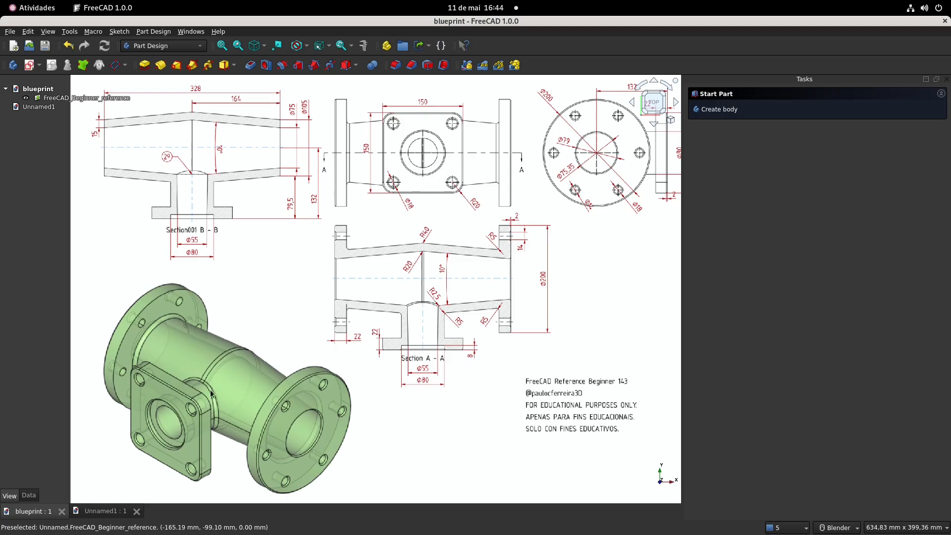
# Switch to the Unnamed1 document, create a body in it and start a sketch on the YZ plane
pyautogui.scroll(-1, 245, 286)
pyautogui.keyDown('shift'); pyautogui.moveTo(248, 272); pyautogui.dragTo(262, 277, button='middle'); pyautogui.keyUp('shift')
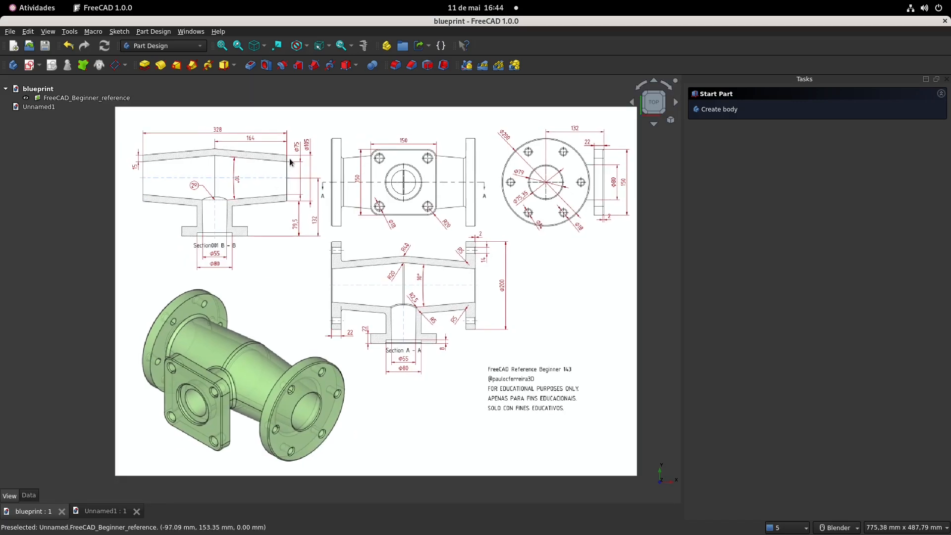
pyautogui.scroll(2, 297, 175)
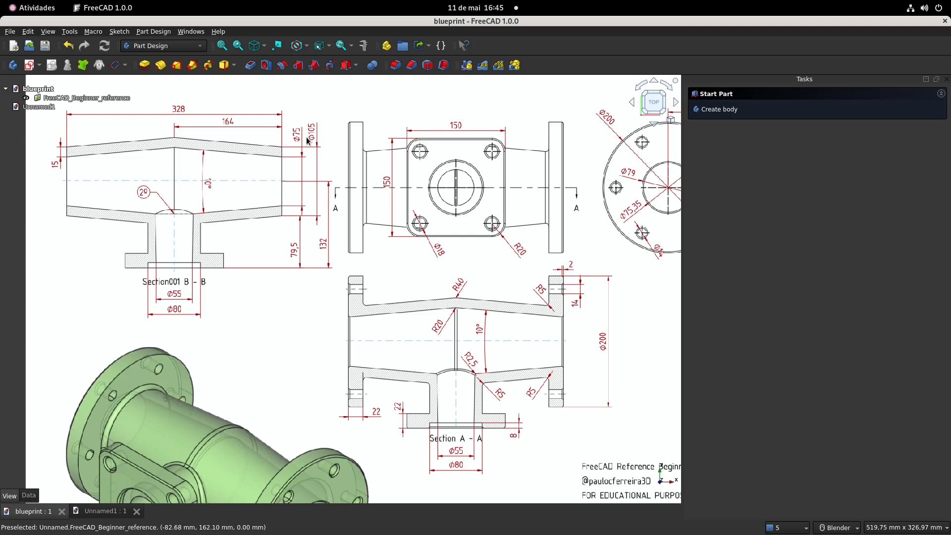
pyautogui.scroll(-2, 313, 132)
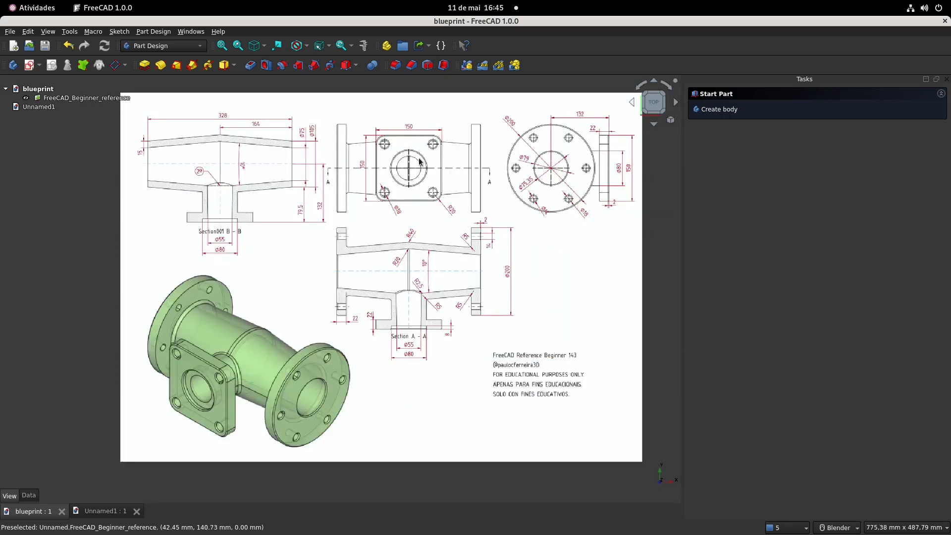
pyautogui.click(97, 511)
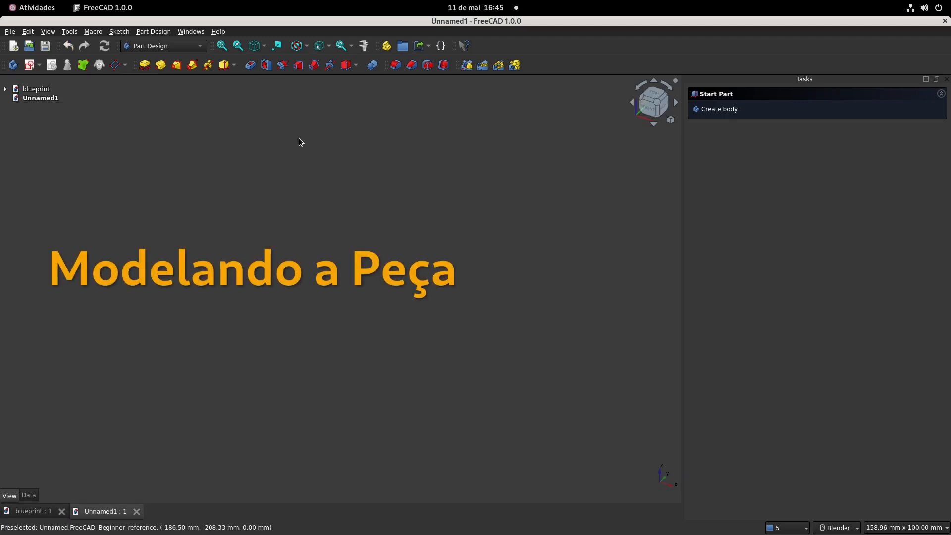
pyautogui.click(718, 109)
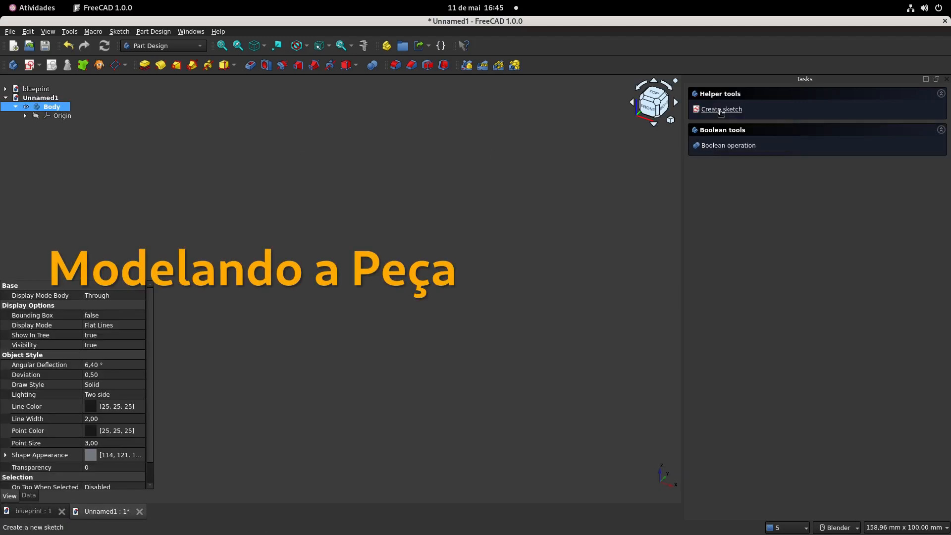
pyautogui.click(718, 109)
pyautogui.moveTo(360, 222); pyautogui.dragTo(285, 202, button='middle')
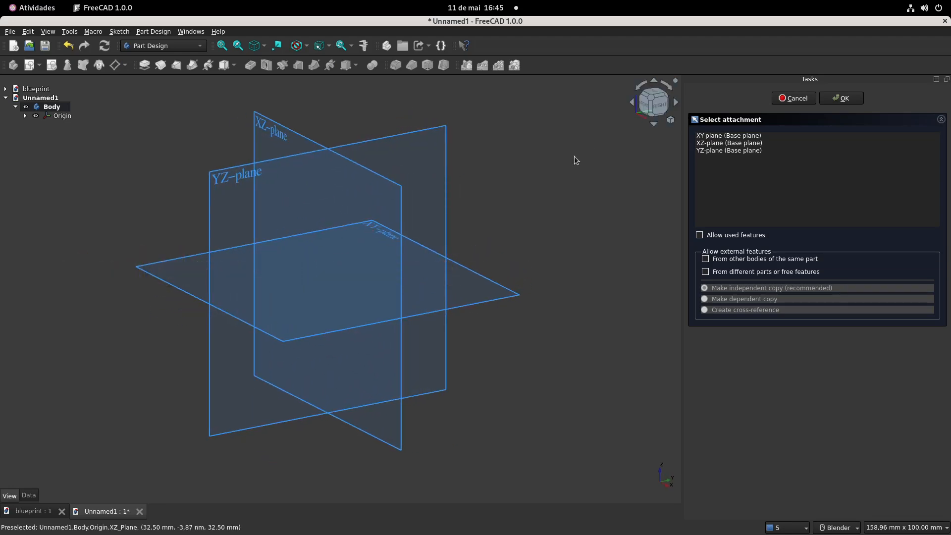
pyautogui.click(230, 179)
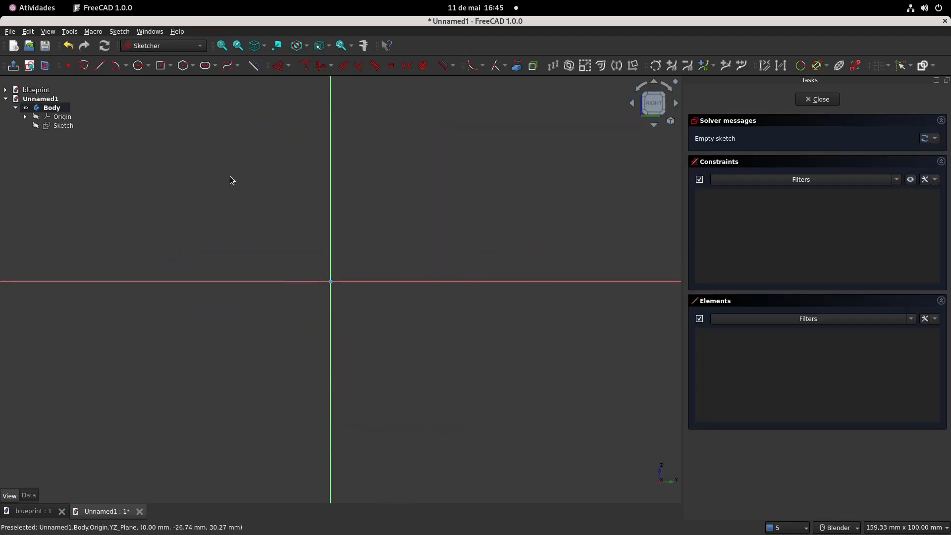
# Draw a 105 mm diameter circle centred on the origin and finish the sketch
pyautogui.click(140, 66)
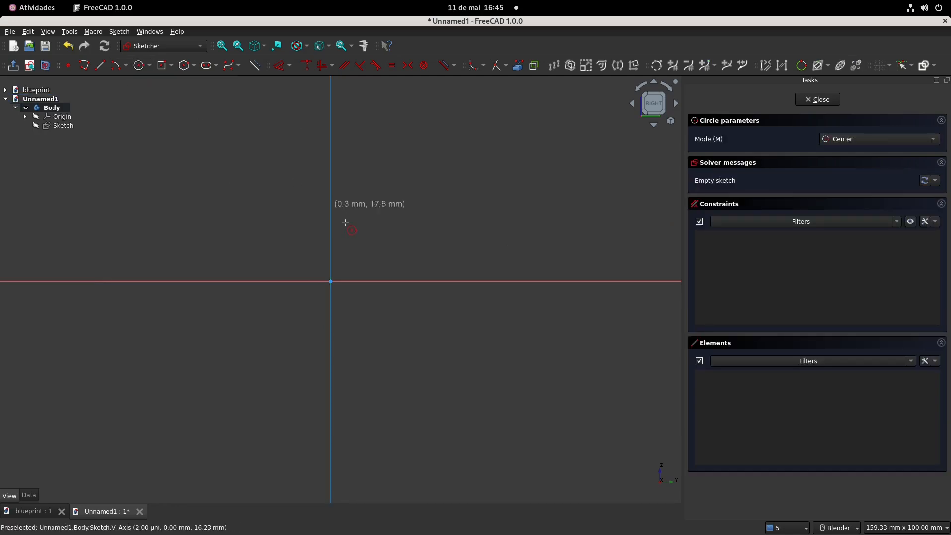
pyautogui.click(330, 282)
pyautogui.write('105')
pyautogui.press('Return')
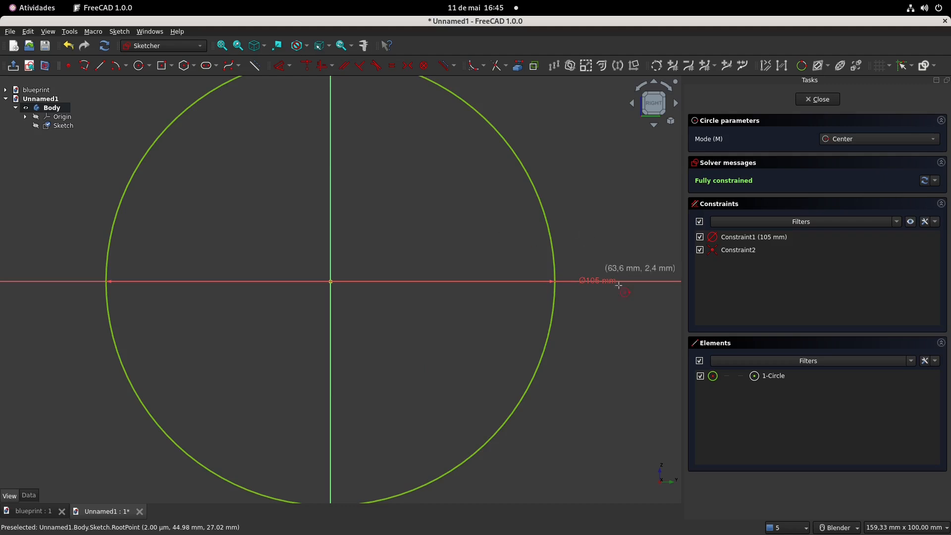
pyautogui.press('Escape')
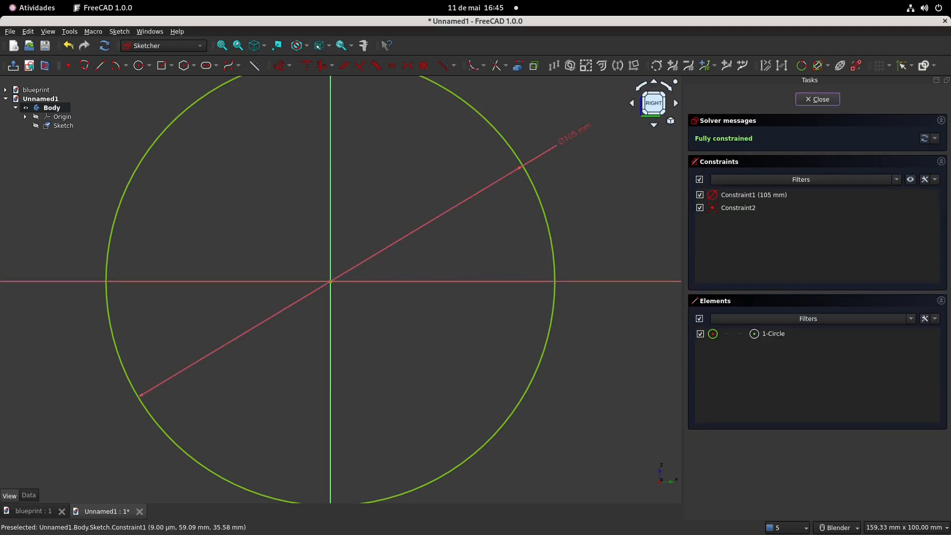
pyautogui.click(818, 99)
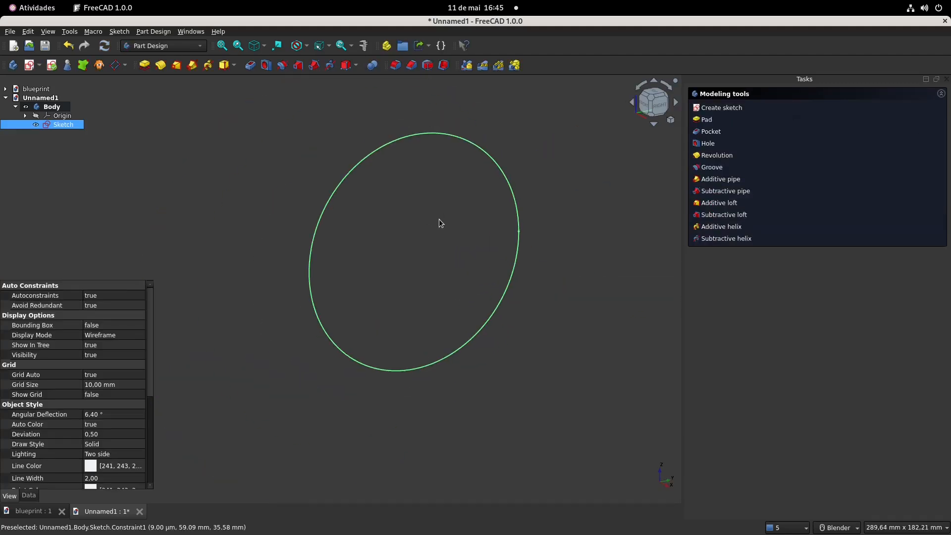
# Set the circle sketch's attachment offset angle to 180° so its seam vertex moves to the opposite side
pyautogui.click(570, 250)
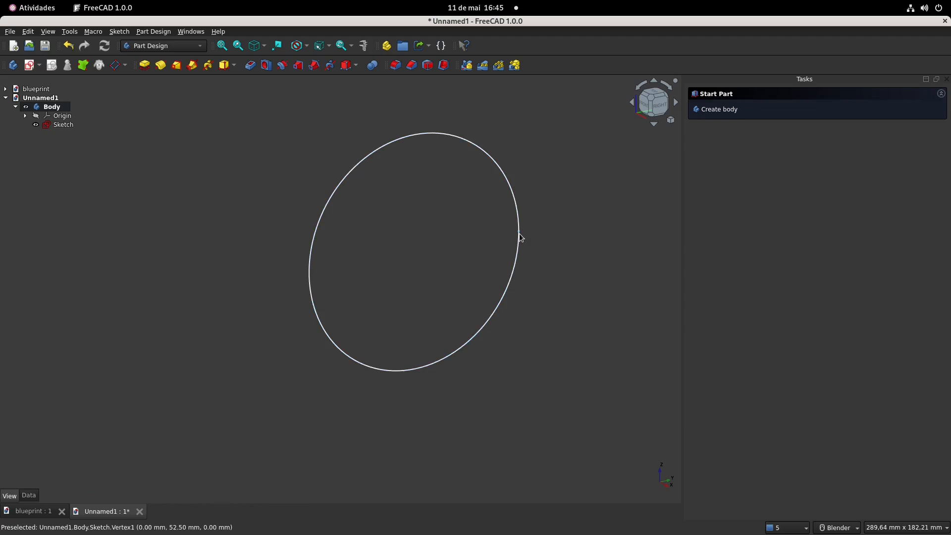
pyautogui.click(519, 235)
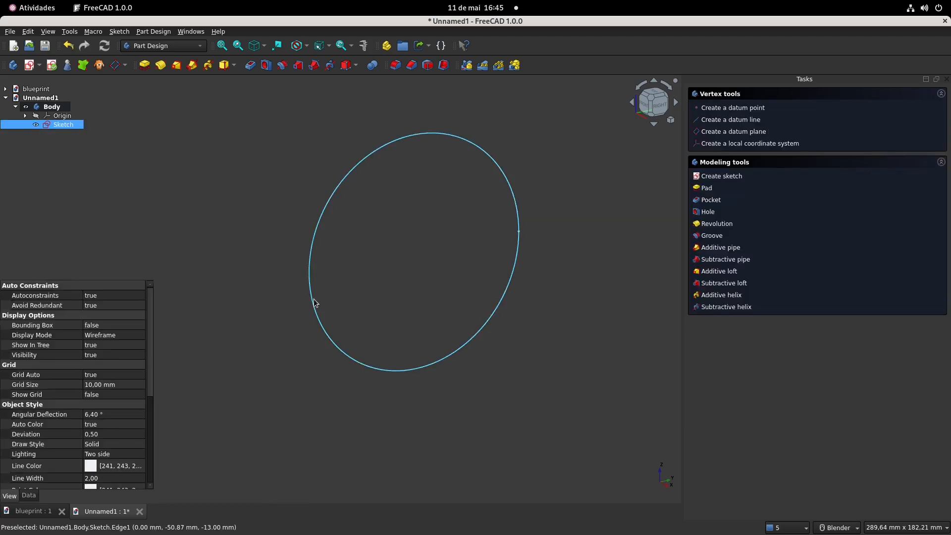
pyautogui.click(237, 243)
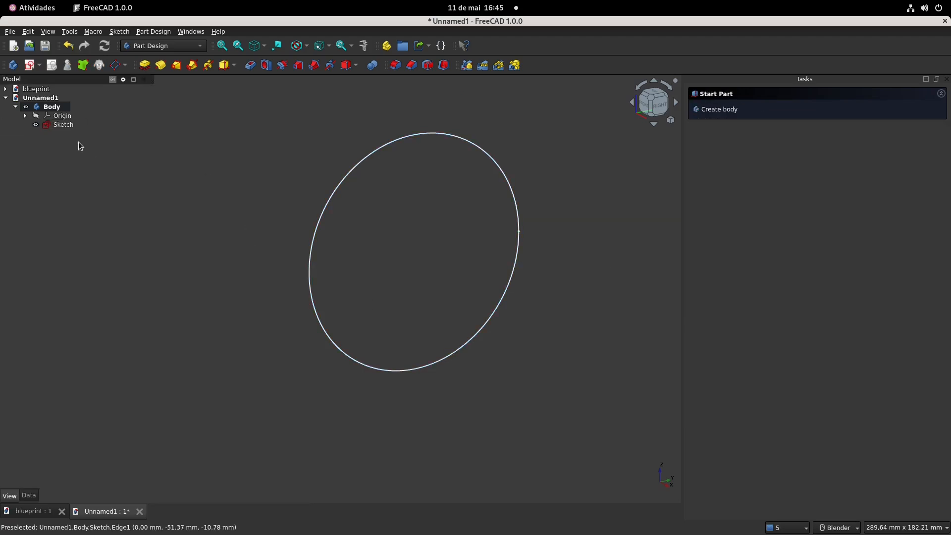
pyautogui.click(63, 127)
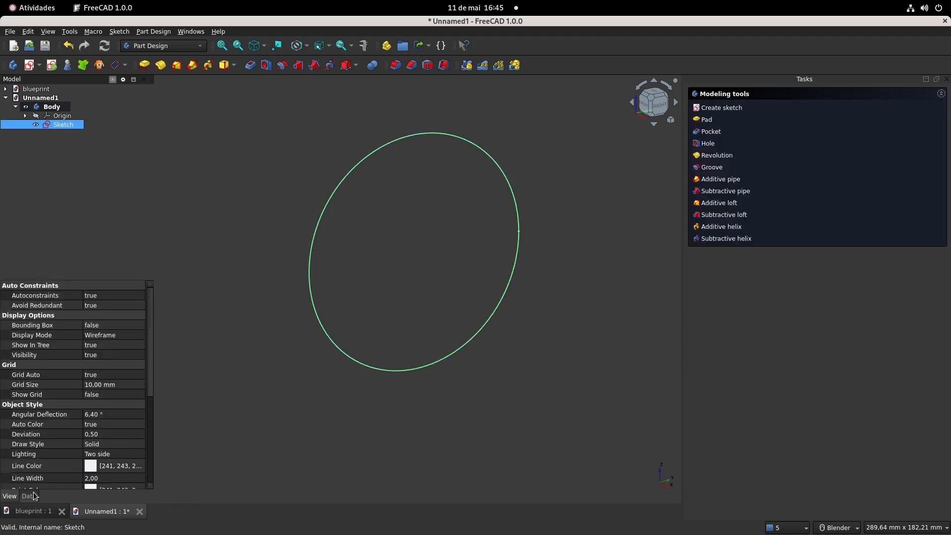
pyautogui.click(29, 496)
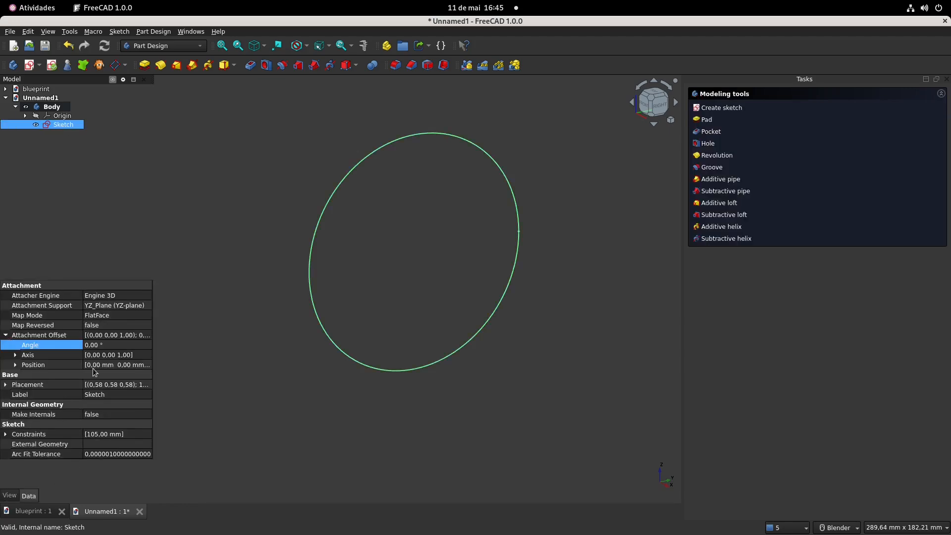
pyautogui.click(109, 347)
pyautogui.write('180')
pyautogui.press('Return')
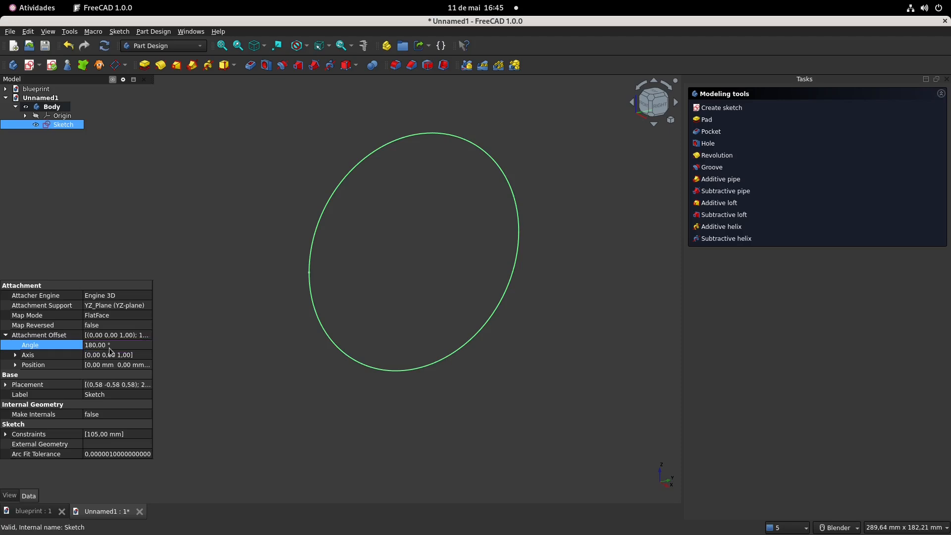
# Check the half length in the blueprint and set the circle sketch's attachment offset z position to 164 mm
pyautogui.click(42, 513)
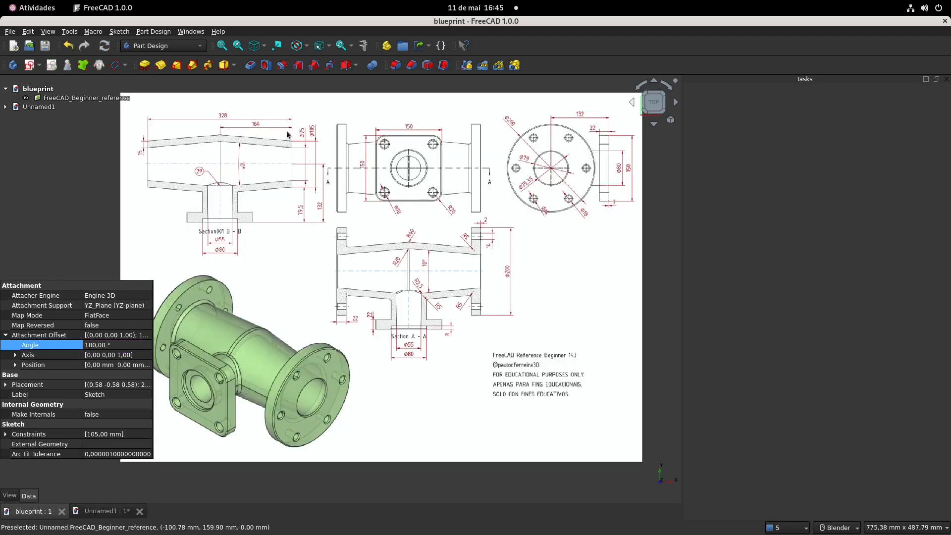
pyautogui.scroll(2, 262, 126)
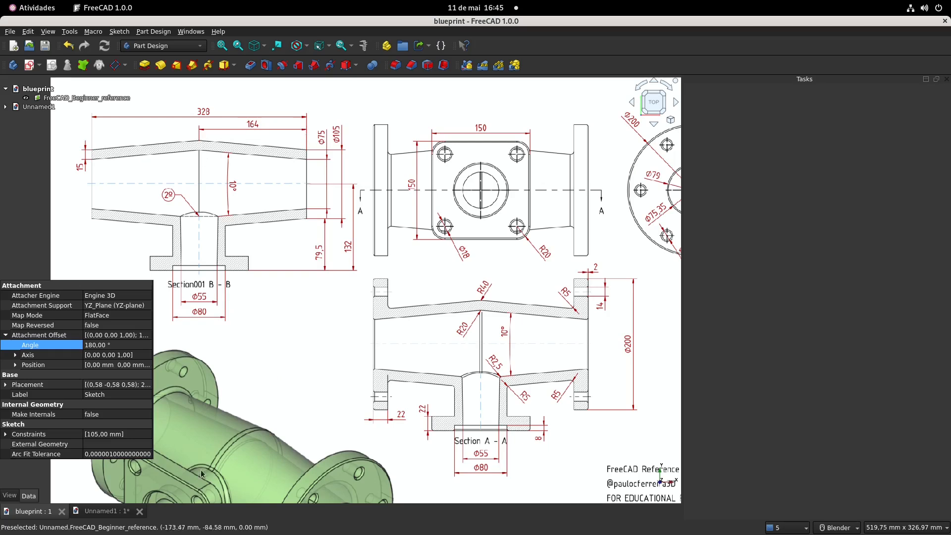
pyautogui.click(108, 511)
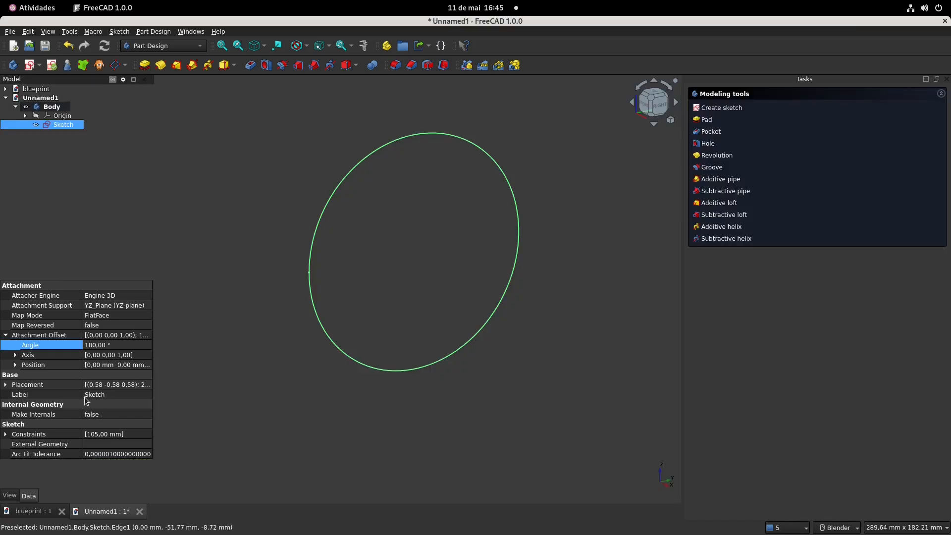
pyautogui.click(15, 365)
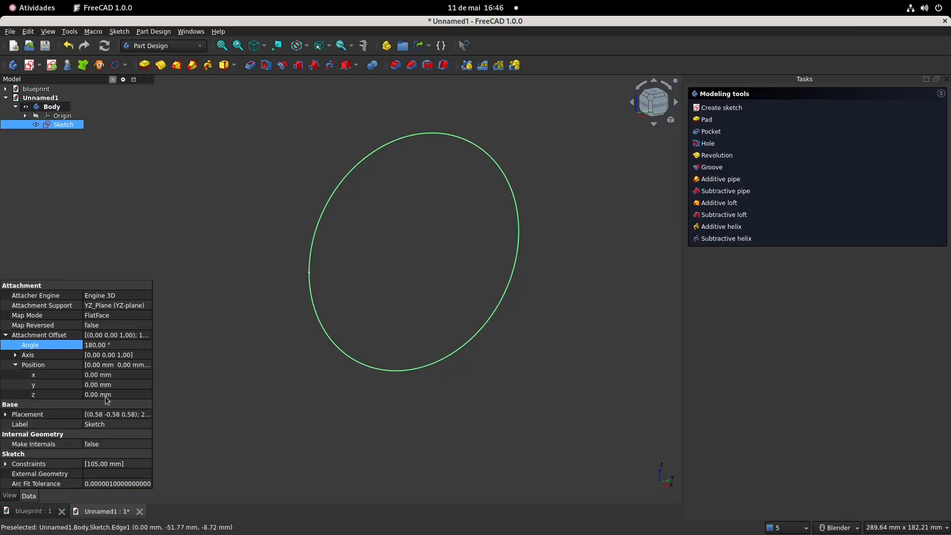
pyautogui.click(122, 395)
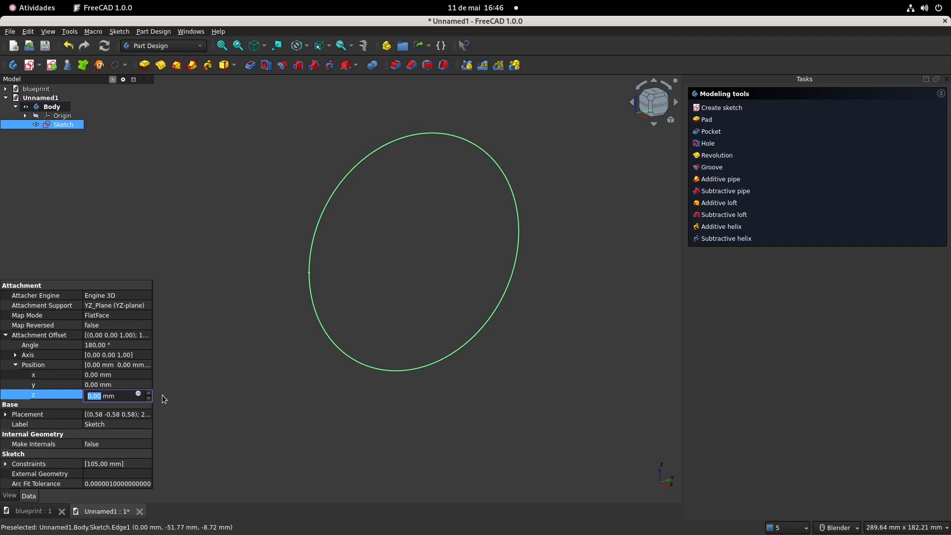
pyautogui.write('164')
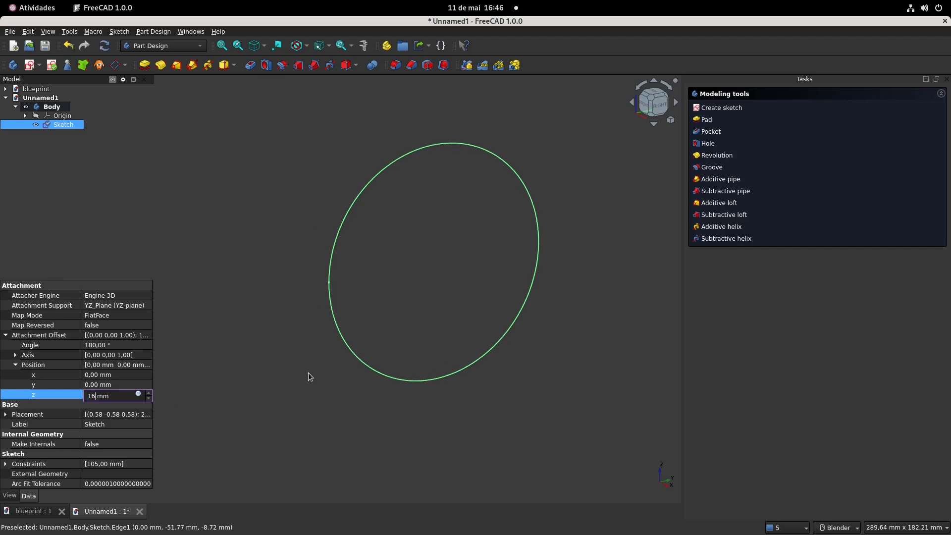
pyautogui.click(416, 301)
pyautogui.scroll(-2, 415, 301)
pyautogui.keyDown('shift'); pyautogui.moveTo(415, 301); pyautogui.dragTo(376, 258, button='middle'); pyautogui.keyUp('shift')
# Rename the circle sketch as Sketch_perfil-1
pyautogui.click(63, 124)
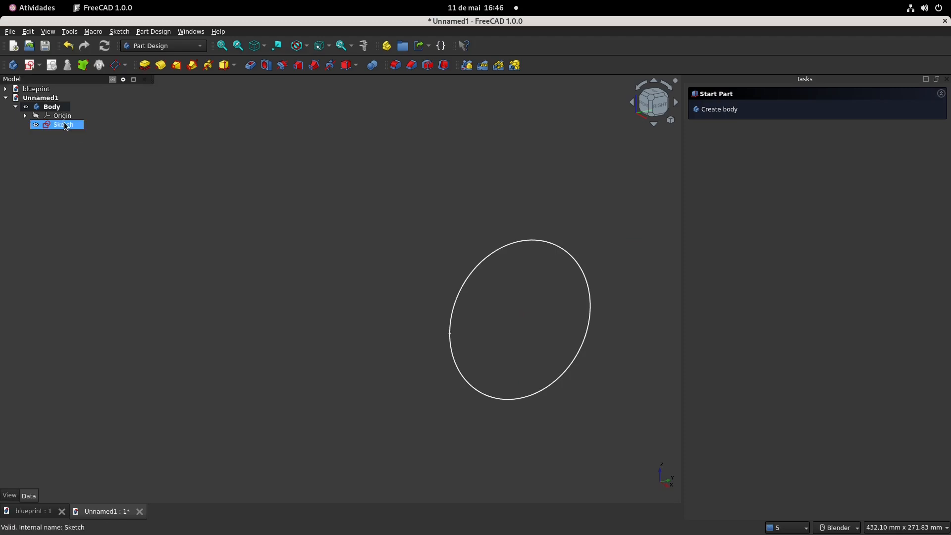
pyautogui.click(78, 127)
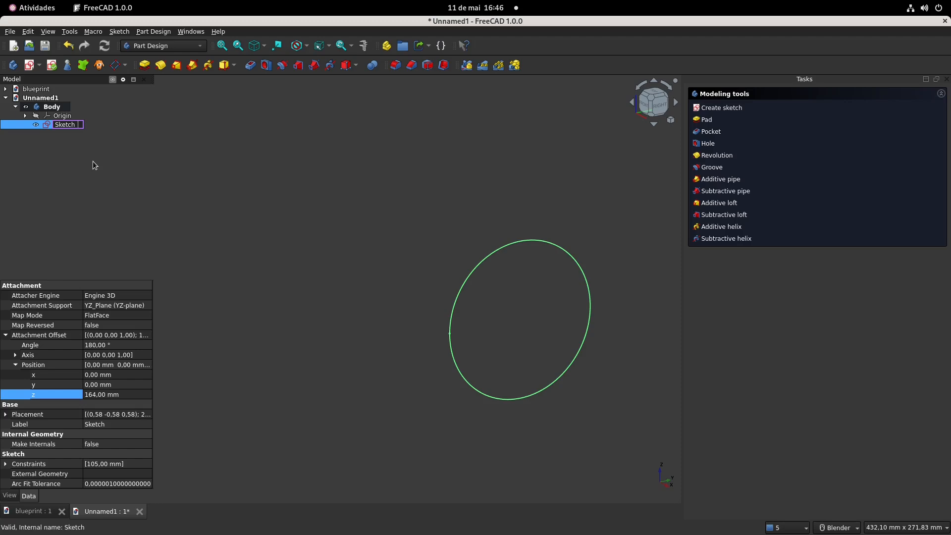
pyautogui.write('1')
pyautogui.press('Return')
pyautogui.click(75, 126)
pyautogui.click(77, 124)
pyautogui.write('perfil-')
pyautogui.press('Return')
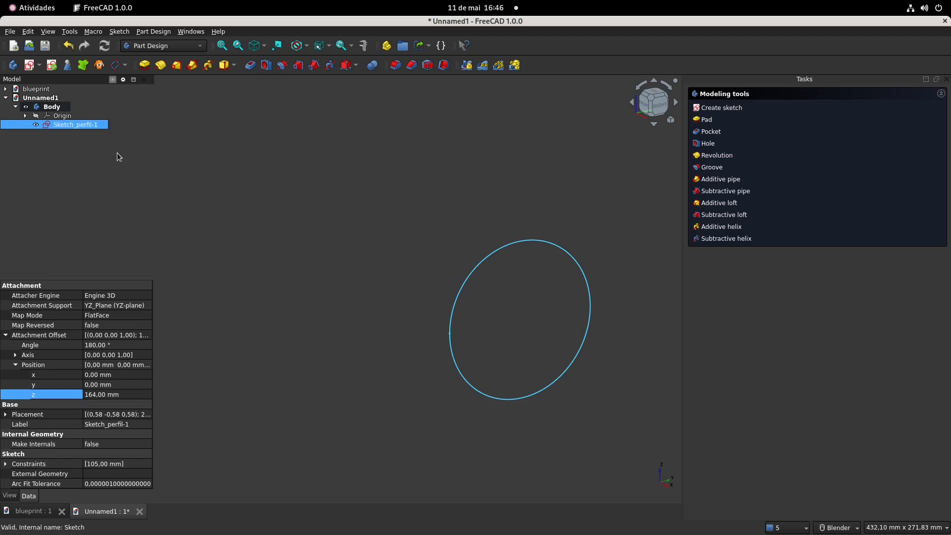
# Save the document as FreeCAD_Beginner_143.FCStd in the CAD_3D folder, overwriting the existing file
pyautogui.hotkey('ctrl', 's')
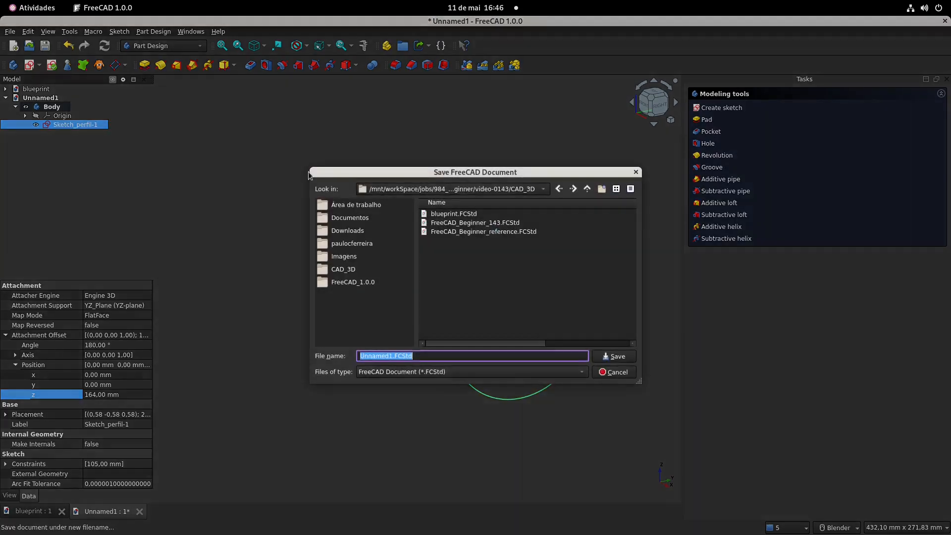
pyautogui.doubleClick(484, 223)
pyautogui.click(532, 294)
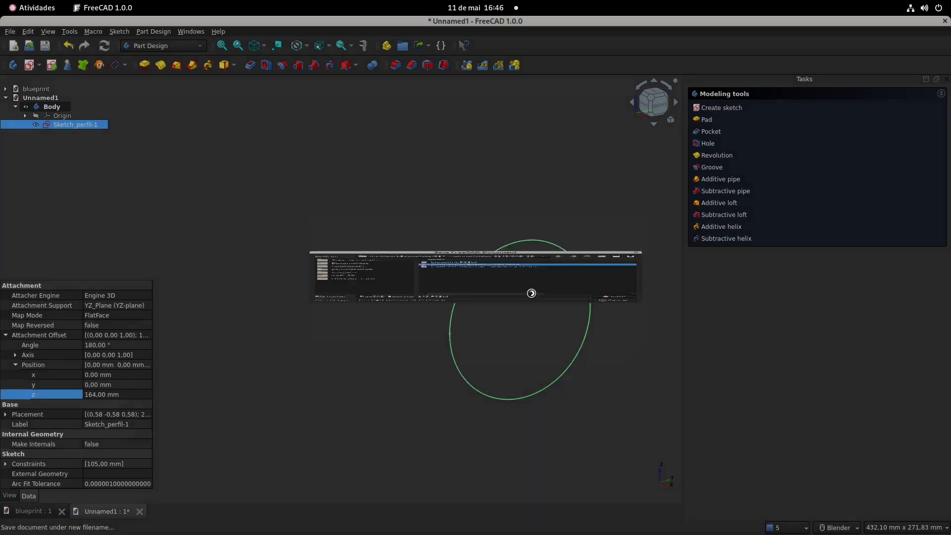
# Recheck the section view in the blueprint and start a second sketch on the body's XY plane
pyautogui.scroll(-1, 367, 200)
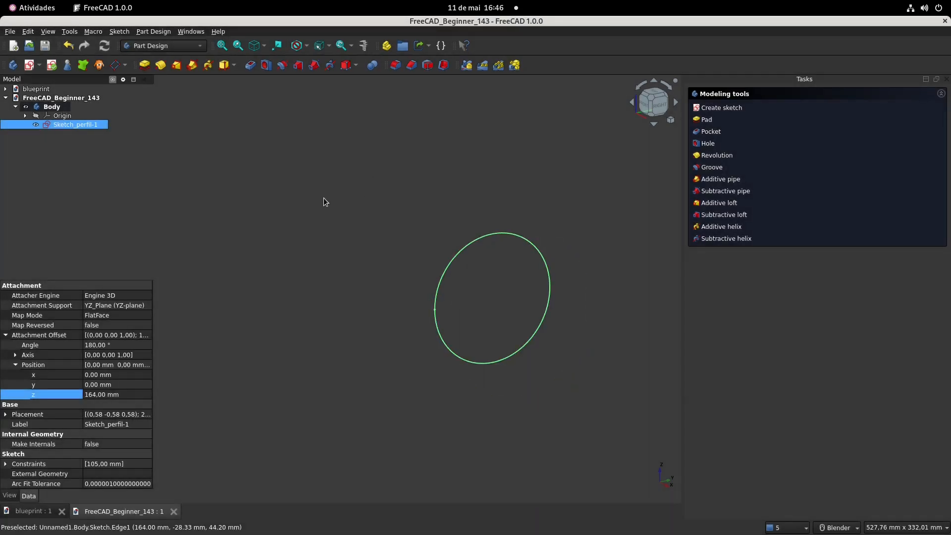
pyautogui.moveTo(270, 208); pyautogui.dragTo(292, 225, button='middle')
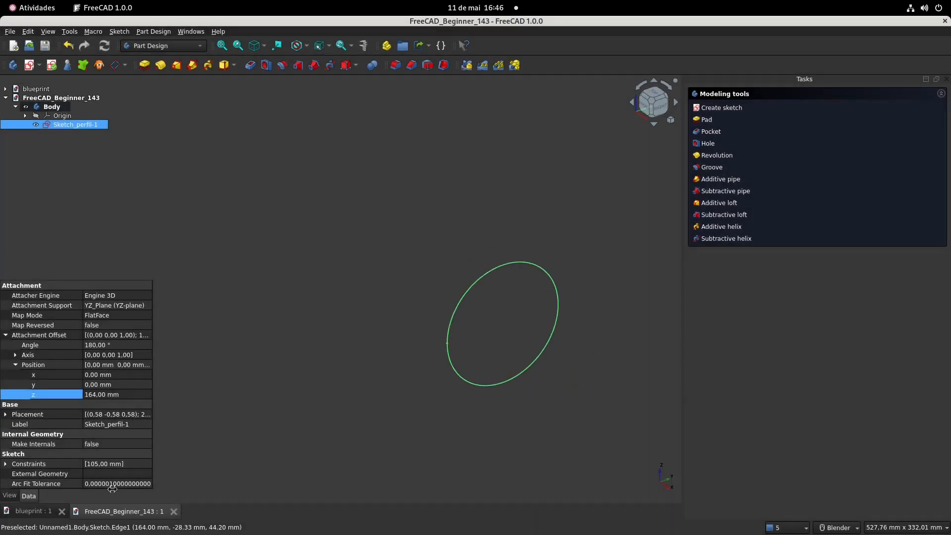
pyautogui.click(30, 512)
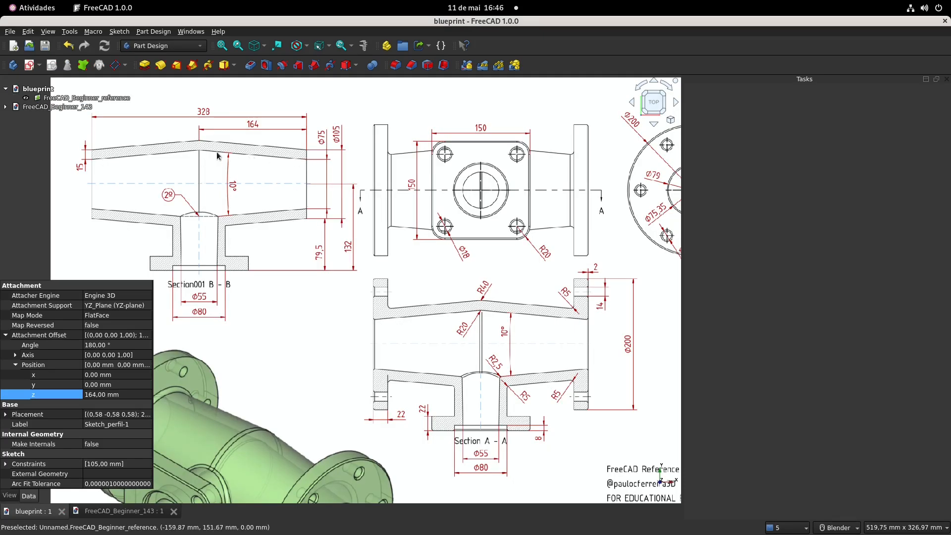
pyautogui.click(123, 511)
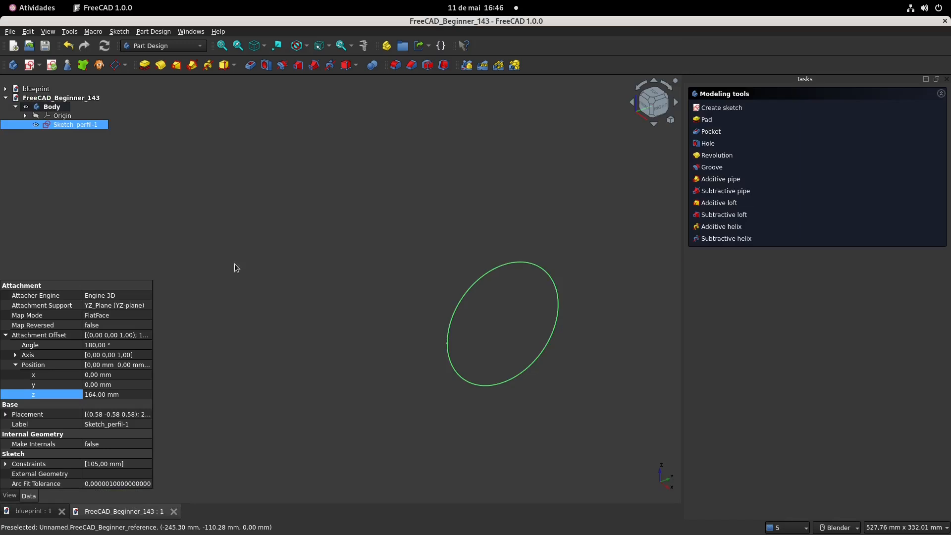
pyautogui.click(29, 65)
pyautogui.scroll(-4, 279, 186)
pyautogui.moveTo(316, 176); pyautogui.dragTo(345, 162, button='middle')
pyautogui.moveTo(312, 208)
pyautogui.mouseDown(button='middle')
pyautogui.moveTo(296, 188)
pyautogui.moveTo(230, 178)
pyautogui.moveTo(202, 162)
pyautogui.moveTo(395, 228)
pyautogui.moveTo(327, 238)
pyautogui.moveTo(334, 229)
pyautogui.moveTo(220, 278)
pyautogui.mouseUp(button='middle')
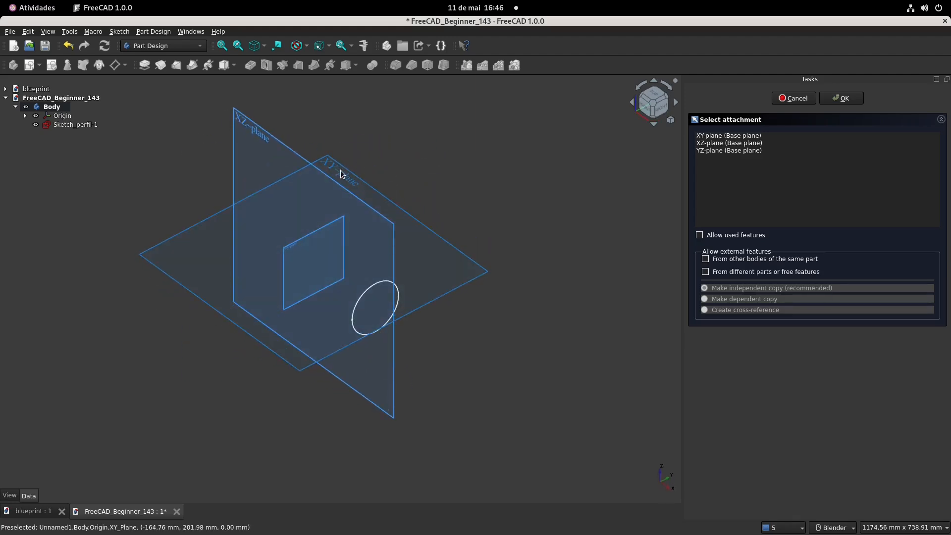
pyautogui.click(341, 173)
# Project the 105 mm circle's seam vertex into the sketch as external geometry
pyautogui.click(517, 66)
pyautogui.click(404, 329)
pyautogui.scroll(3, 403, 335)
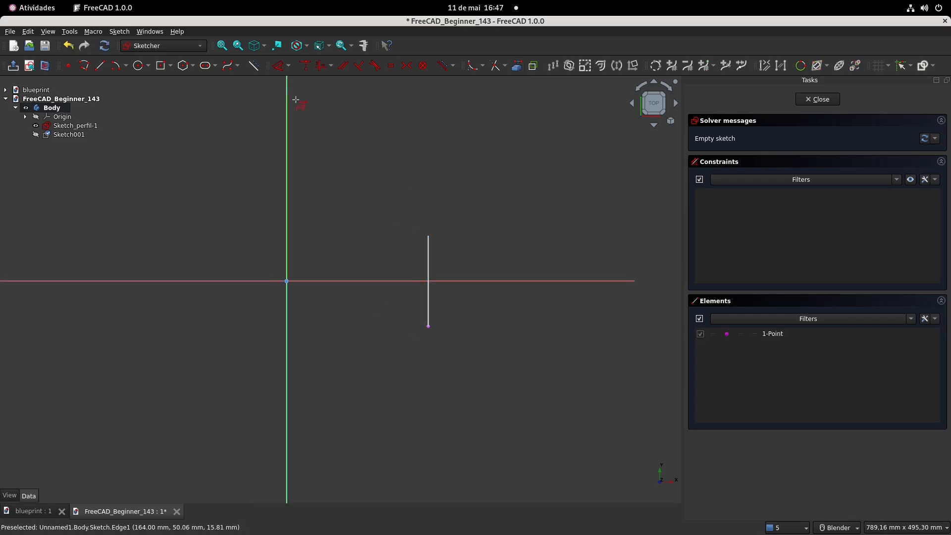
# Draw a slanted line from the projected vertex to the vertical axis, ending below the origin
pyautogui.click(101, 67)
pyautogui.click(428, 326)
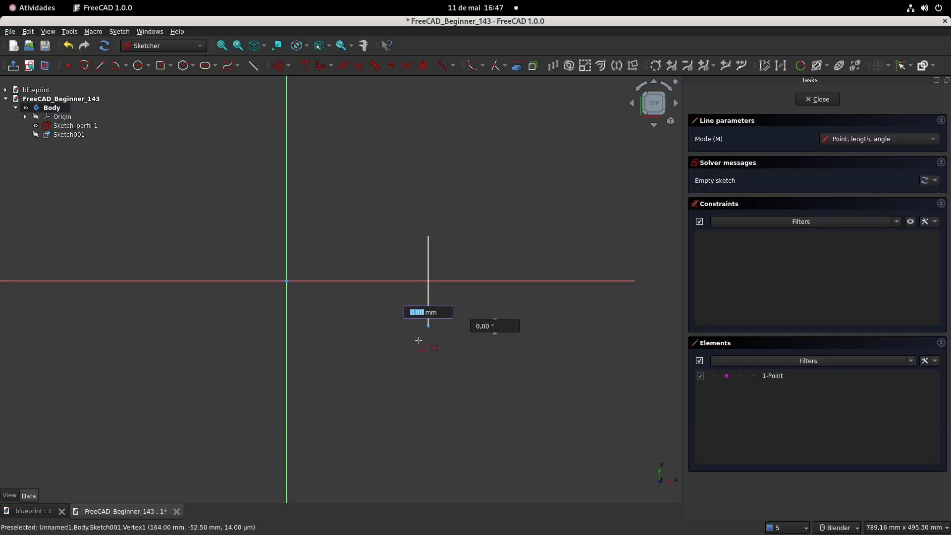
pyautogui.click(287, 370)
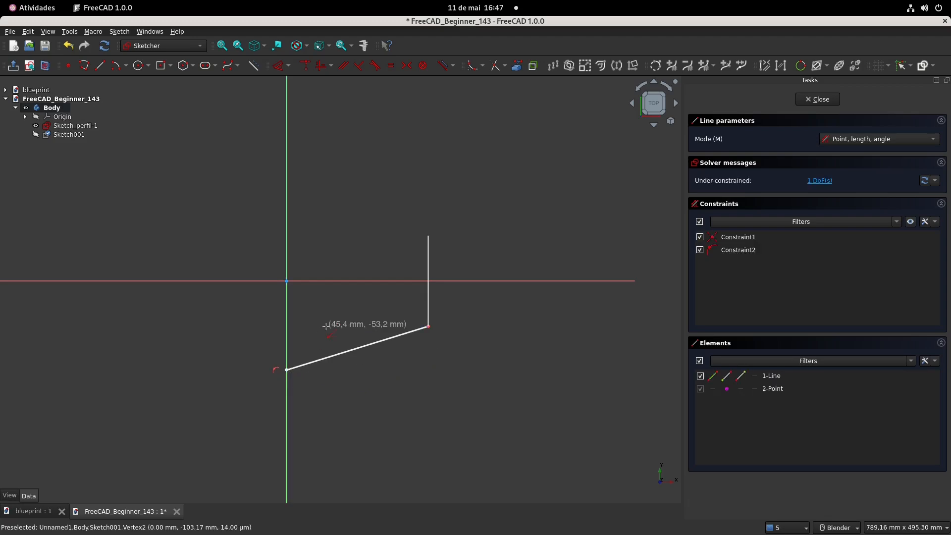
pyautogui.press('Escape')
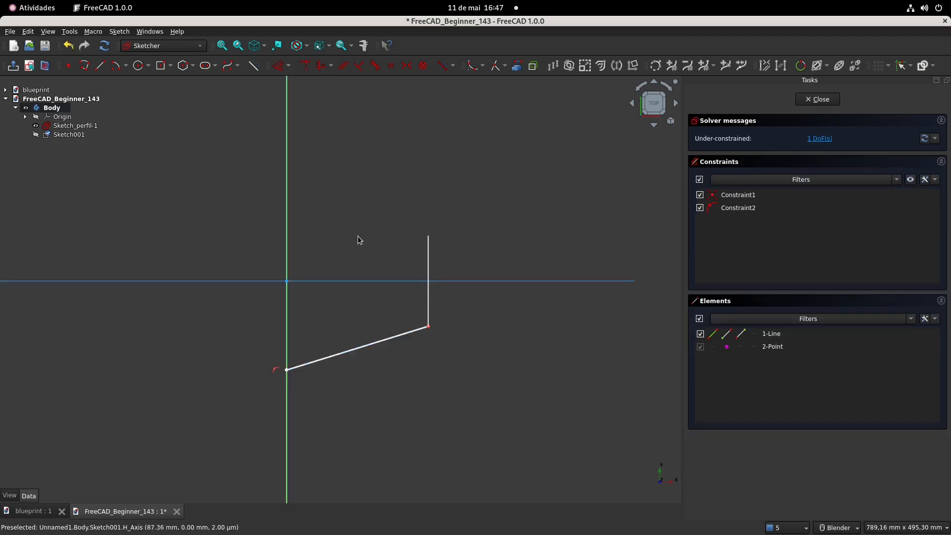
# Constrain the angle between the slanted line and the horizontal axis to 5°
pyautogui.click(278, 65)
pyautogui.click(366, 345)
pyautogui.click(361, 281)
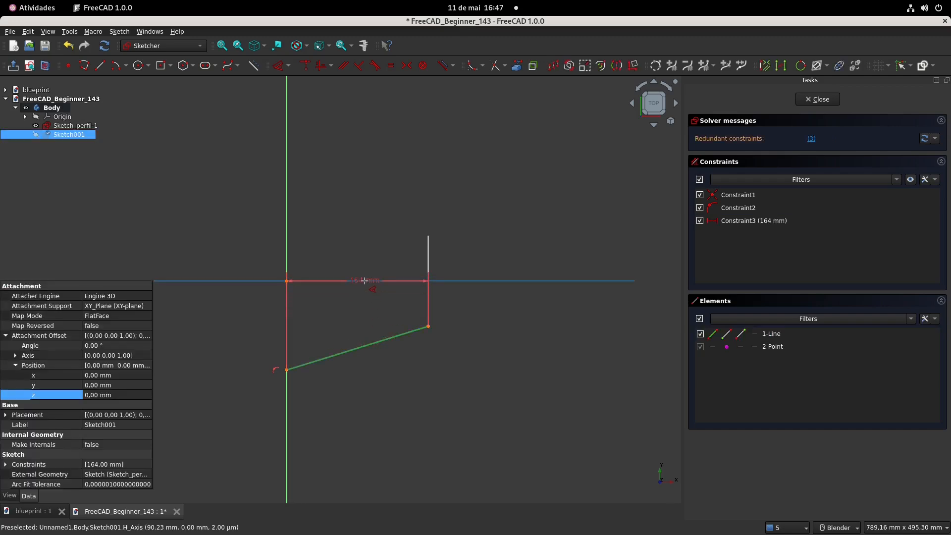
pyautogui.click(336, 310)
pyautogui.write('5')
pyautogui.press('Return')
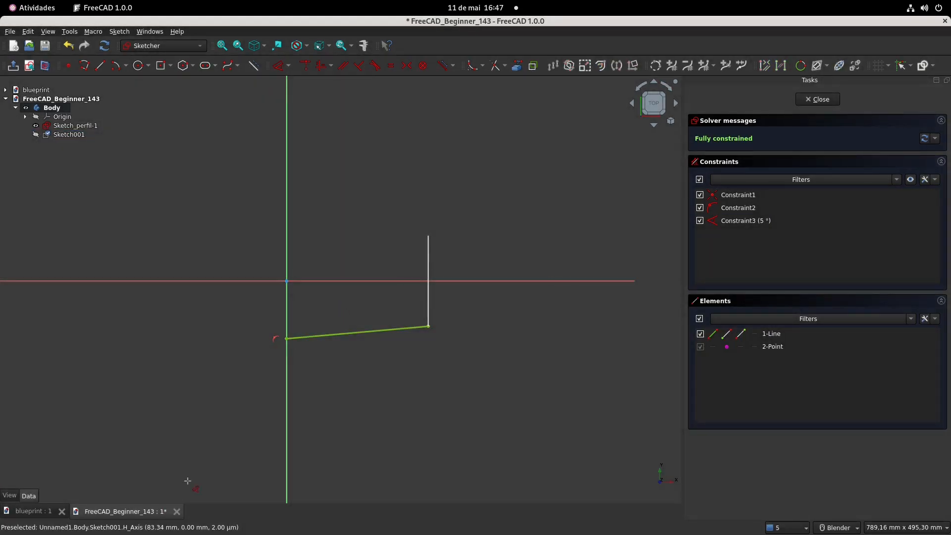
# Check the pipe's taper angle in the blueprint's section view and close the line sketch
pyautogui.click(46, 512)
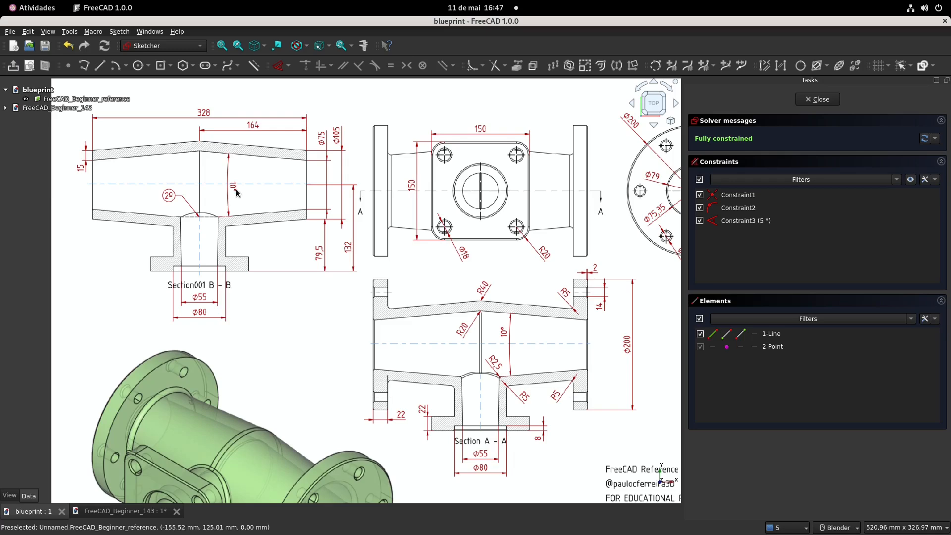
pyautogui.click(126, 512)
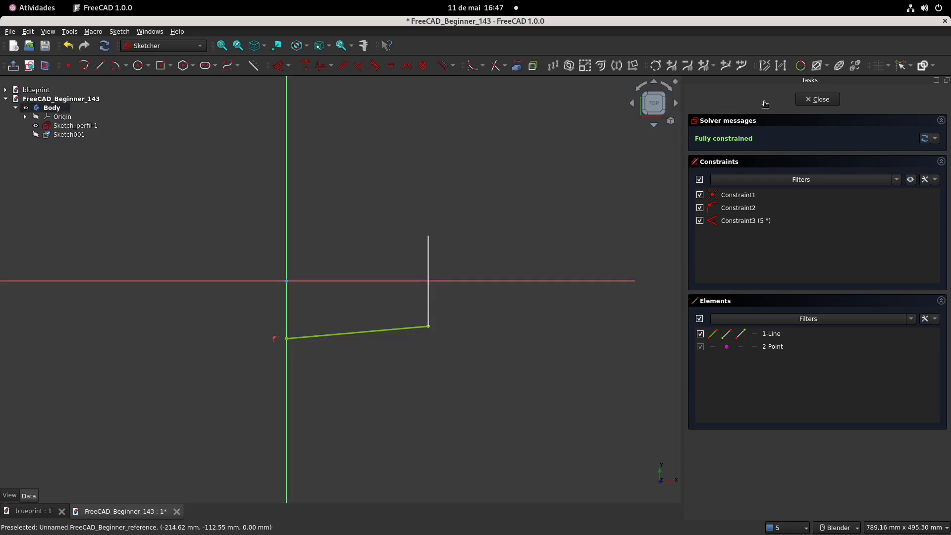
pyautogui.click(826, 103)
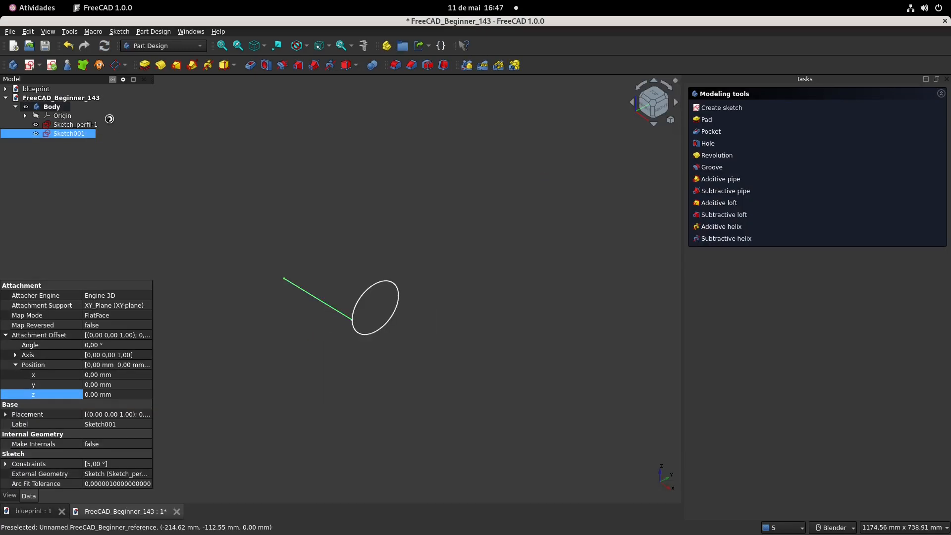
# Rename the line sketch as Sketch_perfil-1-angulo and save the document
pyautogui.keyDown('ctrl'); pyautogui.click(85, 126); pyautogui.keyUp('ctrl')
pyautogui.click(85, 126)
pyautogui.click(87, 127)
pyautogui.hotkey('ctrl', 'c')
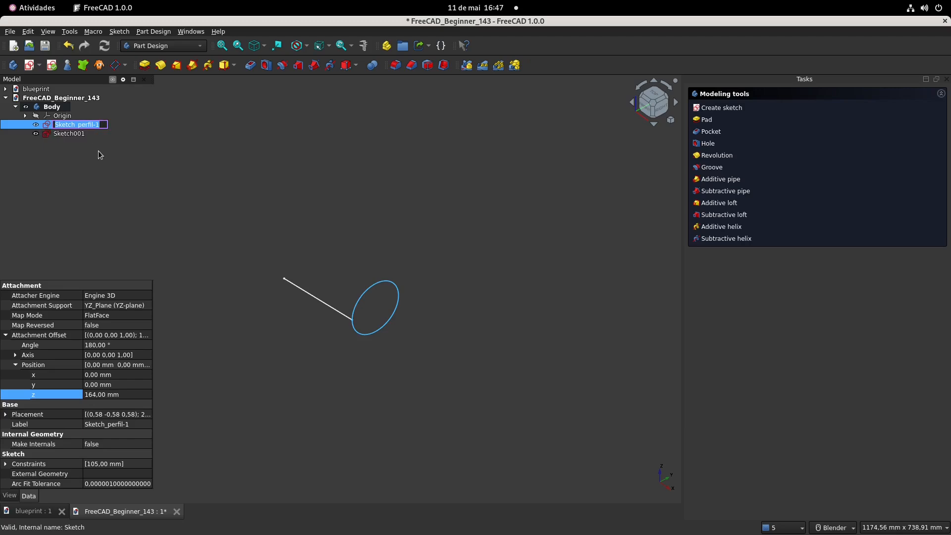
pyautogui.click(70, 133)
pyautogui.click(69, 134)
pyautogui.hotkey('ctrl', 'v')
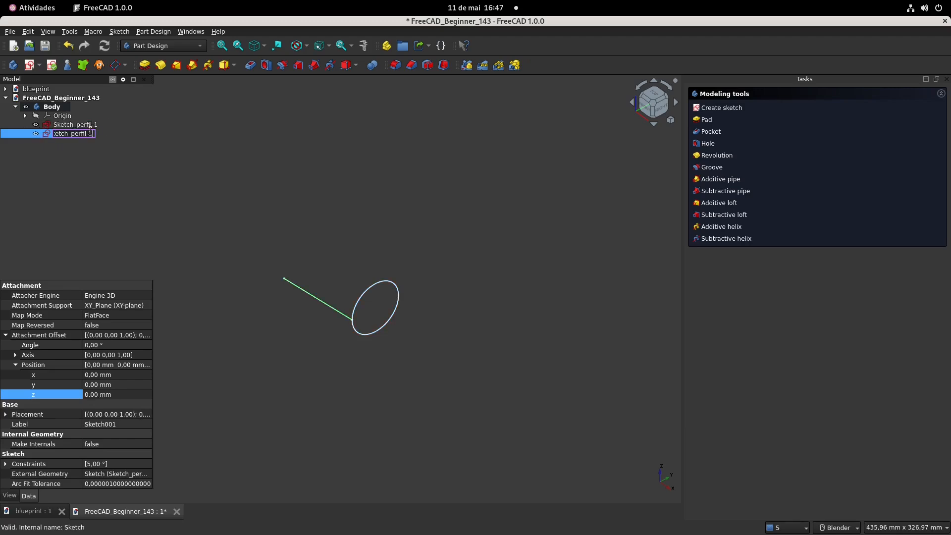
pyautogui.write('-angulo')
pyautogui.press('Return')
pyautogui.click(195, 168)
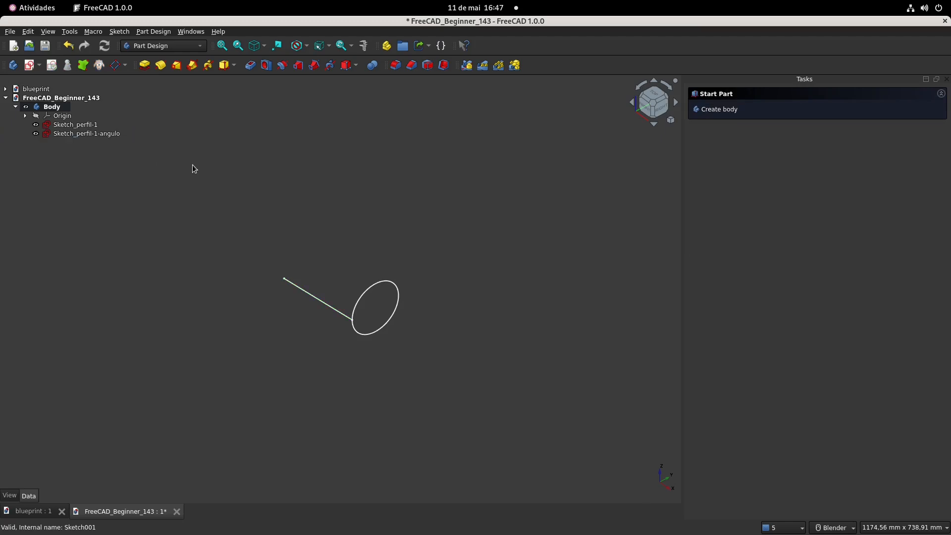
pyautogui.hotkey('ctrl', 's')
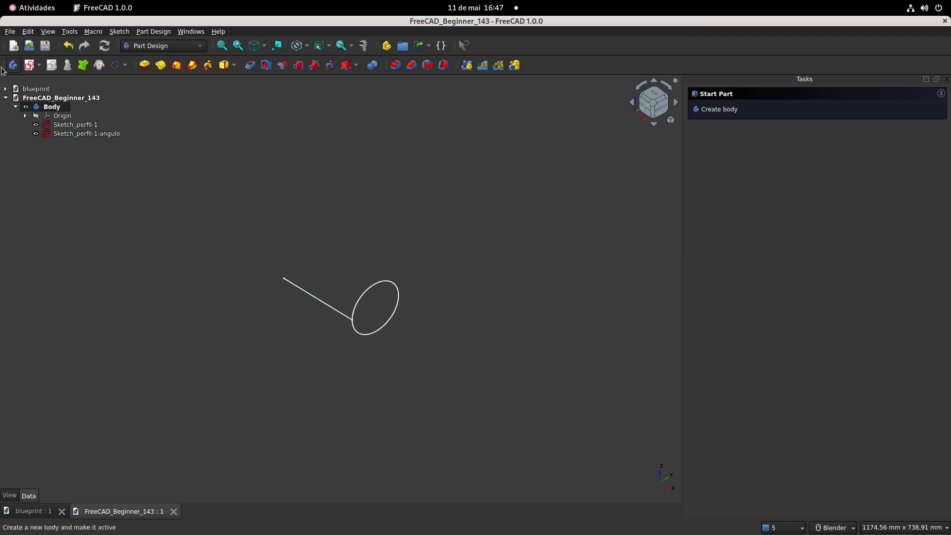
# Start a sketch on the body's YZ plane and project the slanted line's inner endpoint as external geometry
pyautogui.click(29, 65)
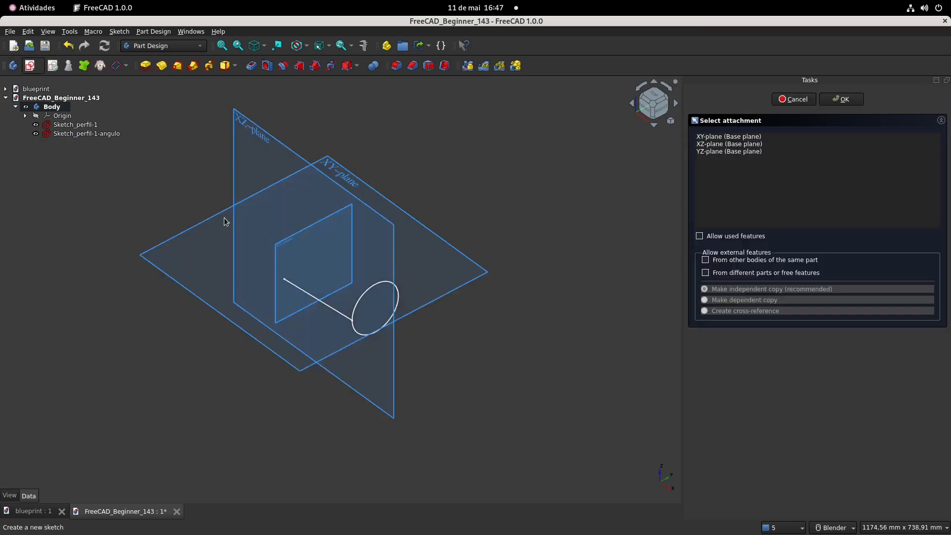
pyautogui.click(290, 250)
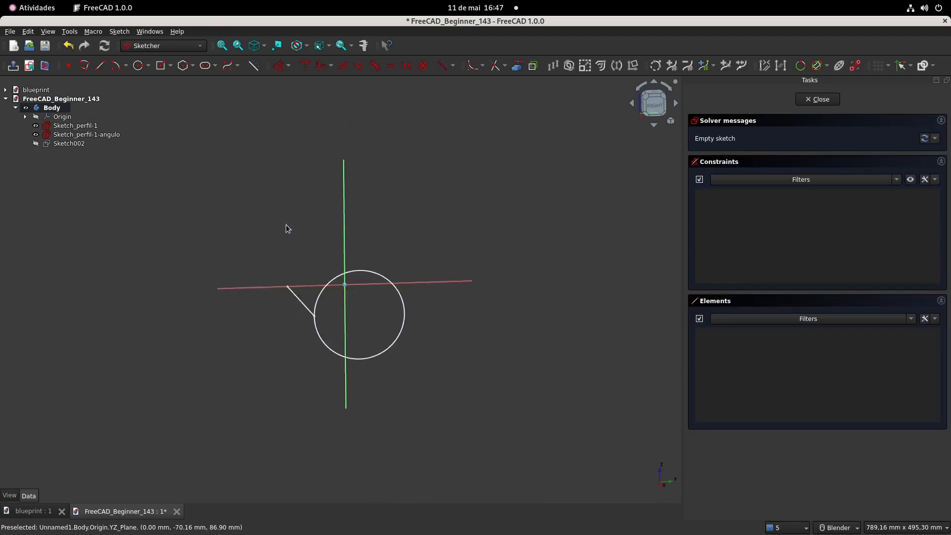
pyautogui.scroll(2, 316, 263)
pyautogui.moveTo(351, 240); pyautogui.dragTo(404, 291, button='middle')
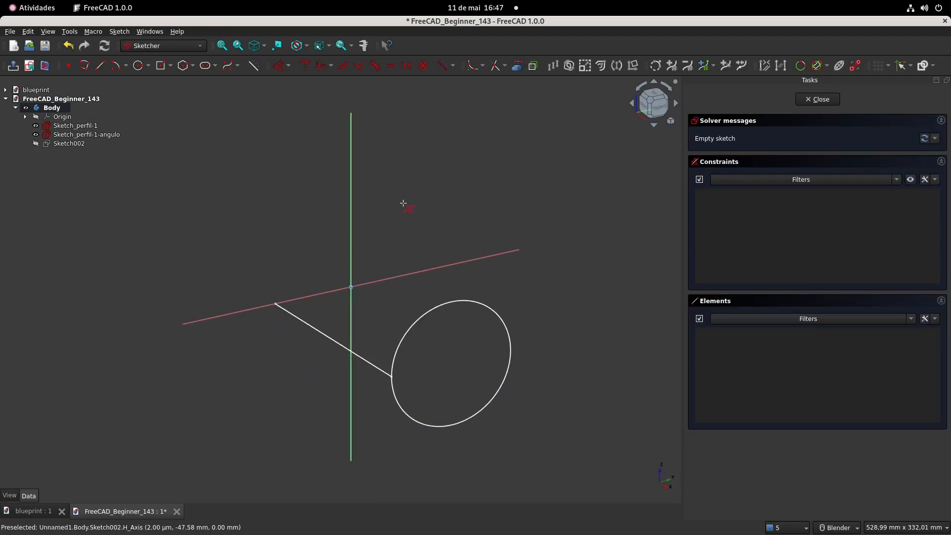
pyautogui.click(275, 303)
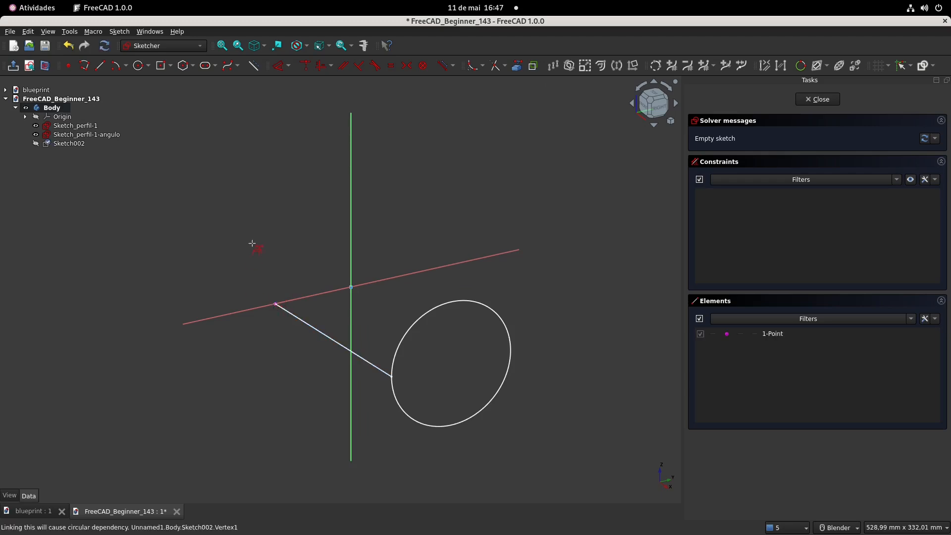
# Draw a circle centred at the origin, passing close to the projected endpoint
pyautogui.click(139, 66)
pyautogui.click(350, 286)
pyautogui.click(394, 224)
pyautogui.press('Escape')
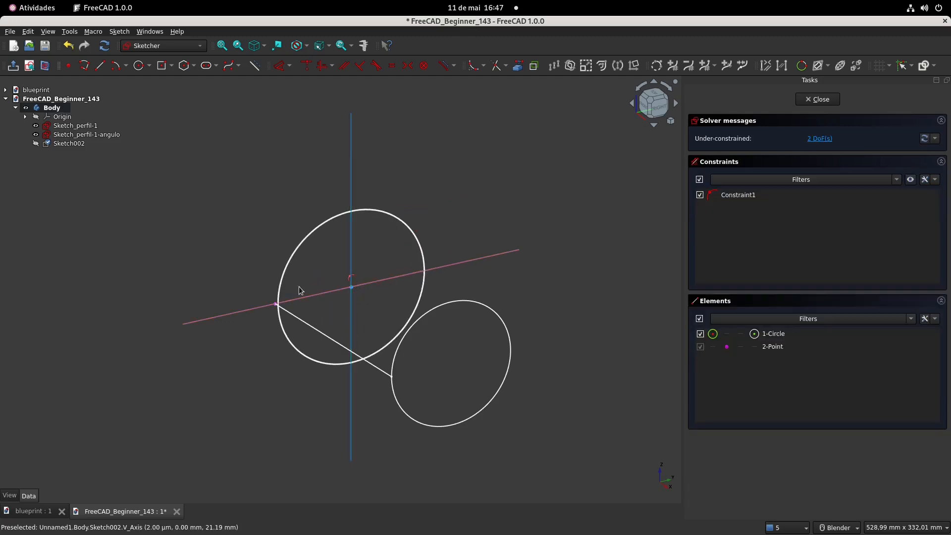
# Constrain the circle to pass through the projected endpoint of the slanted line
pyautogui.scroll(4, 322, 278)
pyautogui.click(253, 320)
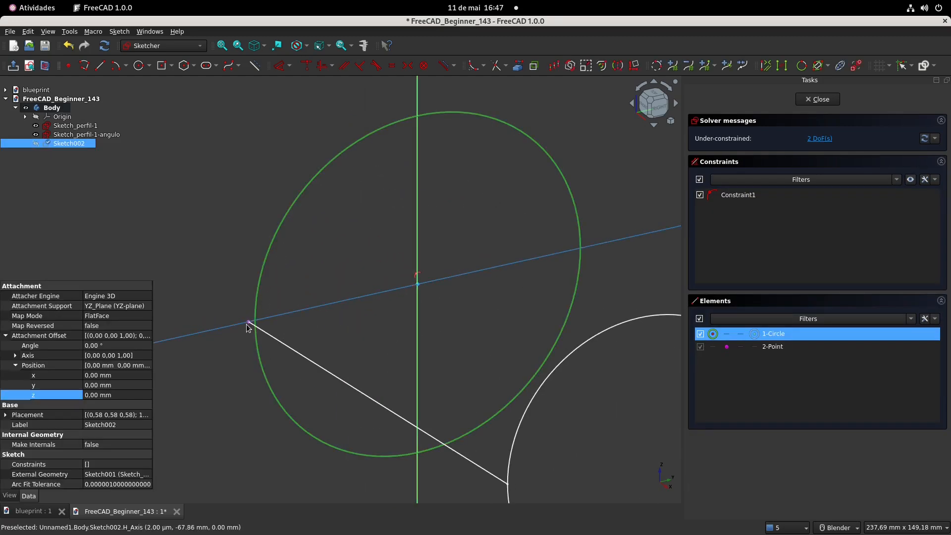
pyautogui.click(248, 323)
pyautogui.keyDown('shift'); pyautogui.moveTo(241, 288); pyautogui.dragTo(278, 236, button='middle'); pyautogui.keyUp('shift')
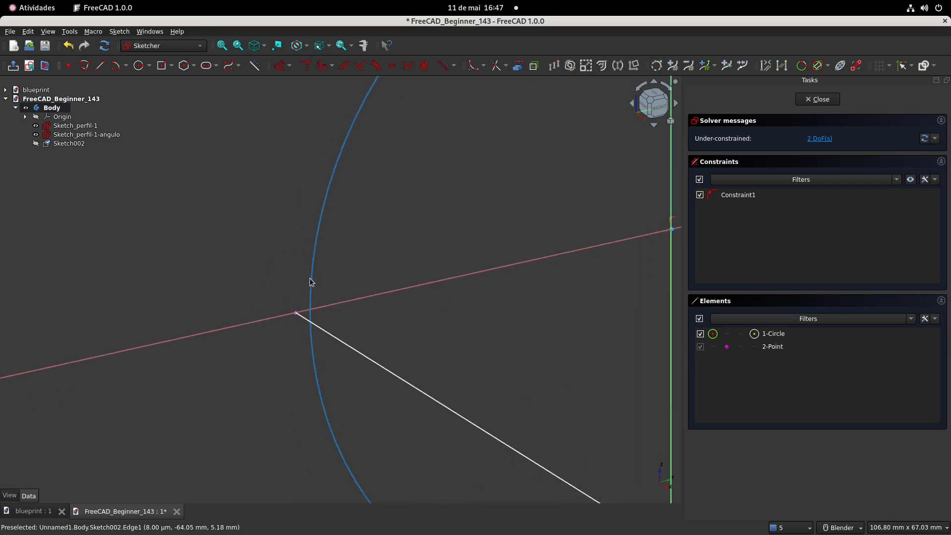
pyautogui.click(310, 279)
pyautogui.click(296, 313)
pyautogui.click(283, 292)
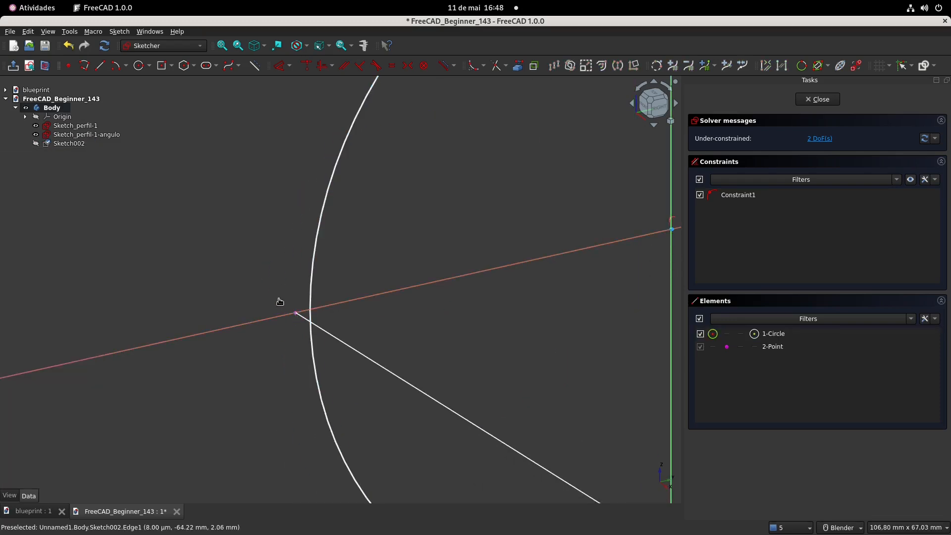
pyautogui.click(296, 313)
pyautogui.click(311, 297)
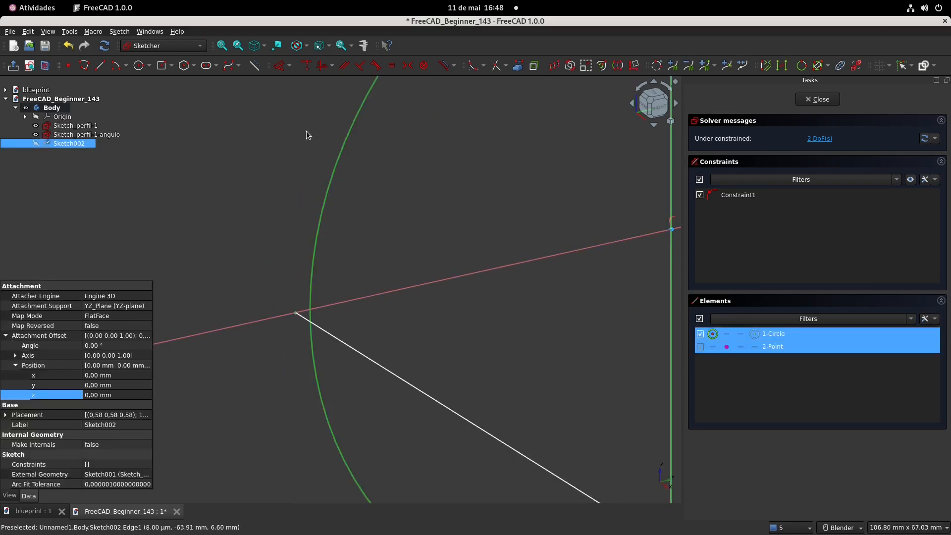
pyautogui.click(305, 65)
pyautogui.scroll(-4, 304, 261)
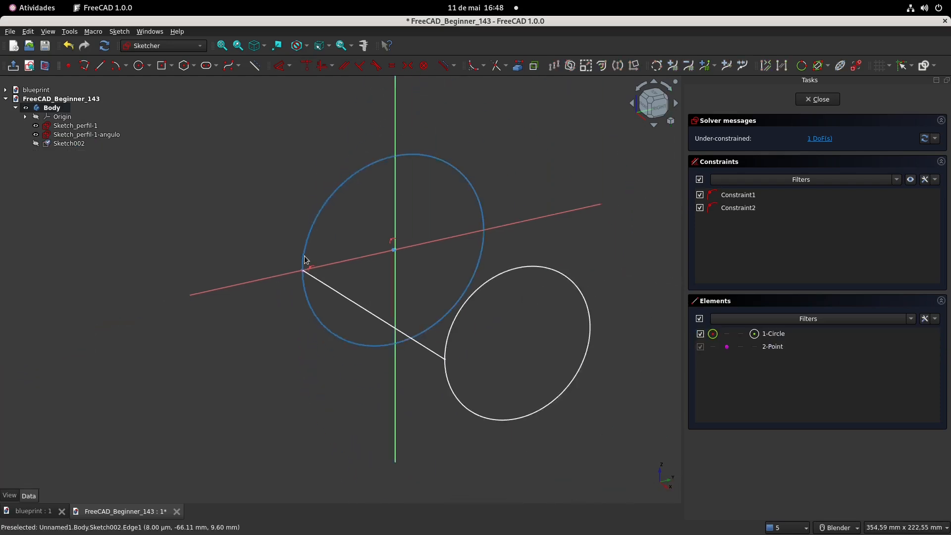
# Constrain the circle's centre to the vertical axis and close the sketch
pyautogui.moveTo(394, 249); pyautogui.dragTo(373, 255)
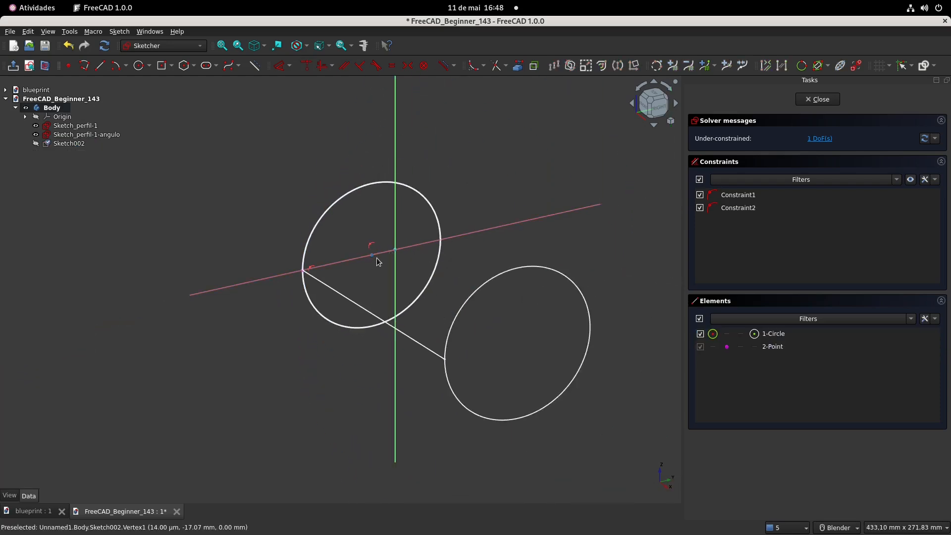
pyautogui.click(371, 255)
pyautogui.scroll(3, 396, 254)
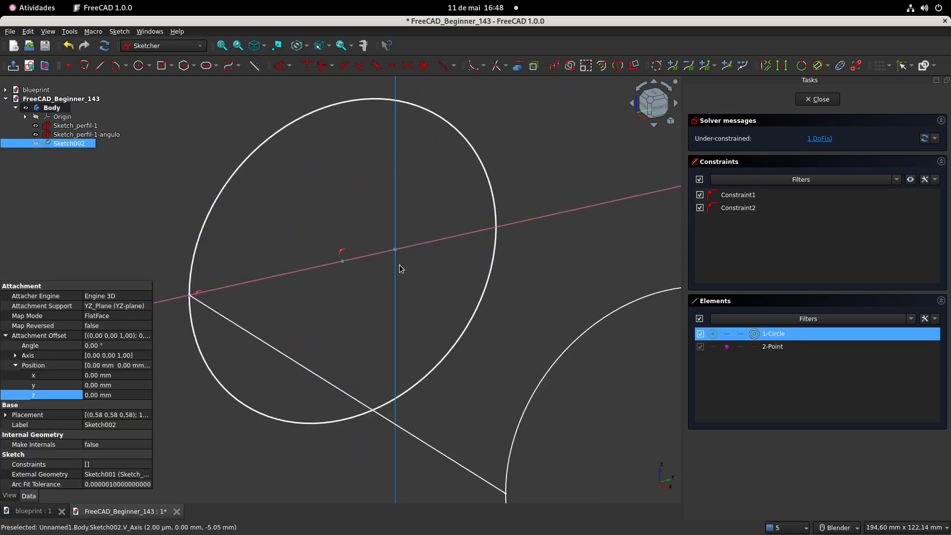
pyautogui.click(396, 263)
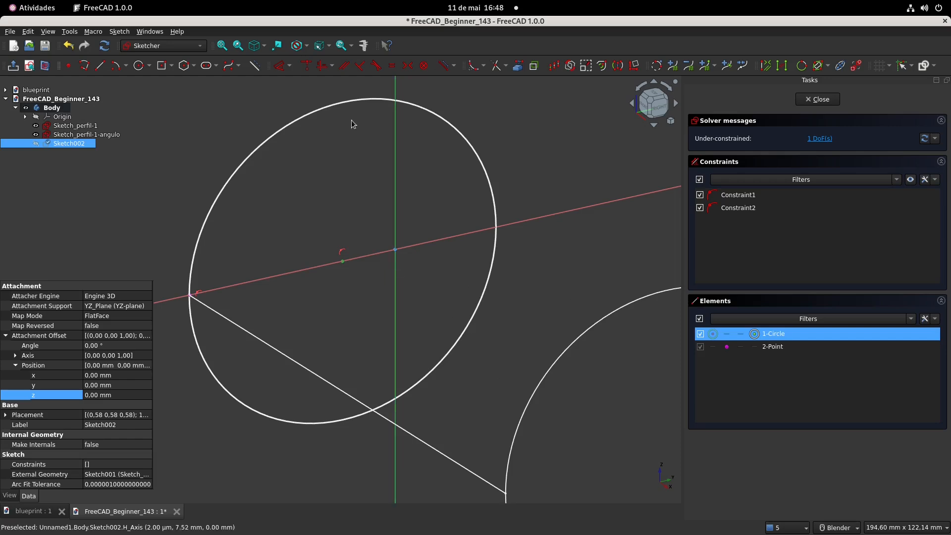
pyautogui.click(305, 65)
pyautogui.scroll(-4, 350, 224)
pyautogui.moveTo(384, 228); pyautogui.dragTo(418, 226, button='middle')
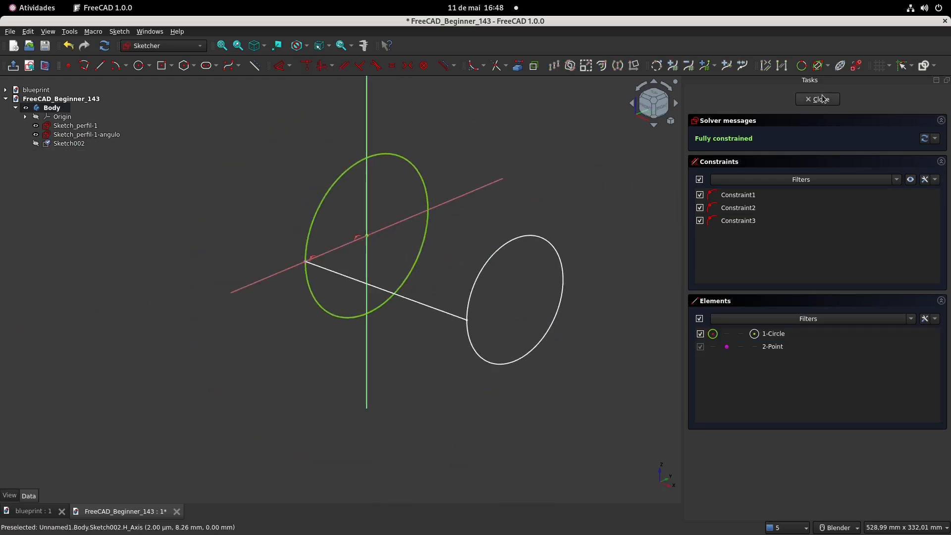
pyautogui.click(821, 102)
# Set the attachment offset angle of the larger circle's sketch to 180°
pyautogui.moveTo(323, 289); pyautogui.dragTo(423, 289, button='middle')
pyautogui.scroll(2, 352, 286)
pyautogui.click(394, 214)
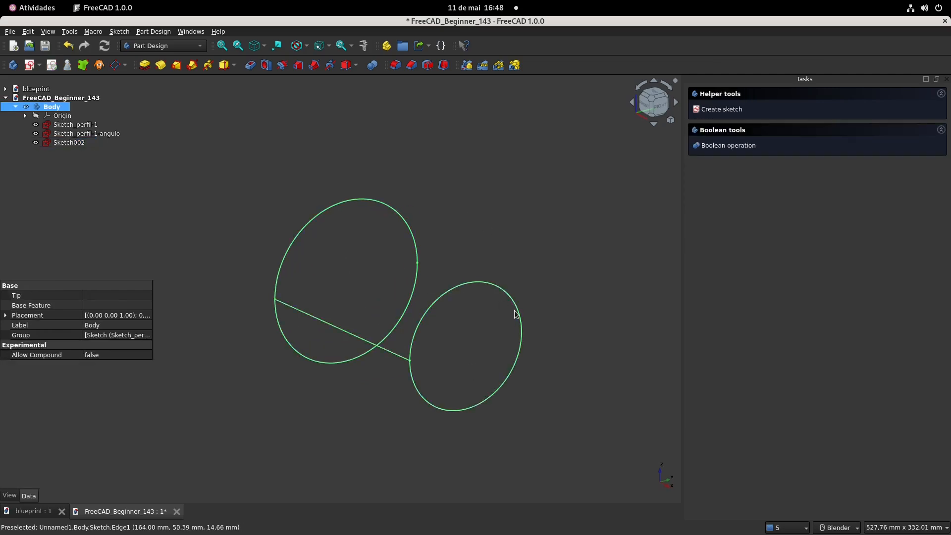
pyautogui.click(370, 257)
pyautogui.click(393, 214)
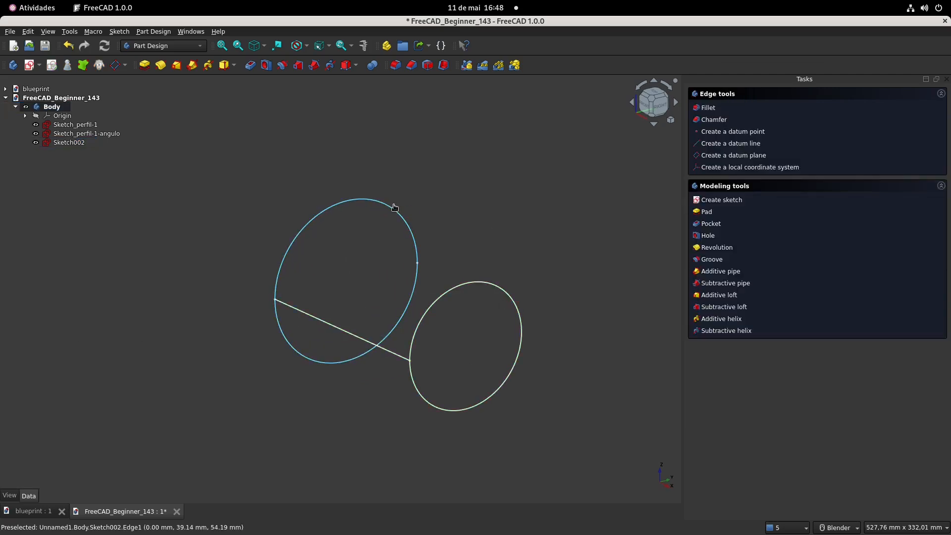
pyautogui.click(113, 345)
pyautogui.write('180')
pyautogui.press('Return')
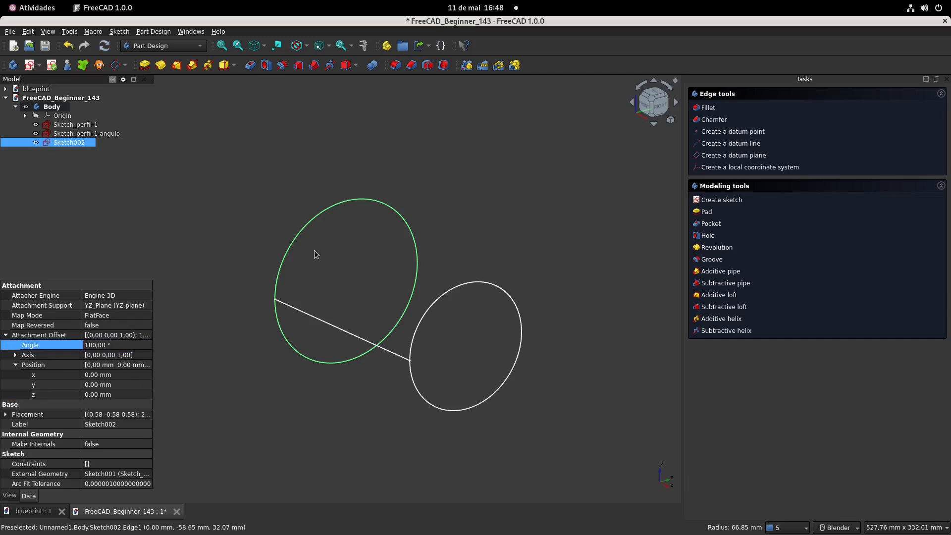
# Hide the Sketch_perfil-1-angulo sketch
pyautogui.click(384, 260)
pyautogui.keyDown('shift'); pyautogui.moveTo(381, 278); pyautogui.dragTo(378, 262, button='middle'); pyautogui.keyUp('shift')
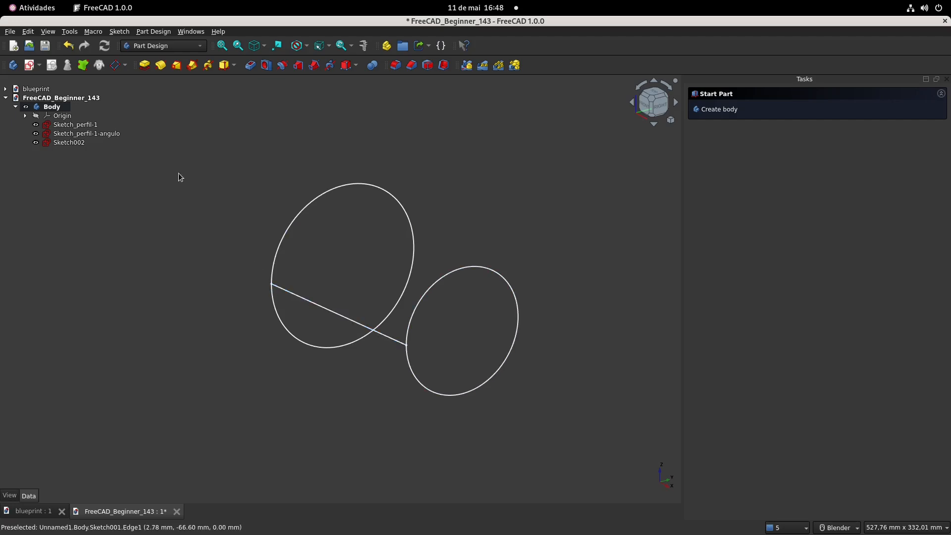
pyautogui.click(112, 135)
pyautogui.press('space')
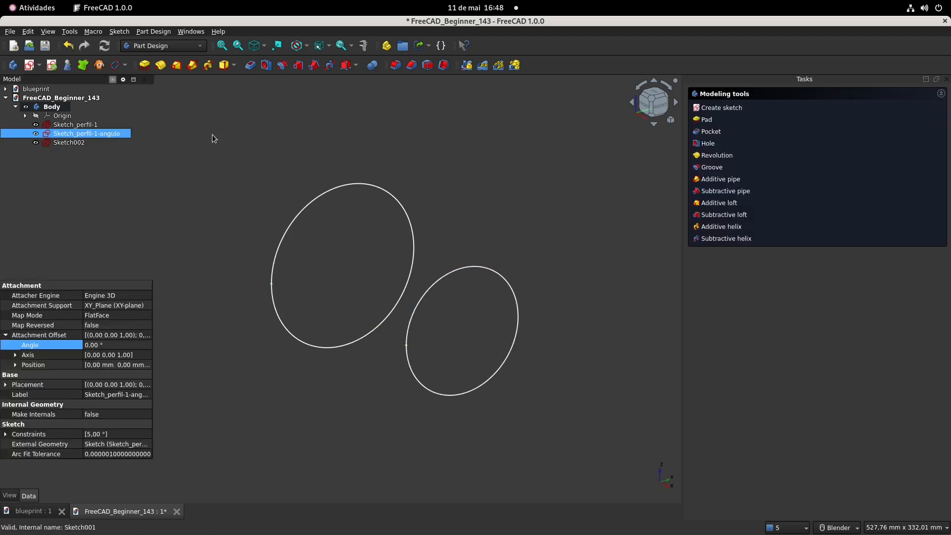
# Rename the larger circle's sketch as Sketch_perfil-2 and save the document
pyautogui.click(85, 125)
pyautogui.click(85, 126)
pyautogui.hotkey('ctrl', 'c')
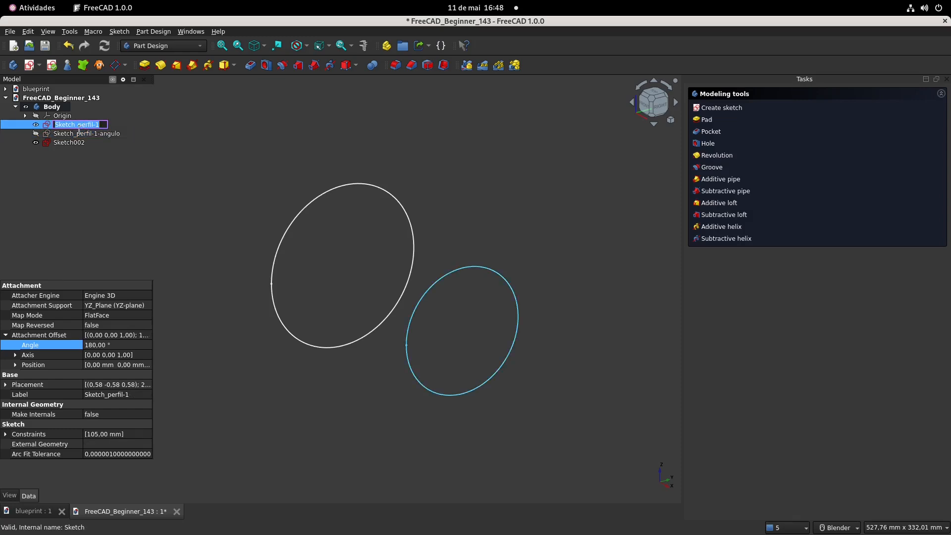
pyautogui.click(74, 144)
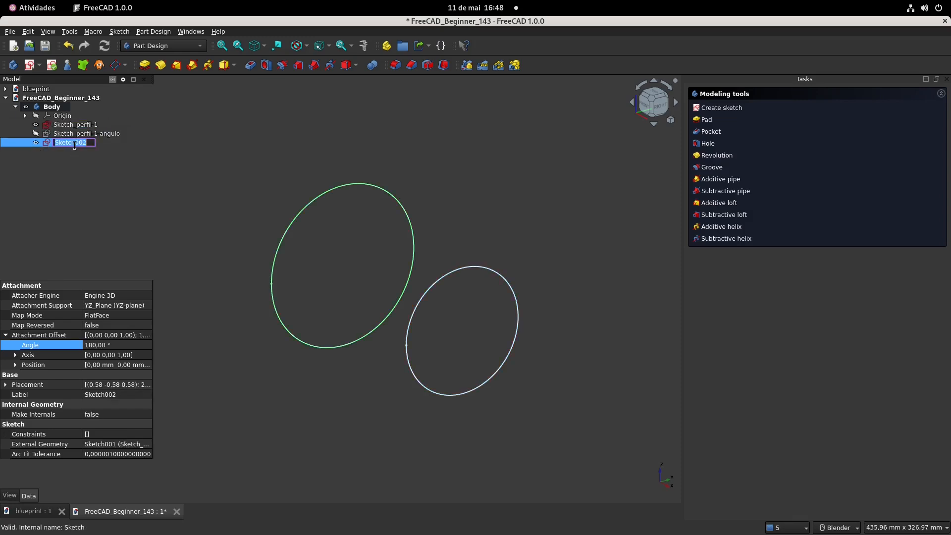
pyautogui.hotkey('ctrl', 'v')
pyautogui.press('BackSpace')
pyautogui.write('2')
pyautogui.press('Return')
pyautogui.click(290, 182)
pyautogui.scroll(-2, 290, 183)
pyautogui.moveTo(276, 184); pyautogui.dragTo(295, 205, button='middle')
pyautogui.hotkey('ctrl', 's')
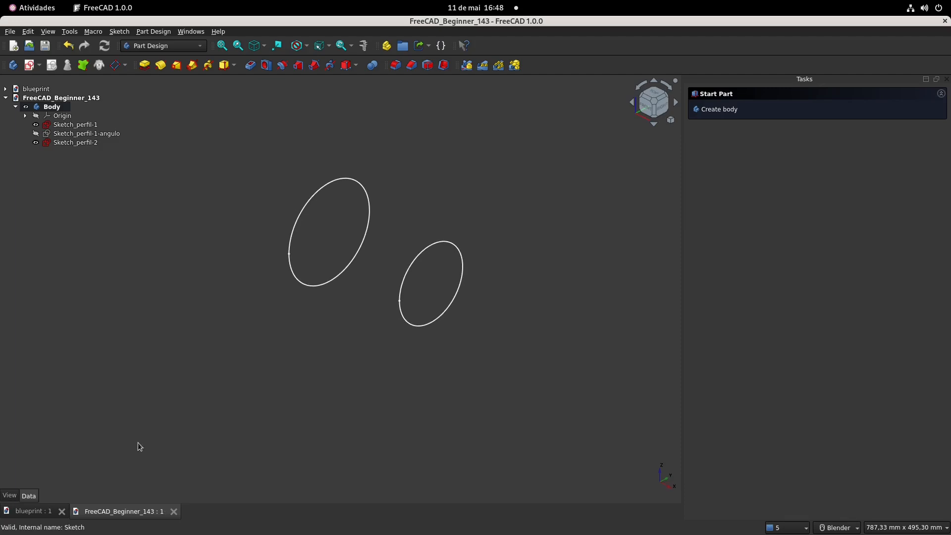
# Create an additive loft between the Sketch_perfil-2 and Sketch_perfil-1 circles to form half of the main pipe
pyautogui.click(42, 513)
pyautogui.scroll(-1, 304, 244)
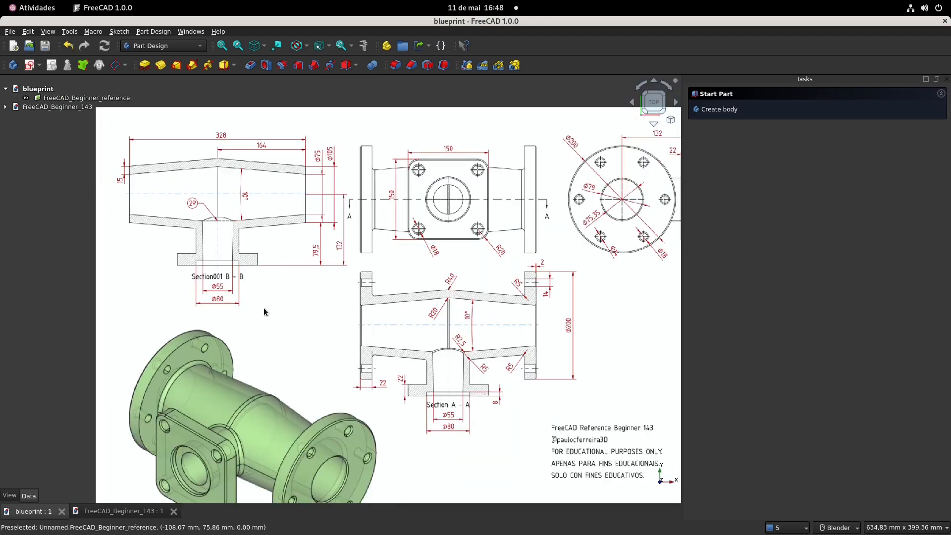
pyautogui.click(123, 512)
pyautogui.click(329, 189)
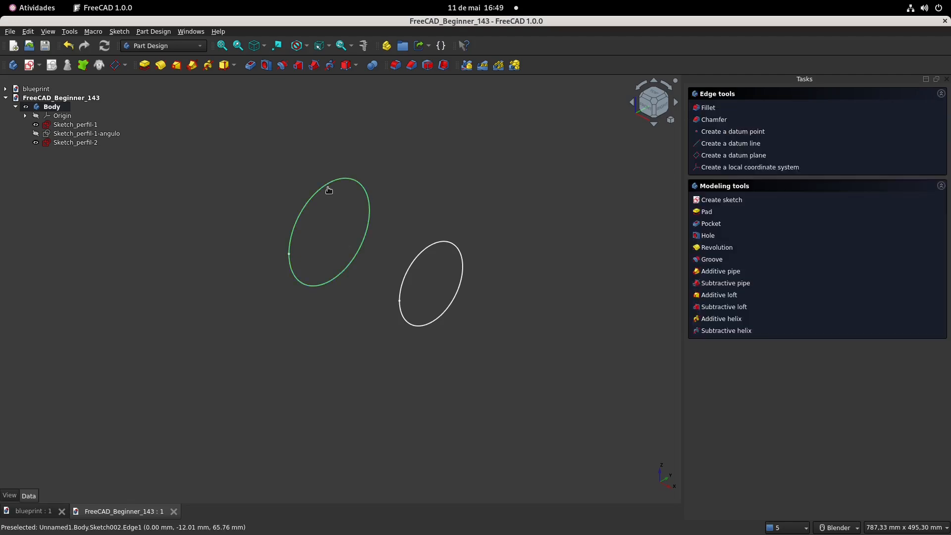
pyautogui.keyDown('ctrl'); pyautogui.click(449, 242); pyautogui.keyUp('ctrl')
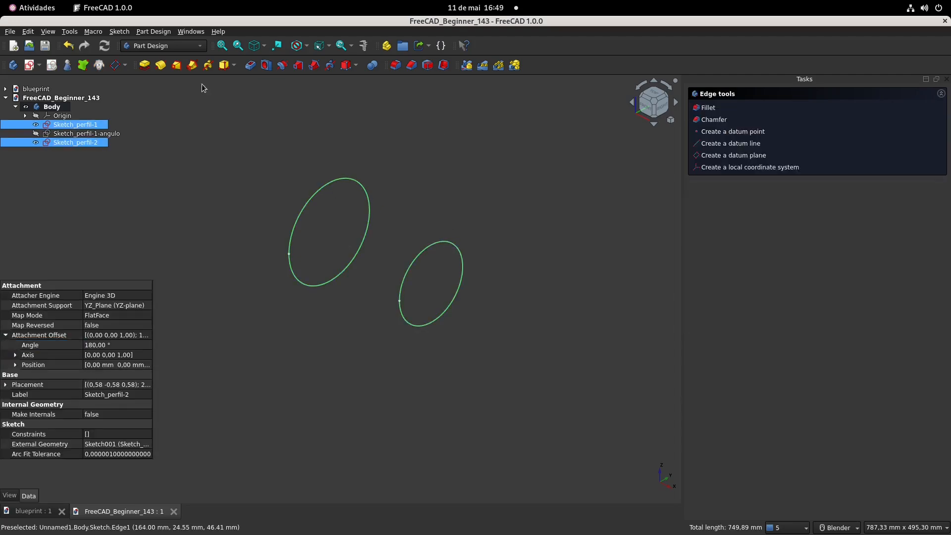
pyautogui.click(177, 66)
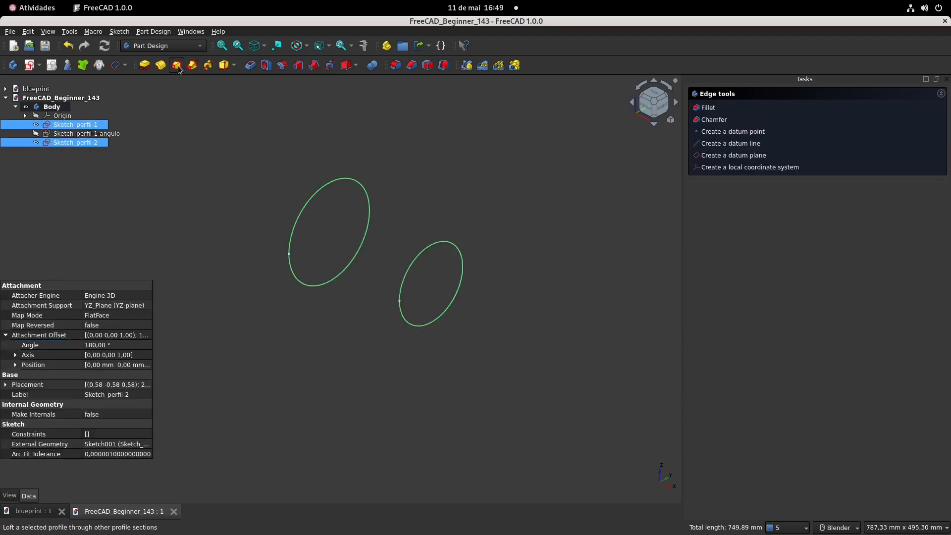
pyautogui.click(842, 98)
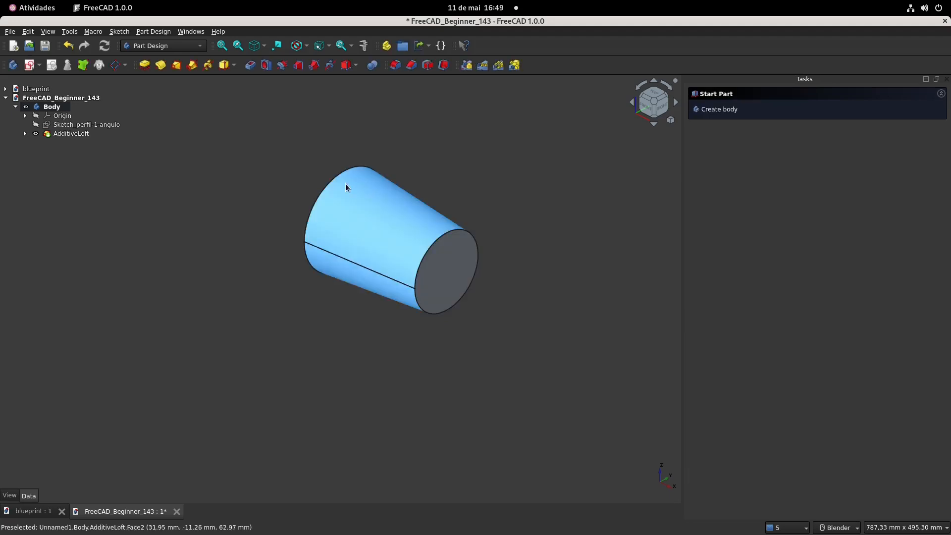
pyautogui.moveTo(213, 176); pyautogui.dragTo(246, 183, button='middle')
# Mirror the additive loft about the base YZ plane to complete both halves of the main pipe
pyautogui.click(68, 134)
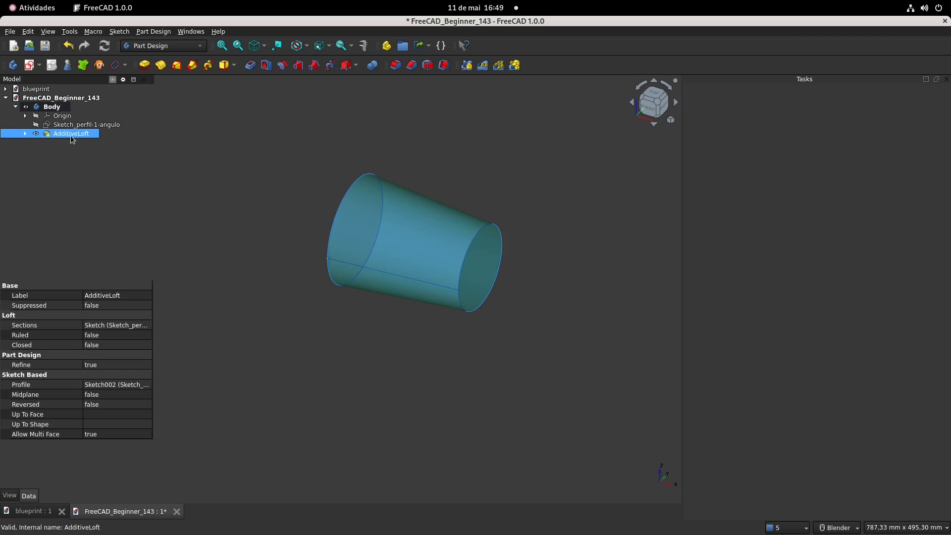
pyautogui.click(466, 65)
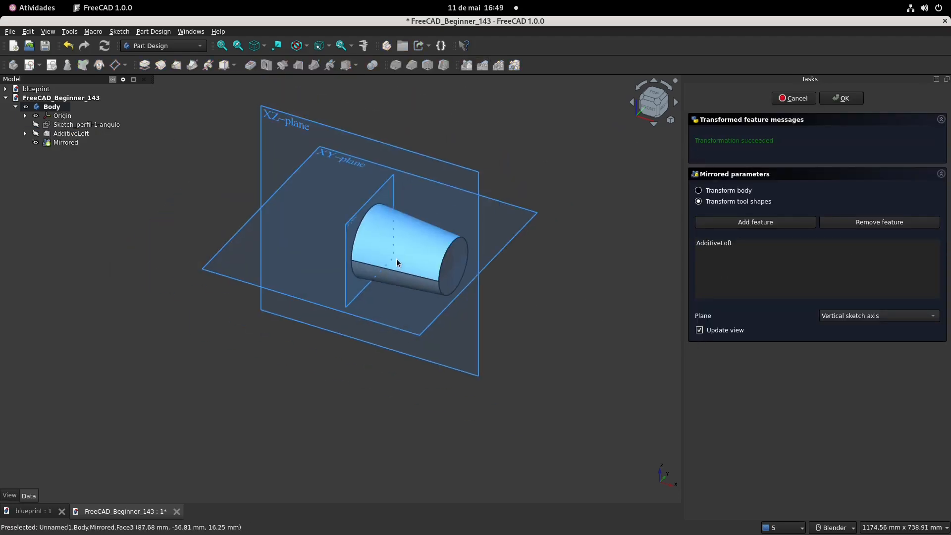
pyautogui.moveTo(397, 262); pyautogui.dragTo(330, 217, button='middle')
pyautogui.scroll(2, 347, 216)
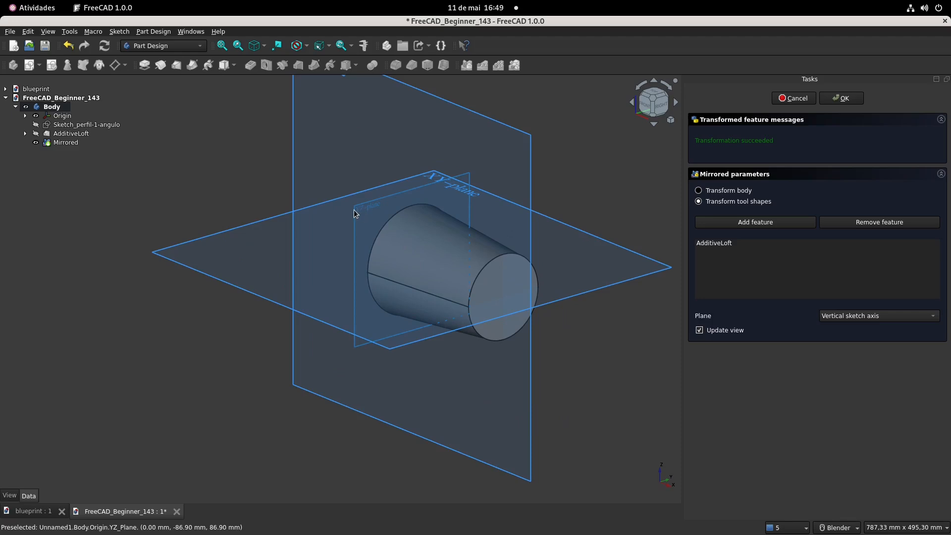
pyautogui.click(870, 317)
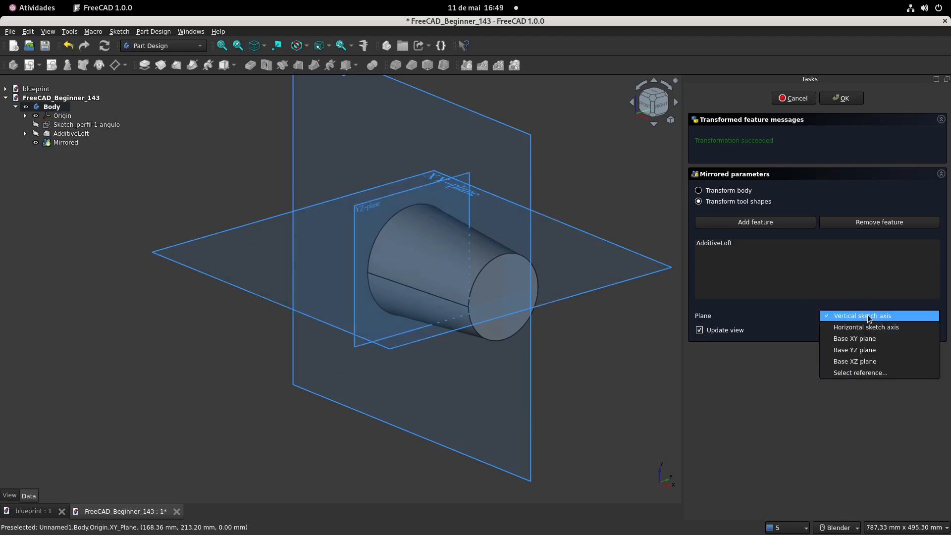
pyautogui.click(878, 350)
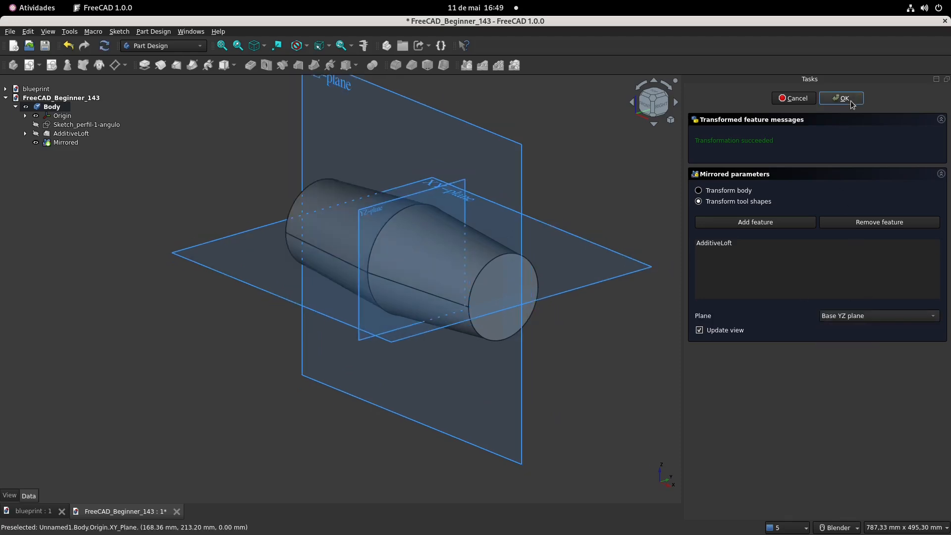
pyautogui.click(842, 99)
pyautogui.moveTo(309, 251); pyautogui.dragTo(399, 289, button='middle')
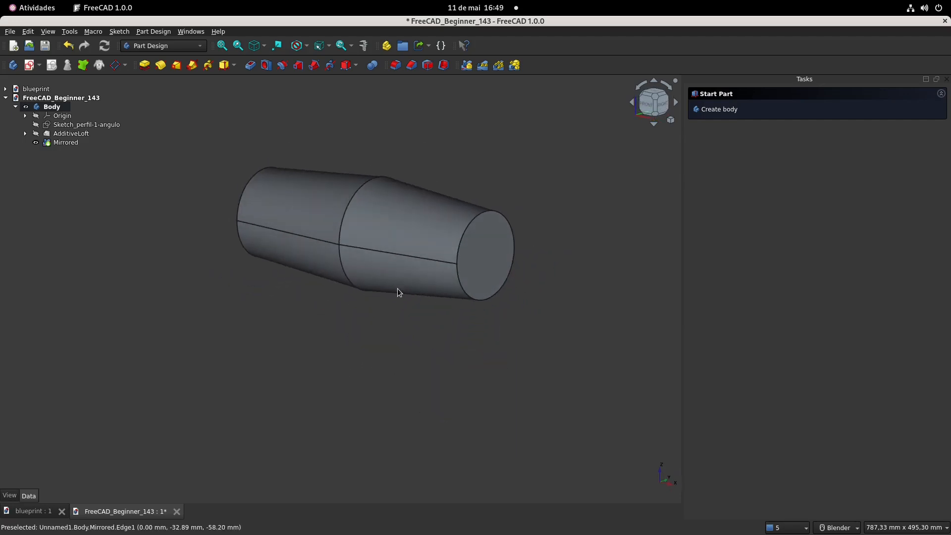
# Fillet the circular edge where the two pipe halves meet, using the blueprint's outer radius of 40 mm
pyautogui.click(33, 512)
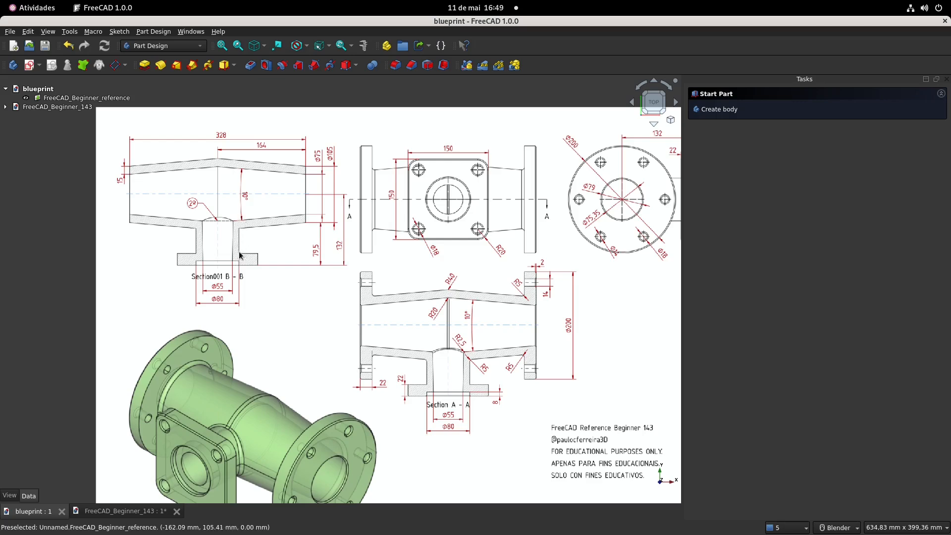
pyautogui.click(116, 515)
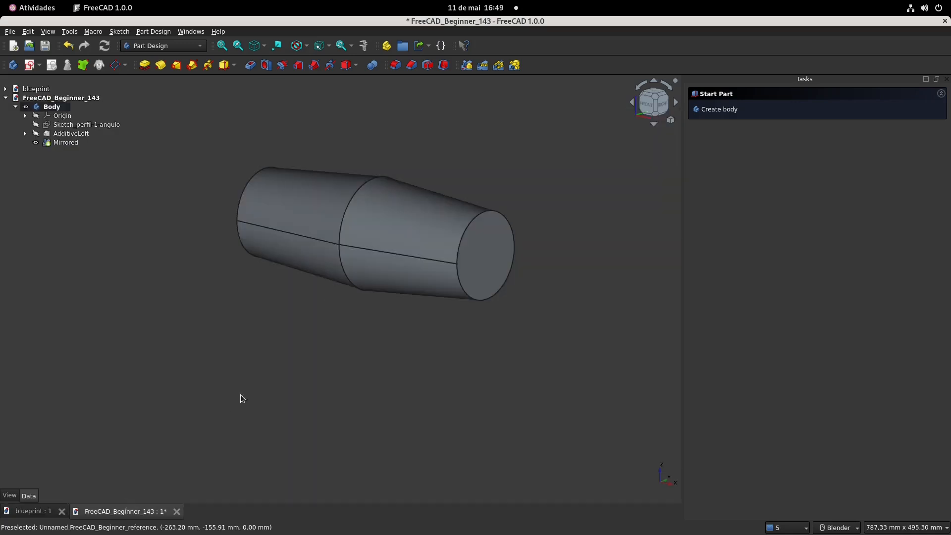
pyautogui.click(346, 218)
pyautogui.click(397, 71)
pyautogui.press('Return')
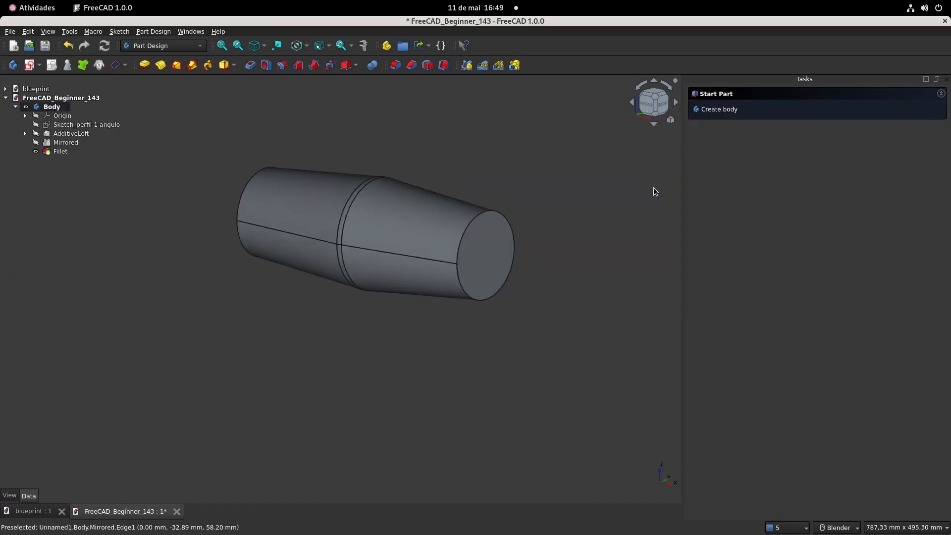
# Check the branch pipe dimensions in the blueprint and create a new sketch on the XZ plane
pyautogui.click(31, 511)
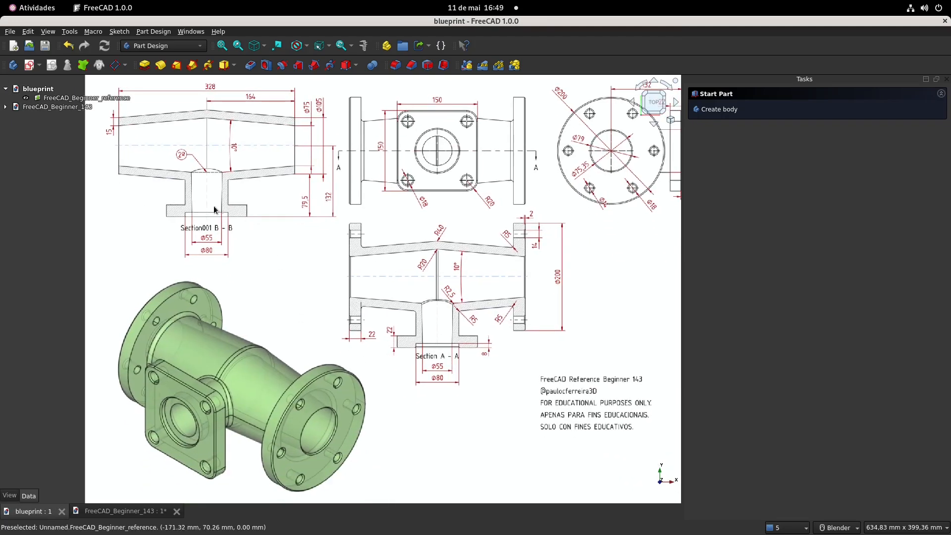
pyautogui.scroll(3, 213, 206)
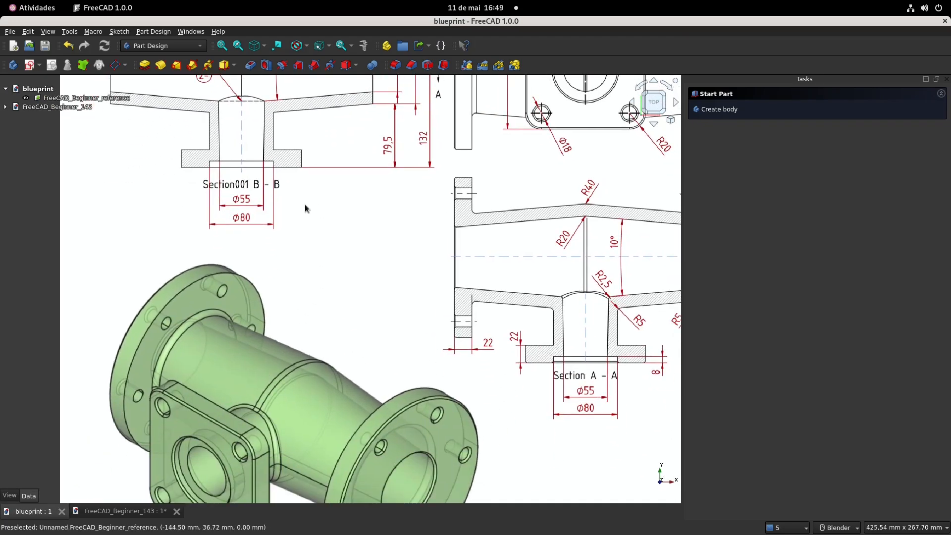
pyautogui.keyDown('shift'); pyautogui.moveTo(305, 205); pyautogui.dragTo(328, 193, button='middle'); pyautogui.keyUp('shift')
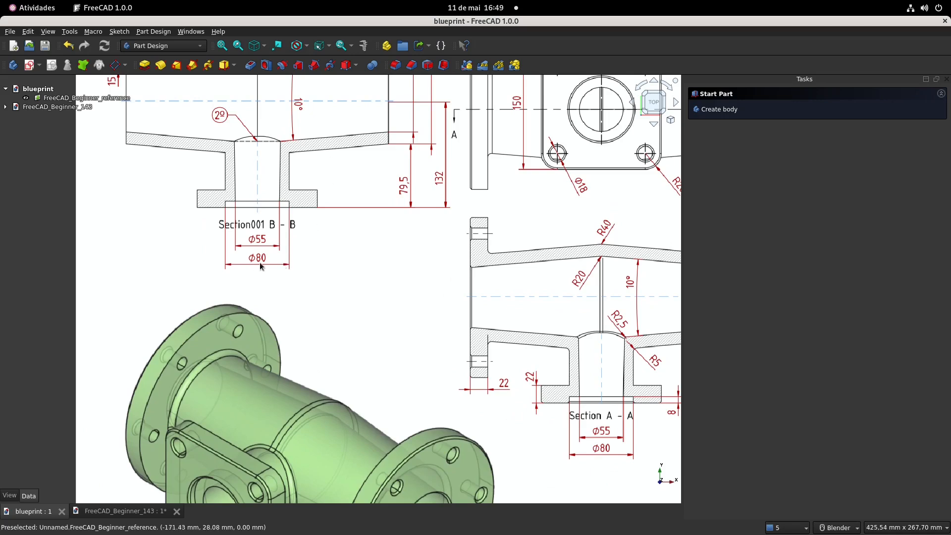
pyautogui.scroll(-3, 290, 171)
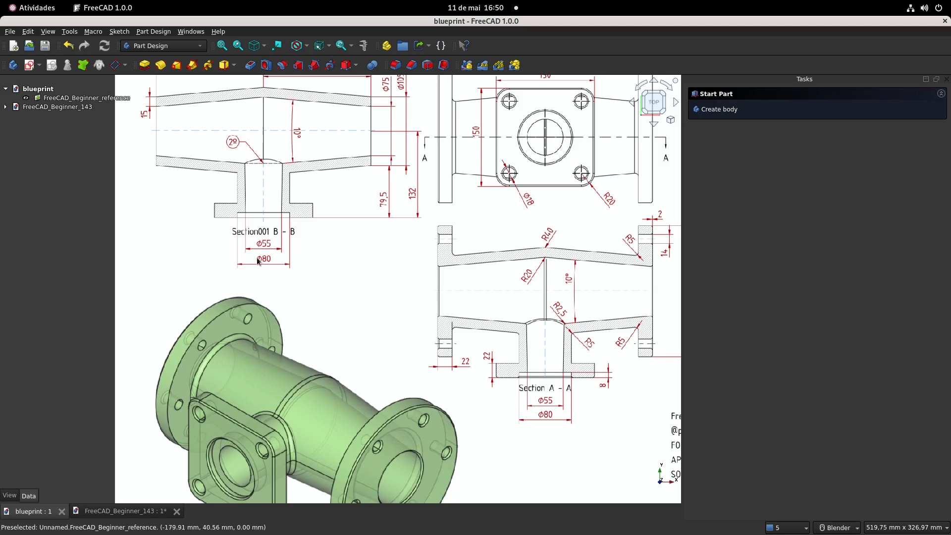
pyautogui.click(94, 512)
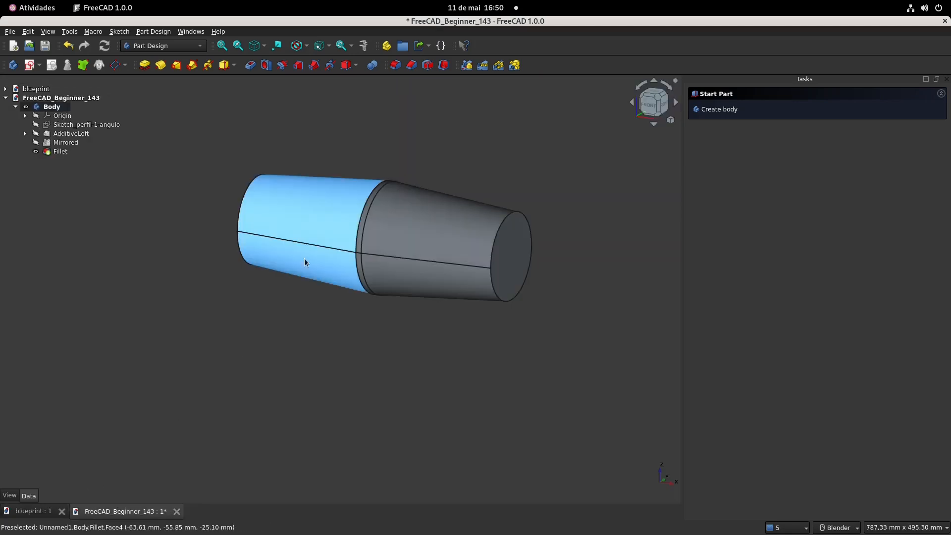
pyautogui.click(28, 65)
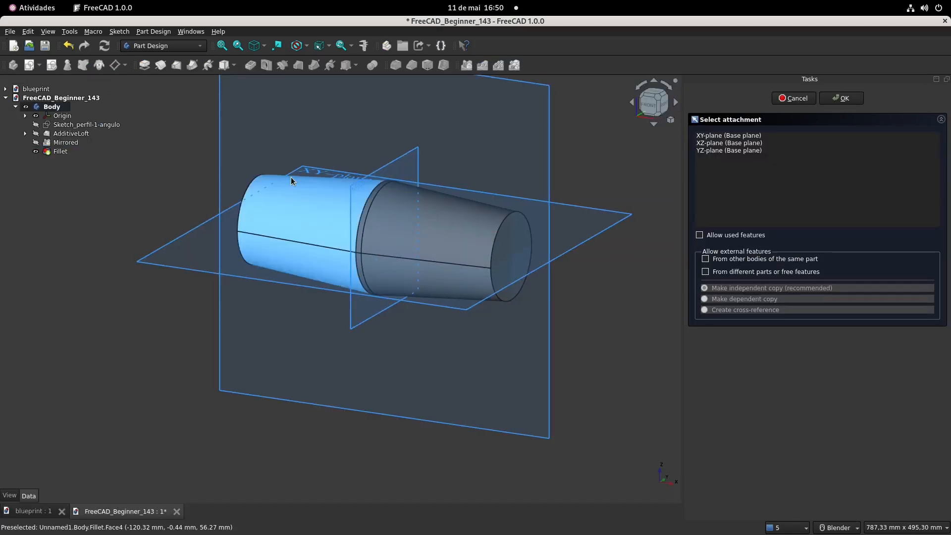
pyautogui.click(270, 96)
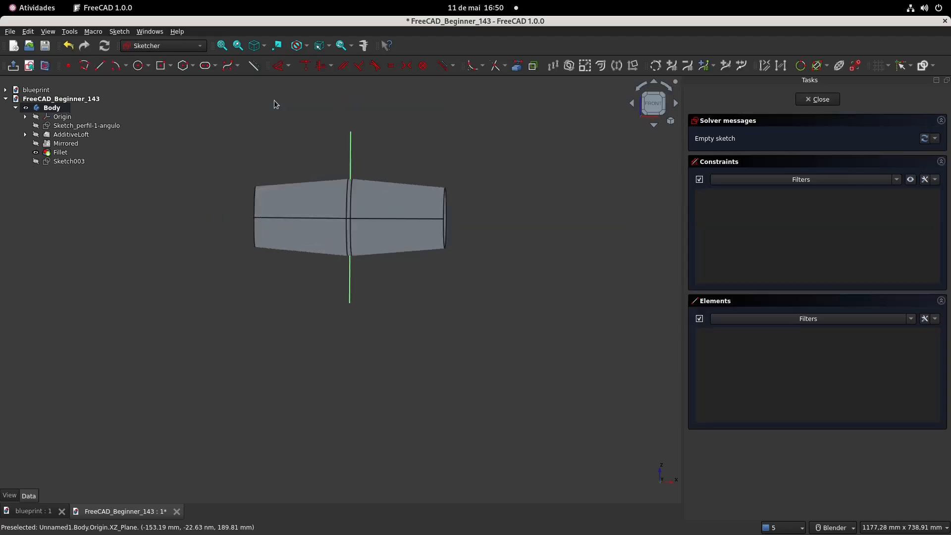
# Draw a circle 80 mm in diameter centred on the sketch origin and close the sketch
pyautogui.click(139, 66)
pyautogui.scroll(2, 366, 234)
pyautogui.click(341, 209)
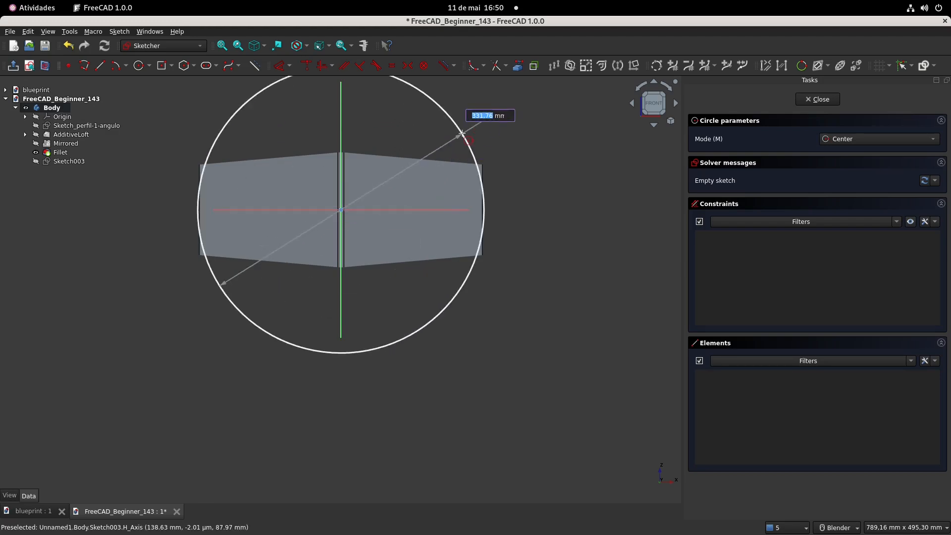
pyautogui.write('80')
pyautogui.press('Return')
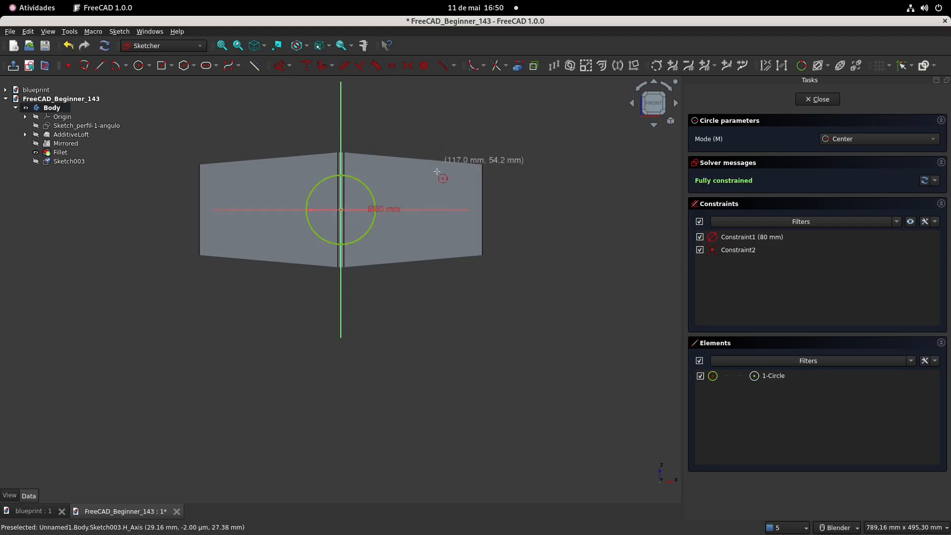
pyautogui.press('Escape')
pyautogui.press('Escape')
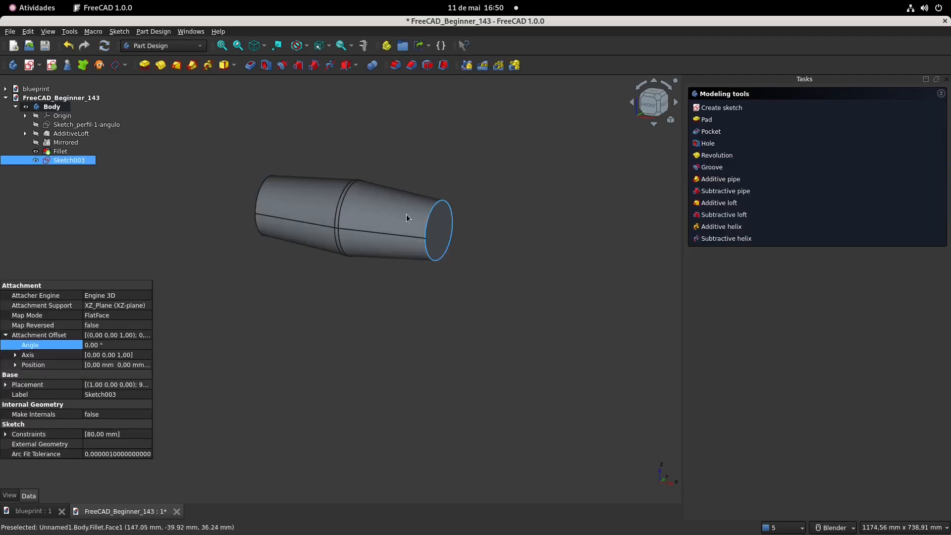
# Set the body's transparency to 30
pyautogui.click(51, 107)
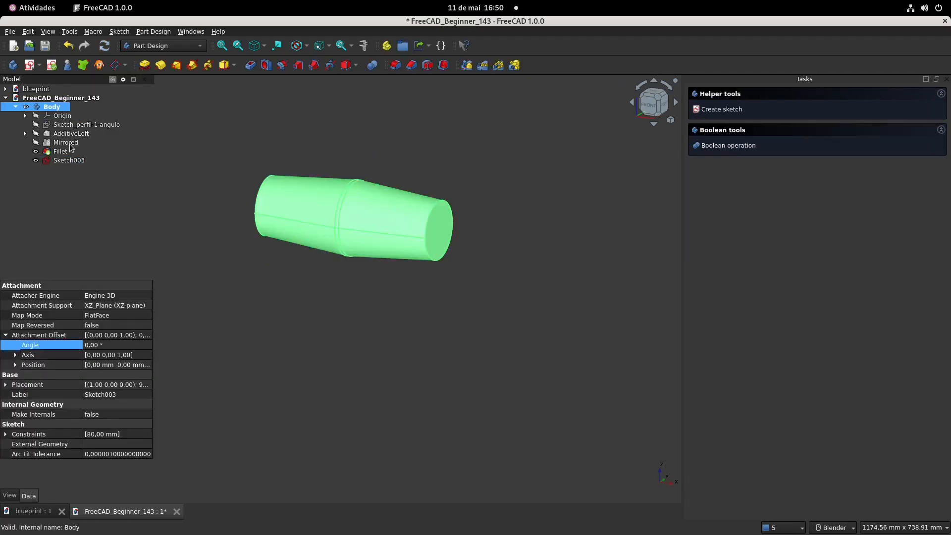
pyautogui.click(7, 496)
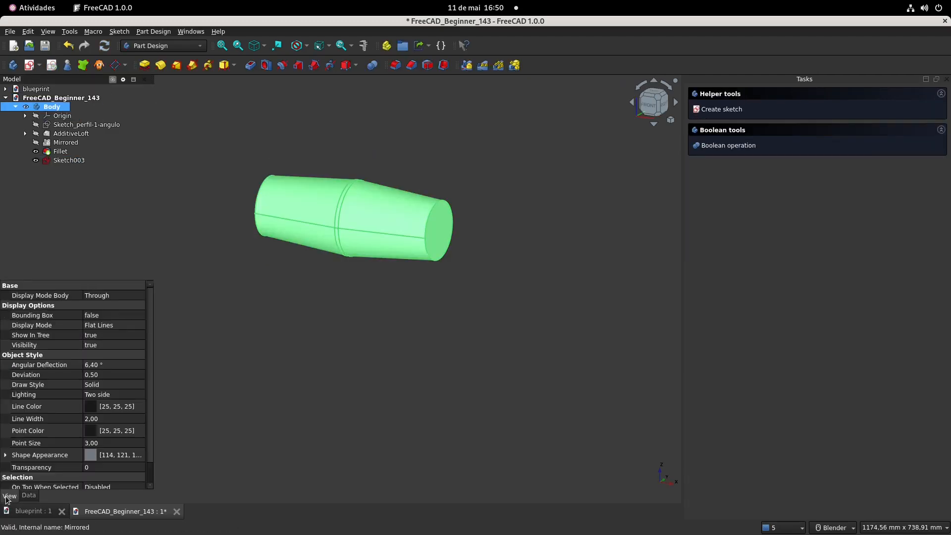
pyautogui.click(119, 469)
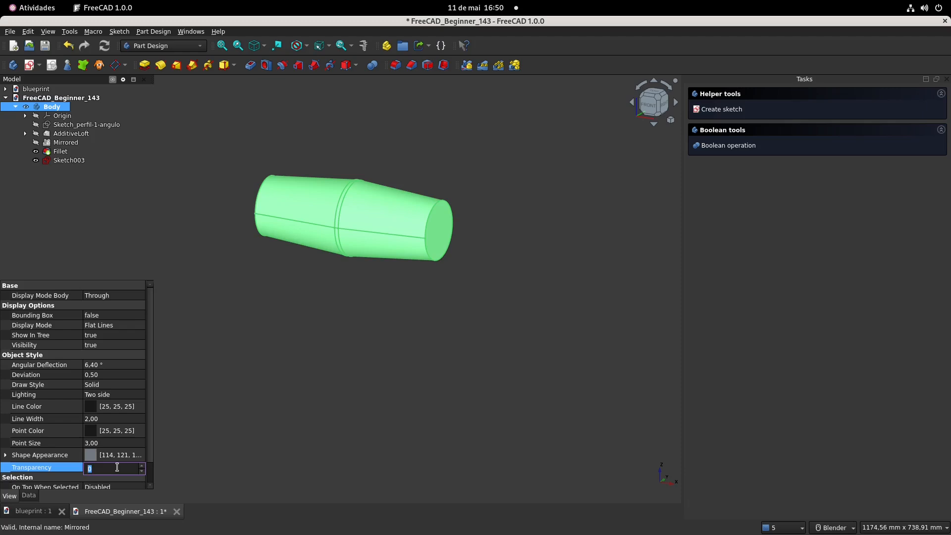
pyautogui.write('30')
pyautogui.press('Return')
pyautogui.click(385, 368)
pyautogui.scroll(1, 347, 198)
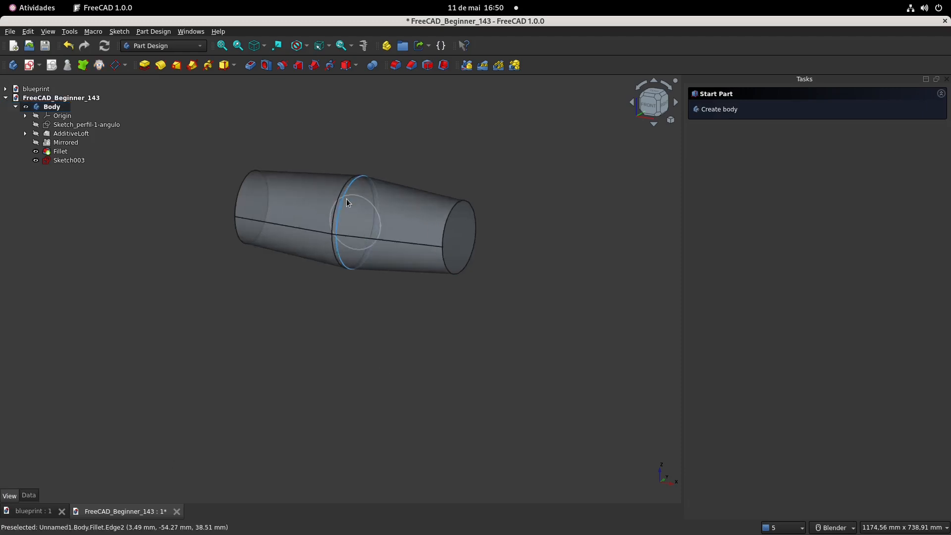
# Pad the 80 mm branch circle sketch to a length of 132 mm
pyautogui.scroll(2, 346, 198)
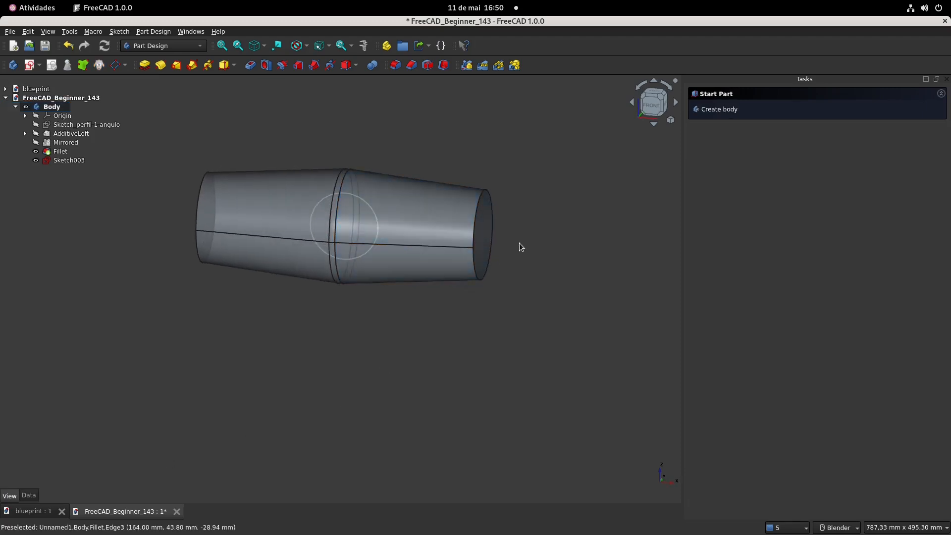
pyautogui.keyDown('shift'); pyautogui.moveTo(339, 224); pyautogui.dragTo(376, 229, button='middle'); pyautogui.keyUp('shift')
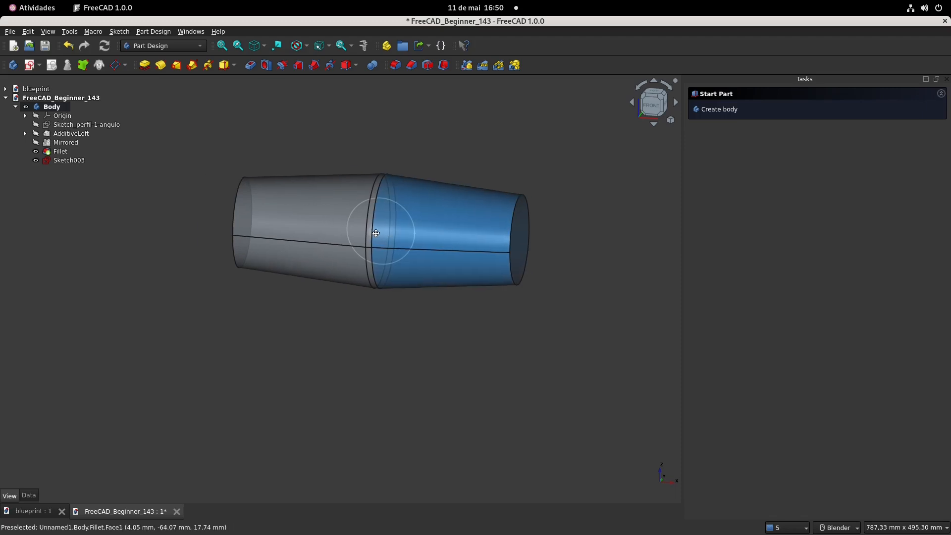
pyautogui.click(70, 160)
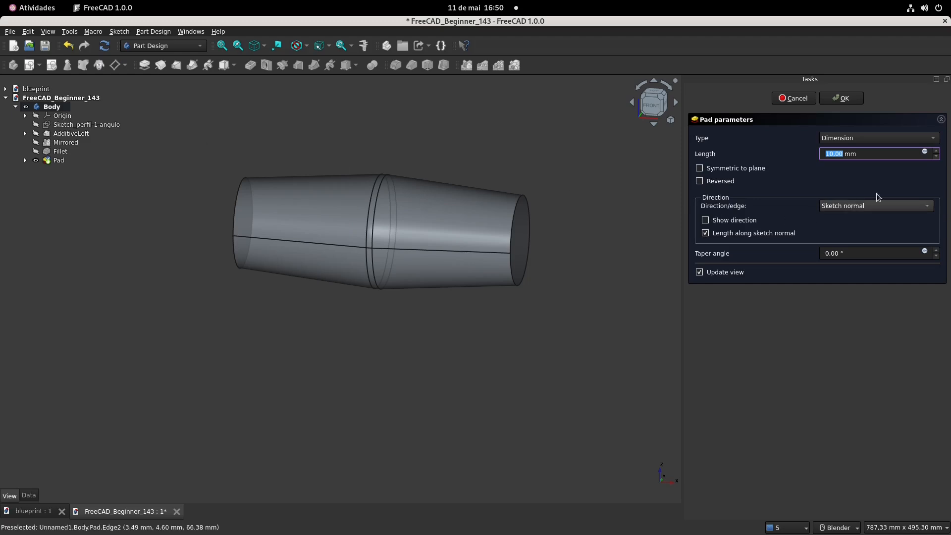
pyautogui.write('132')
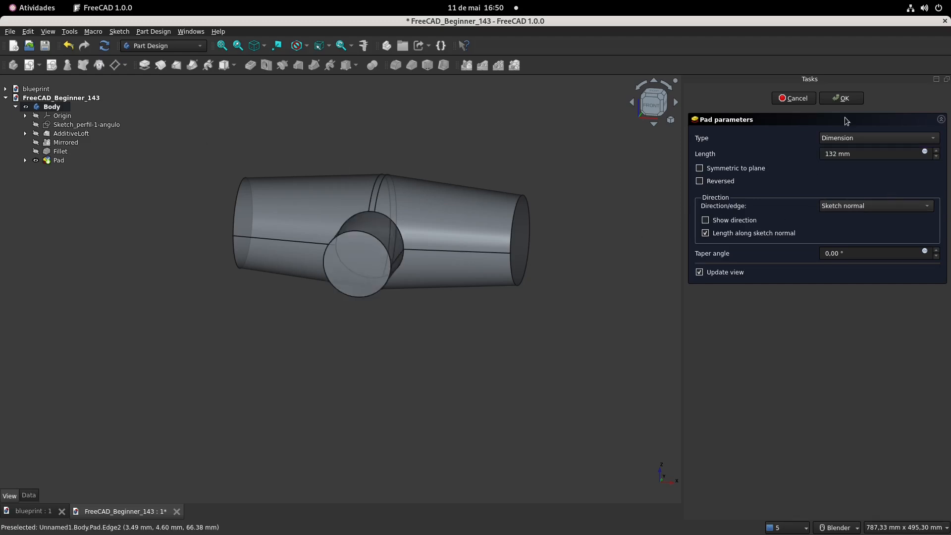
pyautogui.press('Return')
# Inspect the padded branch pipe and compare it with the flange and section dimensions in the blueprint
pyautogui.moveTo(418, 261); pyautogui.dragTo(388, 256, button='middle')
pyautogui.moveTo(383, 320); pyautogui.dragTo(327, 372, button='middle')
pyautogui.click(39, 515)
pyautogui.scroll(-2, 363, 368)
pyautogui.scroll(1, 363, 368)
pyautogui.scroll(1, 355, 284)
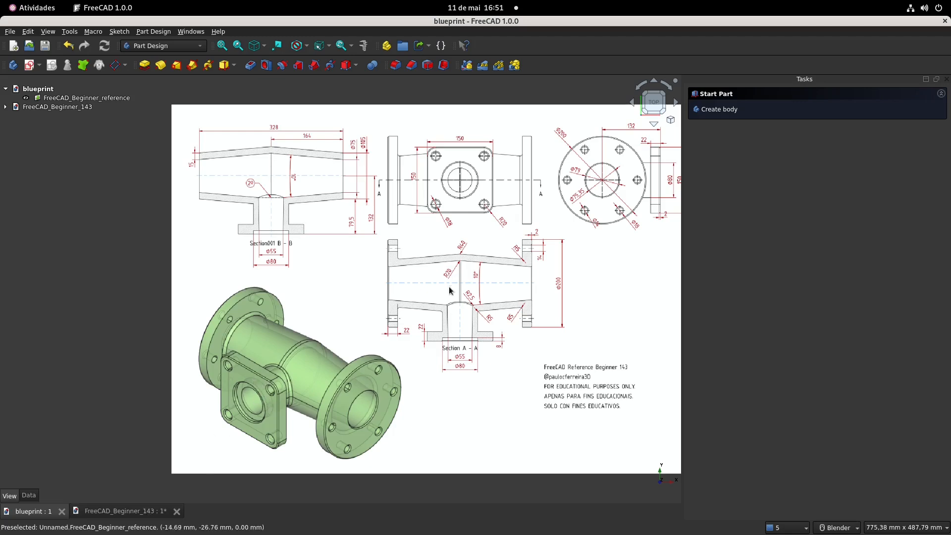
pyautogui.scroll(3, 448, 287)
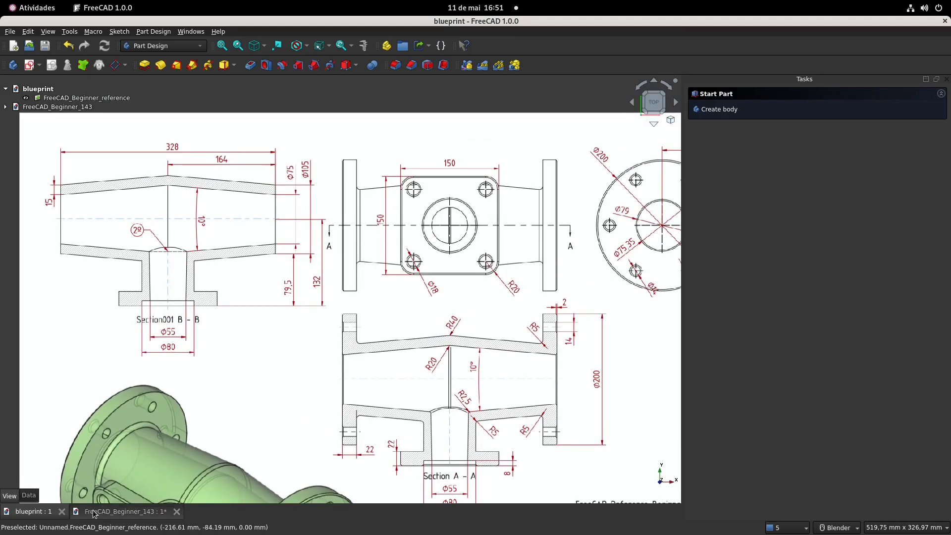
pyautogui.click(118, 511)
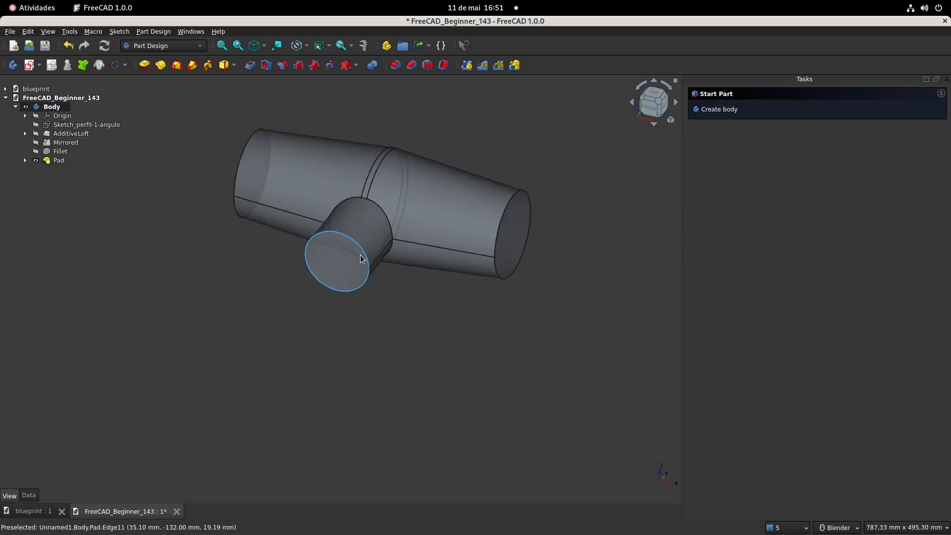
# Sketch a 150 by 150 mm rounded-corner rectangle centred on the origin on the branch pipe's end face, and close the sketch
pyautogui.click(337, 273)
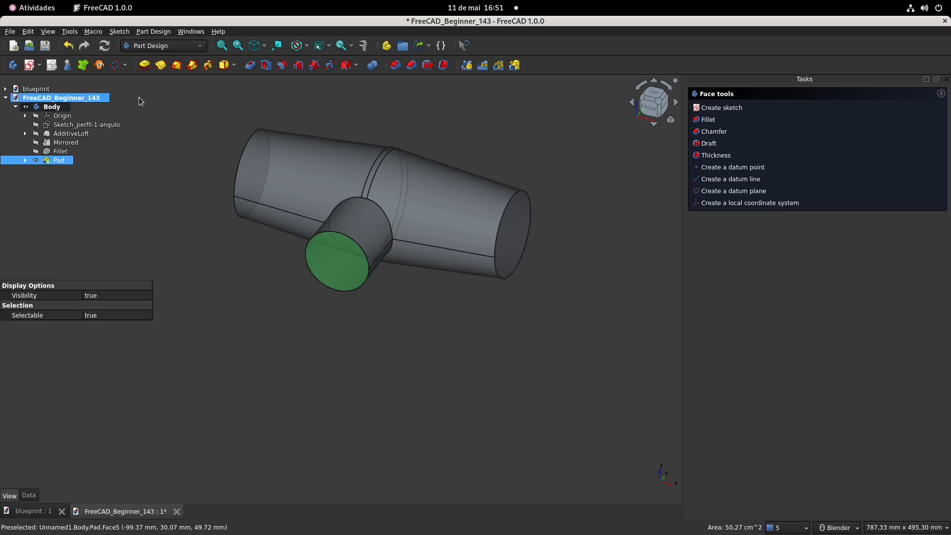
pyautogui.click(29, 66)
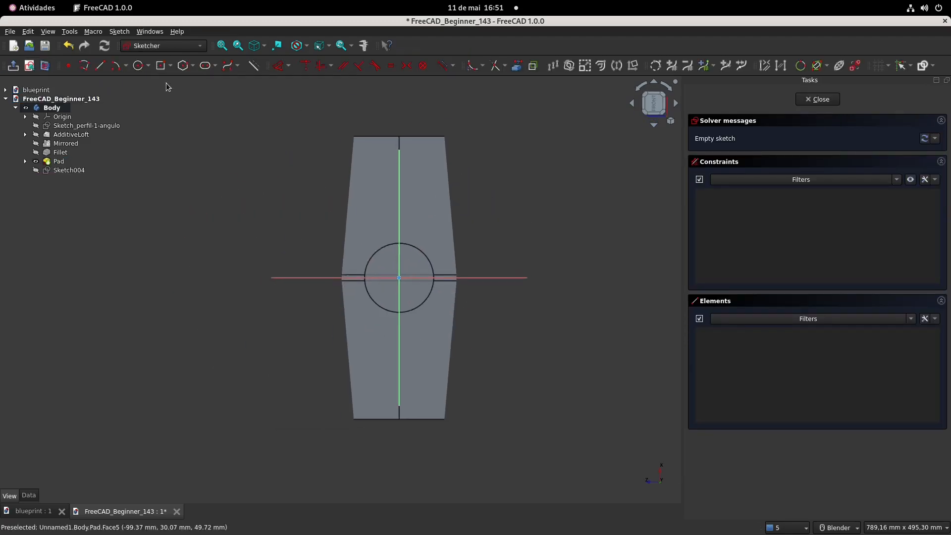
pyautogui.click(171, 69)
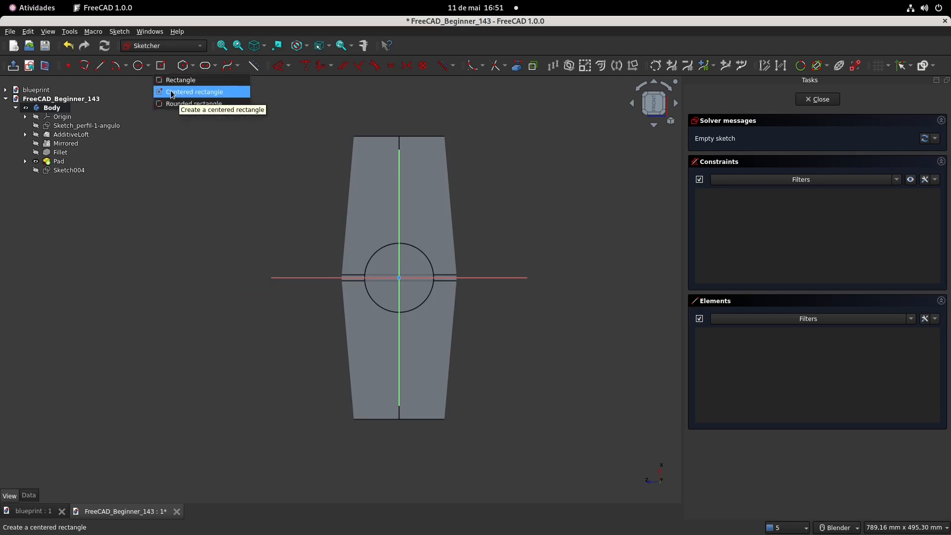
pyautogui.click(398, 278)
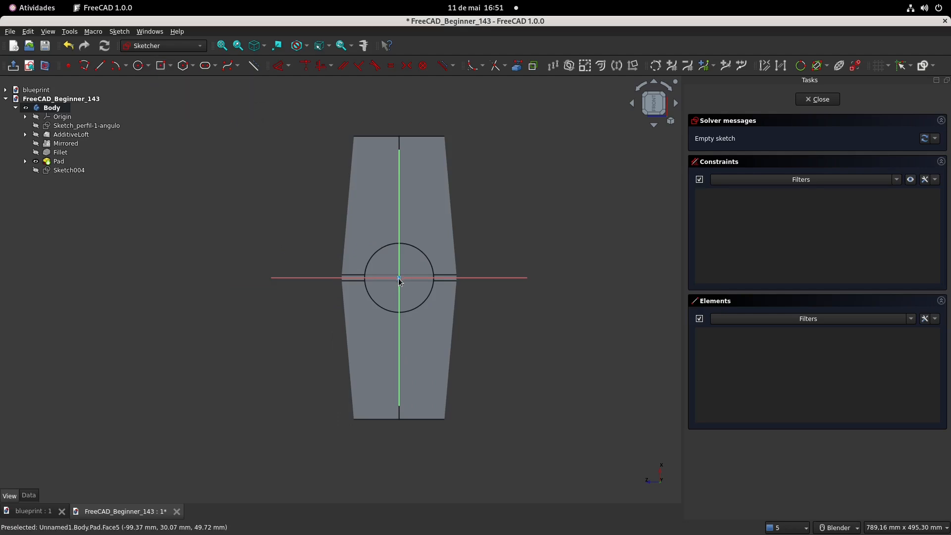
pyautogui.click(162, 71)
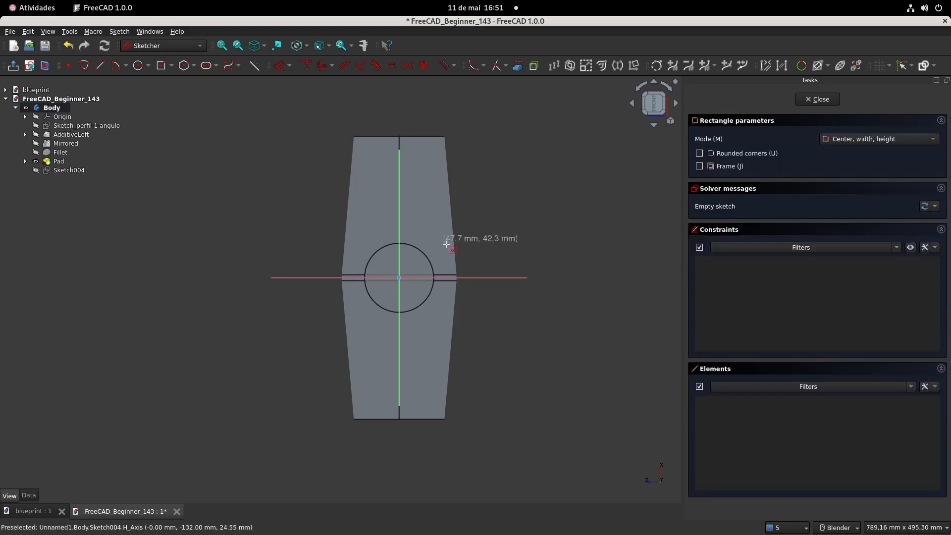
pyautogui.click(699, 153)
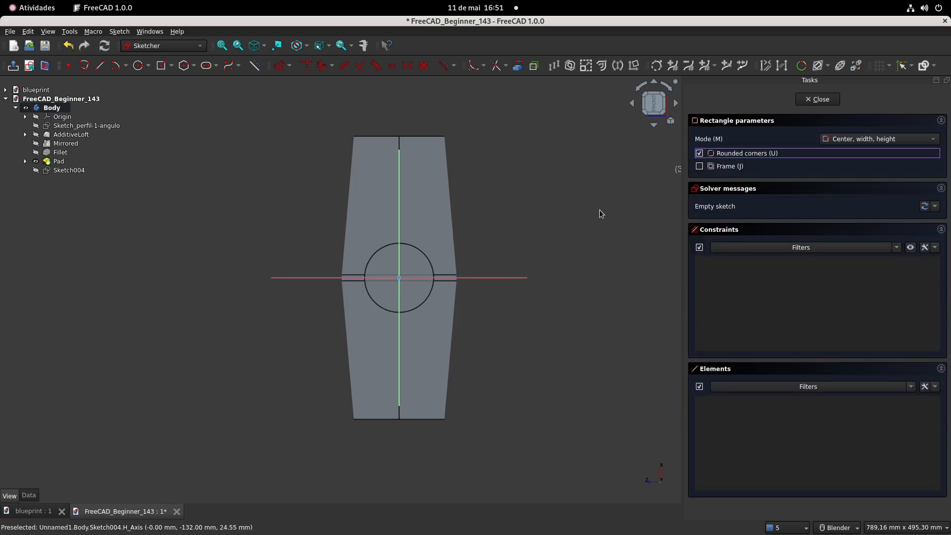
pyautogui.click(399, 278)
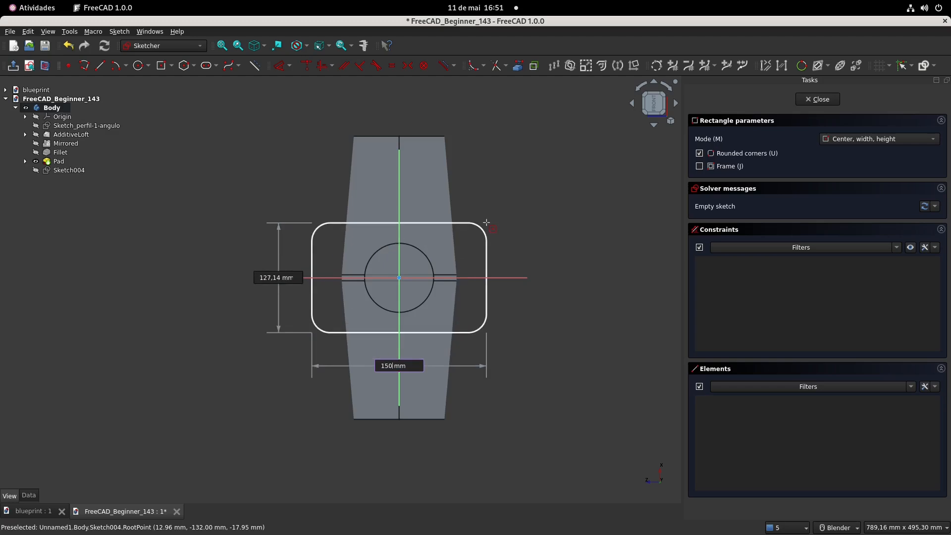
pyautogui.press('Tab')
pyautogui.write('150')
pyautogui.press('Tab')
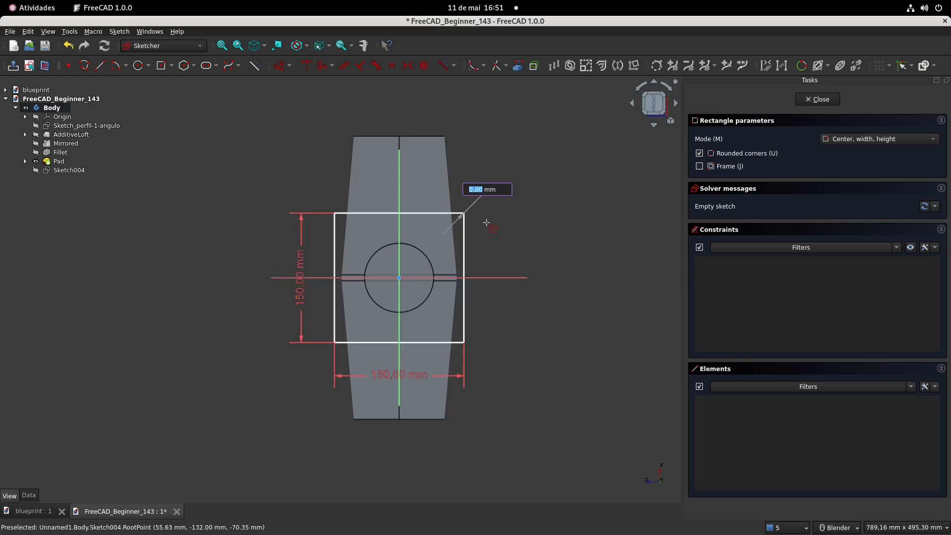
pyautogui.press('Return')
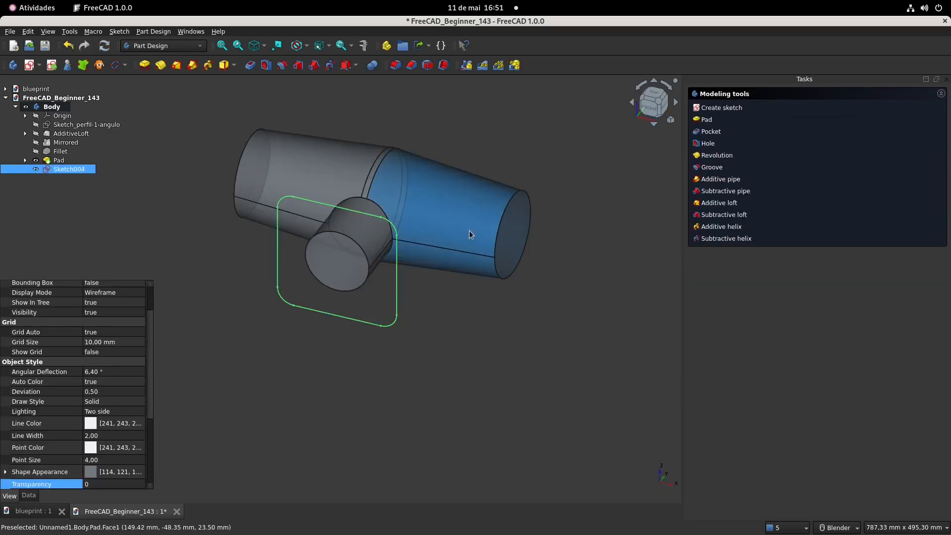
# Pad the rounded square flange sketch 22 mm in the reversed direction, back over the branch pipe
pyautogui.moveTo(458, 213); pyautogui.dragTo(461, 226, button='middle')
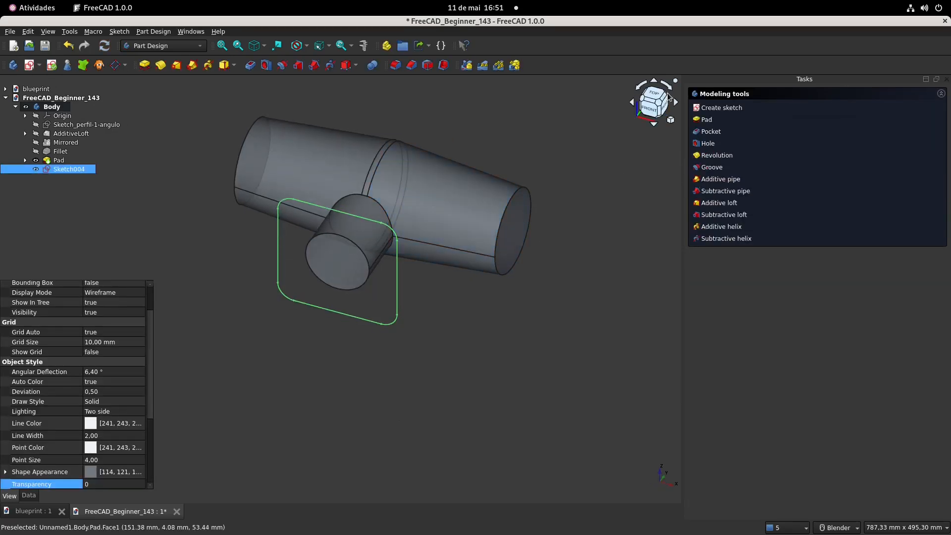
pyautogui.click(652, 94)
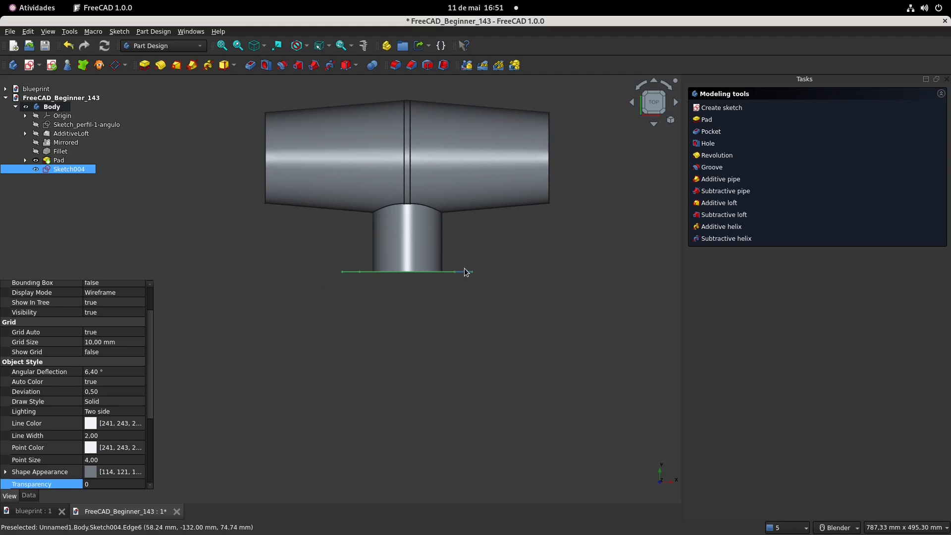
pyautogui.click(146, 66)
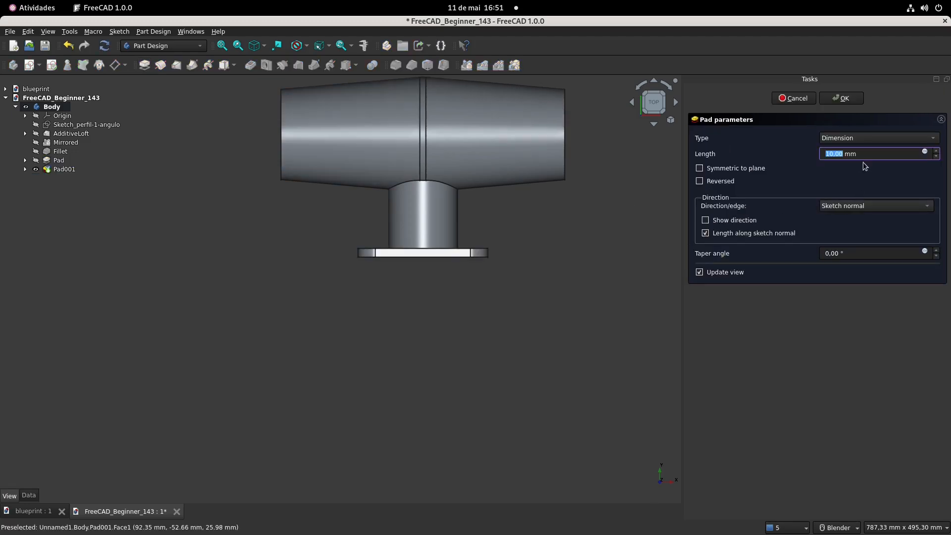
pyautogui.click(699, 182)
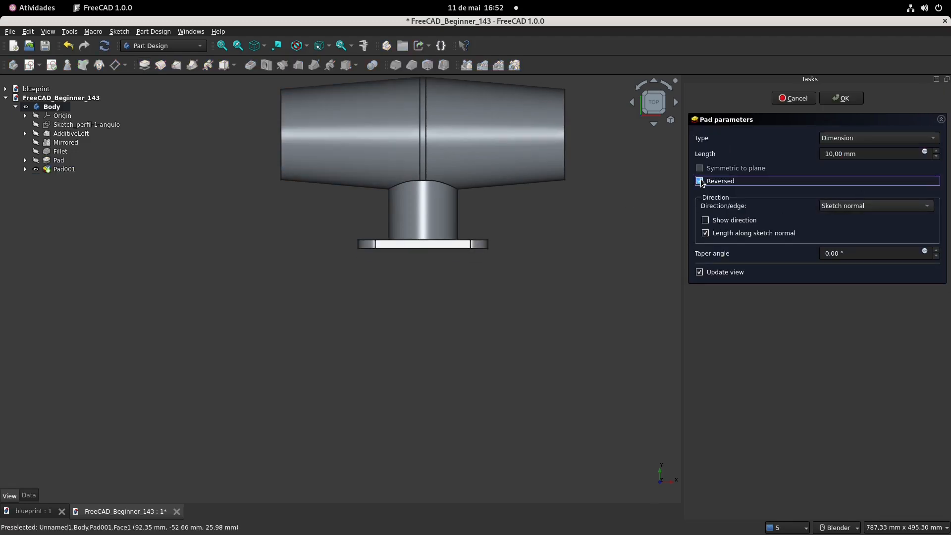
pyautogui.click(855, 154)
pyautogui.write('22')
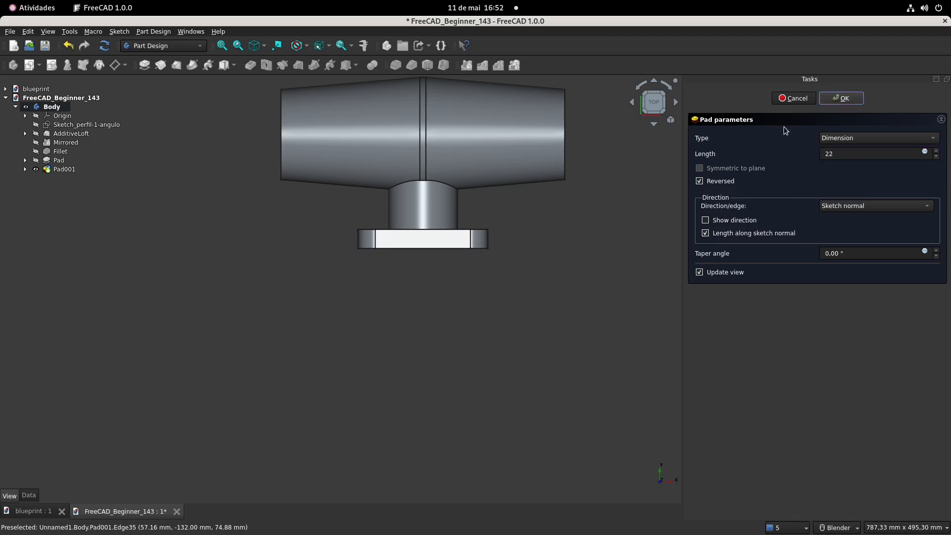
pyautogui.press('Return')
# Start a sketch on the main pipe's end face near the flange and check the round flange dimensions in the blueprint
pyautogui.moveTo(516, 222); pyautogui.dragTo(306, 243, button='middle')
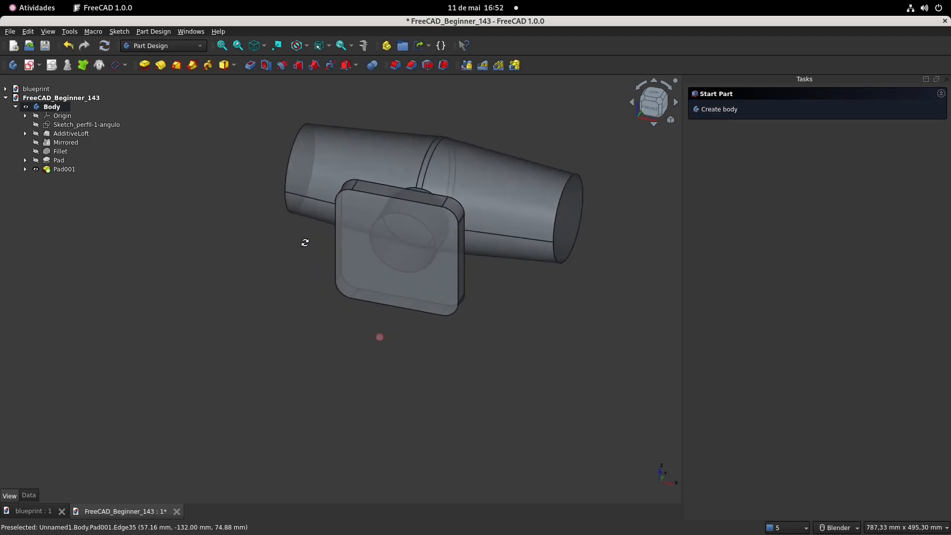
pyautogui.keyDown('shift'); pyautogui.moveTo(439, 251); pyautogui.dragTo(331, 272, button='middle'); pyautogui.keyUp('shift')
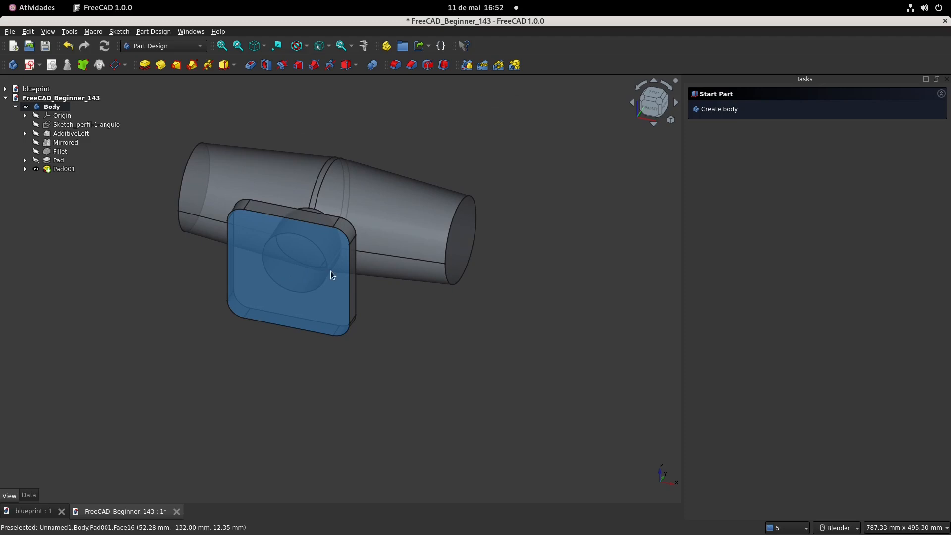
pyautogui.click(459, 234)
pyautogui.moveTo(471, 281)
pyautogui.mouseDown(button='middle')
pyautogui.moveTo(379, 272)
pyautogui.moveTo(380, 314)
pyautogui.mouseUp(button='middle')
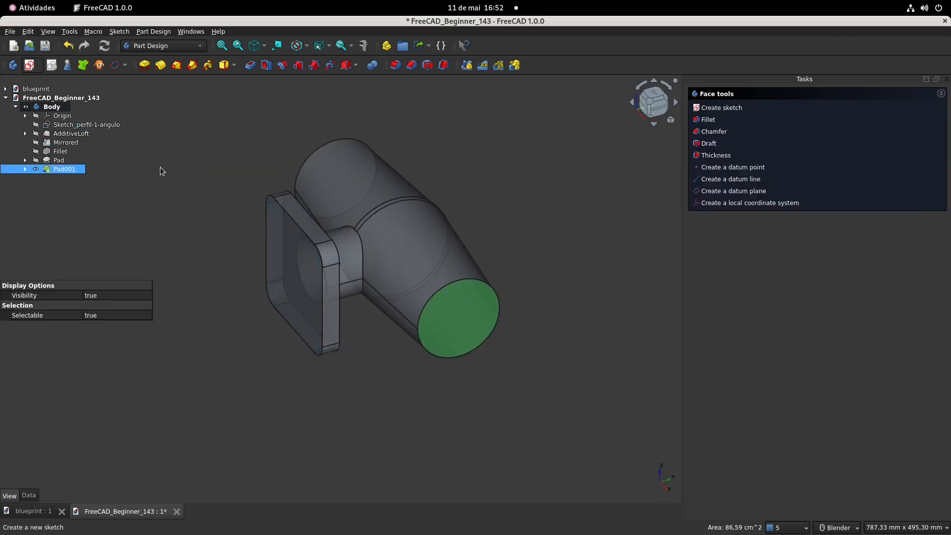
pyautogui.click(33, 512)
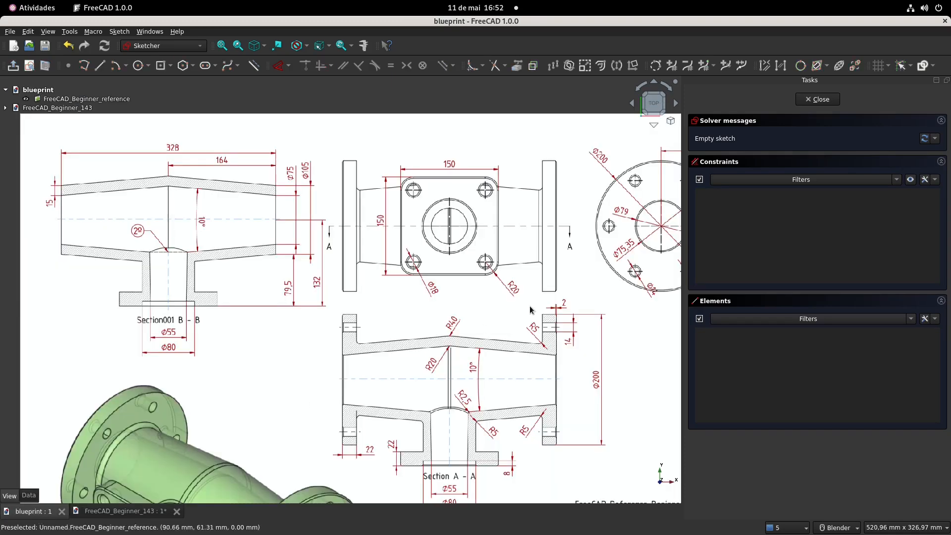
pyautogui.keyDown('shift'); pyautogui.moveTo(548, 301); pyautogui.dragTo(405, 319, button='middle'); pyautogui.keyUp('shift')
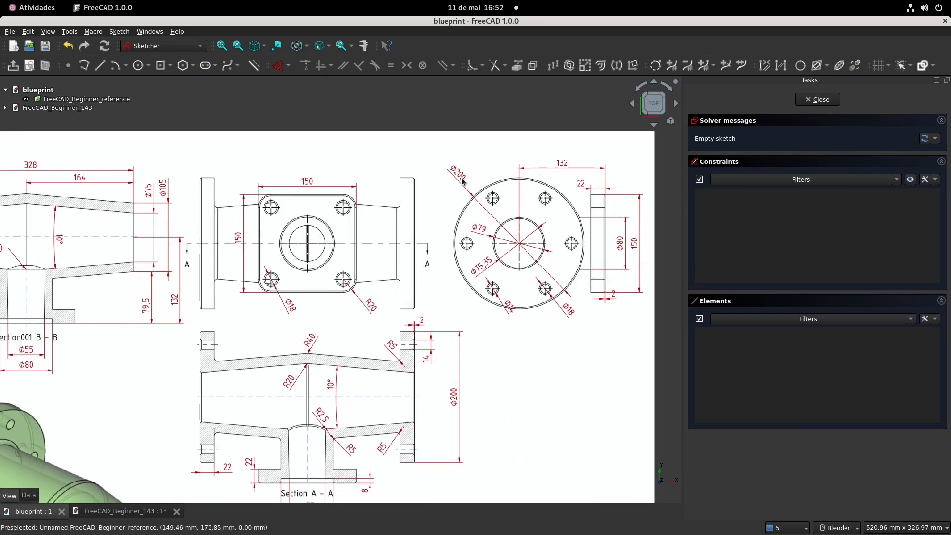
pyautogui.click(123, 511)
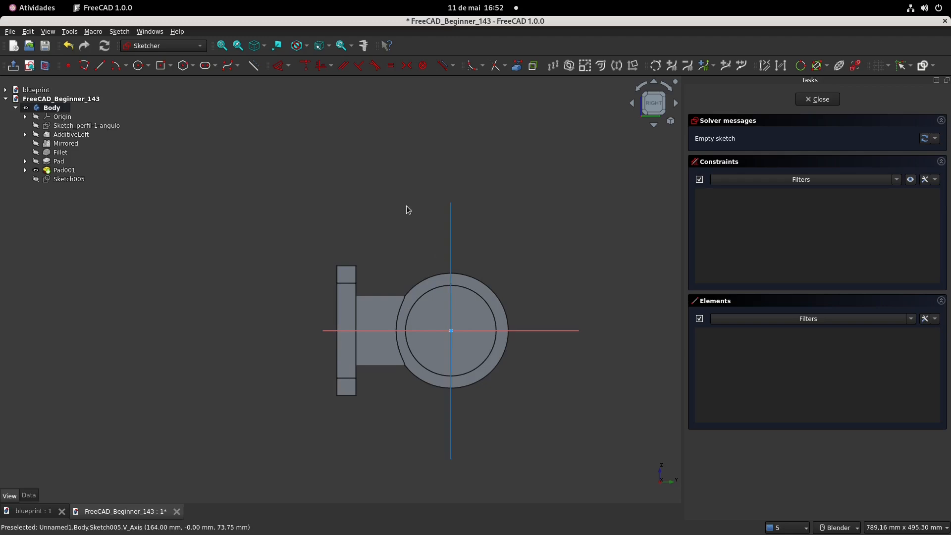
# Draw a 200 mm diameter circle centred on the sketch origin, reposition its dimension label clear of the circle, and close the sketch
pyautogui.click(138, 66)
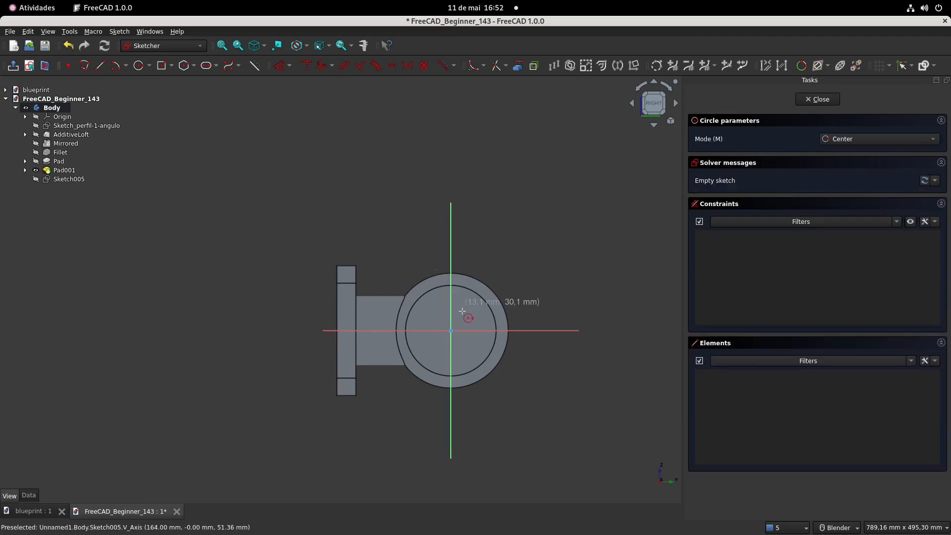
pyautogui.click(451, 330)
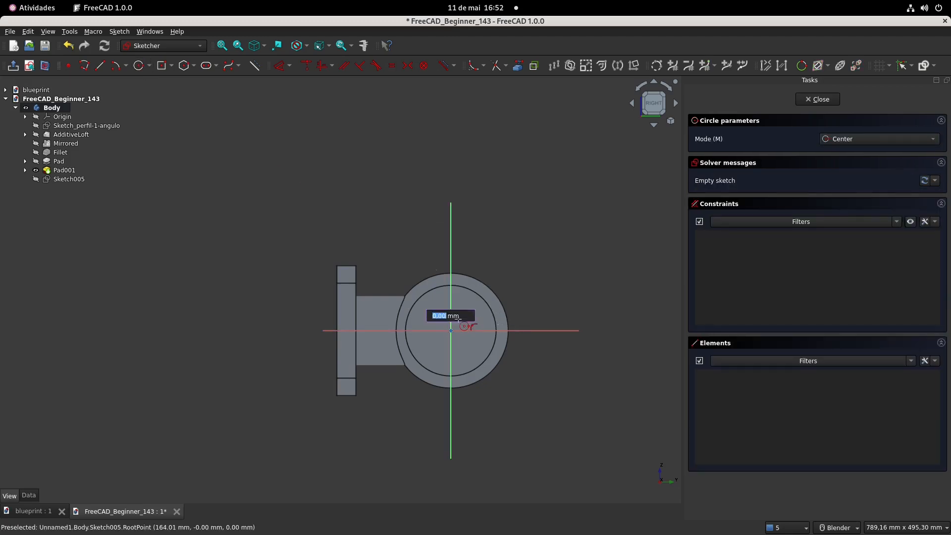
pyautogui.press('Return')
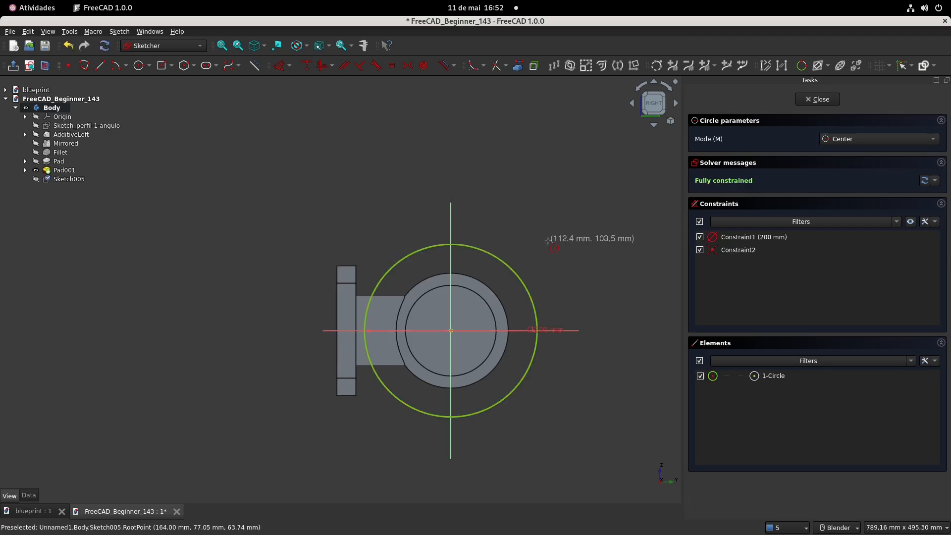
pyautogui.rightClick(555, 331)
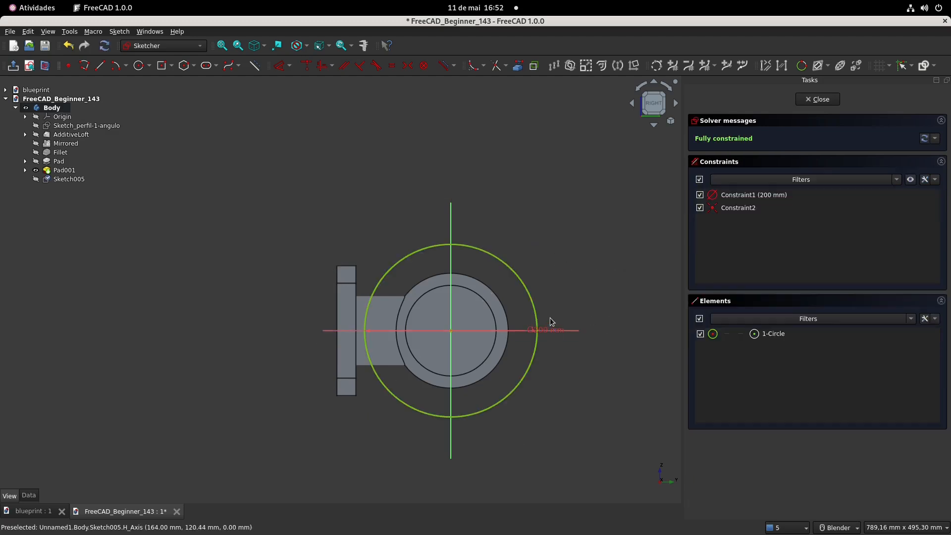
pyautogui.moveTo(548, 331); pyautogui.dragTo(537, 238)
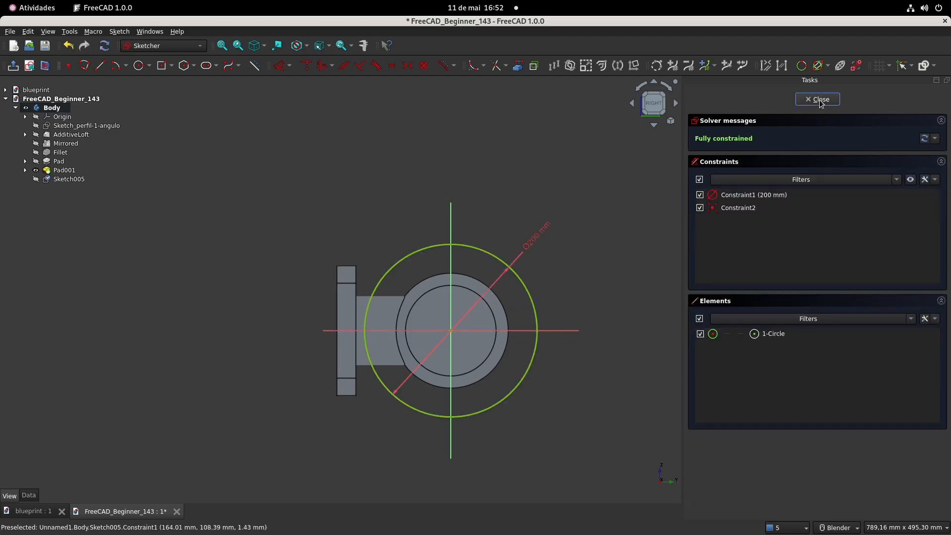
pyautogui.click(818, 99)
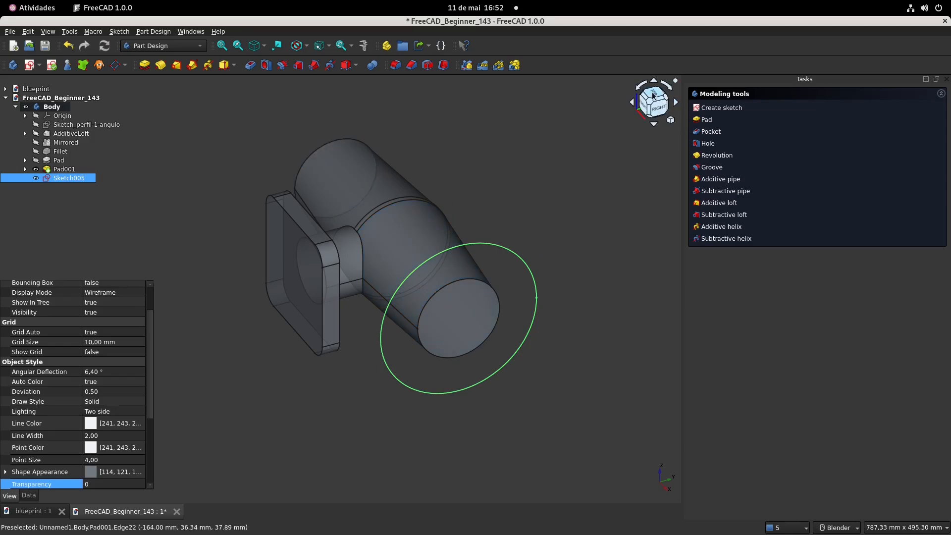
# Pad the 200 mm circle sketch 22 mm in the reversed direction to form the round end flange
pyautogui.click(653, 96)
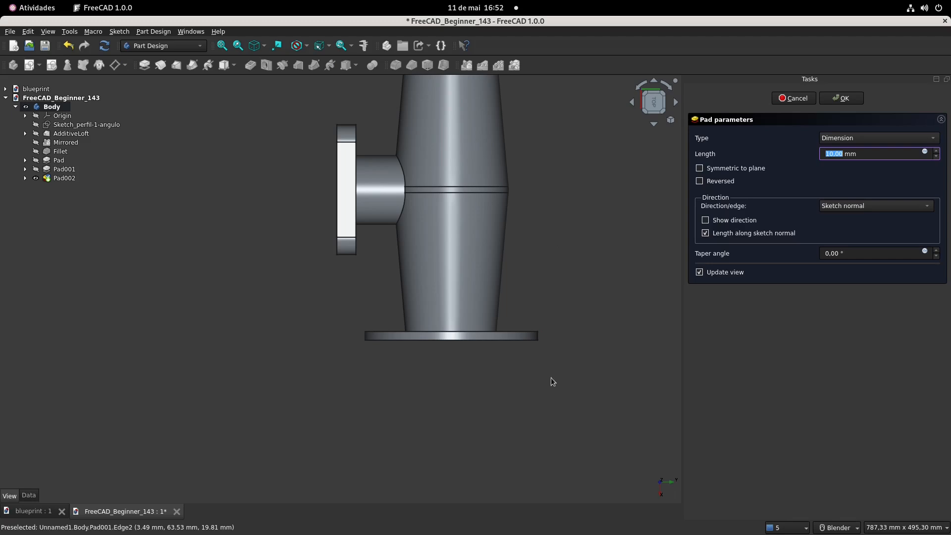
pyautogui.click(700, 182)
pyautogui.hotkey('shift', 'Tab')
pyautogui.write('22')
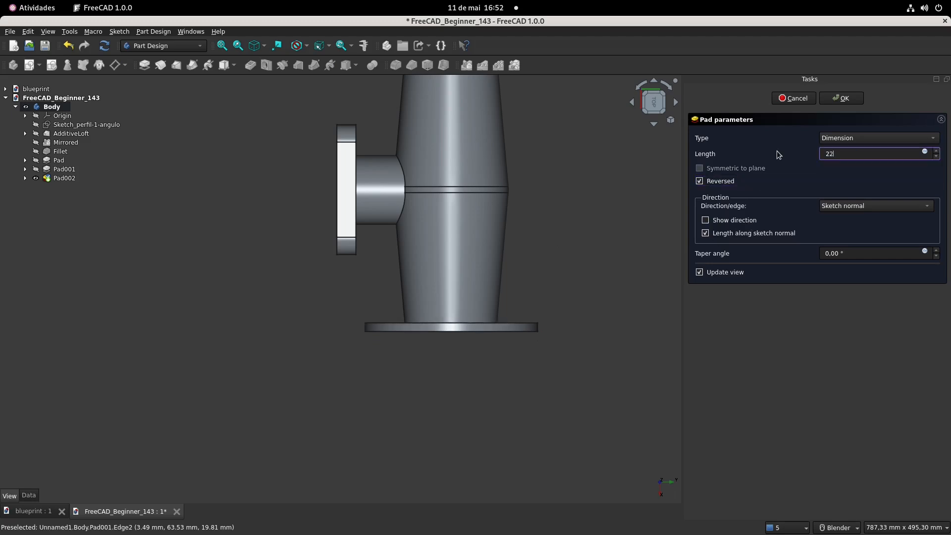
pyautogui.click(842, 98)
# Mirror the round end flange pad about the base YZ plane onto the opposite end of the main pipe
pyautogui.scroll(-4, 518, 284)
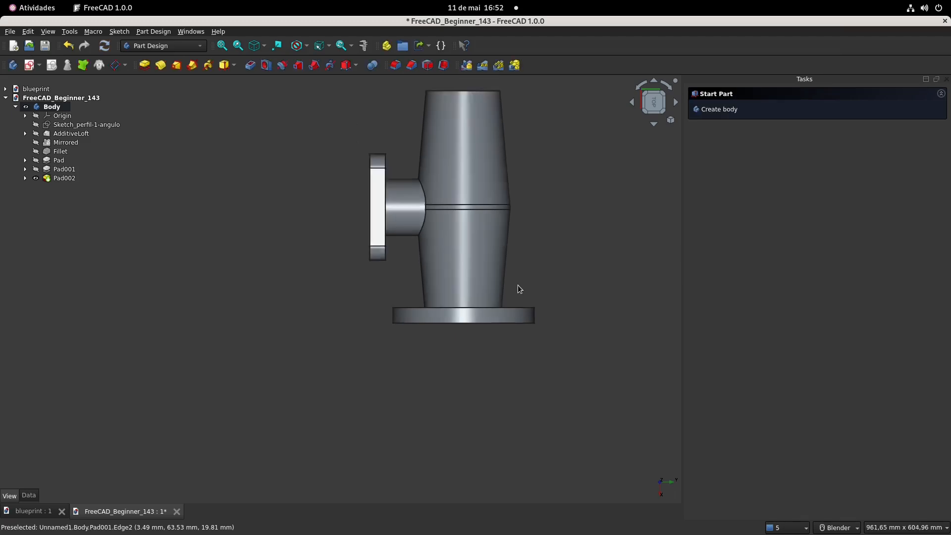
pyautogui.click(72, 179)
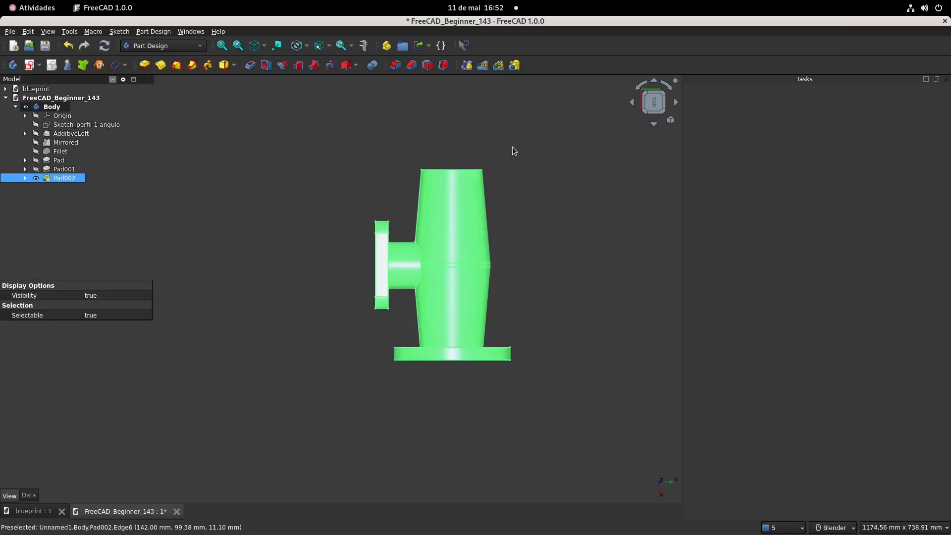
pyautogui.click(467, 65)
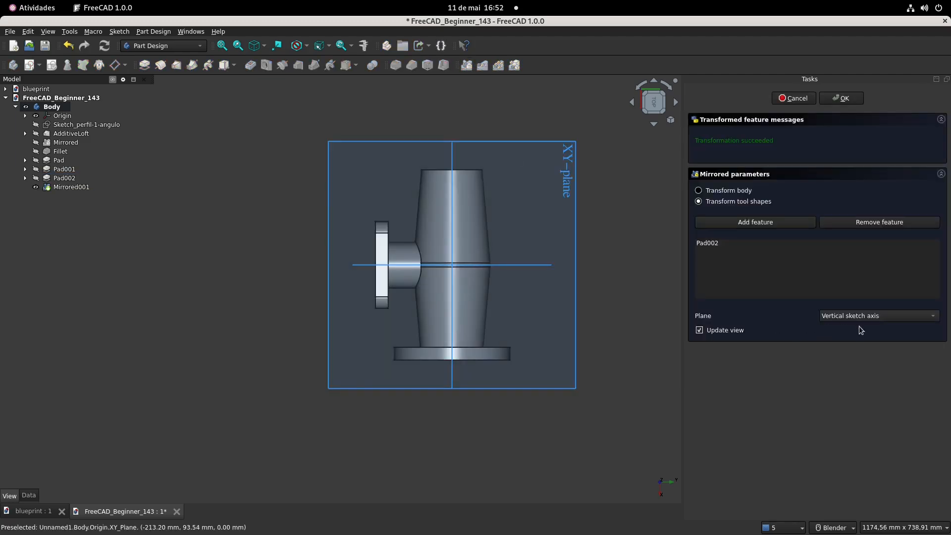
pyautogui.click(862, 318)
pyautogui.click(867, 348)
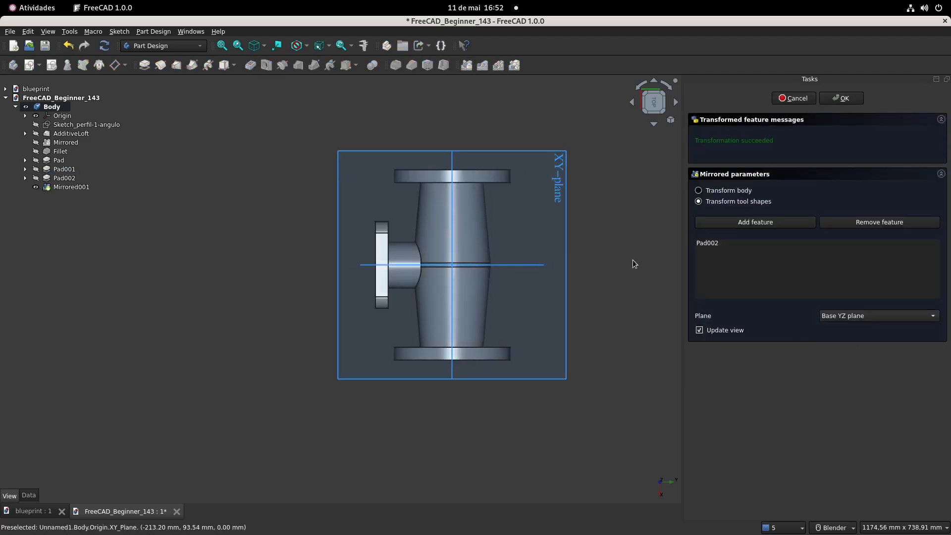
pyautogui.click(841, 98)
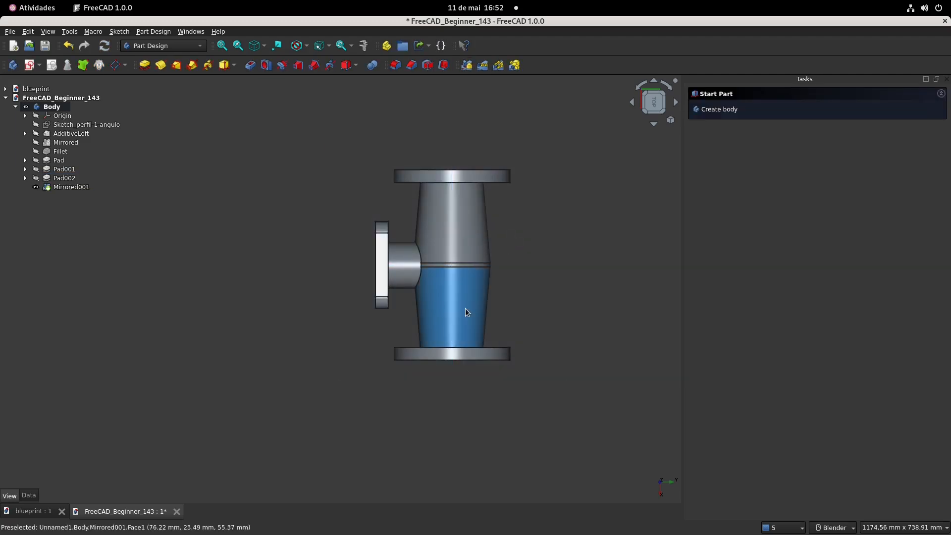
pyautogui.press('0')
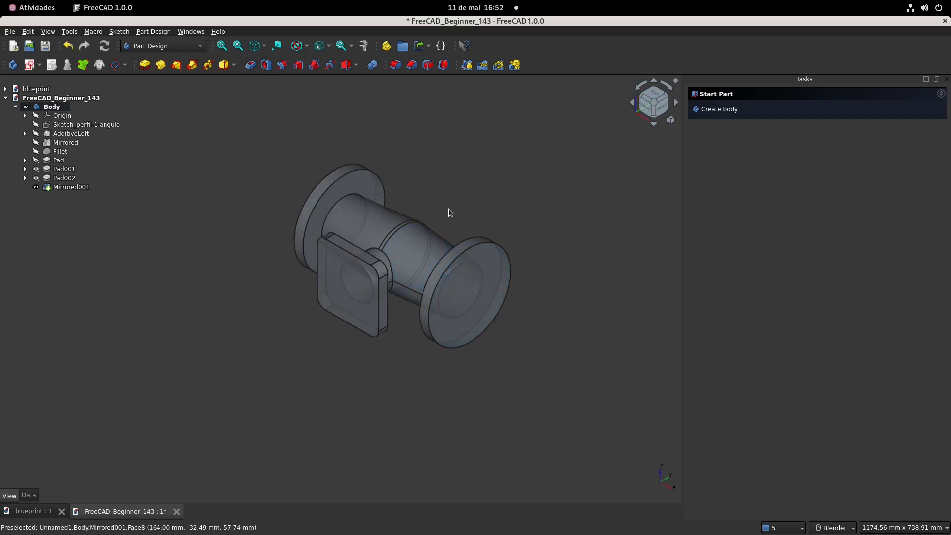
pyautogui.scroll(1, 452, 219)
pyautogui.moveTo(452, 219)
pyautogui.keyDown('shift'); pyautogui.mouseDown(button='middle')
pyautogui.moveTo(471, 191)
pyautogui.moveTo(477, 199)
pyautogui.moveTo(443, 206)
pyautogui.mouseUp(button='middle'); pyautogui.keyUp('shift')
pyautogui.scroll(-1, 477, 199)
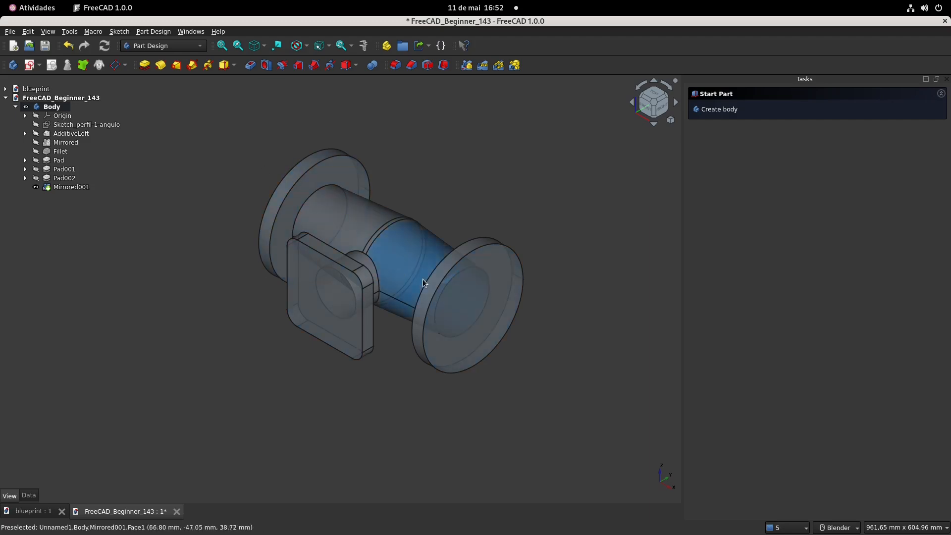
# Check the main pipe's inner bore dimensions in the blueprint's Section B–B view
pyautogui.click(33, 511)
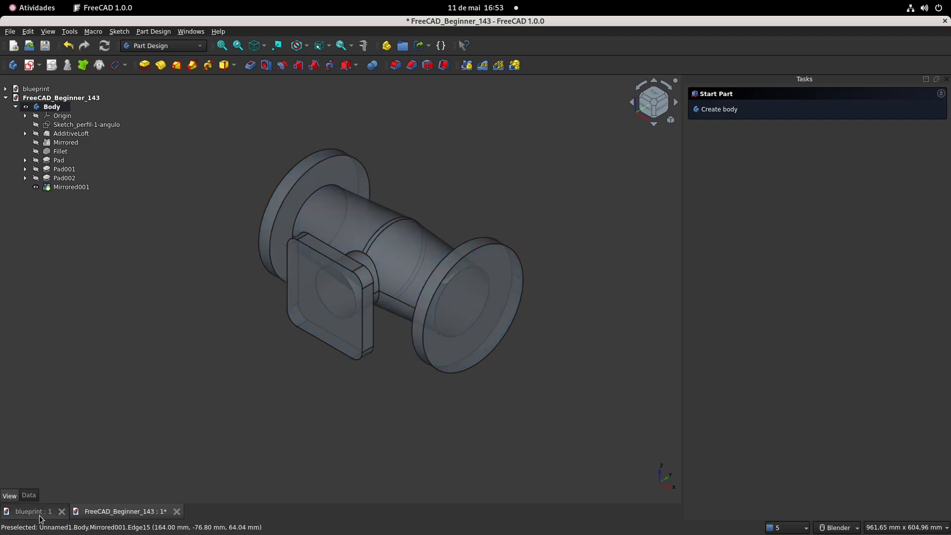
pyautogui.scroll(-2, 296, 274)
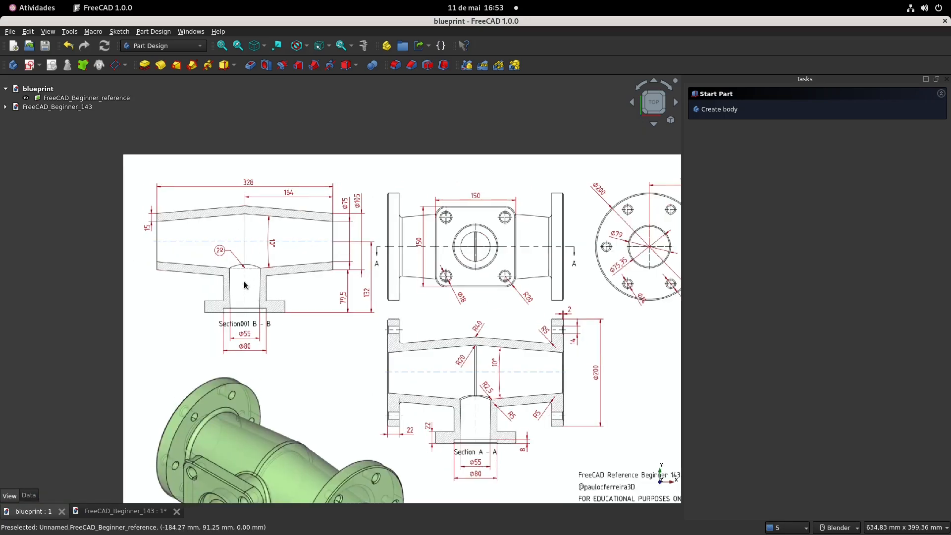
pyautogui.scroll(3, 295, 240)
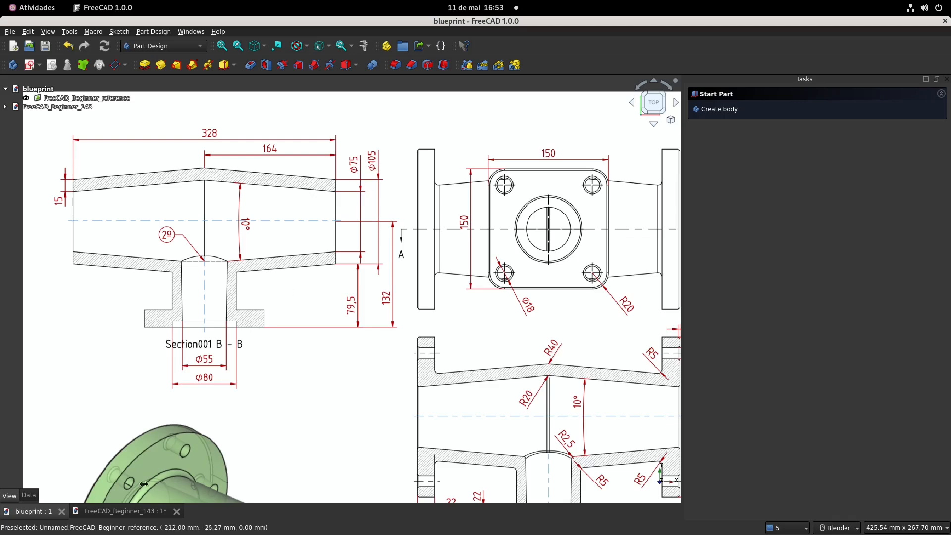
pyautogui.click(124, 512)
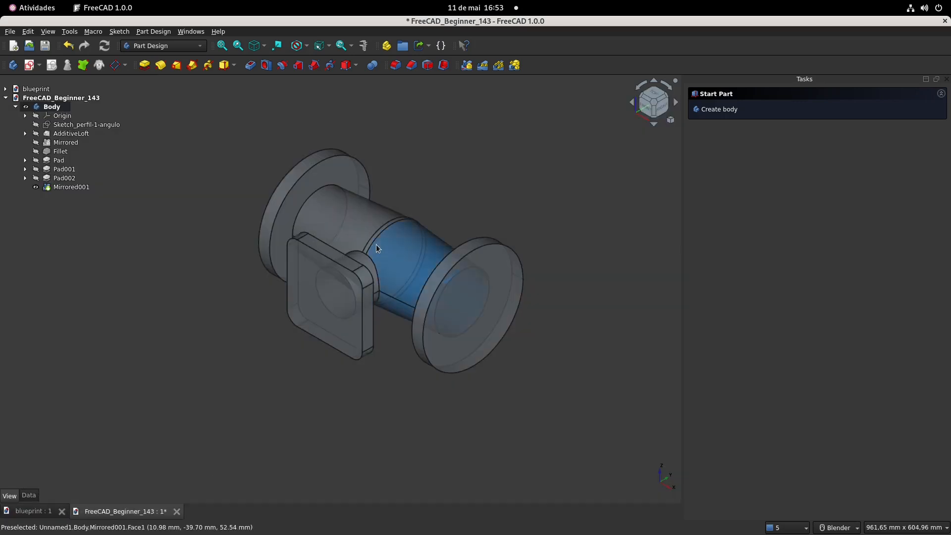
# Start a sketch on the base YZ plane and hide the mirrored flange solid
pyautogui.keyDown('shift'); pyautogui.moveTo(376, 245); pyautogui.dragTo(343, 217, button='middle'); pyautogui.keyUp('shift')
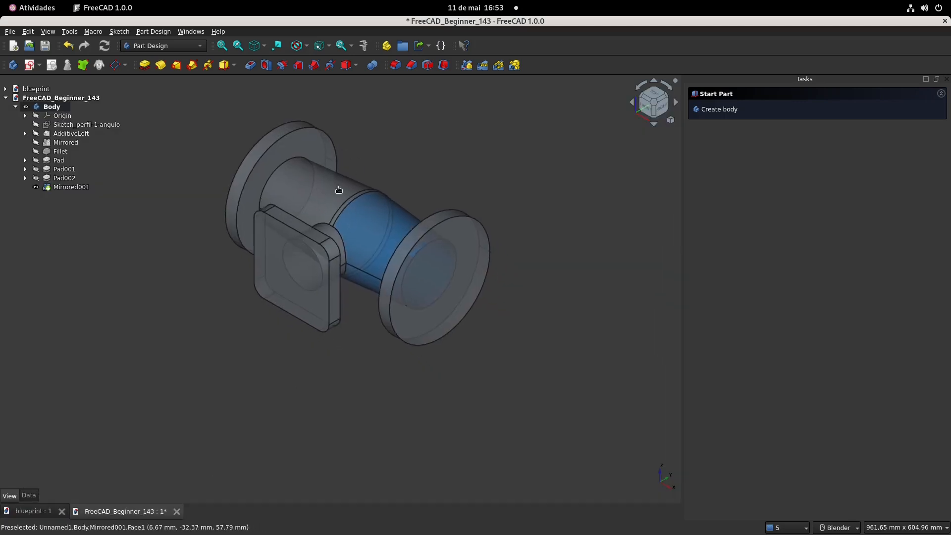
pyautogui.click(30, 65)
pyautogui.moveTo(292, 199); pyautogui.dragTo(214, 159, button='middle')
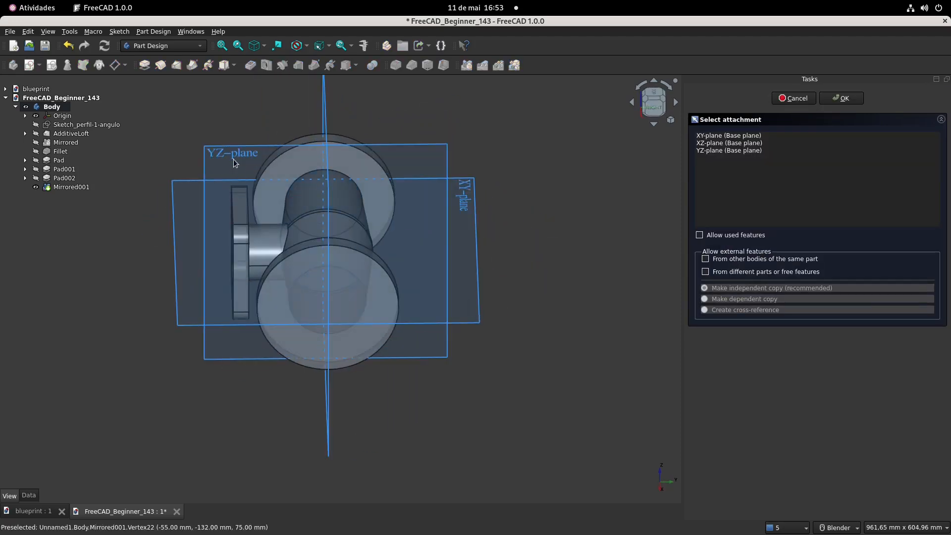
pyautogui.click(224, 152)
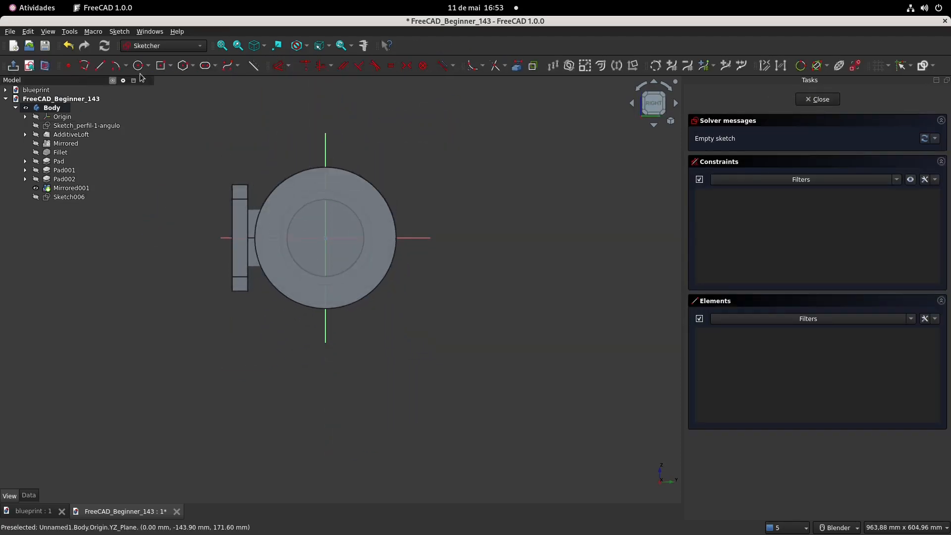
pyautogui.click(45, 67)
pyautogui.click(45, 66)
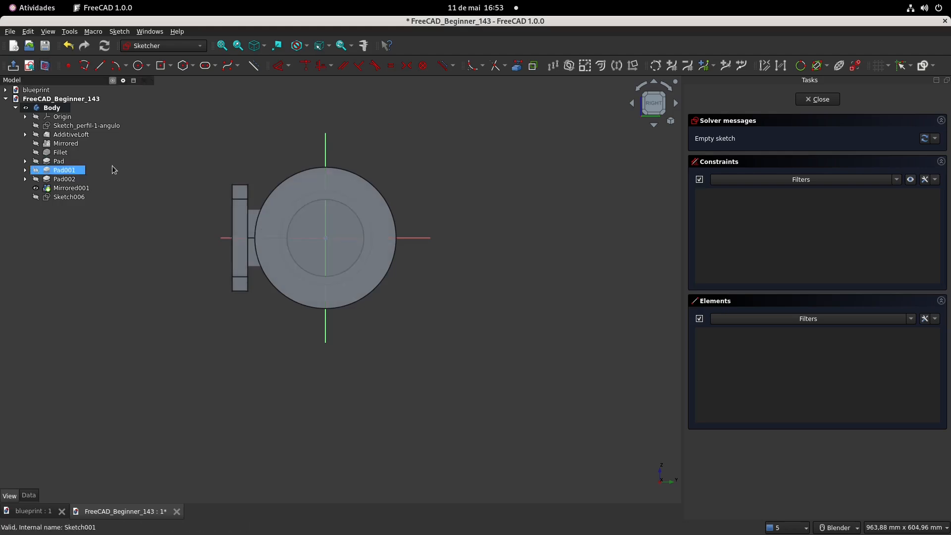
pyautogui.click(71, 190)
pyautogui.press('space')
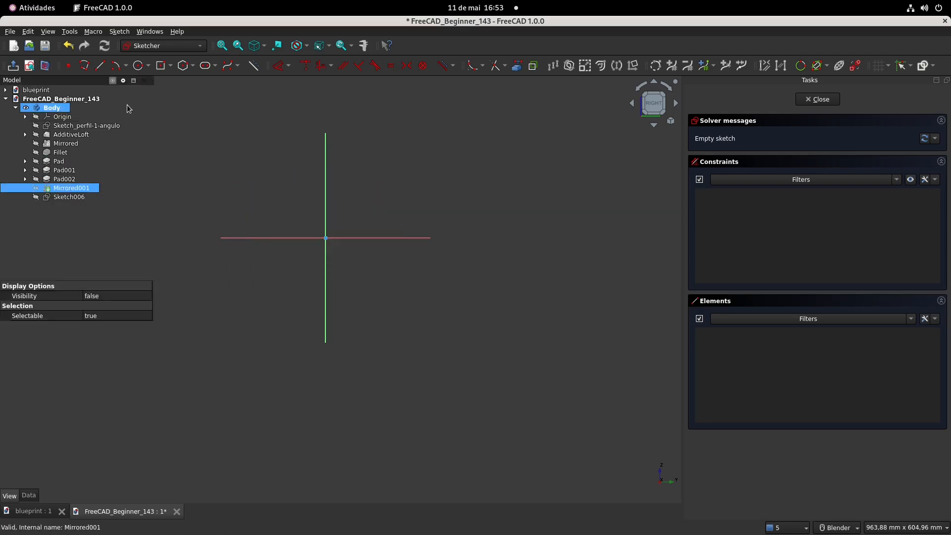
# Draw a 75 mm diameter circle centred on the sketch origin and close the sketch
pyautogui.click(139, 65)
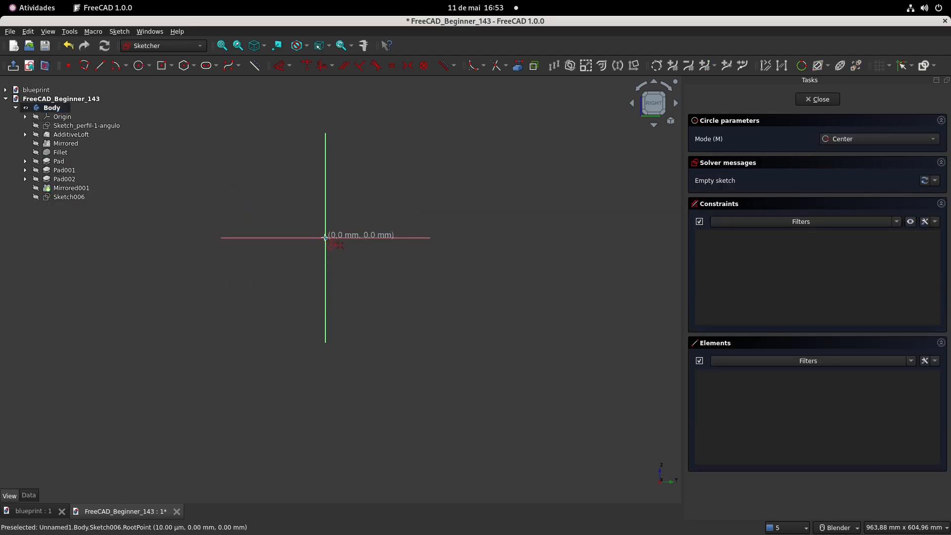
pyautogui.click(325, 238)
pyautogui.click(372, 191)
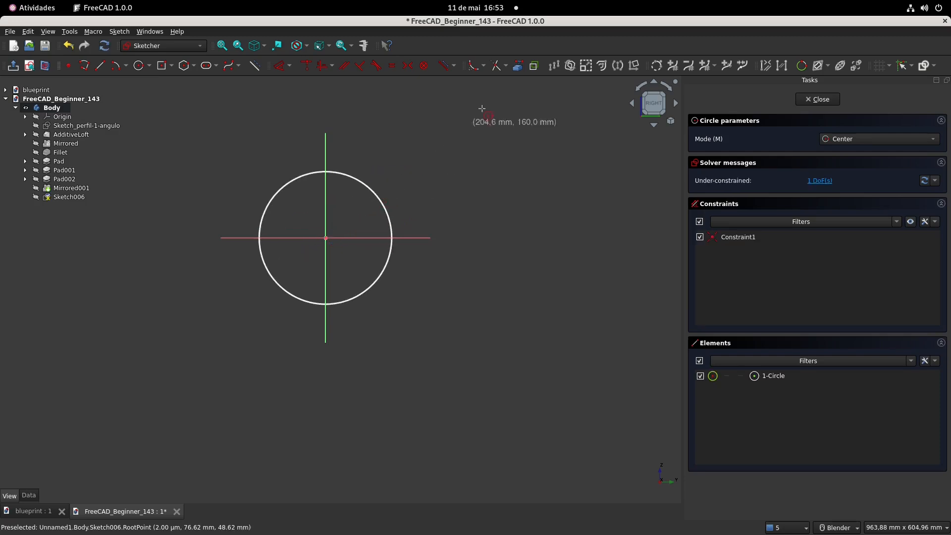
pyautogui.click(280, 66)
pyautogui.click(381, 199)
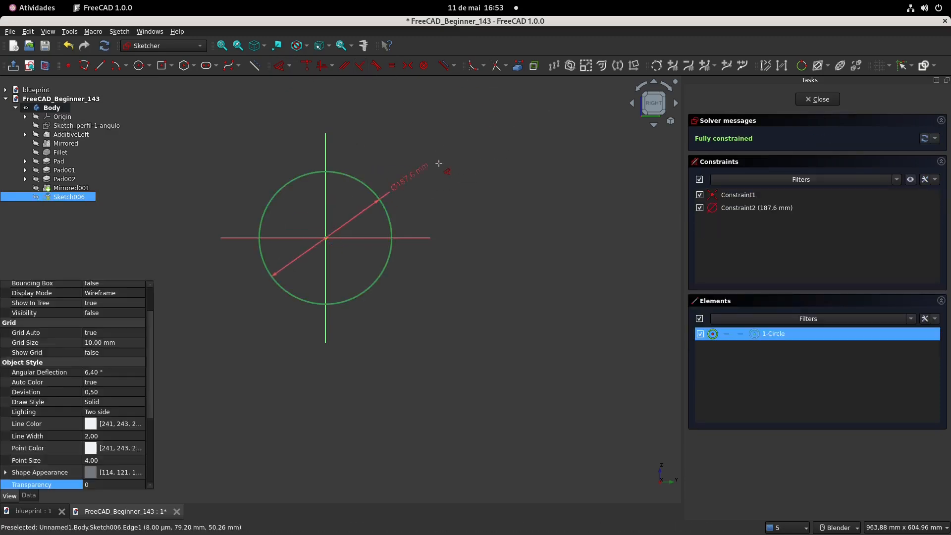
pyautogui.click(443, 160)
pyautogui.write('75')
pyautogui.press('Return')
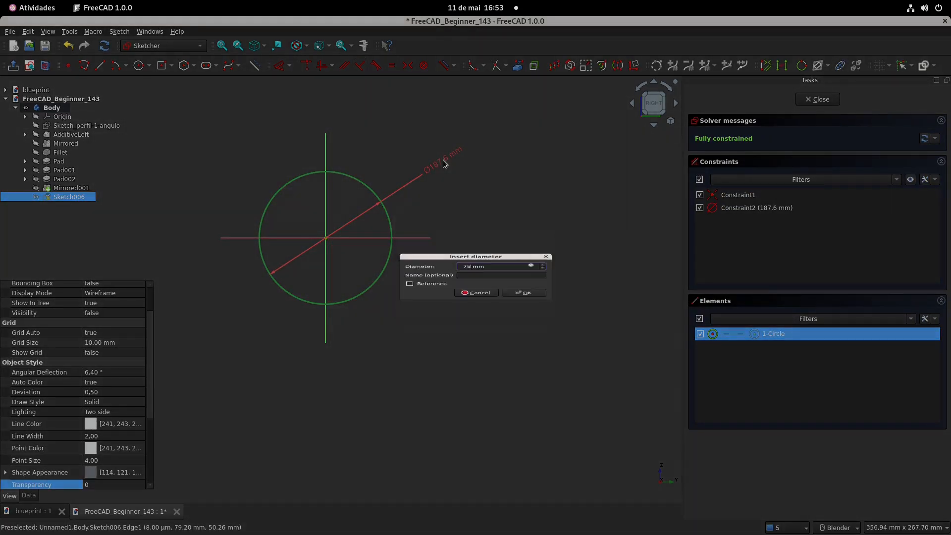
pyautogui.scroll(2, 325, 202)
pyautogui.keyDown('shift'); pyautogui.moveTo(356, 201); pyautogui.dragTo(400, 194, button='middle'); pyautogui.keyUp('shift')
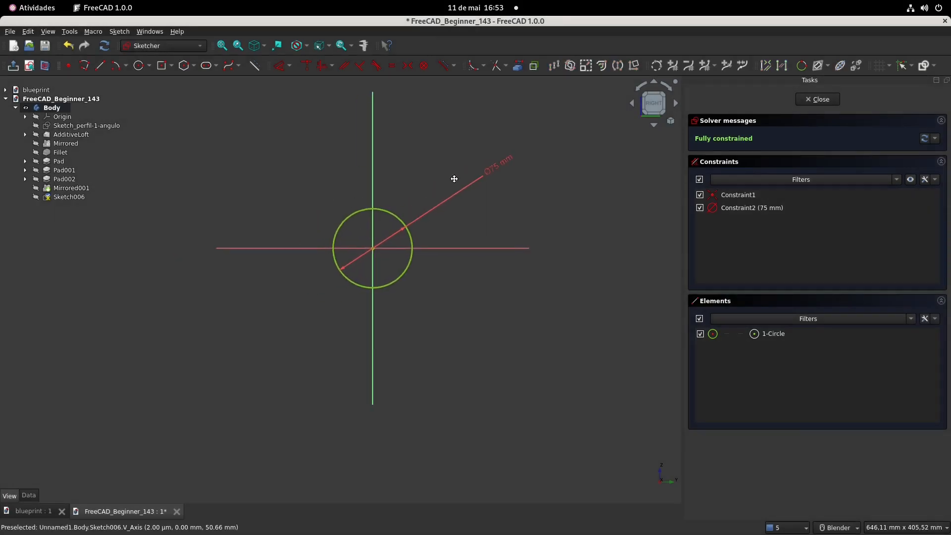
pyautogui.click(817, 100)
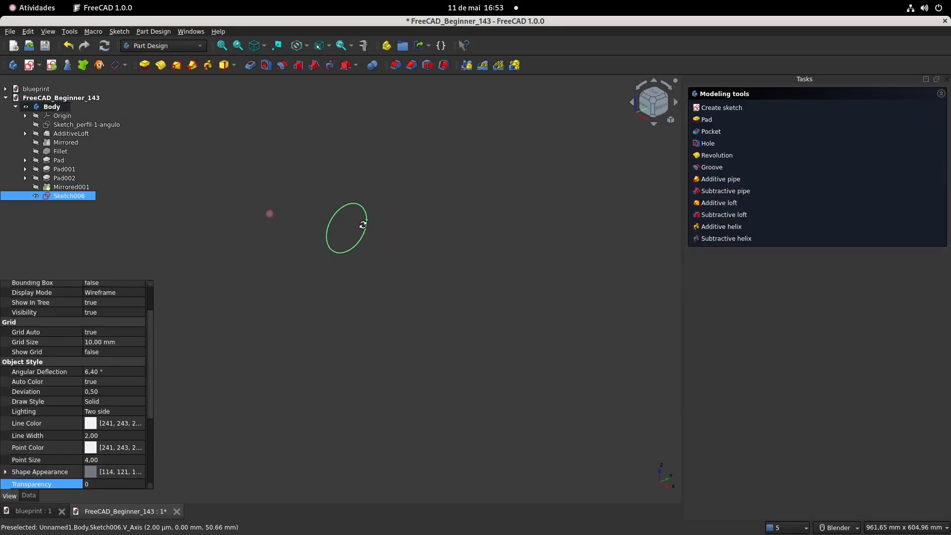
# Set the 75 mm circle sketch's attachment offset to an angle of 180° and a z position of 164 mm
pyautogui.click(29, 496)
pyautogui.click(106, 345)
pyautogui.write('180')
pyautogui.press('Return')
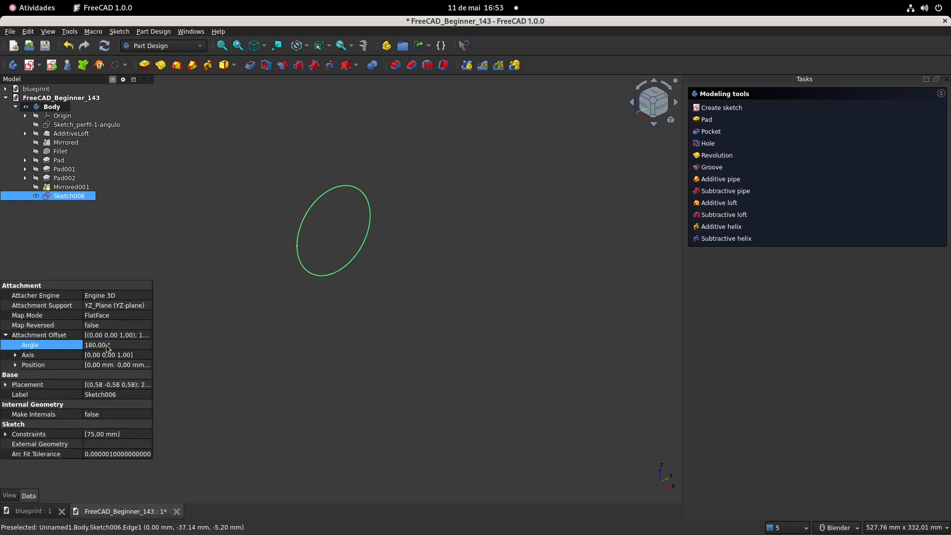
pyautogui.click(16, 365)
pyautogui.click(32, 512)
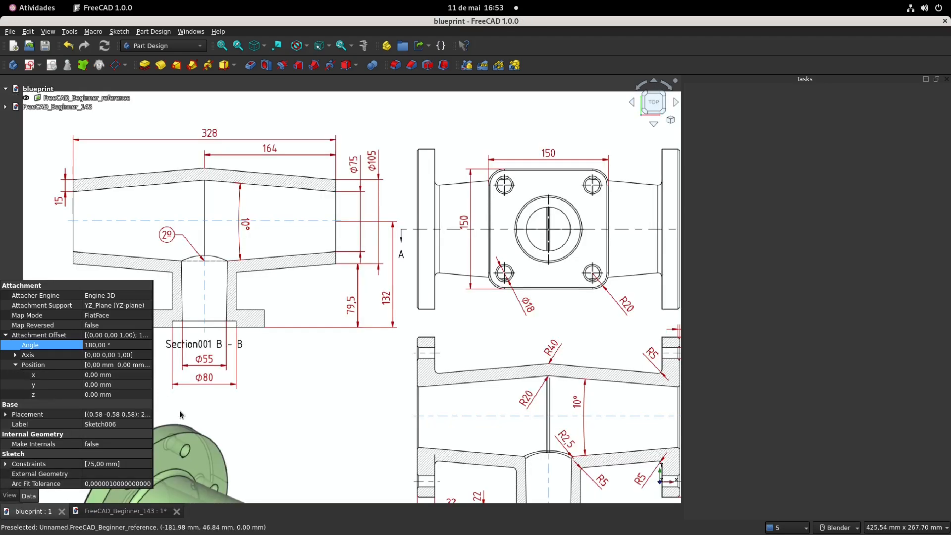
pyautogui.click(123, 511)
pyautogui.click(118, 395)
pyautogui.write('164')
pyautogui.click(328, 307)
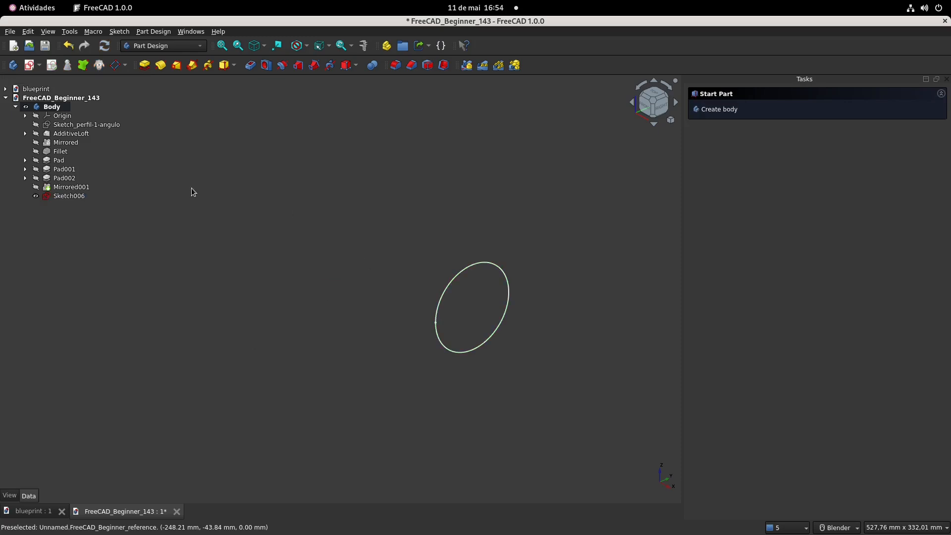
# Rename the 75 mm circle sketch Sketch_perfil-1-CUT, reusing the name of the additive loft's Sketch_perfil-1
pyautogui.click(25, 134)
pyautogui.click(98, 143)
pyautogui.click(99, 151)
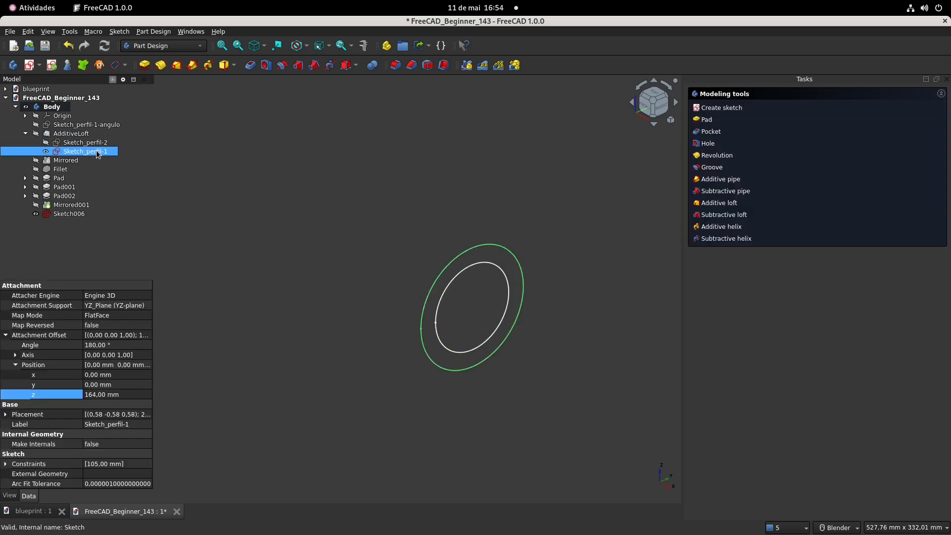
pyautogui.click(96, 151)
pyautogui.hotkey('ctrl', 'c')
pyautogui.press('Escape')
pyautogui.click(75, 214)
pyautogui.click(75, 214)
pyautogui.hotkey('ctrl', 'v')
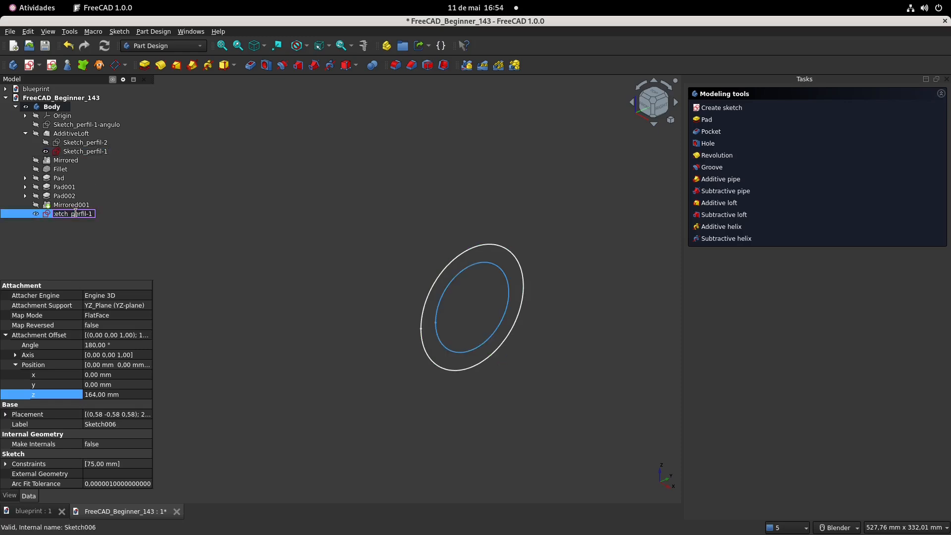
pyautogui.write('-CUT')
pyautogui.press('Return')
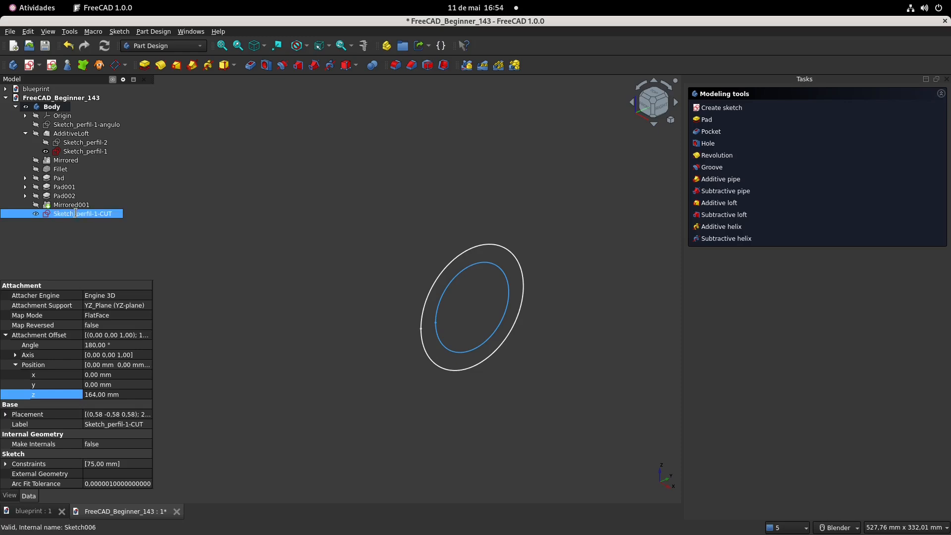
# Hide the loft's Sketch_perfil-1 and collapse the AdditiveLoft entry in the model tree
pyautogui.click(85, 151)
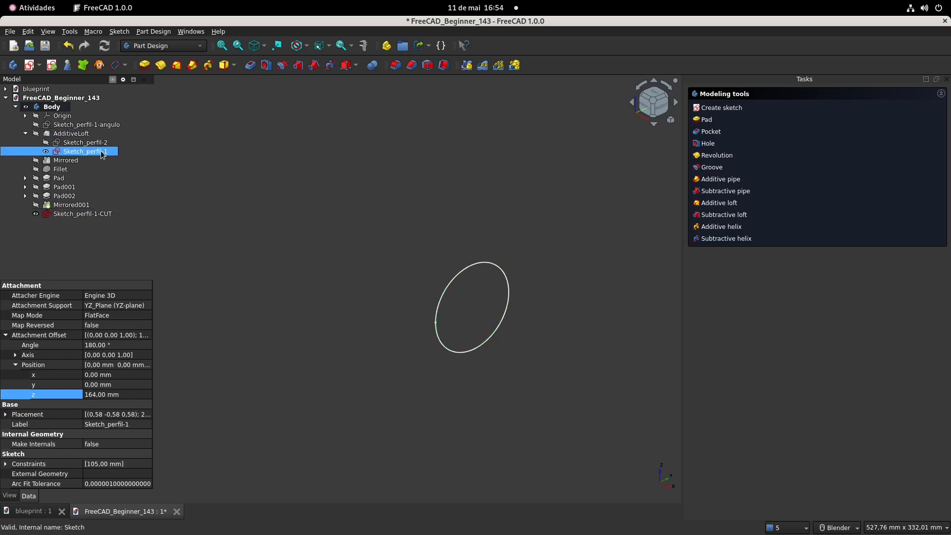
pyautogui.click(25, 133)
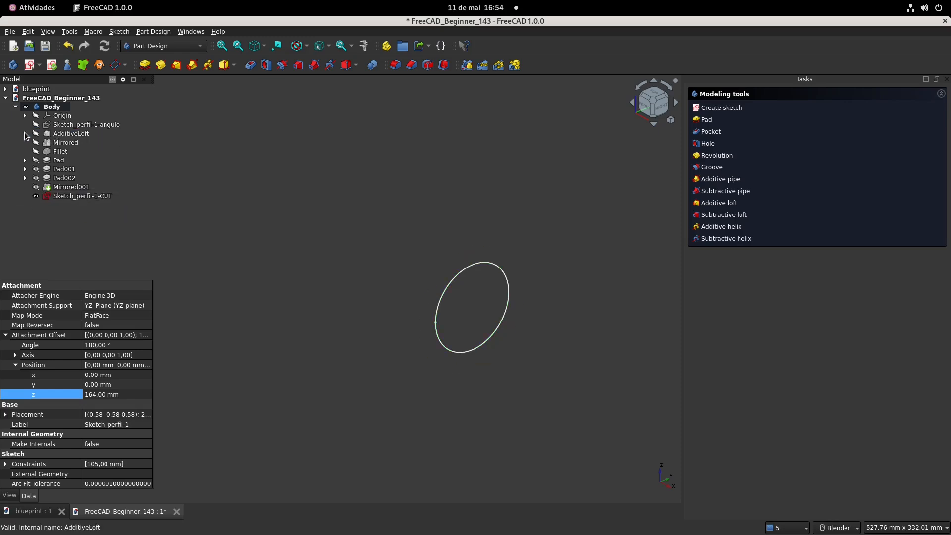
pyautogui.click(355, 234)
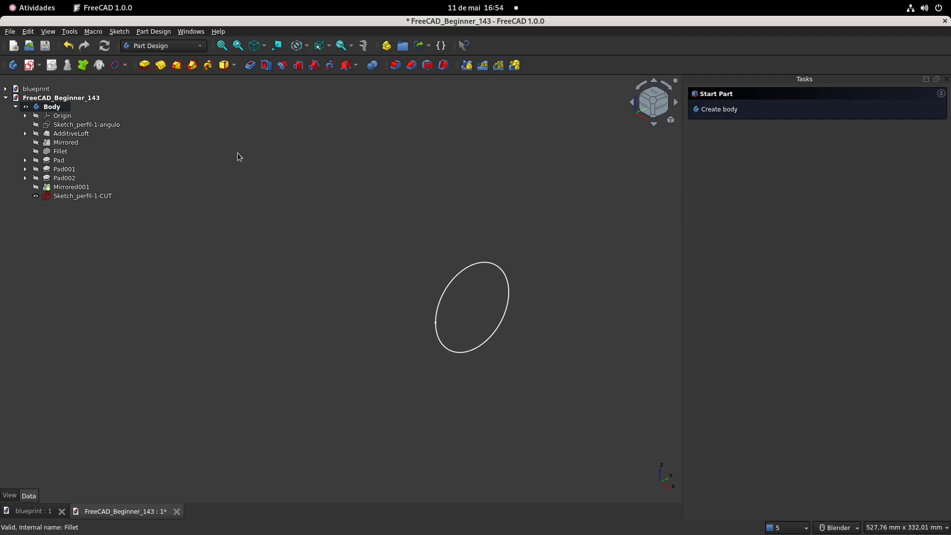
# In a new sketch on the XY plane, reference the cut circle's edge point and draw a line from it to the vertical axis
pyautogui.click(29, 65)
pyautogui.click(295, 240)
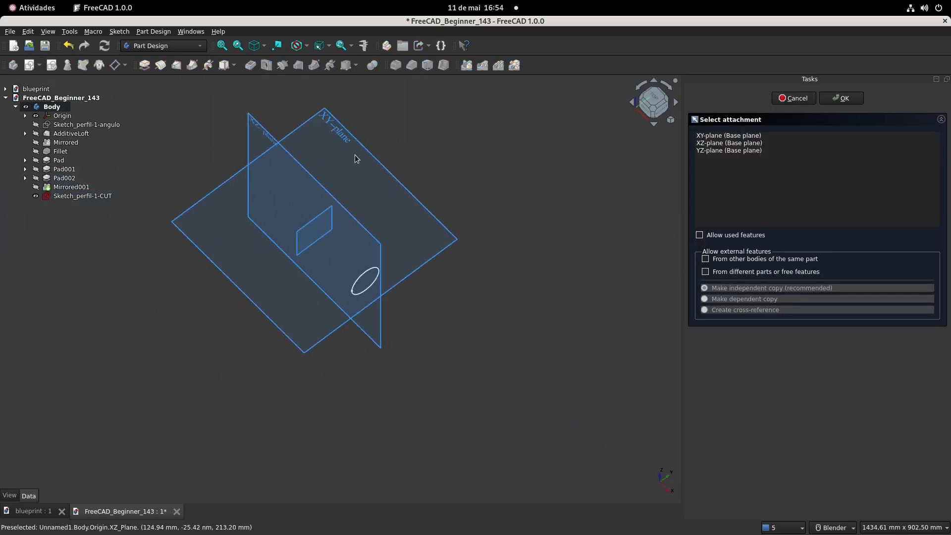
pyautogui.click(517, 66)
pyautogui.scroll(5, 355, 299)
pyautogui.click(329, 280)
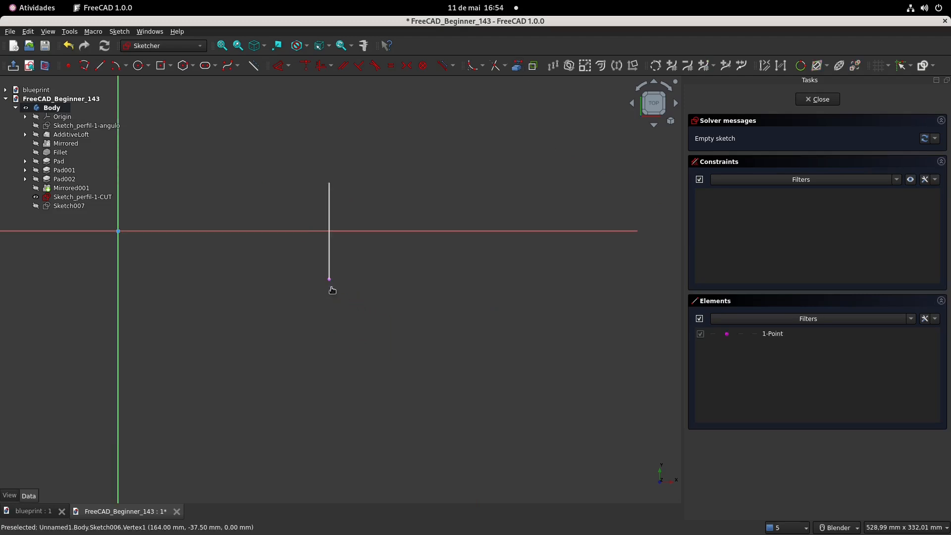
pyautogui.click(100, 65)
pyautogui.click(473, 320)
pyautogui.click(262, 372)
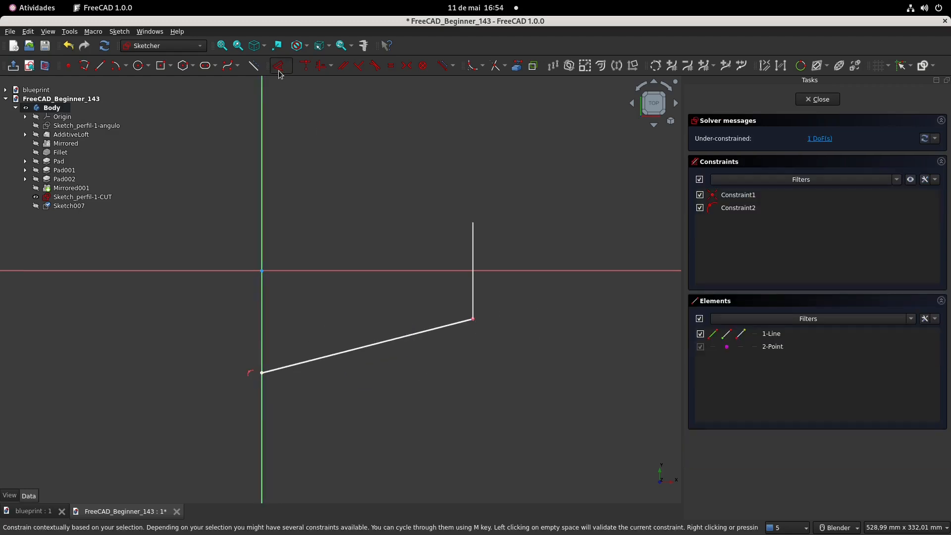
# Constrain the line to 5° from the horizontal axis and close the sketch
pyautogui.click(389, 339)
pyautogui.click(377, 272)
pyautogui.click(378, 283)
pyautogui.write('5')
pyautogui.press('Return')
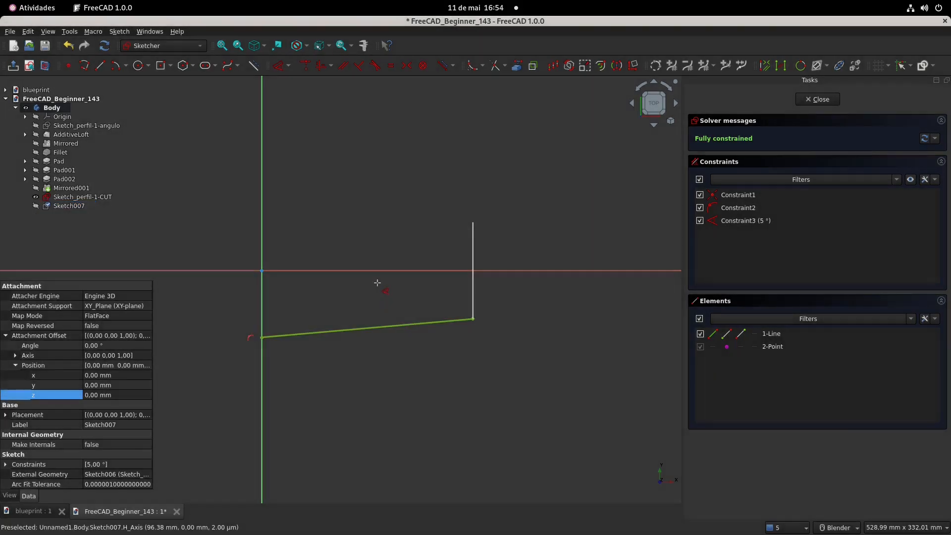
pyautogui.click(818, 99)
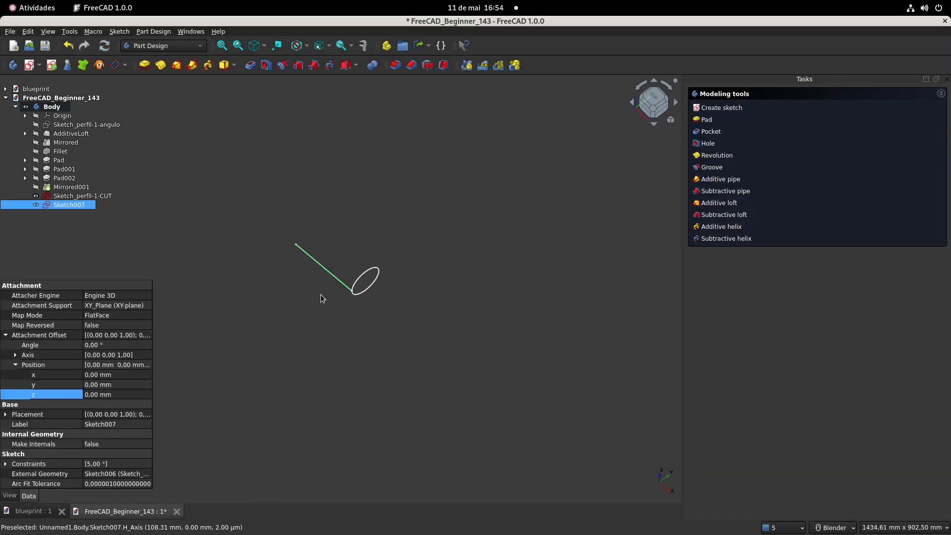
# Start a sketch on the base YZ plane and link the angled line's inner endpoint as external geometry
pyautogui.click(300, 203)
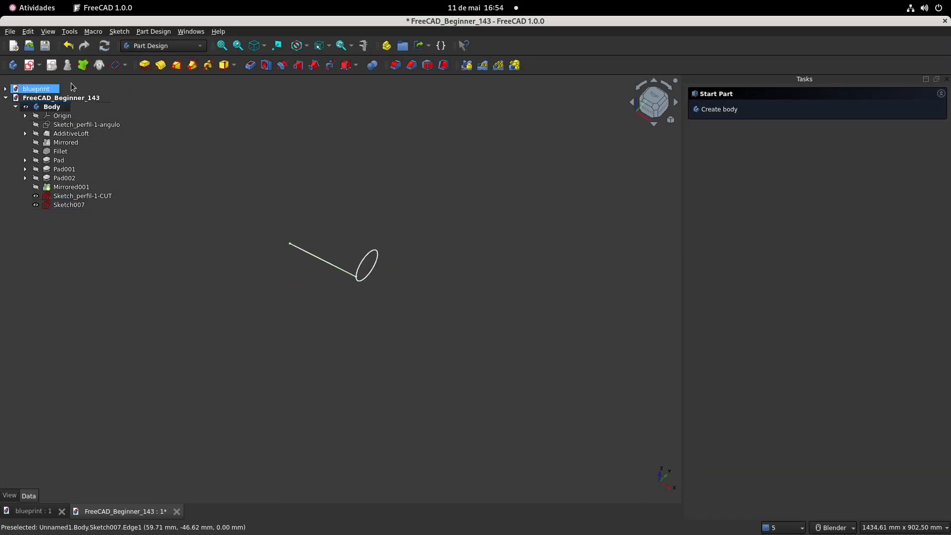
pyautogui.click(29, 65)
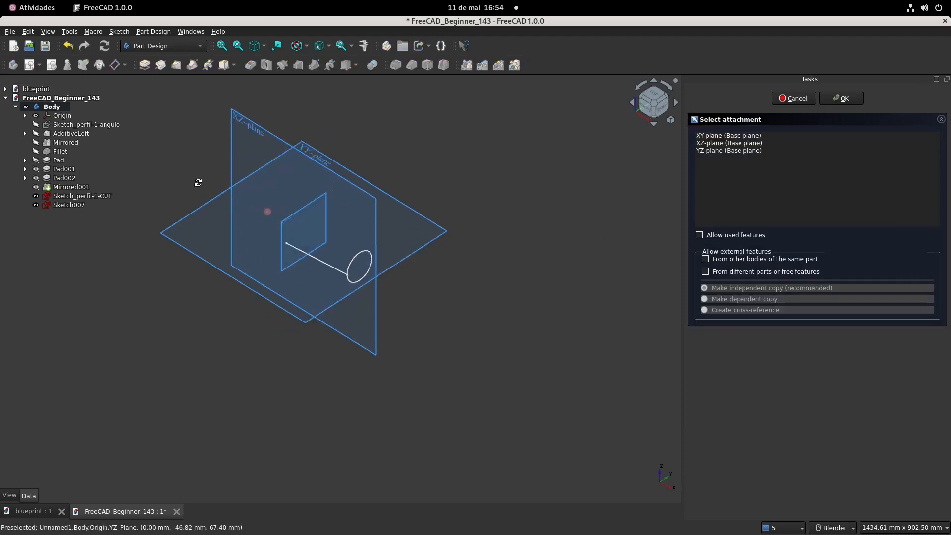
pyautogui.scroll(6, 281, 227)
pyautogui.moveTo(264, 213); pyautogui.dragTo(181, 174, button='middle')
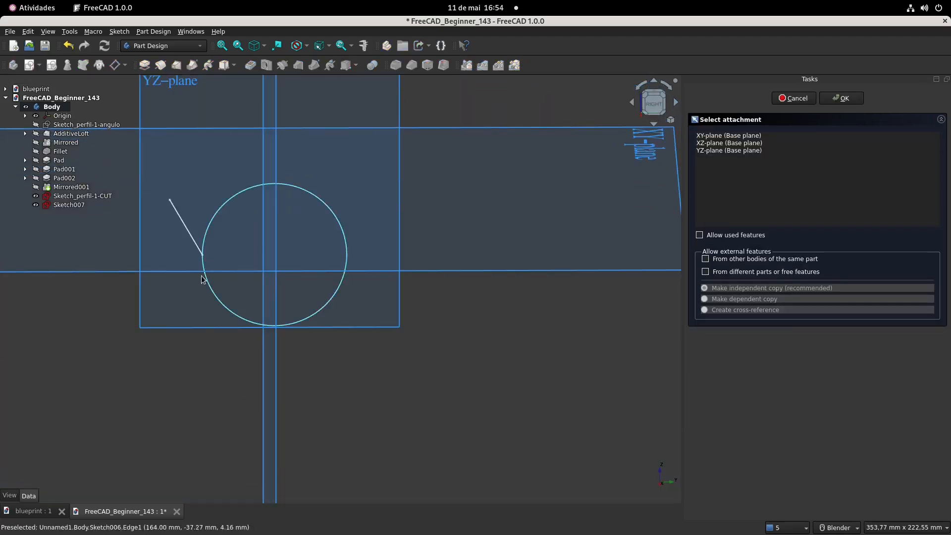
pyautogui.click(190, 328)
pyautogui.moveTo(215, 157); pyautogui.dragTo(297, 210, button='middle')
pyautogui.click(517, 66)
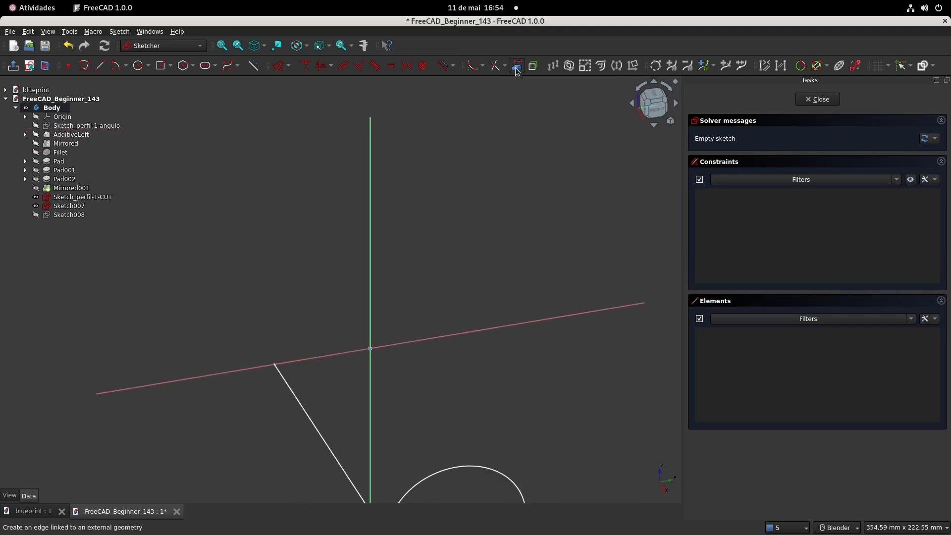
pyautogui.click(274, 363)
# Draw a circle centred on the vertical axis at the sketch origin
pyautogui.click(139, 65)
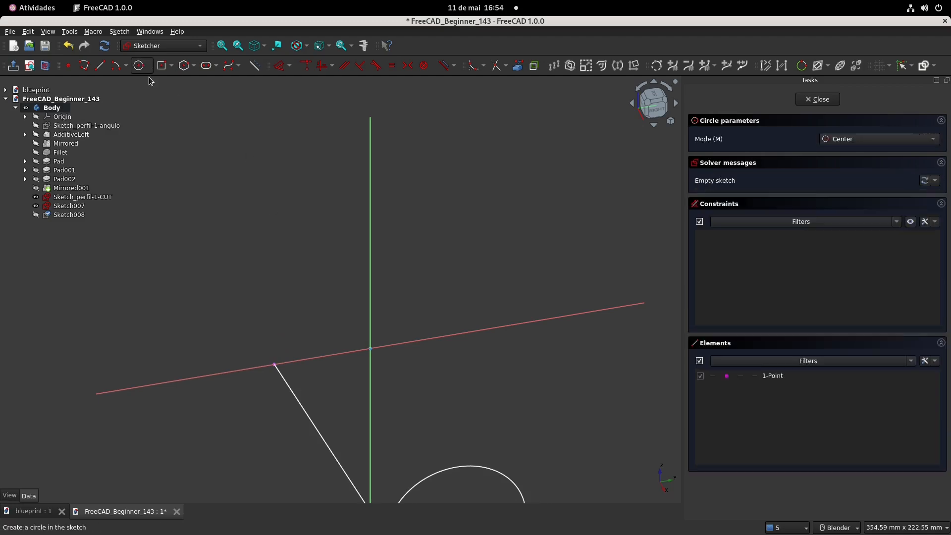
pyautogui.click(371, 348)
pyautogui.click(424, 309)
pyautogui.scroll(4, 264, 381)
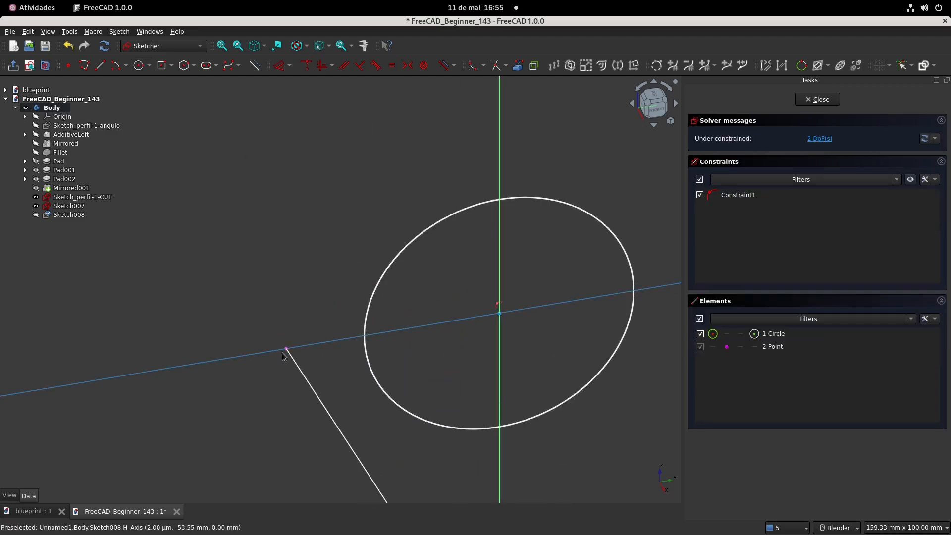
# Constrain the circle through the referenced line endpoint, make its centre coincident with the sketch origin, and close the sketch
pyautogui.click(369, 308)
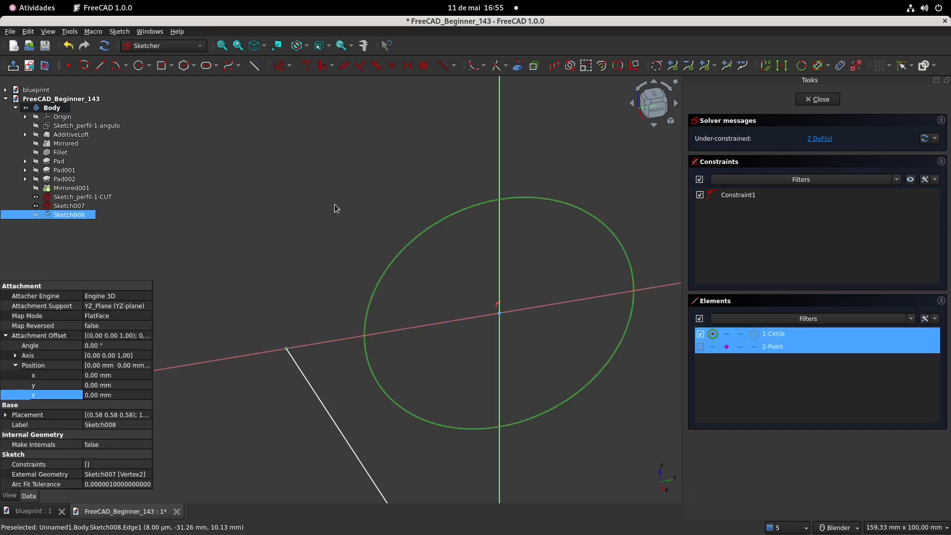
pyautogui.click(306, 66)
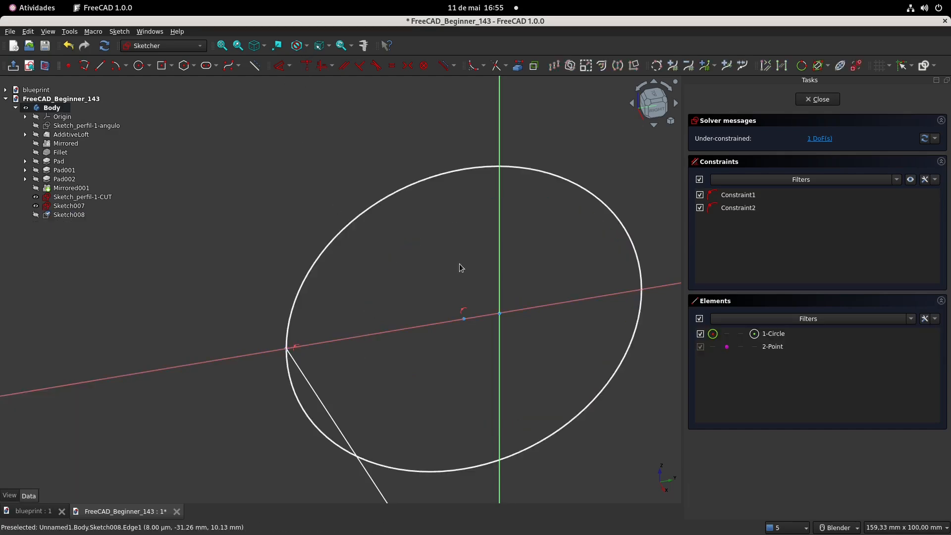
pyautogui.moveTo(466, 322); pyautogui.dragTo(455, 321)
pyautogui.click(456, 325)
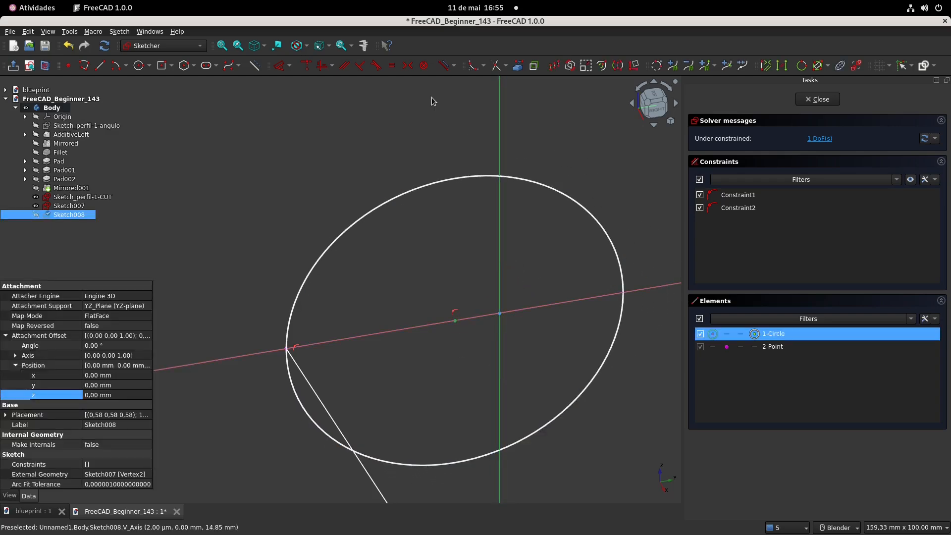
pyautogui.click(306, 65)
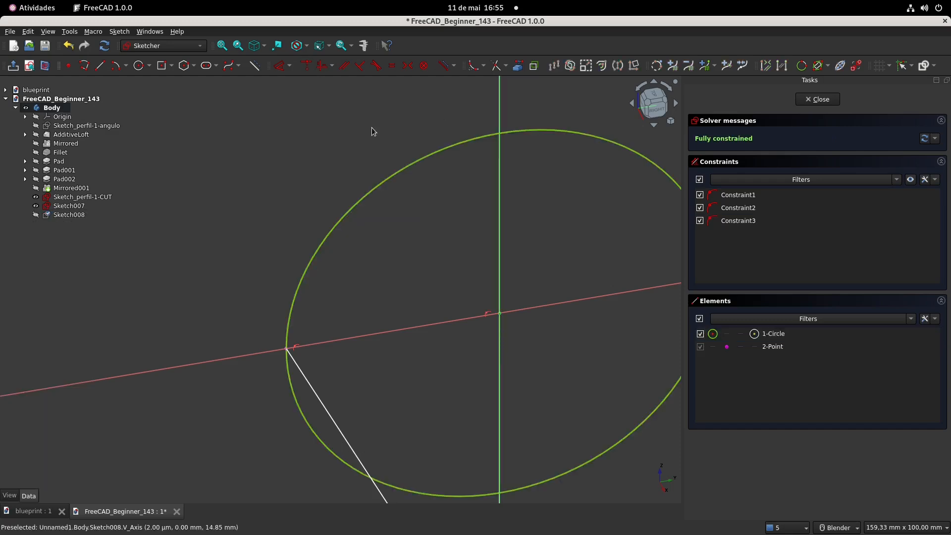
pyautogui.click(817, 99)
# Set the attachment offset angle of the new YZ-plane circle sketch to 180°
pyautogui.moveTo(340, 220)
pyautogui.mouseDown(button='middle')
pyautogui.moveTo(431, 229)
pyautogui.moveTo(390, 262)
pyautogui.moveTo(452, 279)
pyautogui.moveTo(323, 329)
pyautogui.moveTo(310, 286)
pyautogui.mouseUp(button='middle')
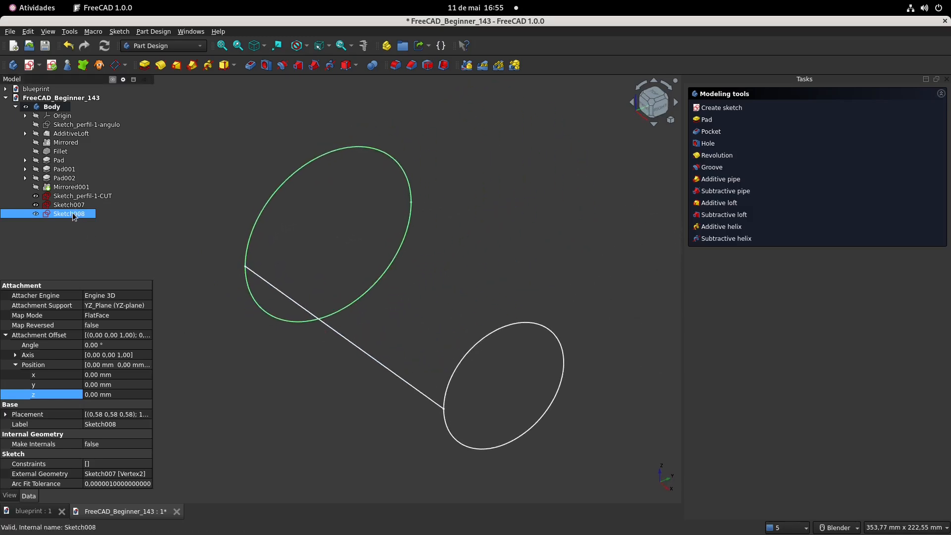
pyautogui.click(117, 345)
pyautogui.write('180')
pyautogui.press('Return')
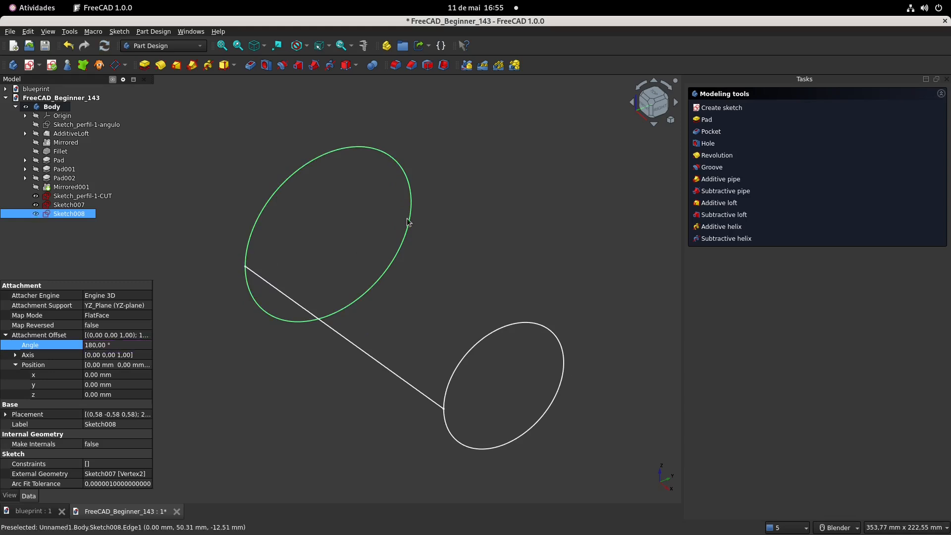
# Rename the YZ-plane circle sketch as Sketch_perfil-2-CUT, reusing the label of the first cut profile
pyautogui.moveTo(316, 285)
pyautogui.keyDown('shift'); pyautogui.mouseDown(button='middle')
pyautogui.moveTo(326, 284)
pyautogui.moveTo(320, 295)
pyautogui.mouseUp(button='middle'); pyautogui.keyUp('shift')
pyautogui.keyDown('shift'); pyautogui.moveTo(243, 236); pyautogui.dragTo(286, 238, button='middle'); pyautogui.keyUp('shift')
pyautogui.click(105, 198)
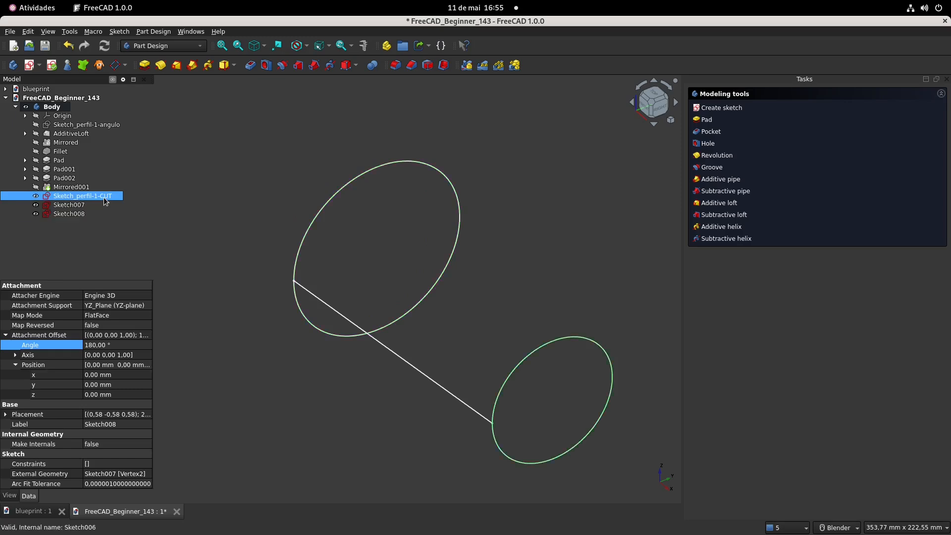
pyautogui.click(82, 216)
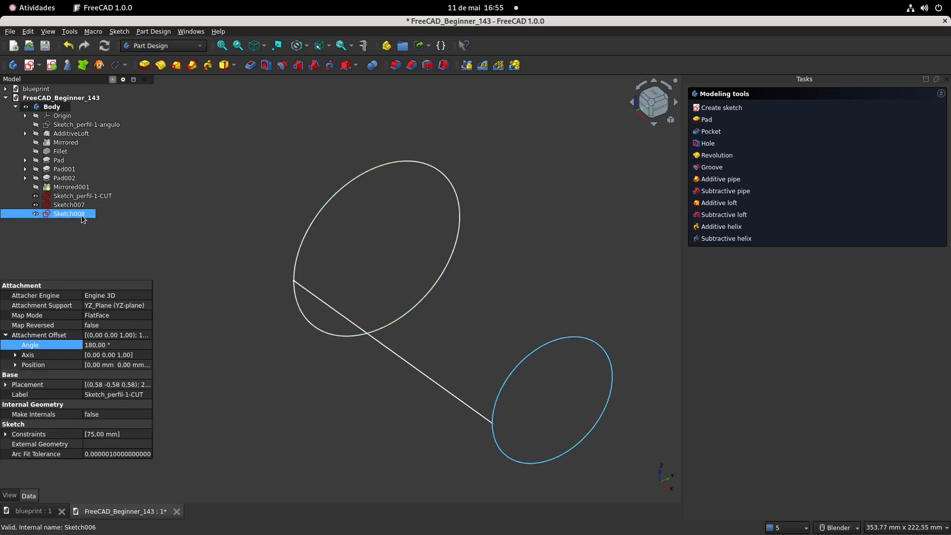
pyautogui.click(83, 218)
pyautogui.hotkey('ctrl', 'v')
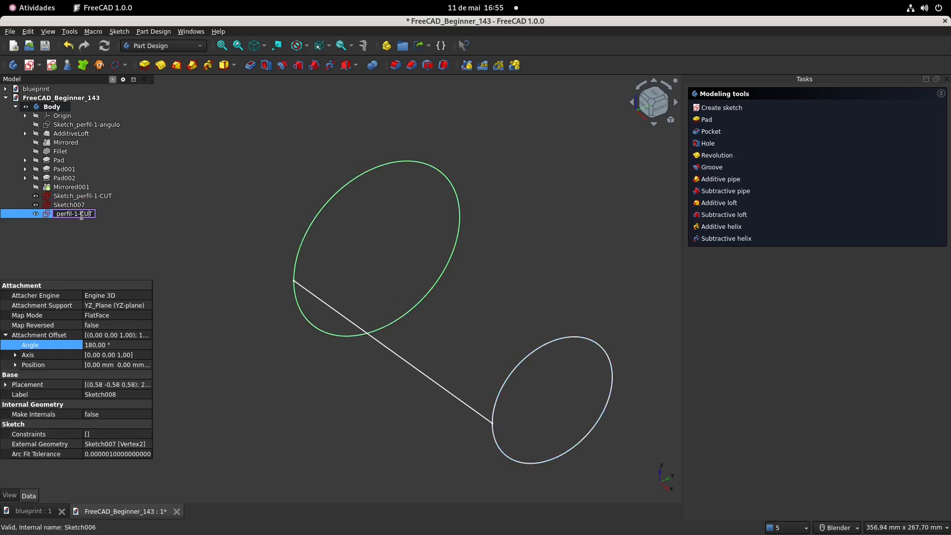
pyautogui.write('2')
pyautogui.press('Return')
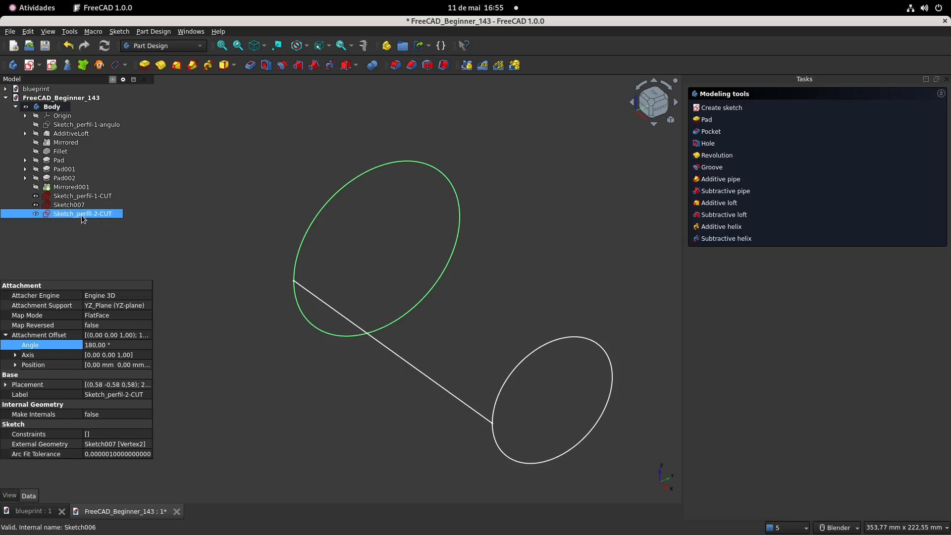
# Rename the angled-line sketch between the two cut circles as Sketch_perfil-angulo-CUT
pyautogui.click(115, 126)
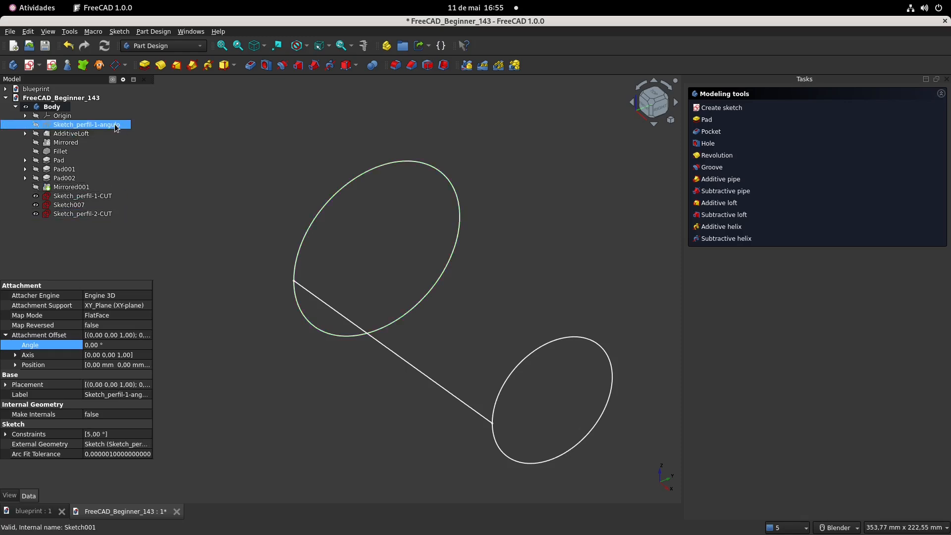
pyautogui.click(115, 125)
pyautogui.hotkey('ctrl', 'c')
pyautogui.click(72, 205)
pyautogui.click(73, 205)
pyautogui.hotkey('ctrl', 'v')
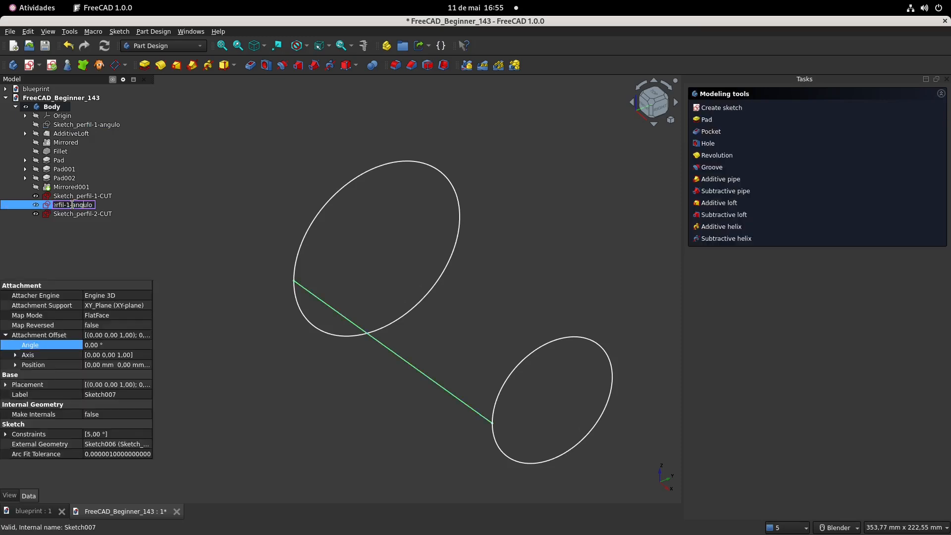
pyautogui.press('BackSpace')
pyautogui.press('BackSpace')
pyautogui.write('-CUT')
pyautogui.press('Return')
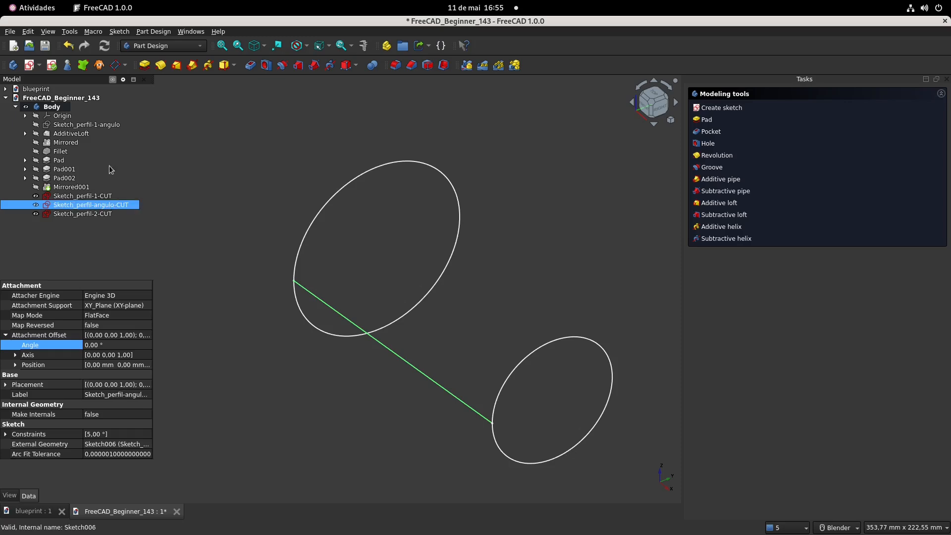
# Rename the original Sketch_perfil-1-angulo as Sketch_perfil-angulo
pyautogui.click(106, 125)
pyautogui.press('F2')
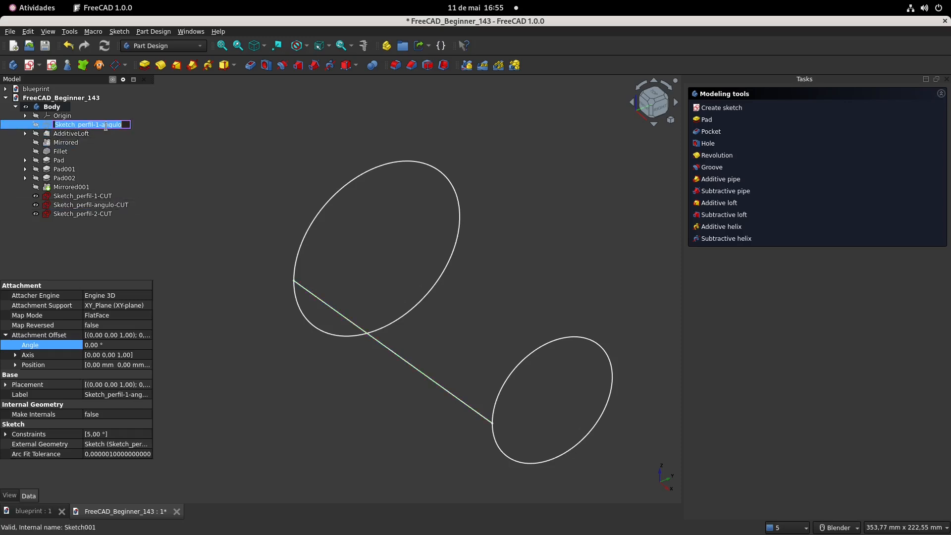
pyautogui.click(96, 125)
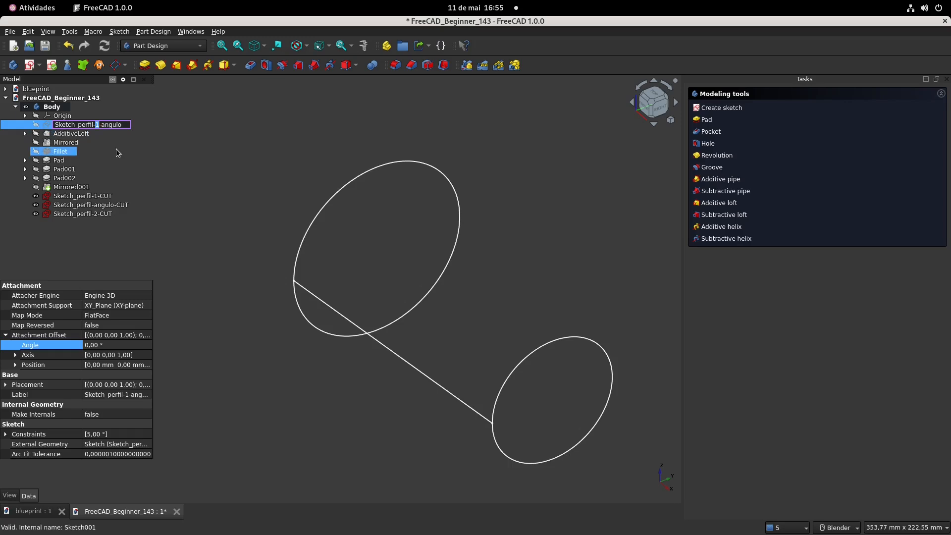
pyautogui.press('Return')
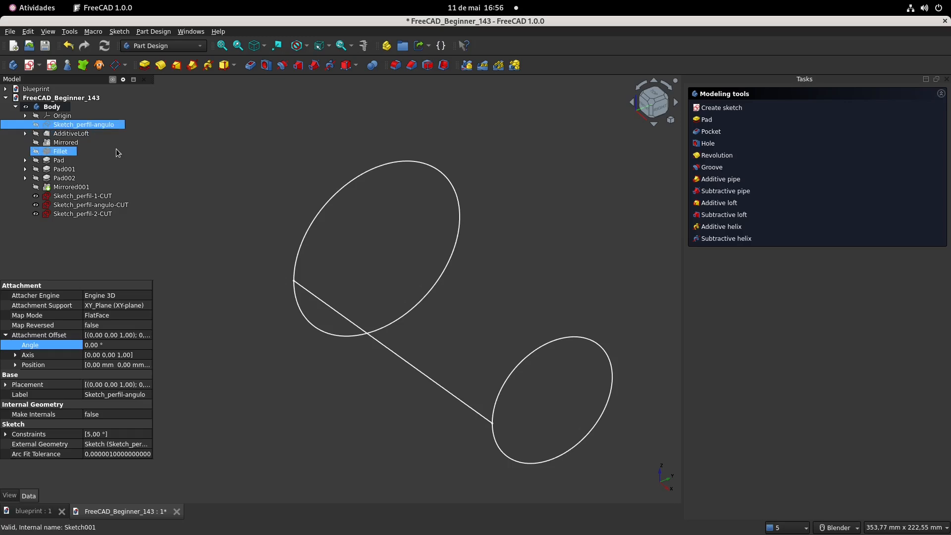
pyautogui.click(212, 238)
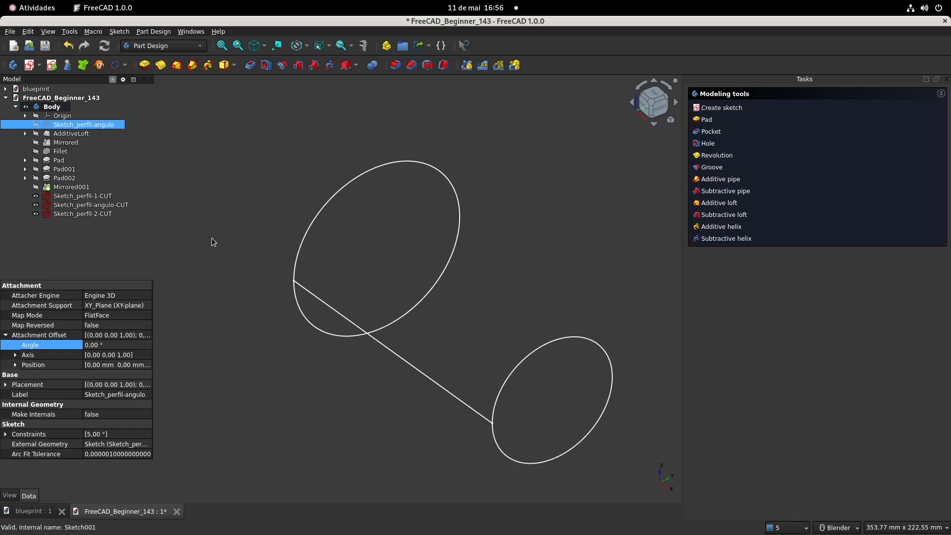
# Hide the angled-line cut sketch and show the mirrored solid body (Mirrored001) again
pyautogui.click(121, 205)
pyautogui.click(79, 187)
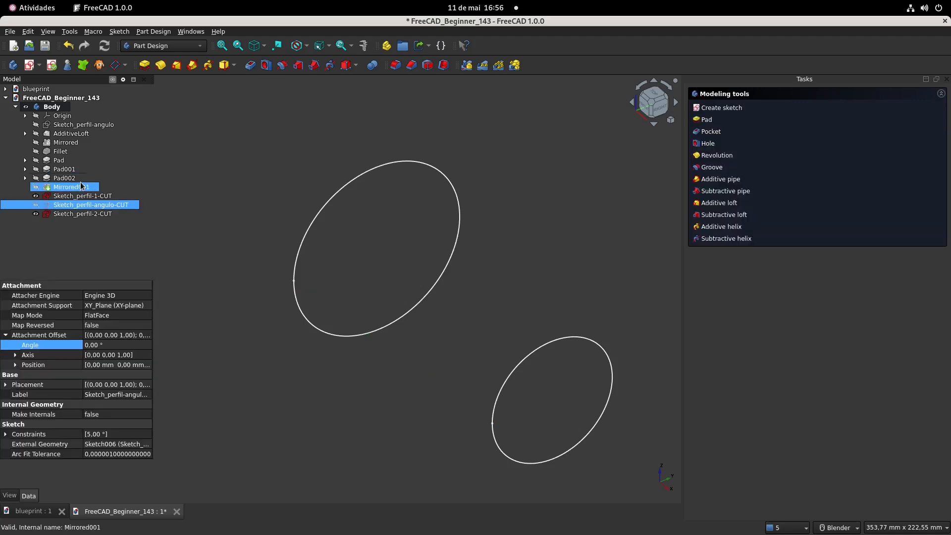
pyautogui.press('space')
pyautogui.scroll(-3, 219, 207)
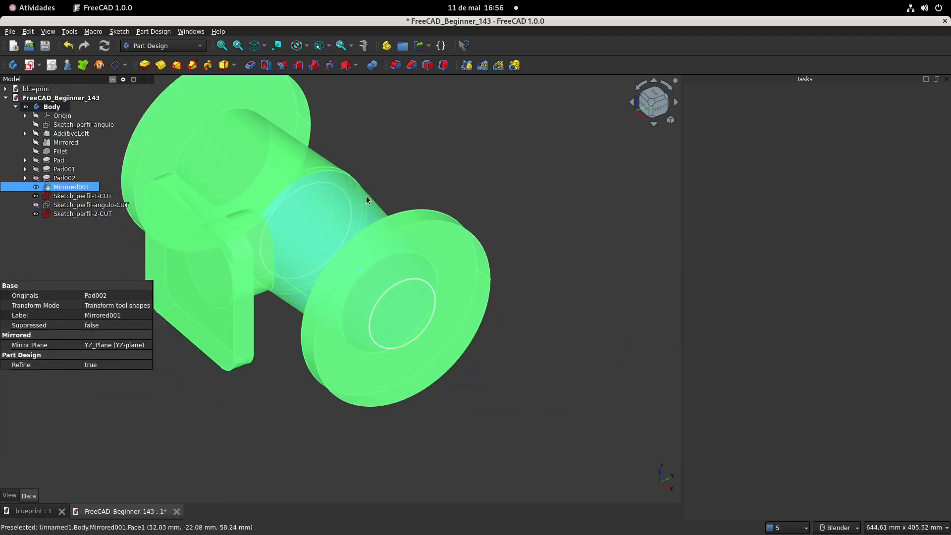
pyautogui.scroll(3, 405, 182)
pyautogui.click(466, 183)
pyautogui.scroll(3, 466, 181)
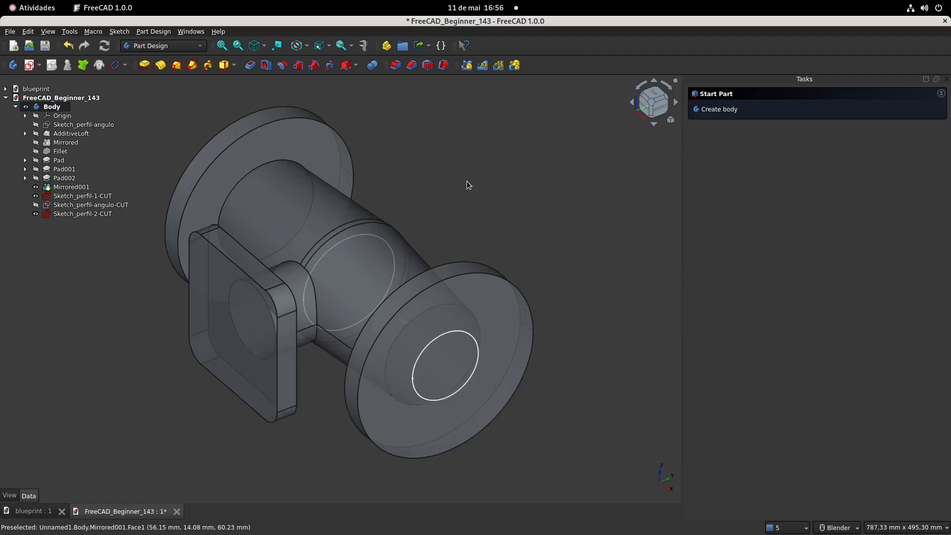
# Cut half of the tapered bore with a Subtractive Loft from Sketch_perfil-1-CUT to Sketch_perfil-2-CUT
pyautogui.click(110, 196)
pyautogui.keyDown('ctrl'); pyautogui.click(113, 214); pyautogui.keyUp('ctrl')
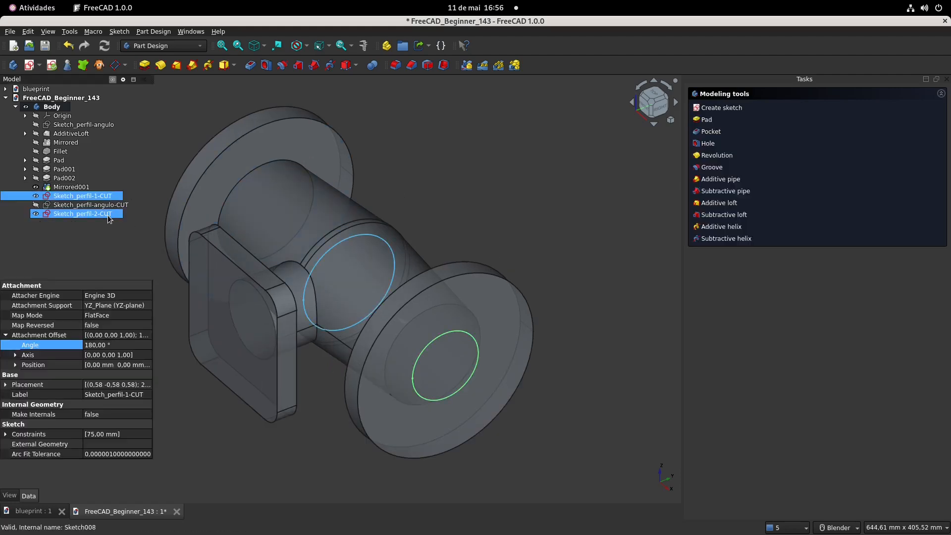
pyautogui.click(298, 64)
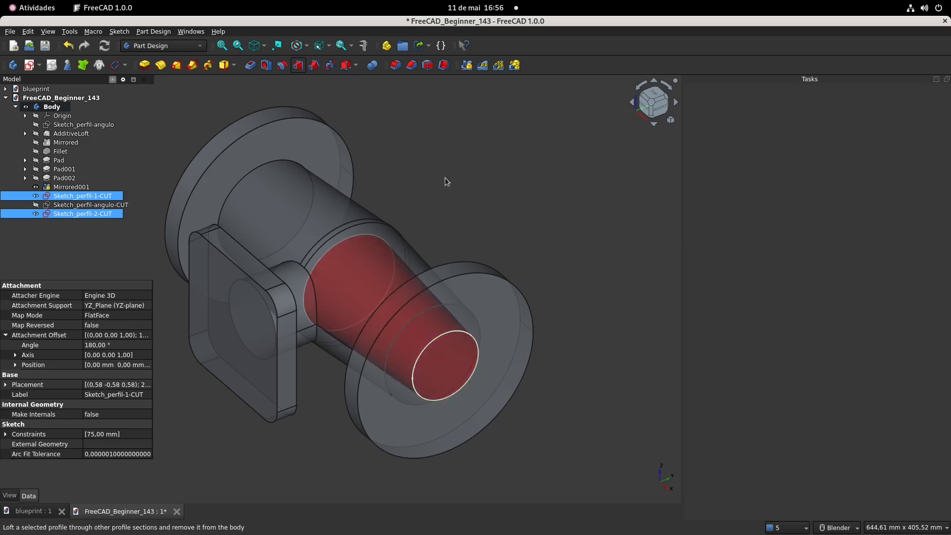
pyautogui.click(840, 98)
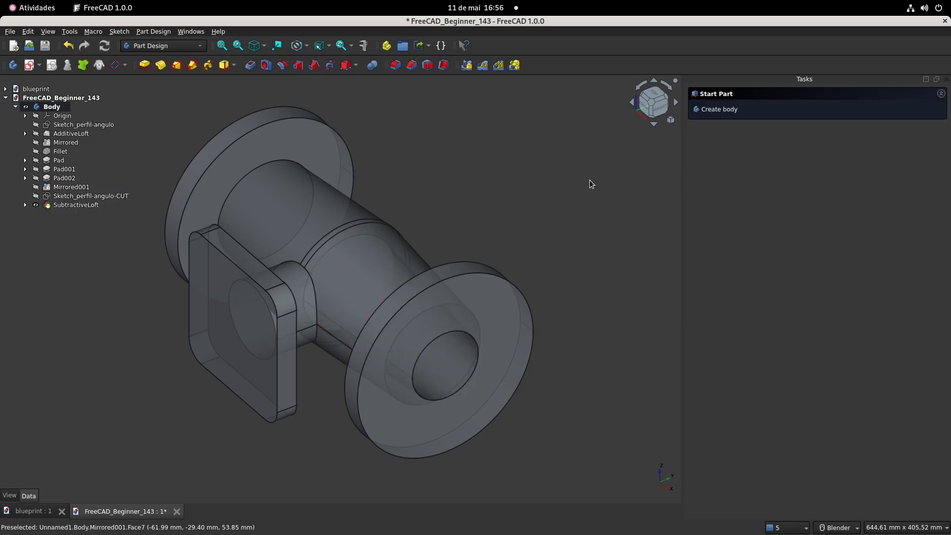
# Mirror the subtractive loft about the Base YZ plane to cut the bore's other half
pyautogui.moveTo(378, 259); pyautogui.dragTo(365, 243, button='middle')
pyautogui.click(72, 205)
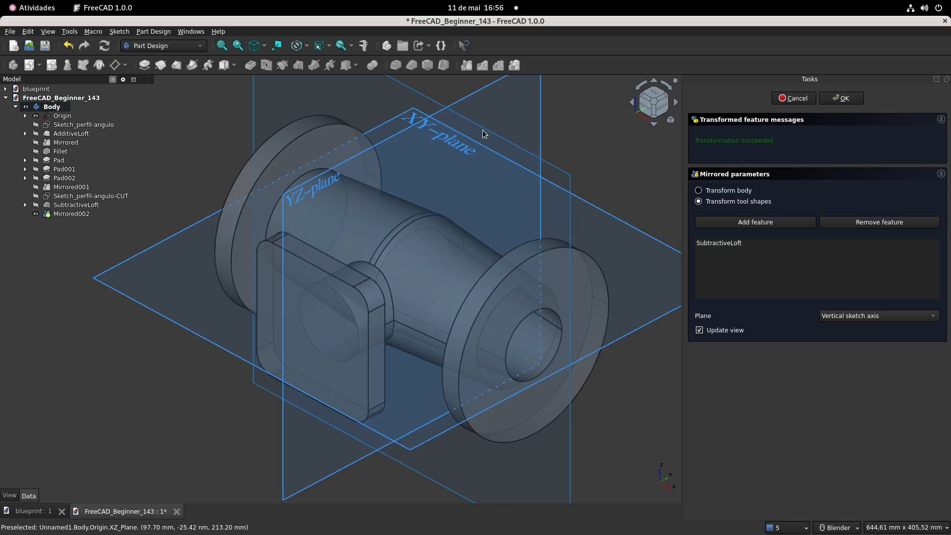
pyautogui.scroll(-1, 503, 189)
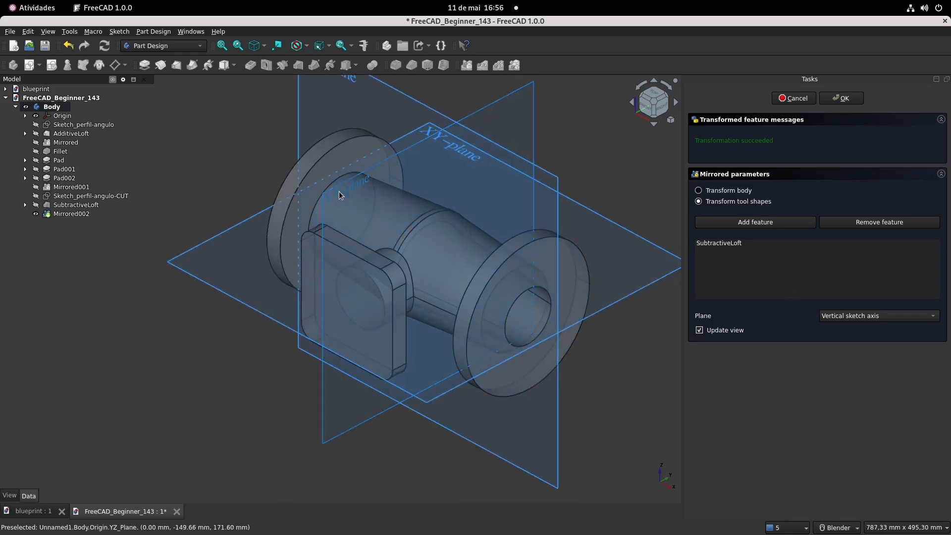
pyautogui.click(856, 319)
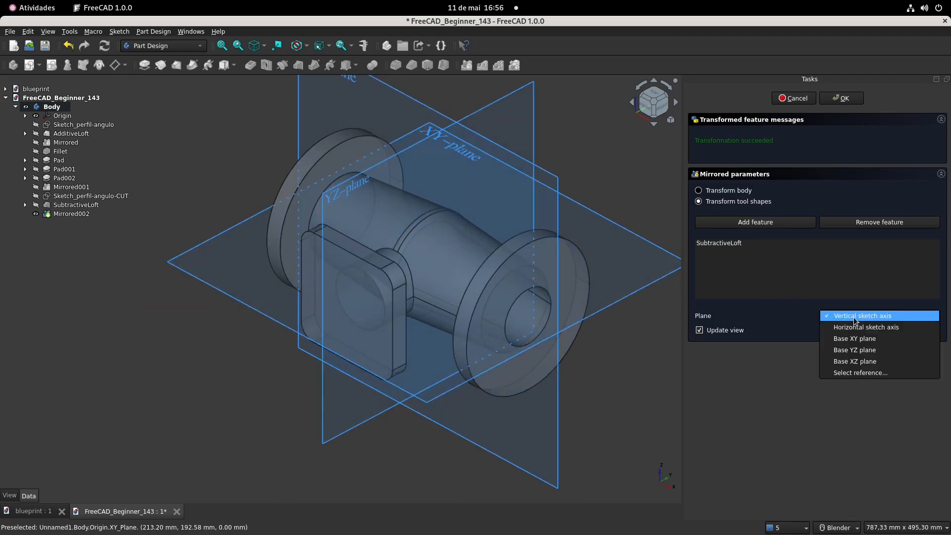
pyautogui.click(866, 351)
pyautogui.click(841, 98)
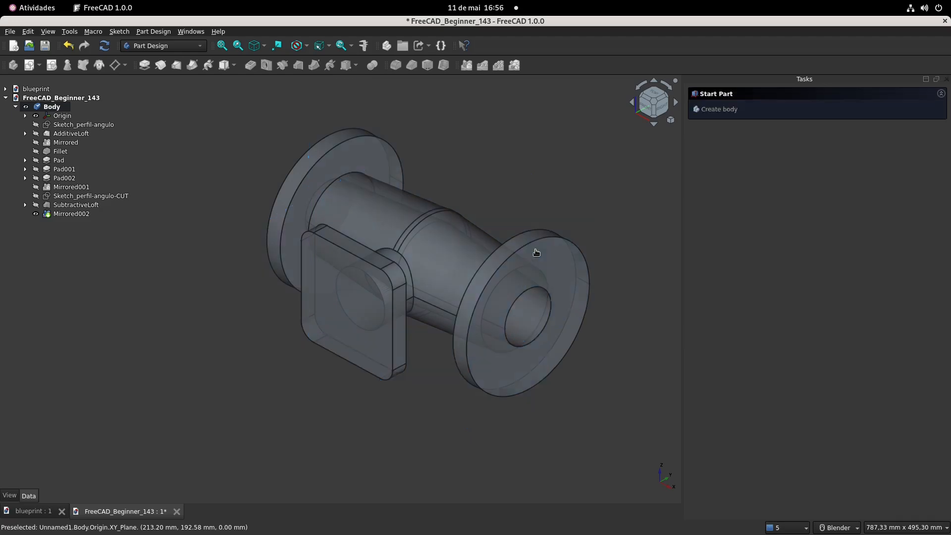
# Fillet the circular edge inside the bore where the two tapers meet with the blueprint's 20 mm radius
pyautogui.moveTo(421, 252); pyautogui.dragTo(342, 229, button='middle')
pyautogui.scroll(5, 376, 274)
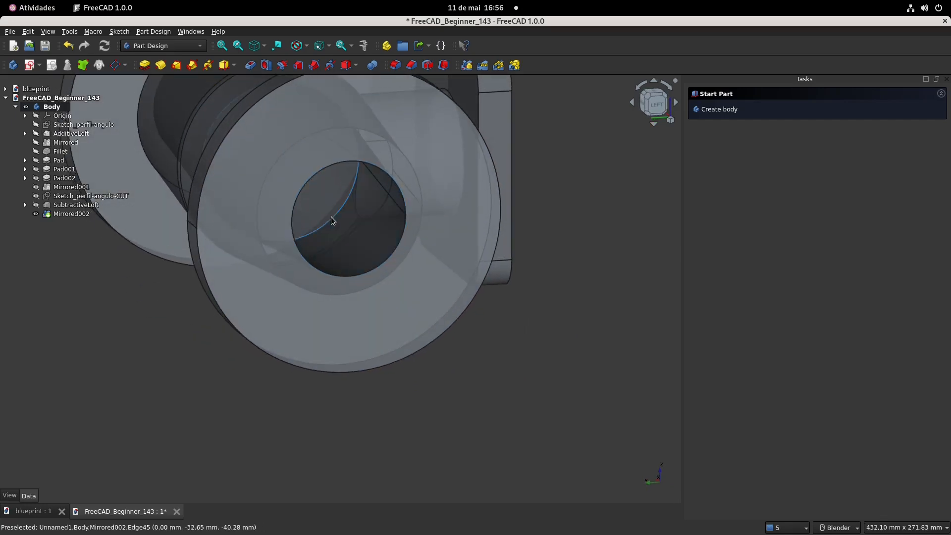
pyautogui.click(331, 216)
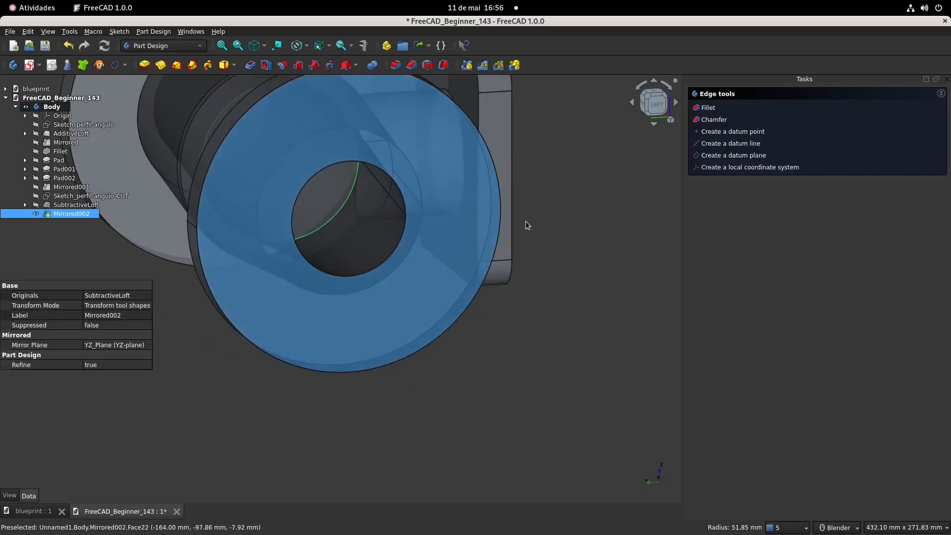
pyautogui.click(36, 511)
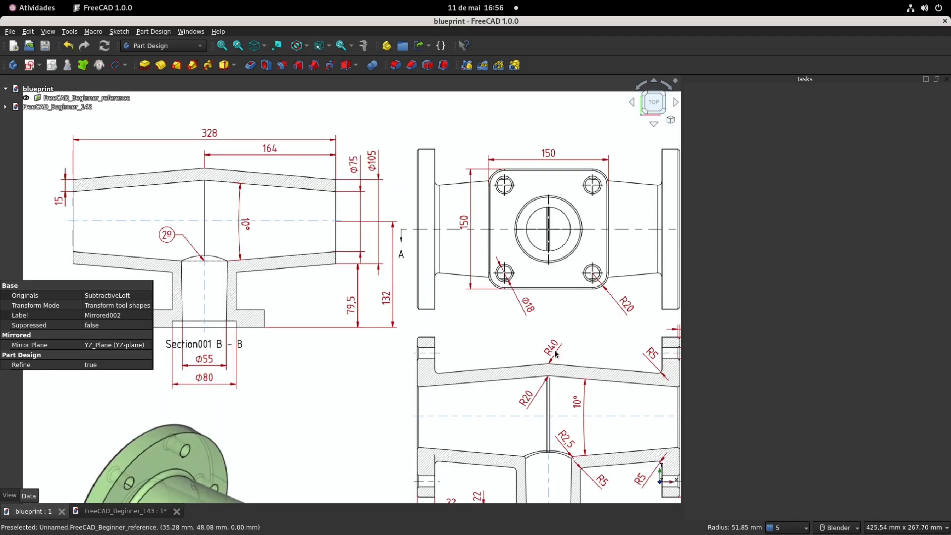
pyautogui.click(126, 511)
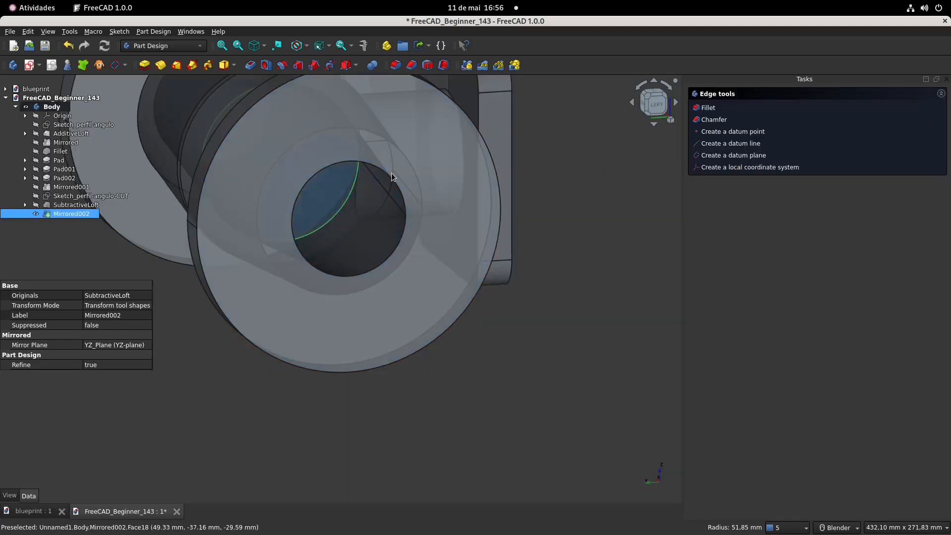
pyautogui.click(395, 65)
pyautogui.write('20')
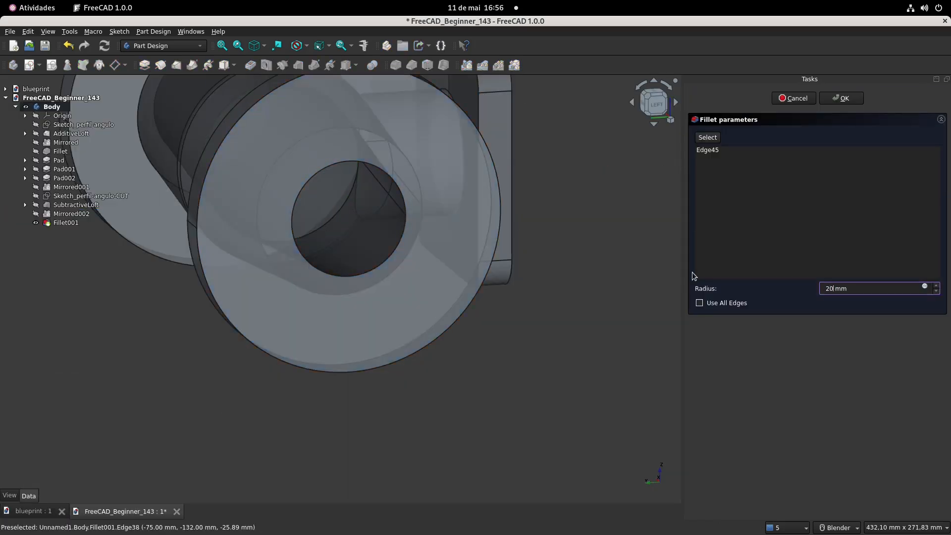
pyautogui.press('Return')
# Inspect the filleted model from other angles, then examine Section A-A of the blueprint for the dimensions around the branch pipe
pyautogui.scroll(-4, 461, 344)
pyautogui.moveTo(528, 219); pyautogui.dragTo(342, 258, button='middle')
pyautogui.keyDown('shift'); pyautogui.moveTo(342, 257); pyautogui.dragTo(404, 265, button='middle'); pyautogui.keyUp('shift')
pyautogui.moveTo(437, 232)
pyautogui.mouseDown(button='middle')
pyautogui.moveTo(435, 243)
pyautogui.moveTo(398, 243)
pyautogui.mouseUp(button='middle')
pyautogui.click(32, 512)
pyautogui.keyDown('shift'); pyautogui.moveTo(472, 278); pyautogui.dragTo(341, 250, button='middle'); pyautogui.keyUp('shift')
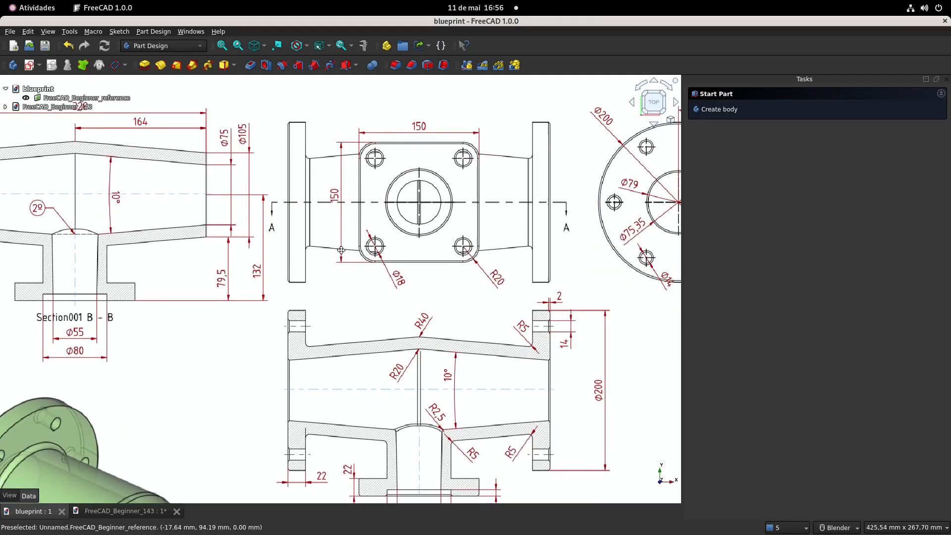
pyautogui.scroll(-2, 407, 250)
pyautogui.keyDown('shift'); pyautogui.moveTo(410, 276); pyautogui.dragTo(394, 214, button='middle'); pyautogui.keyUp('shift')
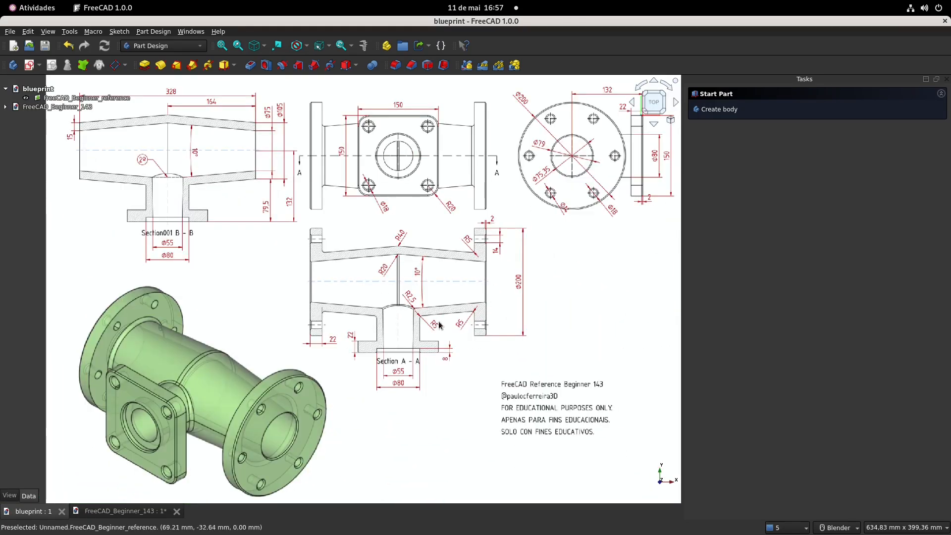
pyautogui.scroll(3, 439, 326)
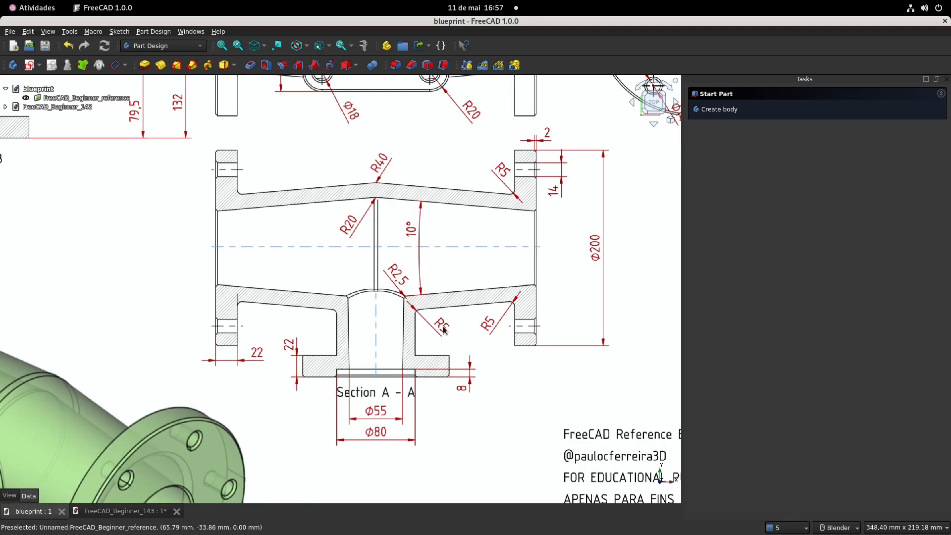
# Fillet the edges where the two round end flanges and the branch pipe meet the main pipe with a 5 mm radius
pyautogui.scroll(-2, 516, 306)
pyautogui.keyDown('shift'); pyautogui.moveTo(463, 211); pyautogui.dragTo(591, 218, button='middle'); pyautogui.keyUp('shift')
pyautogui.click(140, 511)
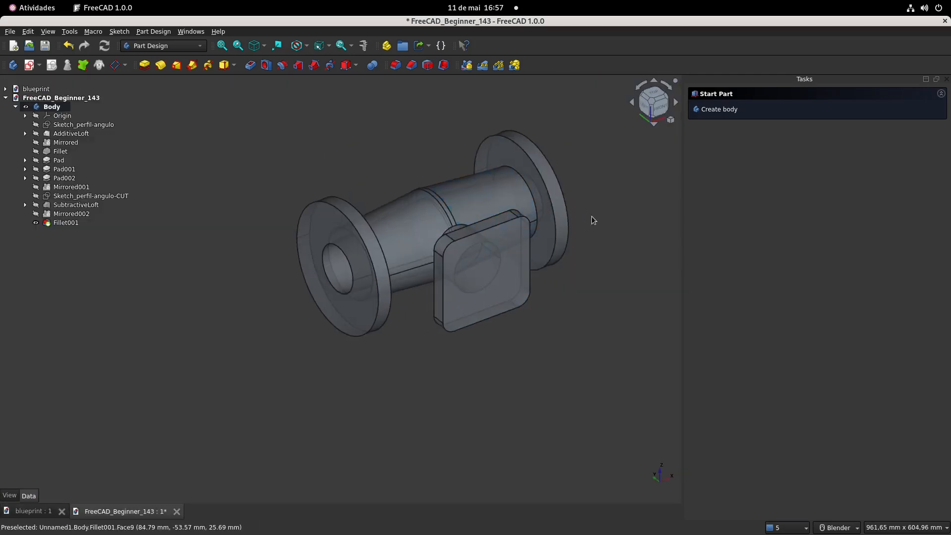
pyautogui.click(534, 221)
pyautogui.click(395, 64)
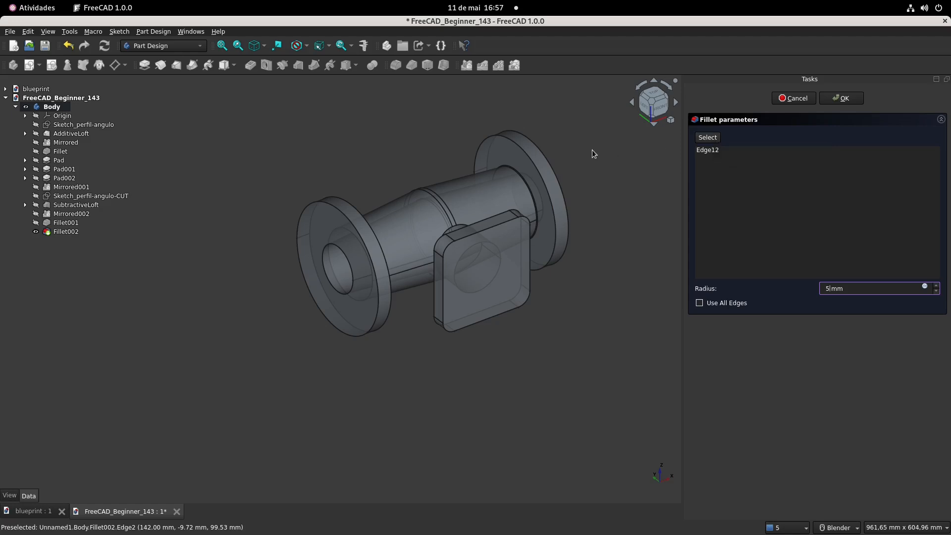
pyautogui.click(707, 137)
pyautogui.click(535, 214)
pyautogui.scroll(4, 471, 213)
pyautogui.moveTo(492, 239); pyautogui.dragTo(297, 129, button='middle')
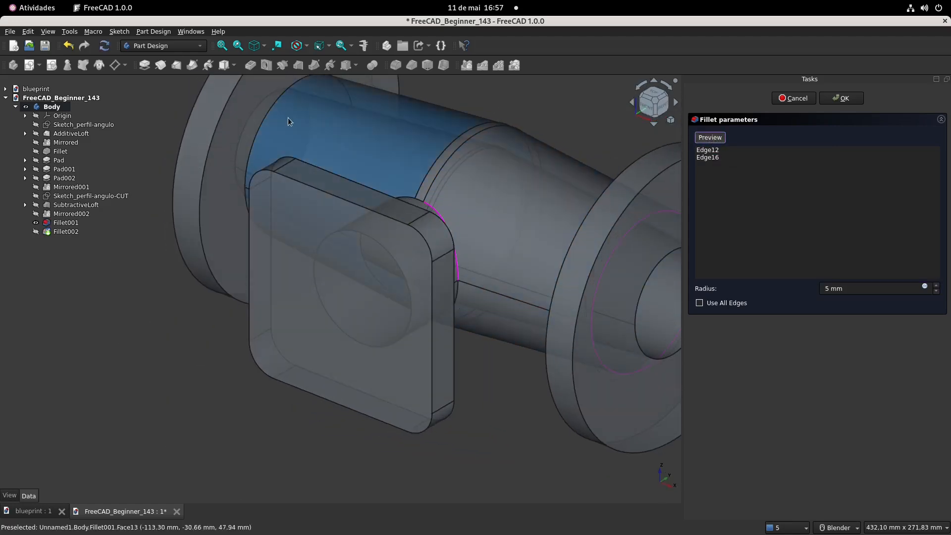
pyautogui.click(276, 111)
pyautogui.click(710, 137)
pyautogui.scroll(-5, 403, 203)
pyautogui.moveTo(408, 204)
pyautogui.mouseDown(button='middle')
pyautogui.moveTo(393, 314)
pyautogui.moveTo(408, 214)
pyautogui.mouseUp(button='middle')
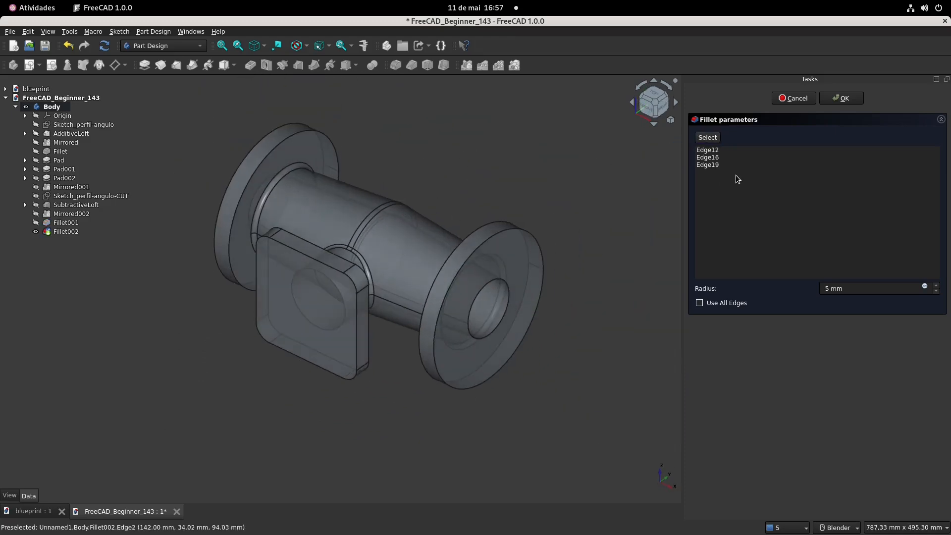
# Check the fillet radii on the blueprint's Section A-A and accept the 5 mm fillet on the three edges
pyautogui.click(43, 514)
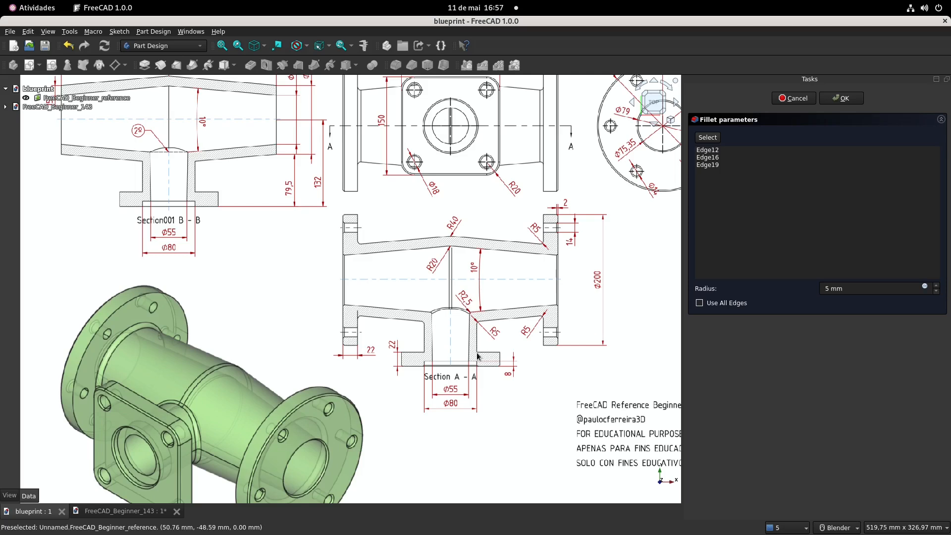
pyautogui.scroll(-5, 478, 357)
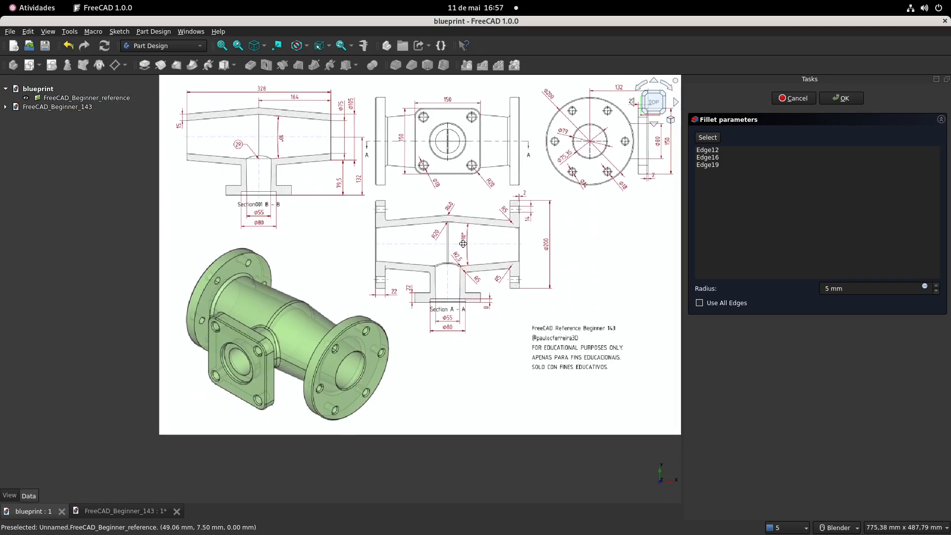
pyautogui.scroll(2, 371, 225)
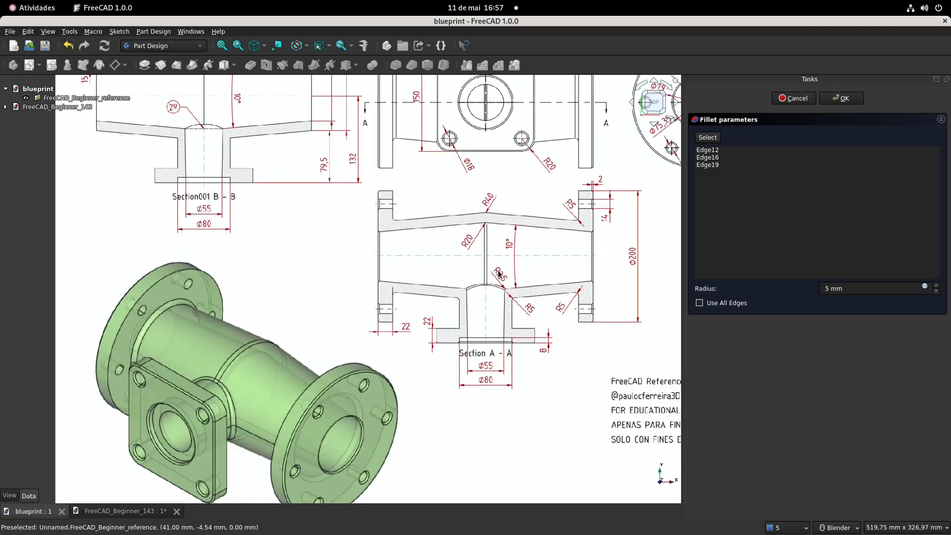
pyautogui.click(106, 511)
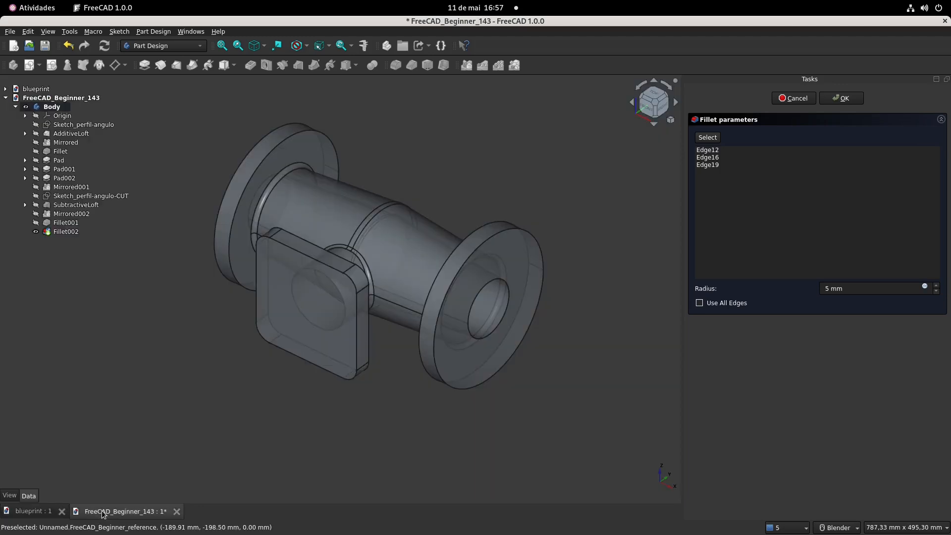
pyautogui.click(843, 98)
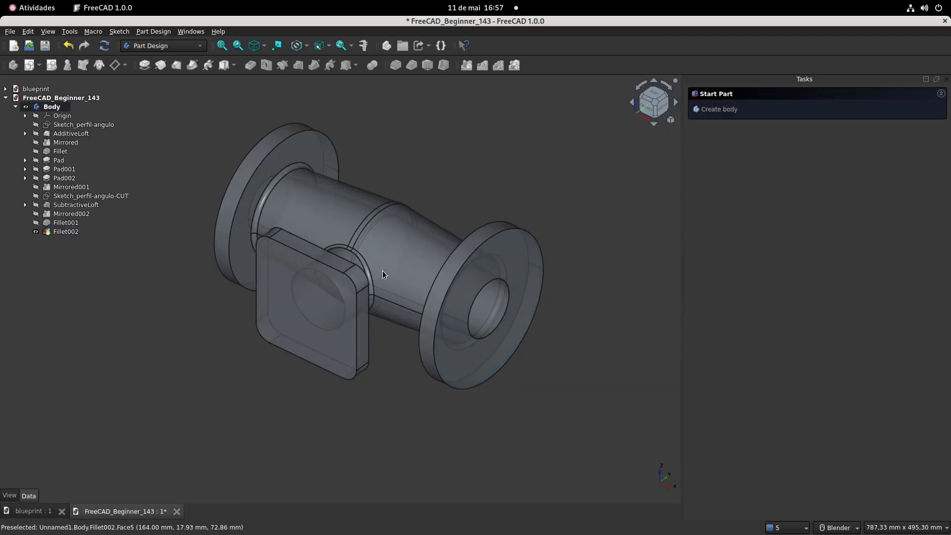
# Examine the blueprint's isometric view and the Section A-A and B-B views for the branch recess, bore diameters and draft
pyautogui.click(33, 511)
pyautogui.scroll(-3, 326, 345)
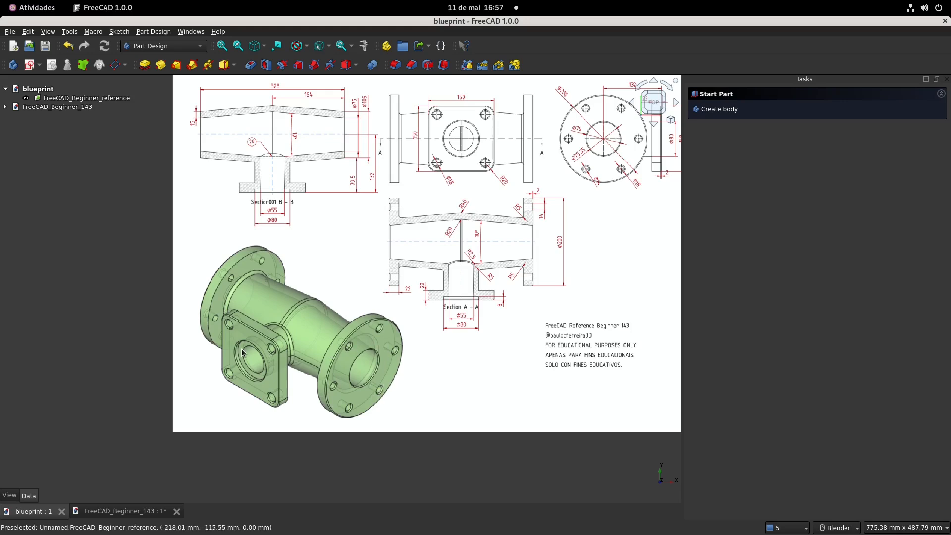
pyautogui.scroll(1, 243, 353)
pyautogui.keyDown('shift'); pyautogui.moveTo(352, 342); pyautogui.dragTo(372, 293, button='middle'); pyautogui.keyUp('shift')
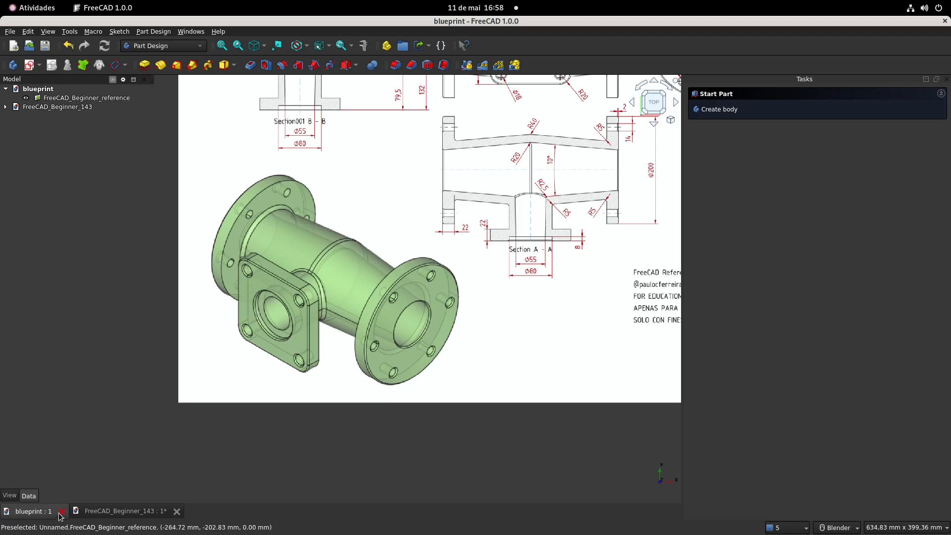
pyautogui.scroll(3, 528, 281)
pyautogui.scroll(2, 501, 286)
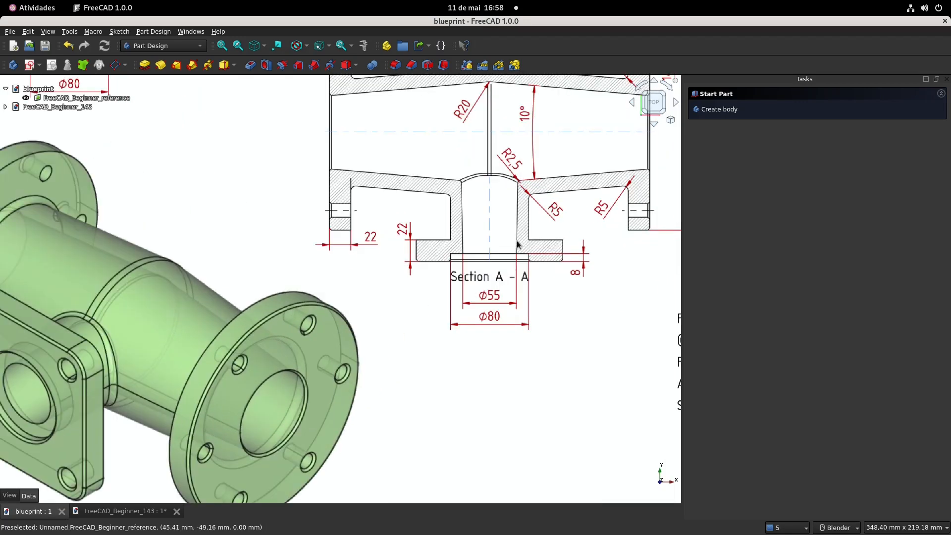
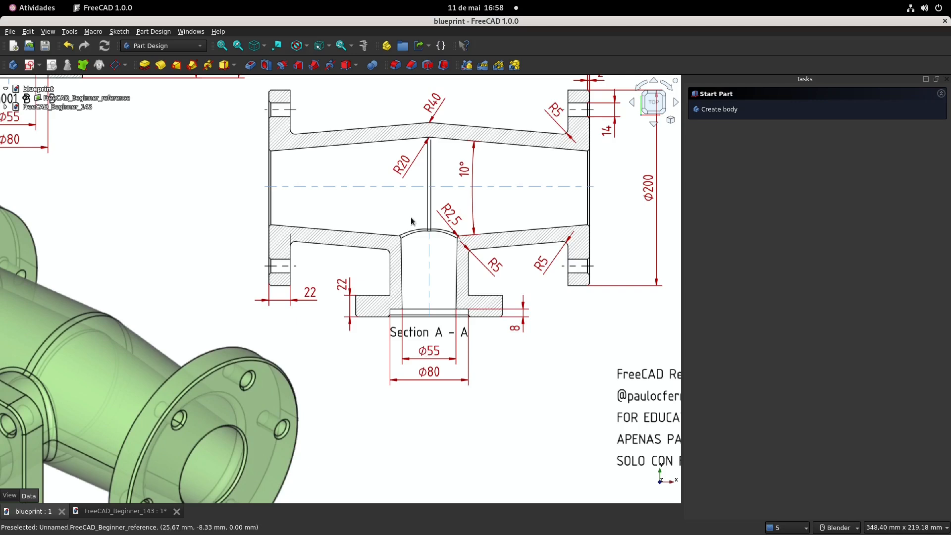
pyautogui.scroll(-1, 407, 217)
pyautogui.keyDown('shift'); pyautogui.moveTo(275, 211); pyautogui.dragTo(446, 340, button='middle'); pyautogui.keyUp('shift')
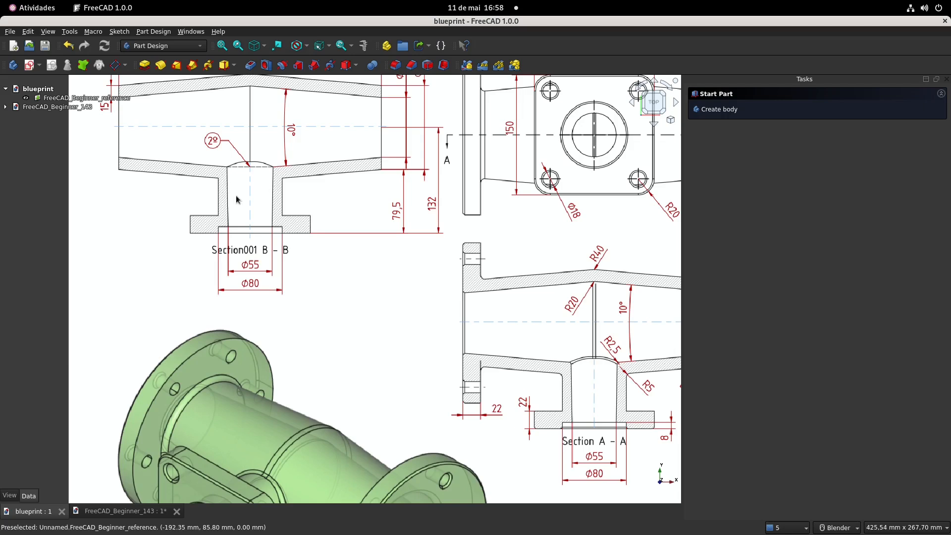
pyautogui.keyDown('shift'); pyautogui.moveTo(440, 320); pyautogui.dragTo(326, 156, button='middle'); pyautogui.keyUp('shift')
pyautogui.keyDown('shift'); pyautogui.moveTo(334, 213); pyautogui.dragTo(478, 249, button='middle'); pyautogui.keyUp('shift')
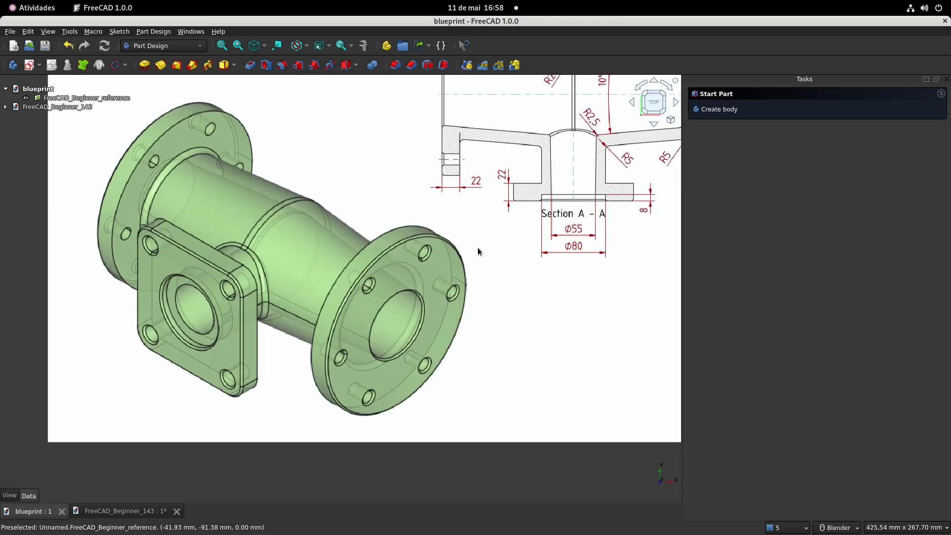
# Sketch an 80 mm diameter circle centred at the origin on the outer face of the square branch flange
pyautogui.click(124, 511)
pyautogui.click(337, 325)
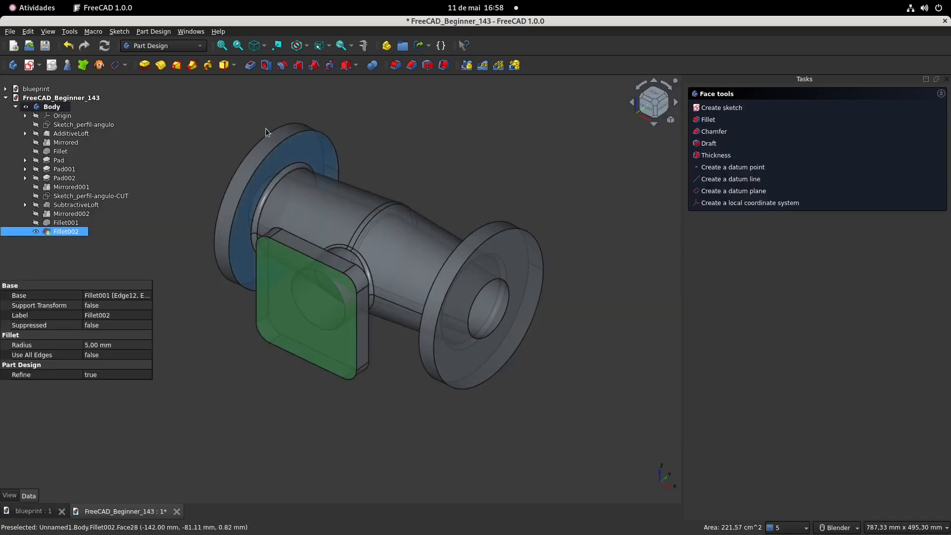
pyautogui.click(30, 64)
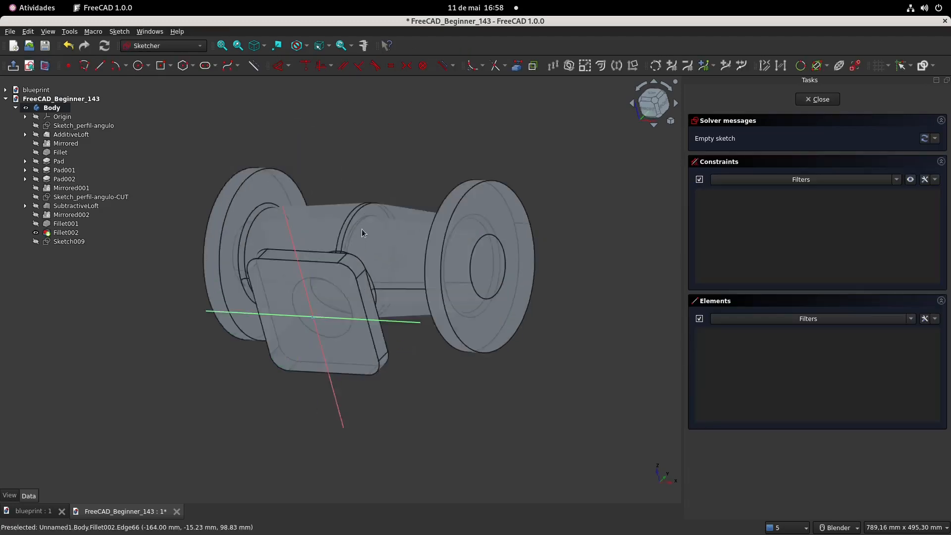
pyautogui.click(138, 65)
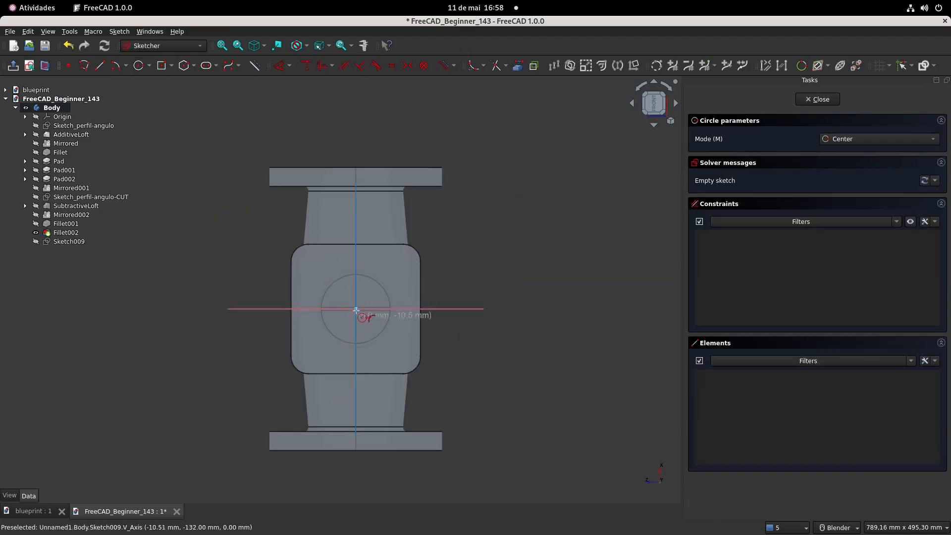
pyautogui.click(355, 309)
pyautogui.write('80')
pyautogui.press('Return')
pyautogui.click(826, 102)
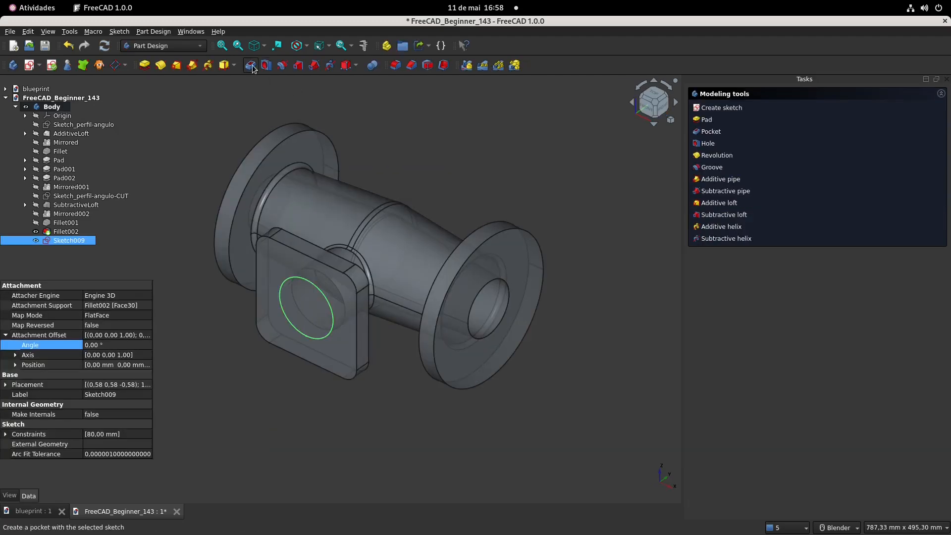
# Pocket the 80 mm circle 8 mm deep into the square flange and inspect the recess
pyautogui.write('8')
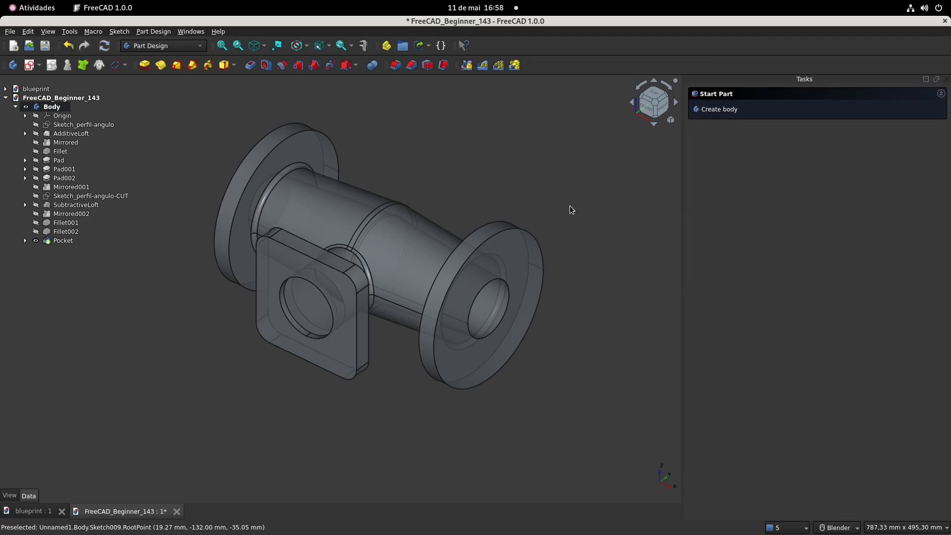
pyautogui.moveTo(308, 230); pyautogui.dragTo(502, 242, button='middle')
pyautogui.scroll(5, 432, 251)
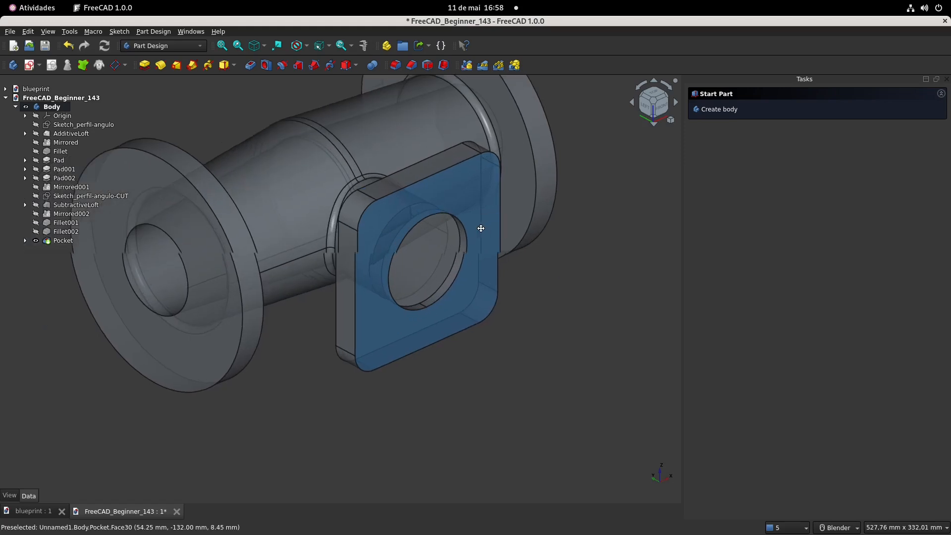
pyautogui.moveTo(471, 274); pyautogui.dragTo(431, 325, button='middle')
pyautogui.keyDown('shift'); pyautogui.moveTo(439, 267); pyautogui.dragTo(461, 293, button='middle'); pyautogui.keyUp('shift')
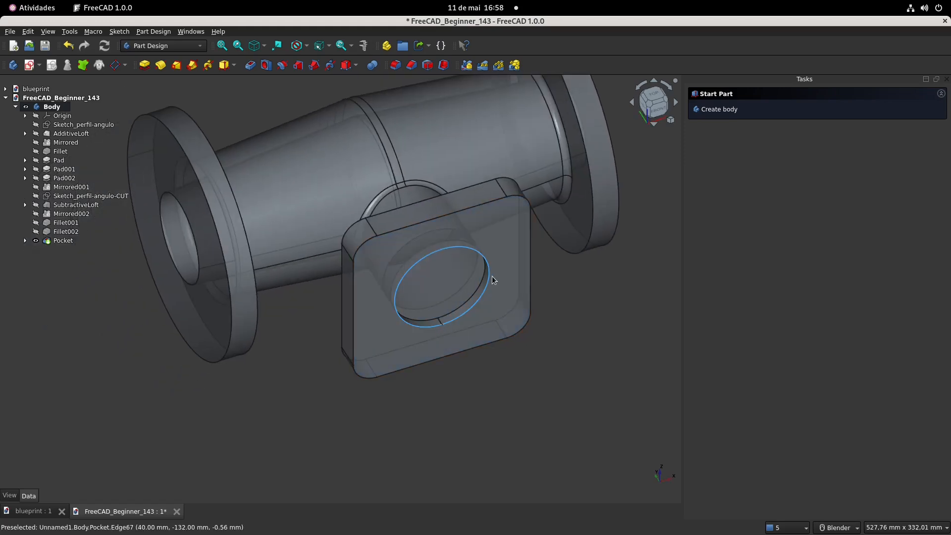
# Change the attachment offset angle of the 80 mm circle sketch under the Pocket
pyautogui.click(25, 241)
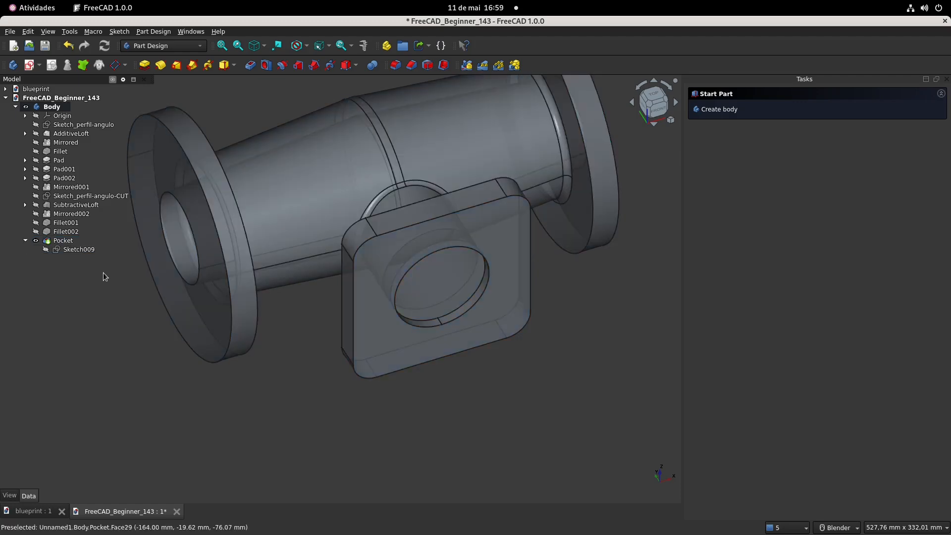
pyautogui.click(81, 250)
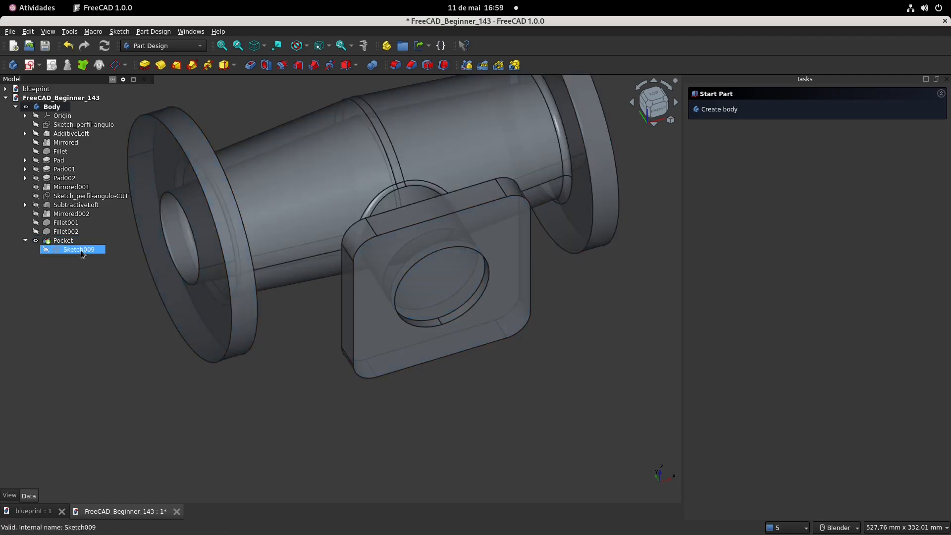
pyautogui.click(116, 345)
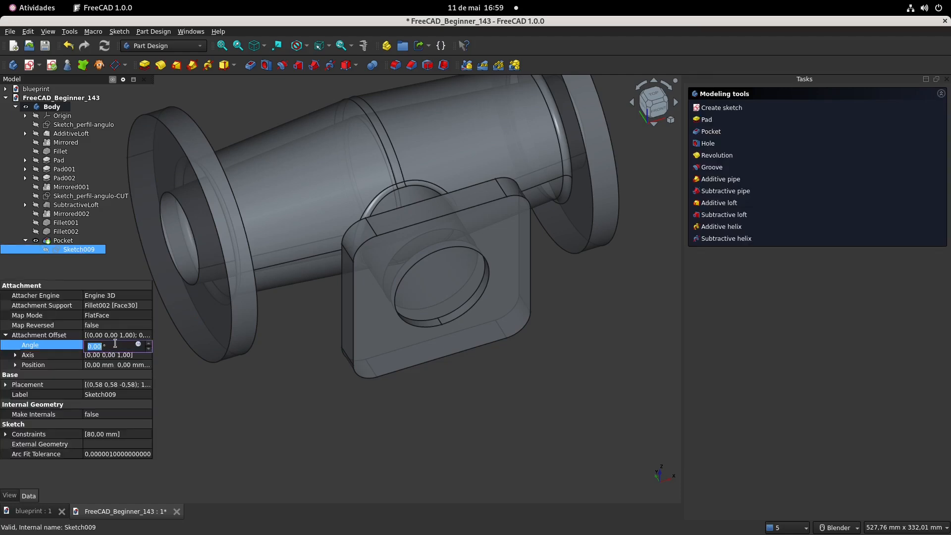
pyautogui.click(304, 422)
pyautogui.moveTo(398, 348); pyautogui.dragTo(439, 255, button='middle')
pyautogui.click(35, 243)
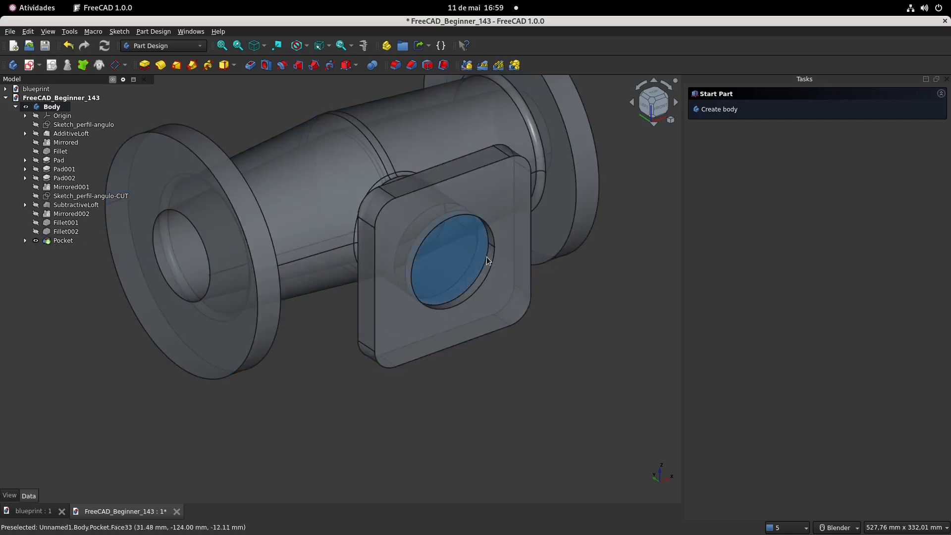
# Sketch a 55 mm diameter circle centred at the origin on the floor of the flange recess, checking against the blueprint
pyautogui.click(447, 261)
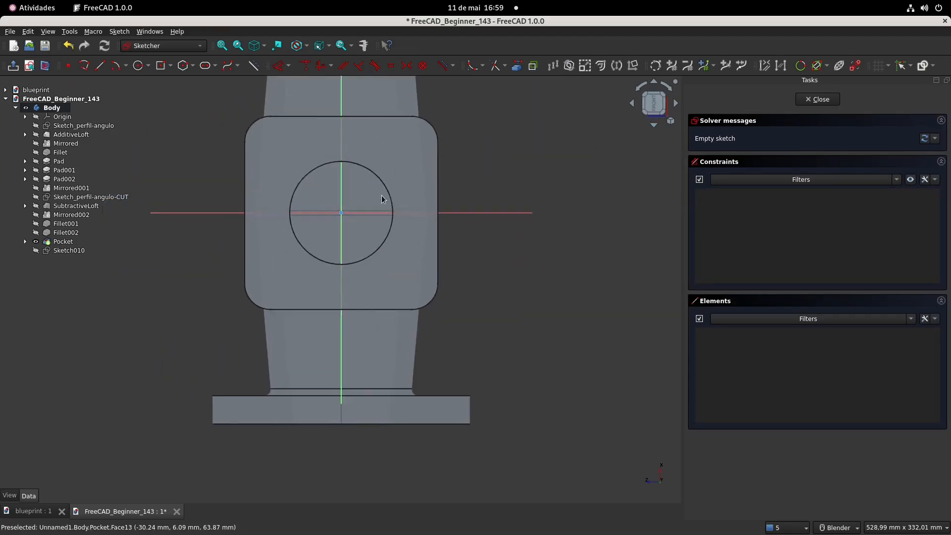
pyautogui.click(33, 511)
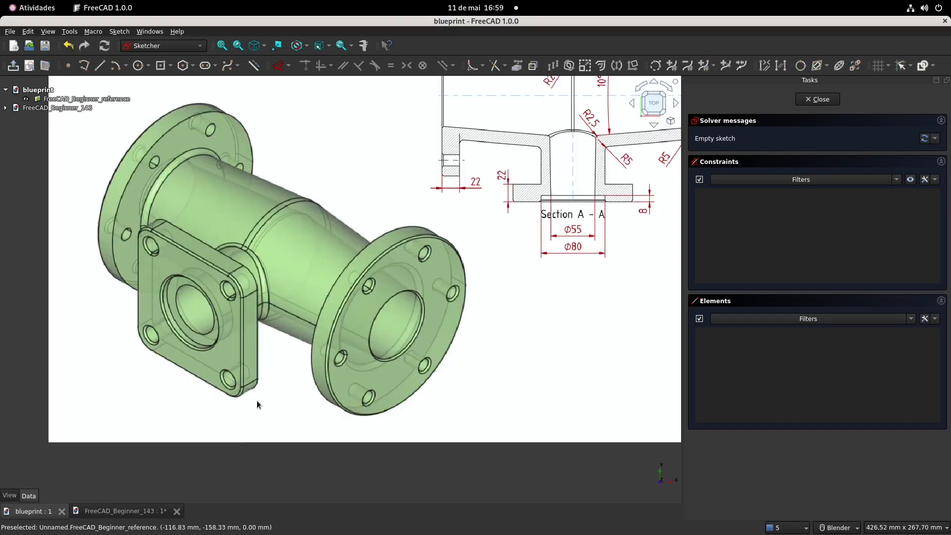
pyautogui.click(125, 511)
pyautogui.click(130, 125)
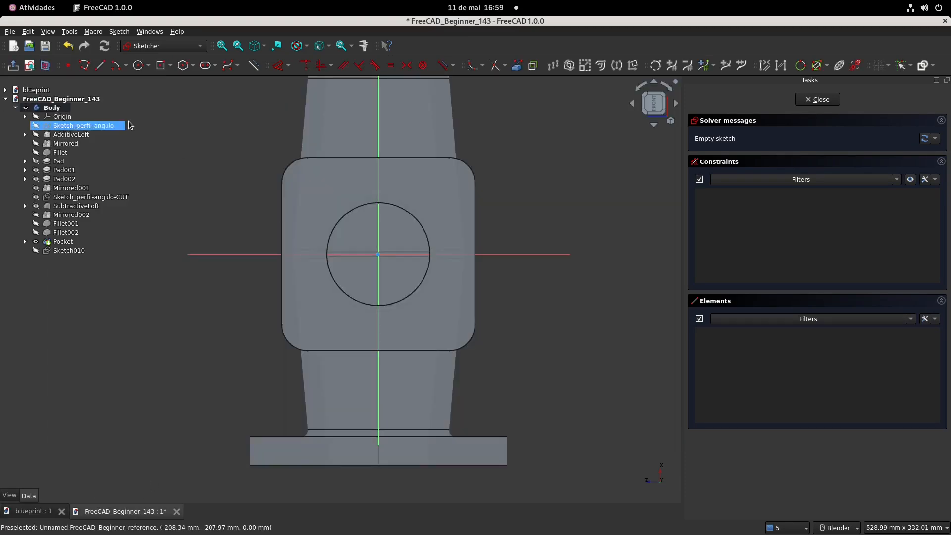
pyautogui.click(138, 66)
pyautogui.click(379, 254)
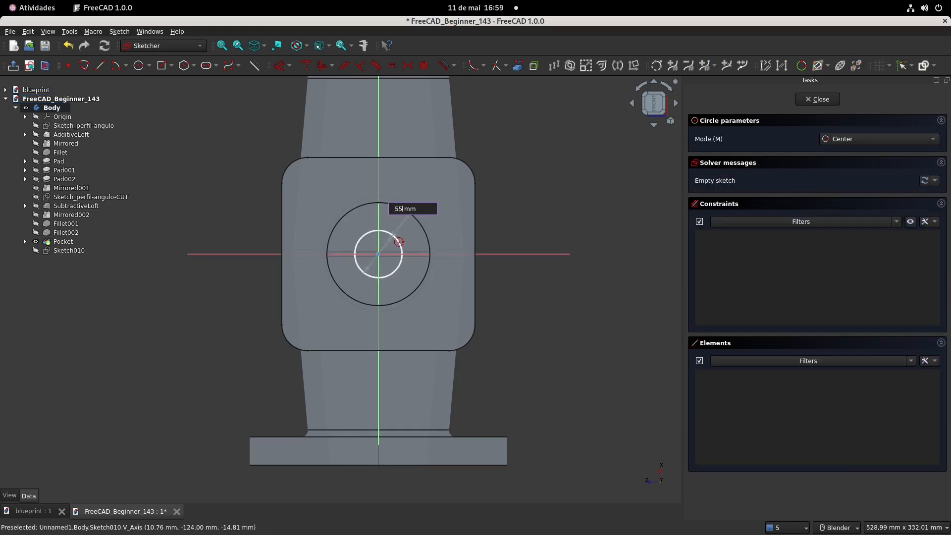
pyautogui.write('55')
pyautogui.press('Return')
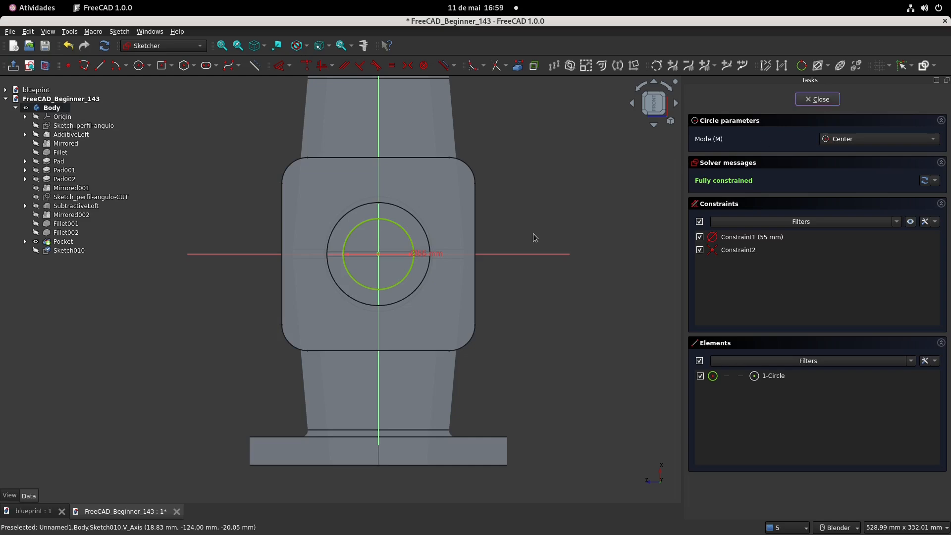
pyautogui.press('Escape')
# Set the attachment offset angle of the 55 mm circle sketch to 90°
pyautogui.scroll(3, 461, 312)
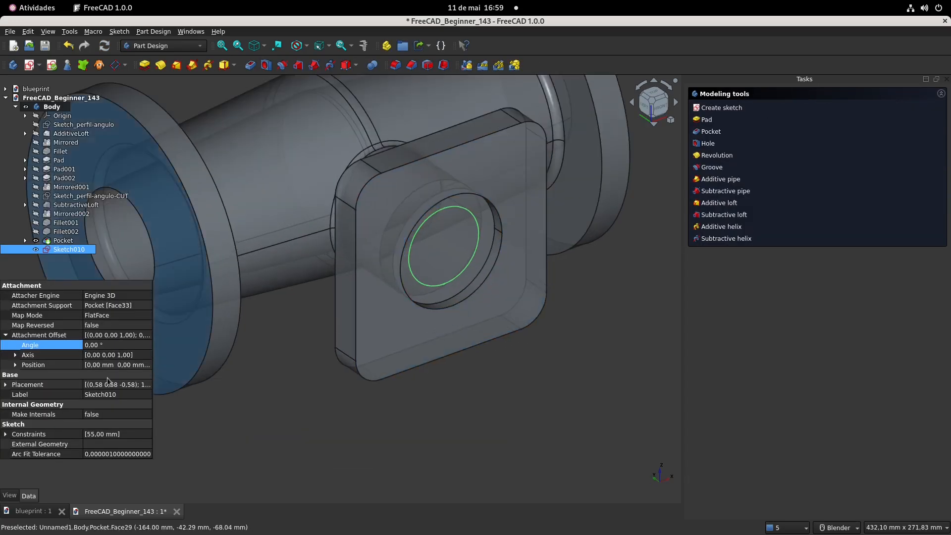
pyautogui.click(114, 345)
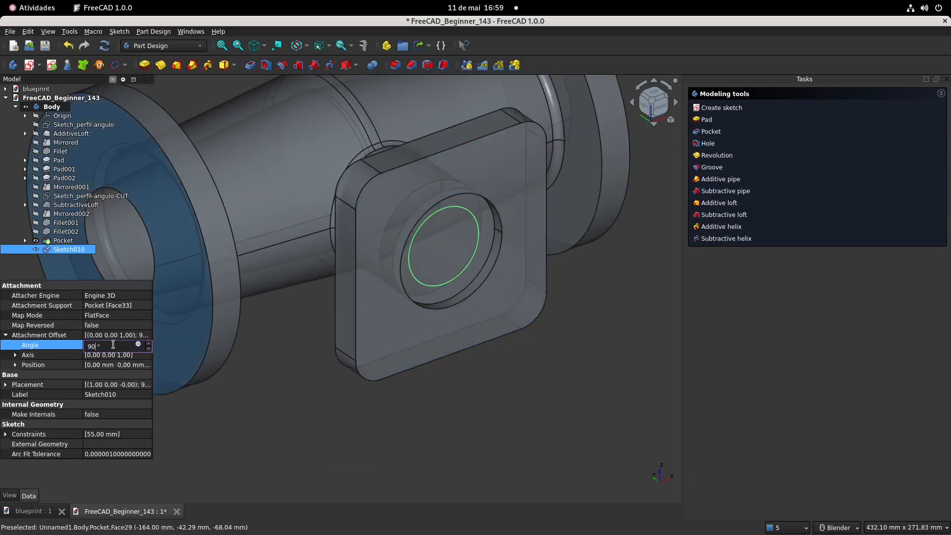
pyautogui.click(468, 442)
pyautogui.scroll(-2, 465, 450)
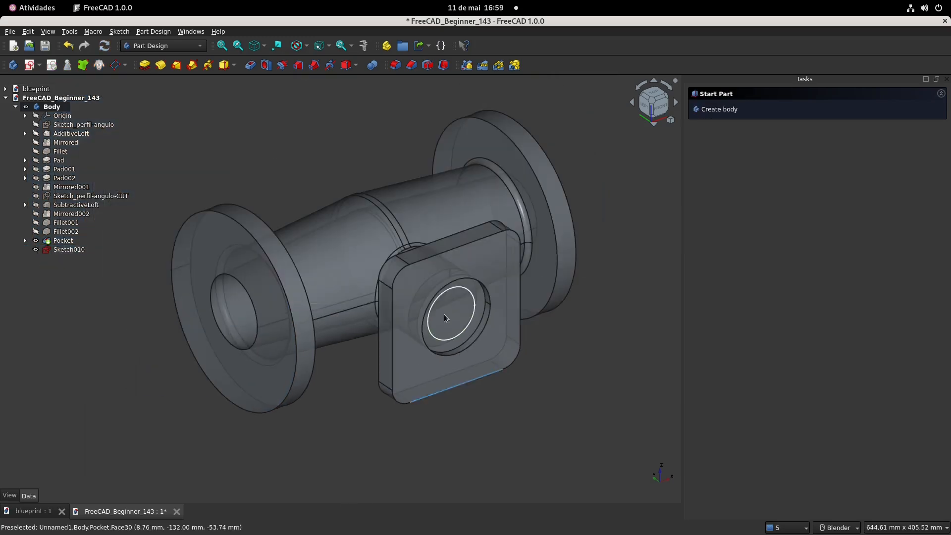
pyautogui.keyDown('shift'); pyautogui.moveTo(435, 291); pyautogui.dragTo(418, 265, button='middle'); pyautogui.keyUp('shift')
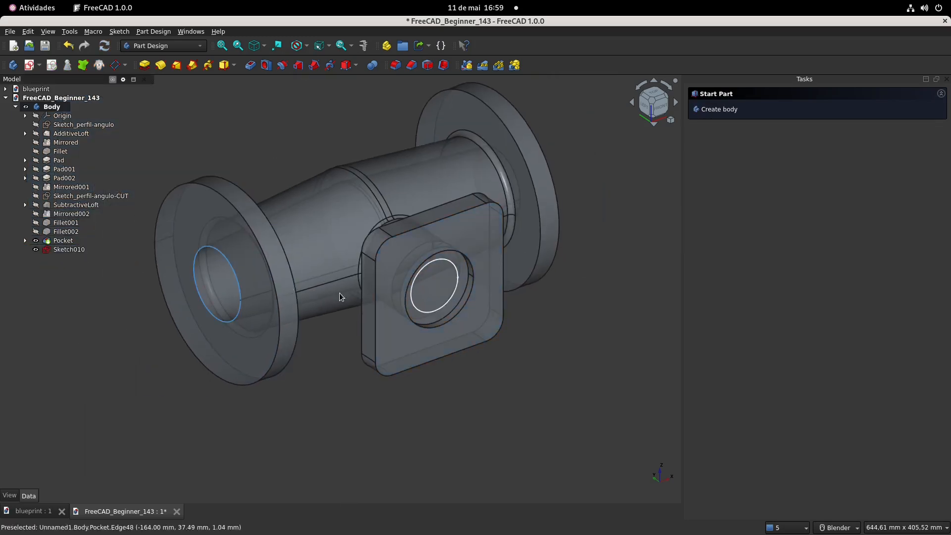
# Rename the 55 mm circle sketch to Sketch_perfil-1B-CUT, following the naming of the SubtractiveLoft profile sketches
pyautogui.click(120, 206)
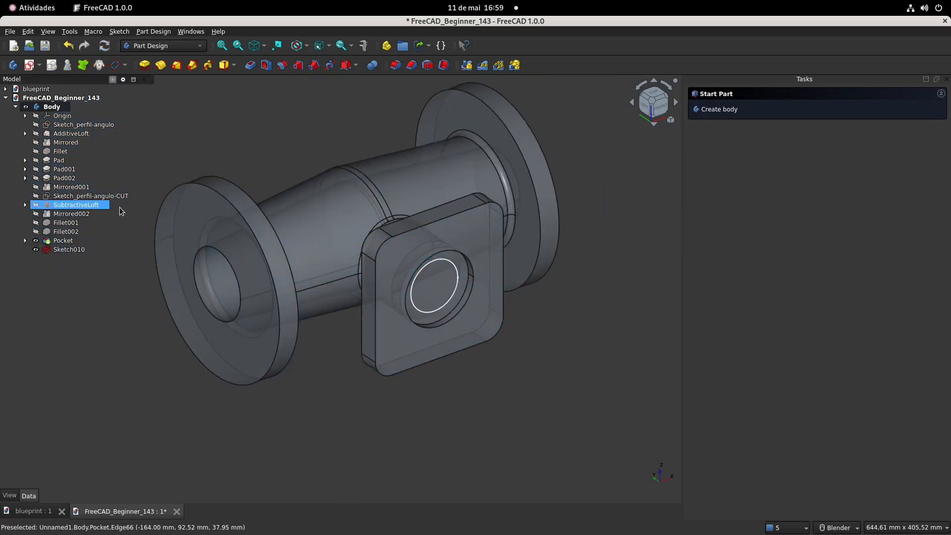
pyautogui.click(25, 204)
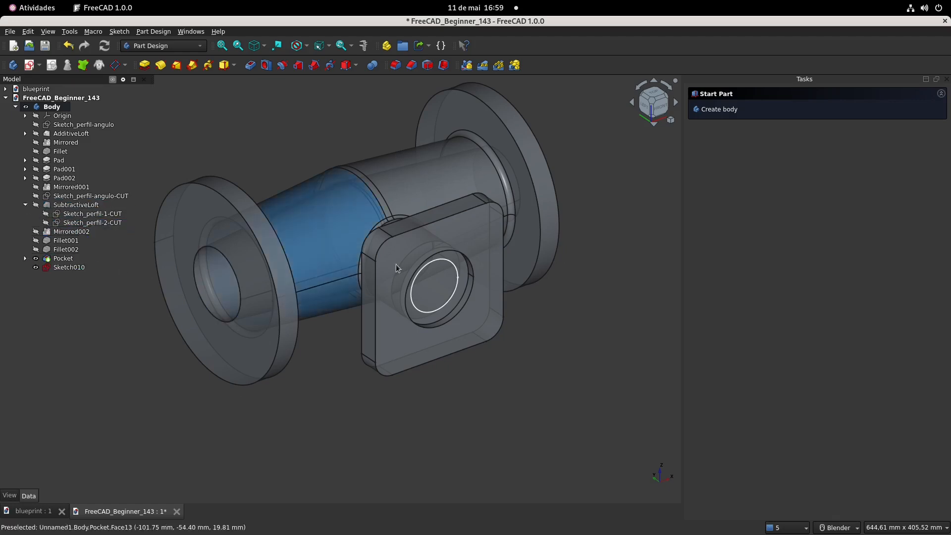
pyautogui.click(118, 233)
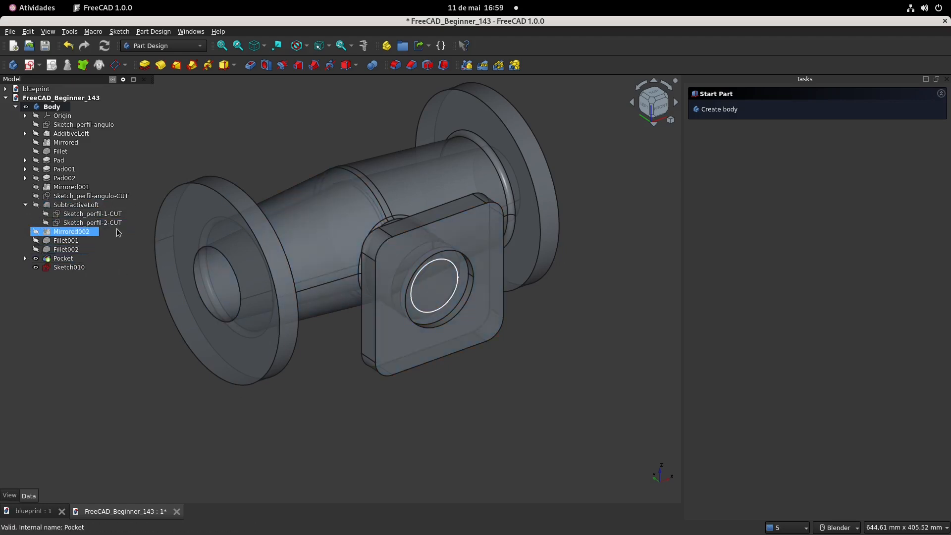
pyautogui.click(114, 215)
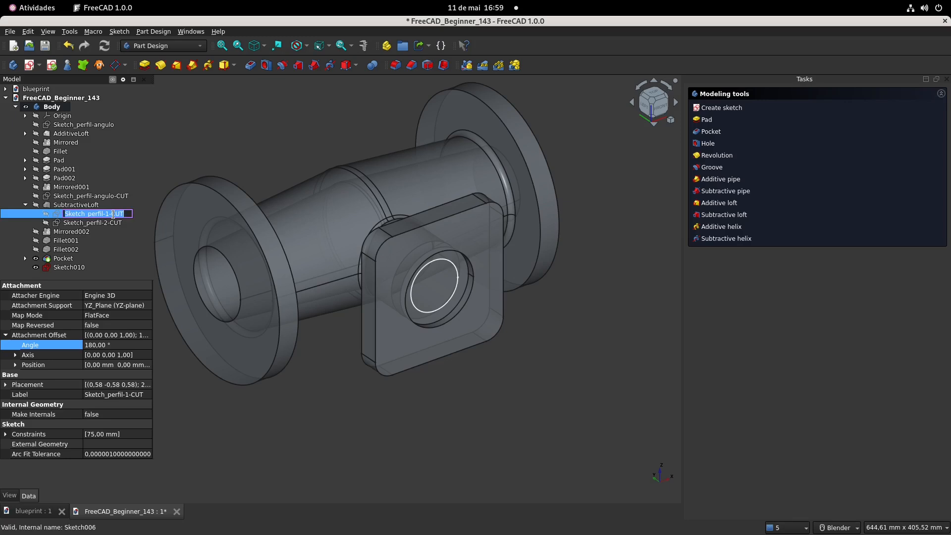
pyautogui.click(62, 269)
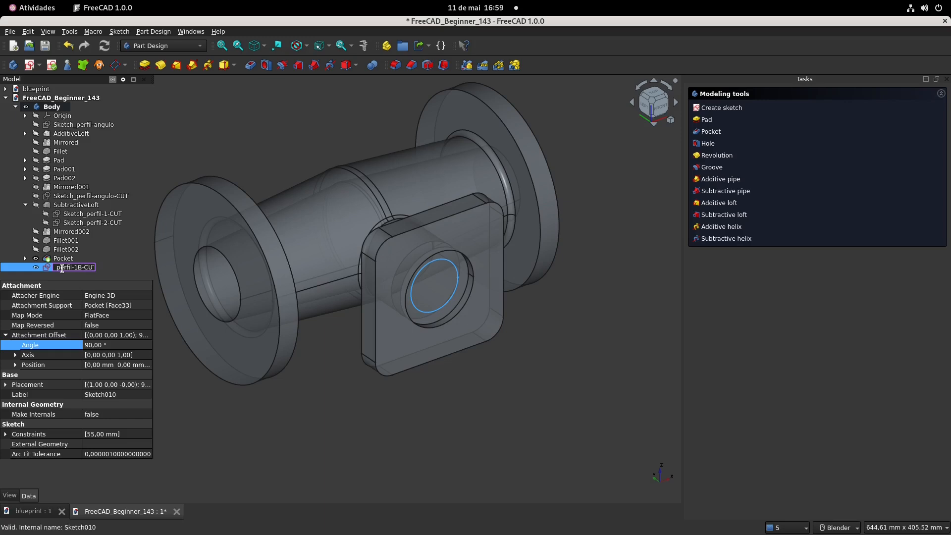
pyautogui.write('T')
pyautogui.press('Return')
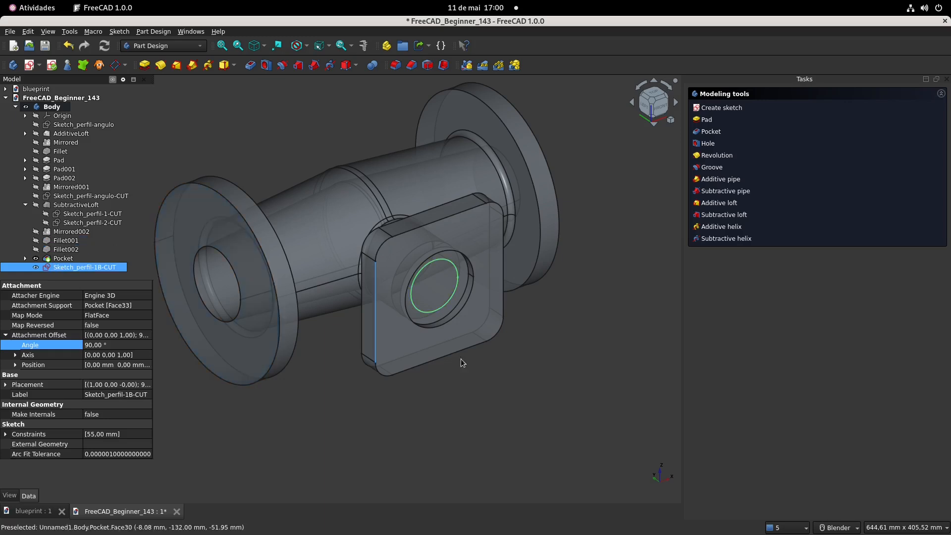
pyautogui.click(506, 390)
# Create a sketch on the XY plane with the Pocket hidden and project the 55 mm circle's endpoint as external geometry
pyautogui.scroll(-1, 462, 361)
pyautogui.moveTo(308, 207); pyautogui.dragTo(184, 242, button='middle')
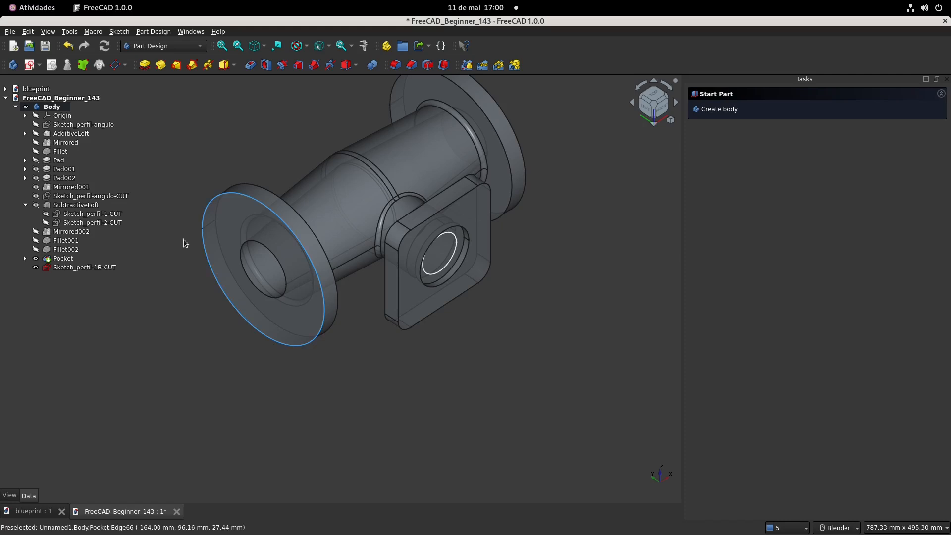
pyautogui.click(28, 66)
pyautogui.scroll(-2, 173, 207)
pyautogui.click(173, 207)
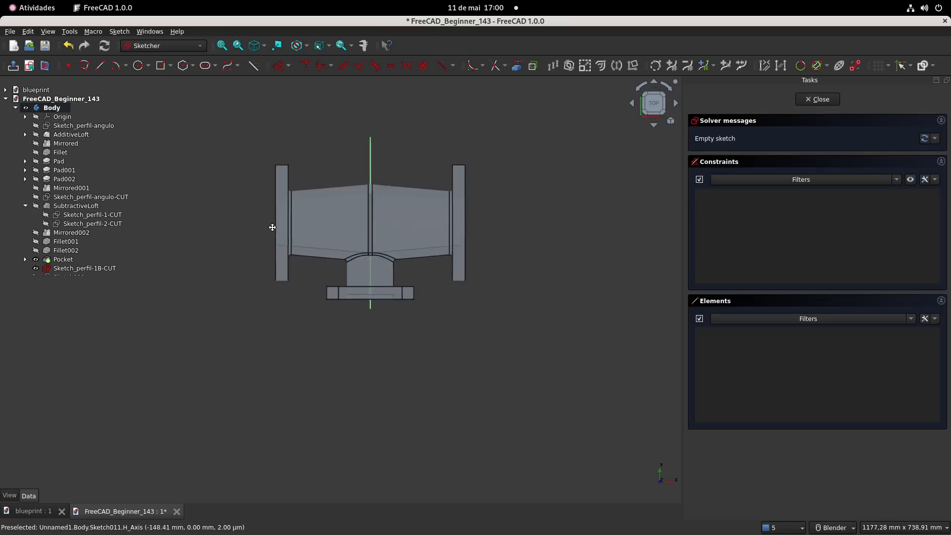
pyautogui.click(69, 260)
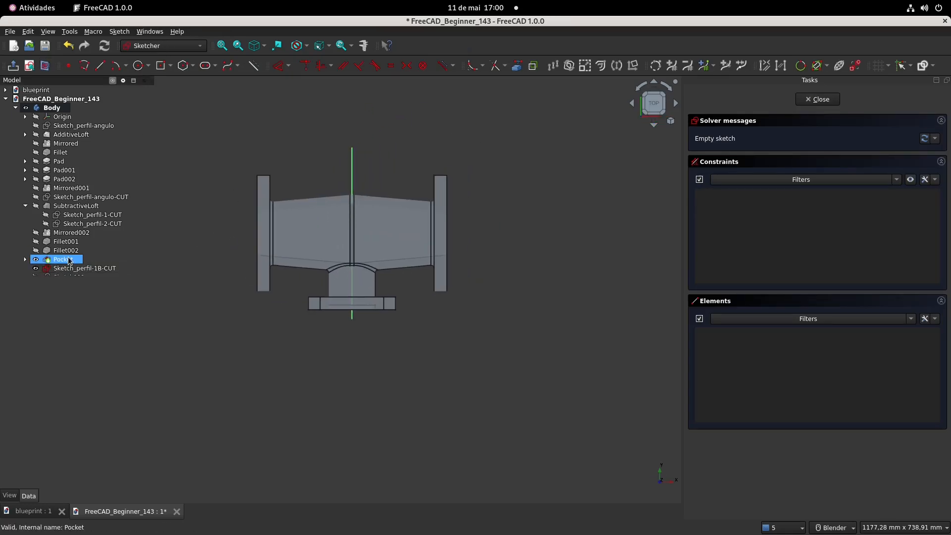
pyautogui.press('space')
pyautogui.scroll(3, 384, 308)
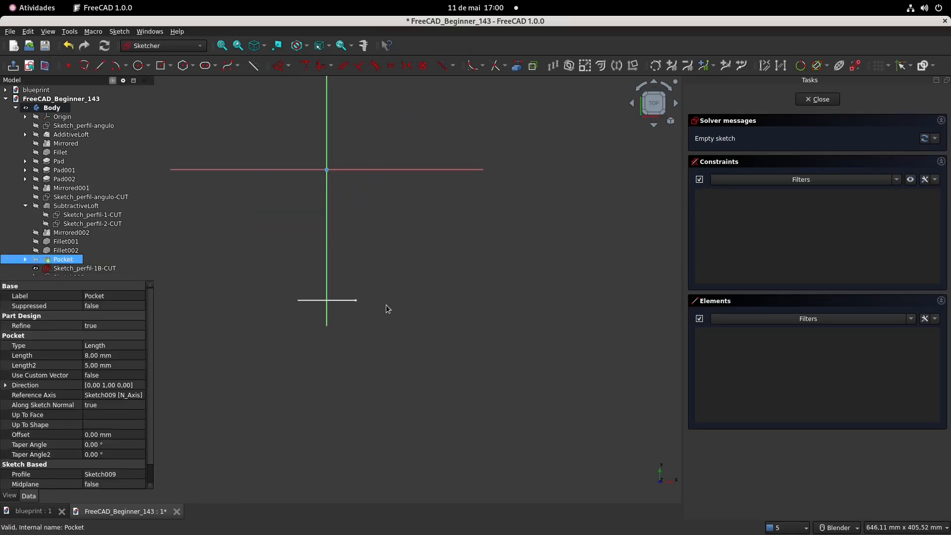
pyautogui.click(518, 66)
pyautogui.scroll(3, 365, 303)
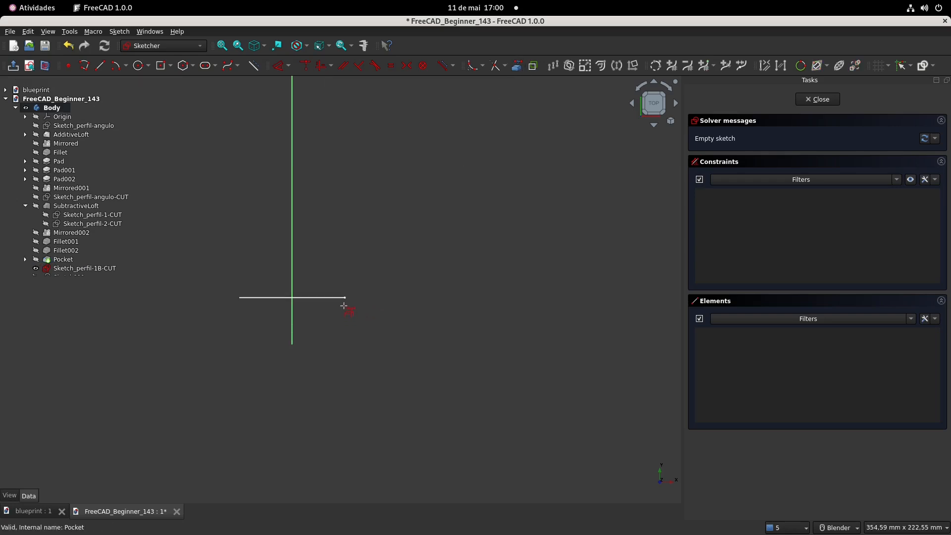
pyautogui.click(346, 299)
# Draw a slanted line from the projected circle endpoint up to the sketch's horizontal axis
pyautogui.keyDown('shift'); pyautogui.moveTo(382, 210); pyautogui.dragTo(425, 334, button='middle'); pyautogui.keyUp('shift')
pyautogui.scroll(-1, 424, 337)
pyautogui.click(100, 66)
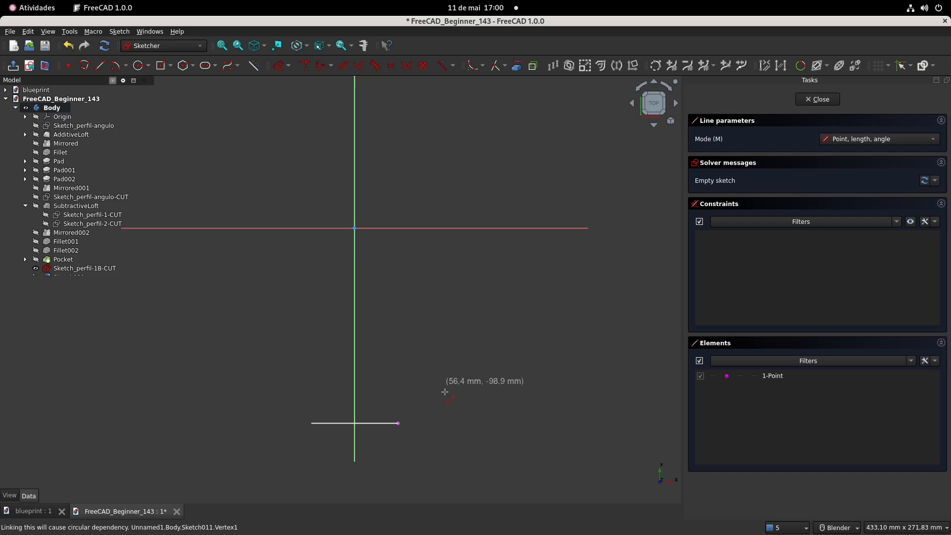
pyautogui.click(399, 423)
pyautogui.click(438, 228)
# Constrain the slanted line to an angle of 1° from the vertical axis and finish the sketch
pyautogui.click(279, 66)
pyautogui.click(420, 269)
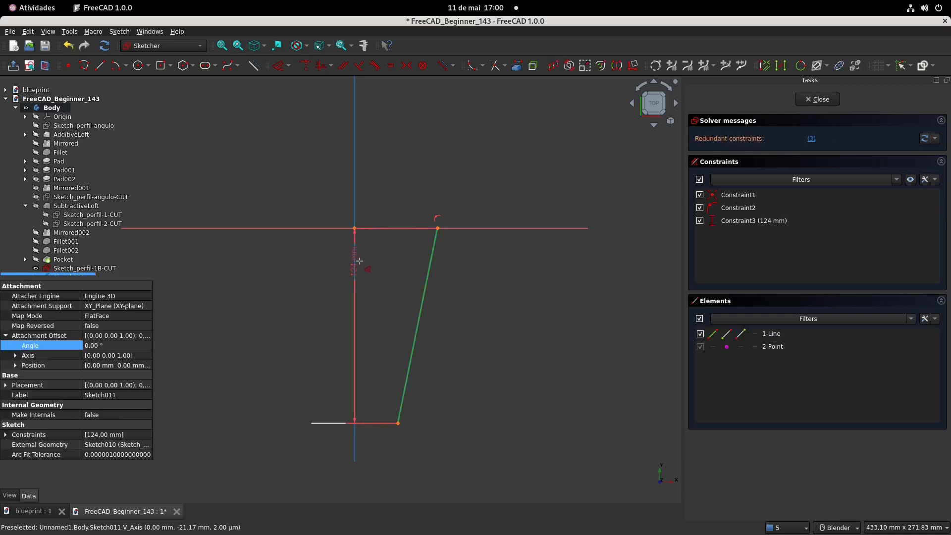
pyautogui.click(358, 265)
pyautogui.click(393, 274)
pyautogui.write('1')
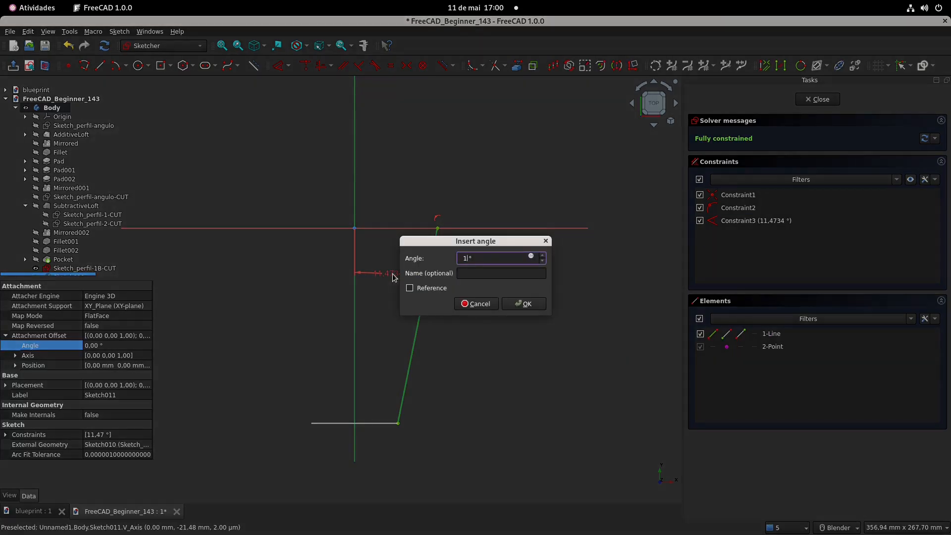
pyautogui.press('Return')
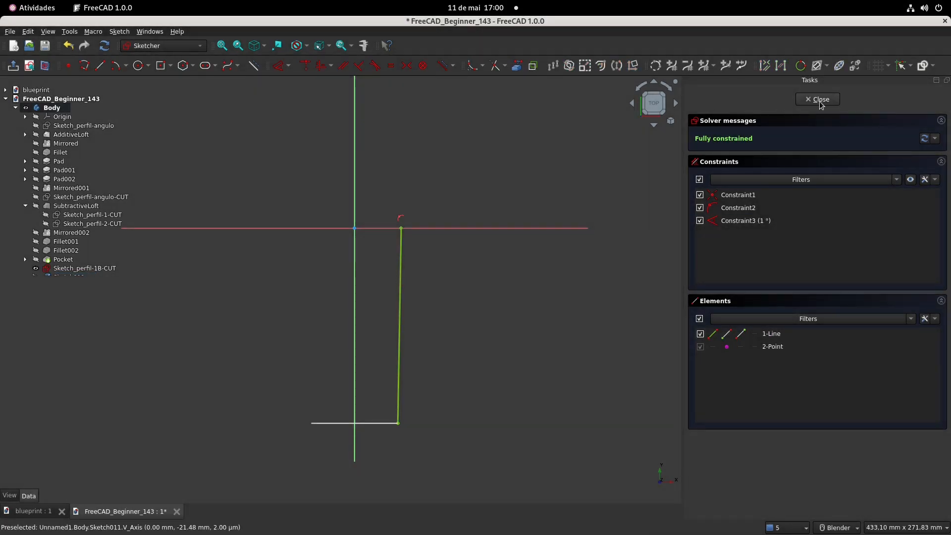
pyautogui.press('Escape')
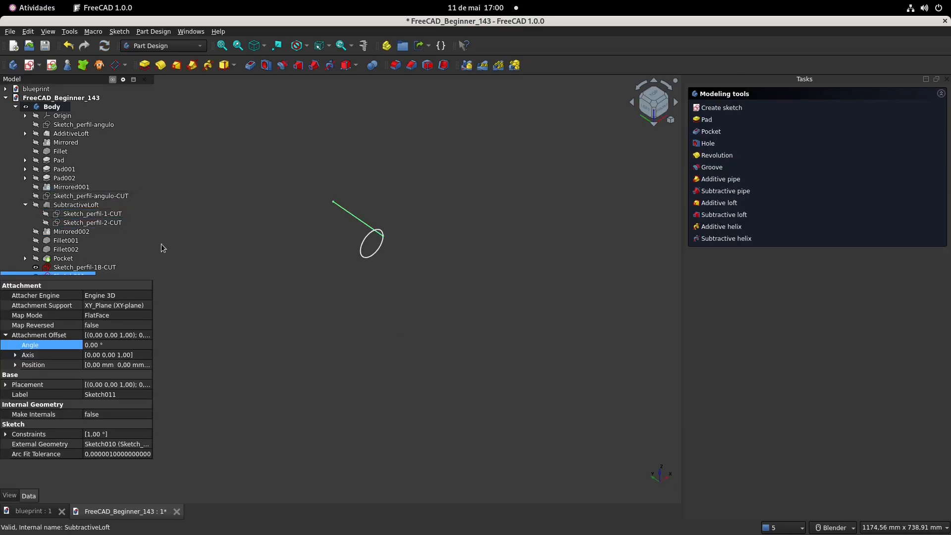
# Rename the 1° line sketch to Sketch_perfil-B-angulo-CUT, following the naming of Sketch_perfil-angulo-CUT
pyautogui.click(25, 205)
pyautogui.click(115, 195)
pyautogui.click(115, 195)
pyautogui.press('Escape')
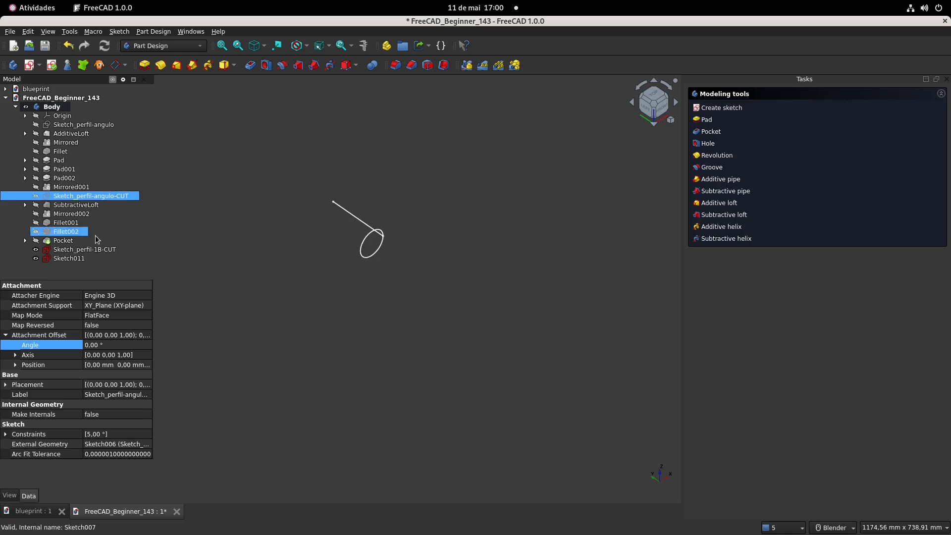
pyautogui.click(74, 259)
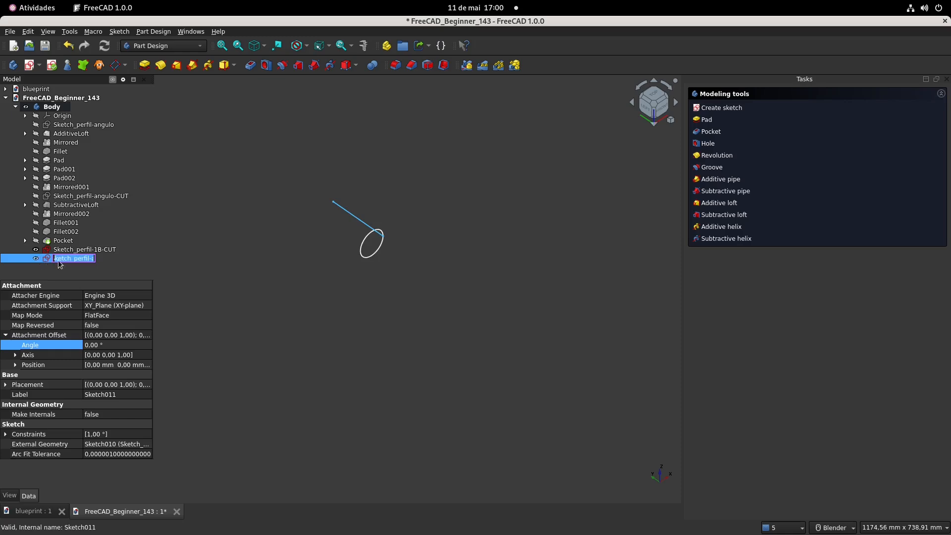
pyautogui.write('a')
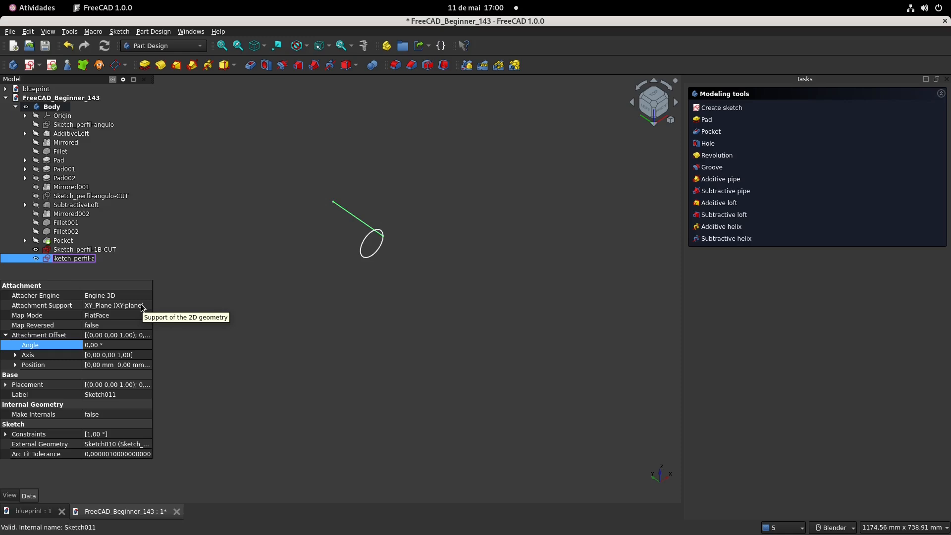
pyautogui.write('B')
pyautogui.press('Return')
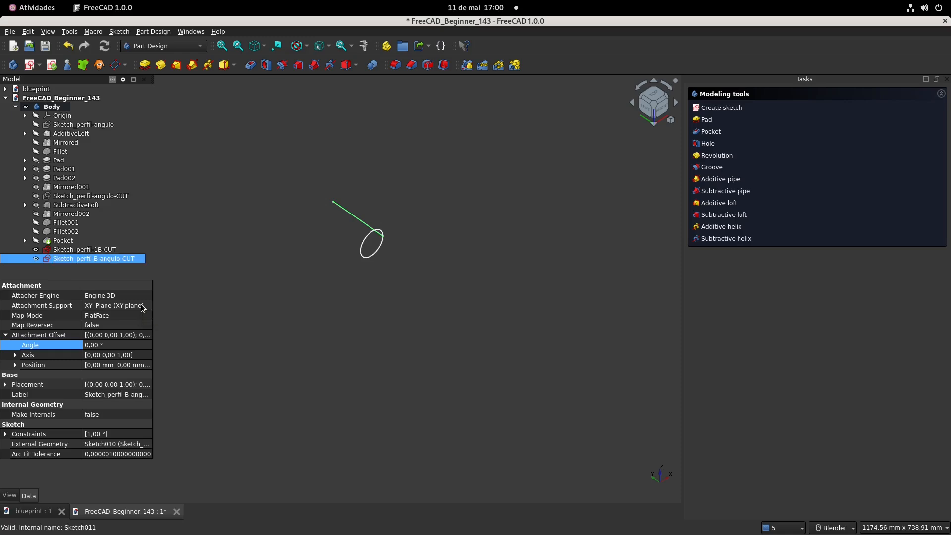
pyautogui.click(255, 246)
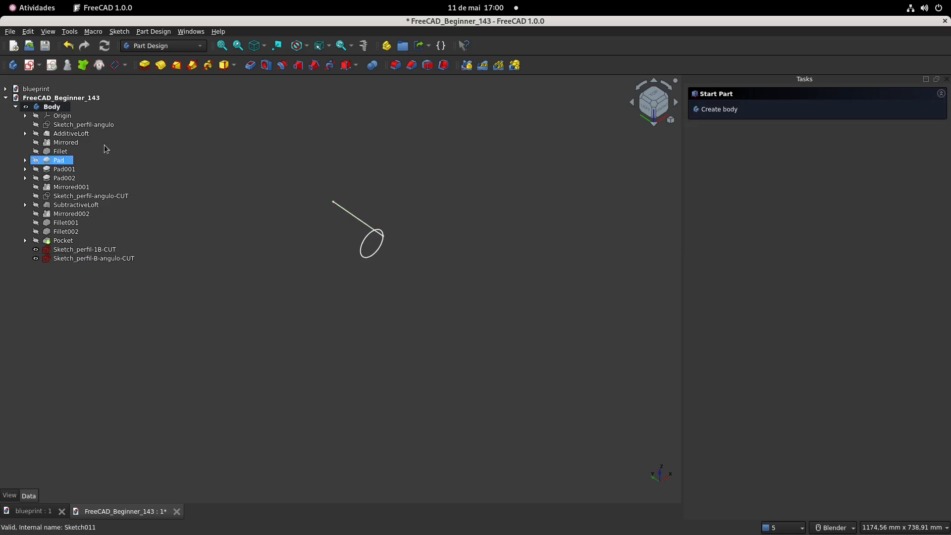
# Create a sketch on the XZ plane and project the inner endpoint of the 1° line as external geometry
pyautogui.click(30, 65)
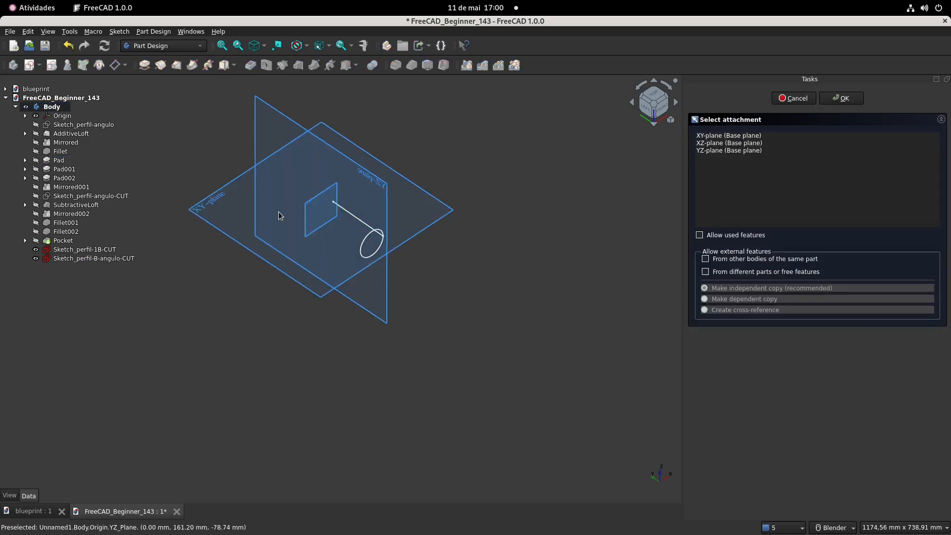
pyautogui.click(311, 215)
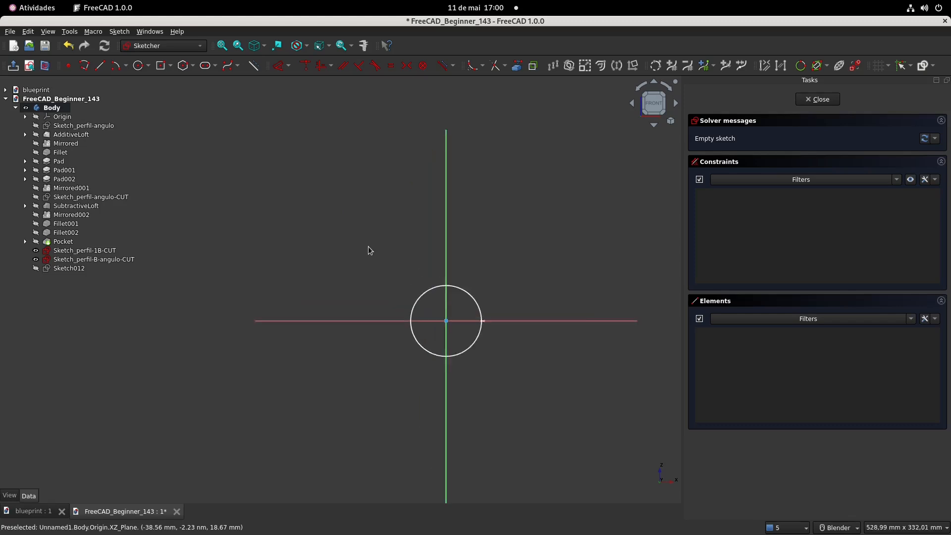
pyautogui.moveTo(310, 208)
pyautogui.mouseDown(button='middle')
pyautogui.moveTo(340, 171)
pyautogui.moveTo(458, 149)
pyautogui.mouseUp(button='middle')
pyautogui.click(495, 65)
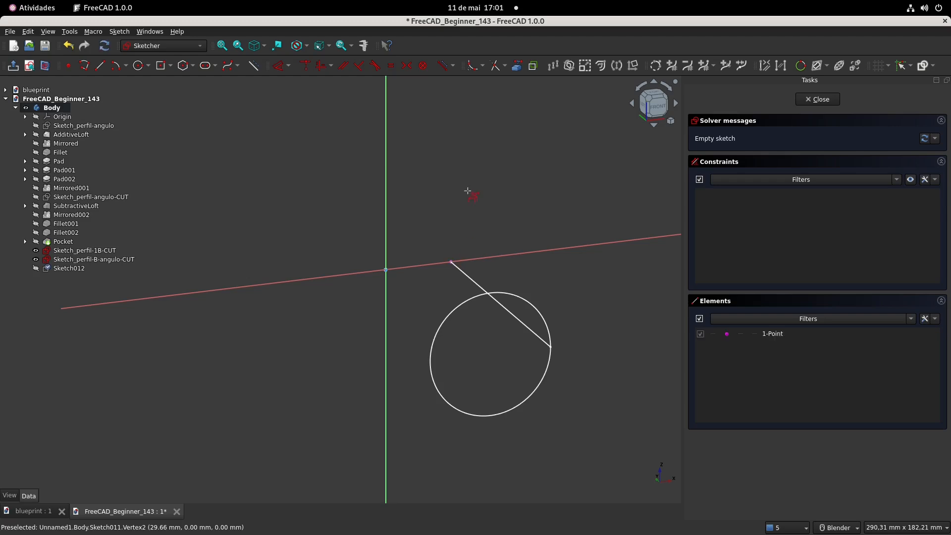
# Draw a circle centred at the origin, constrain it to pass through the projected line endpoint, and finish the sketch
pyautogui.click(139, 65)
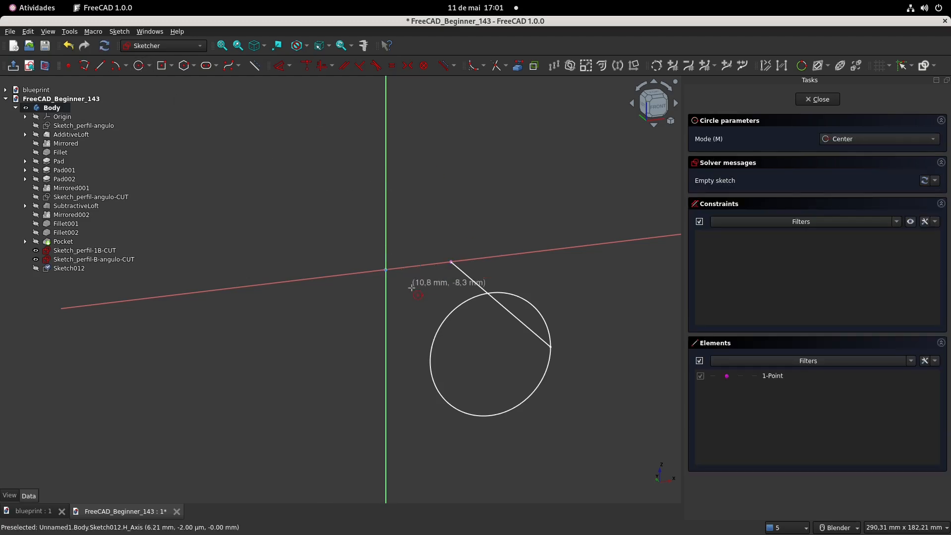
pyautogui.click(387, 269)
pyautogui.click(436, 221)
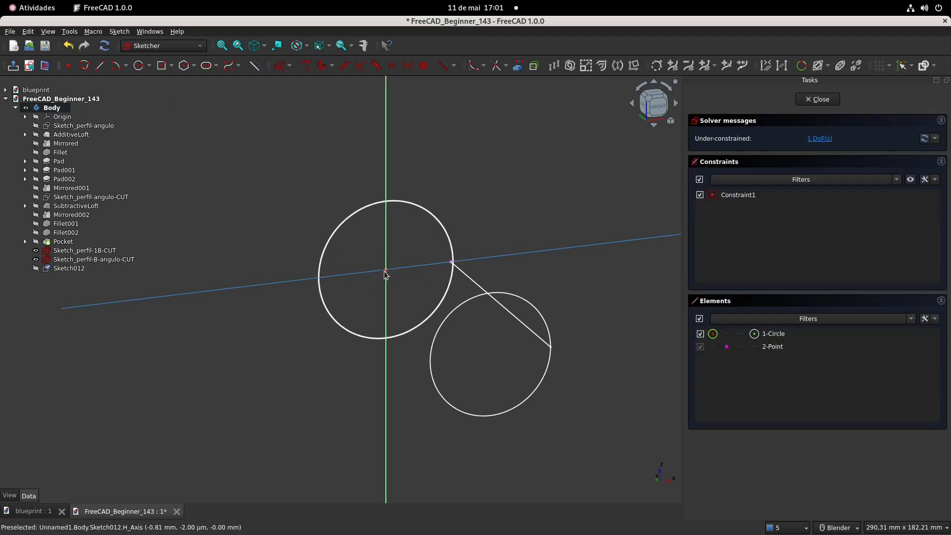
pyautogui.click(417, 271)
pyautogui.scroll(4, 421, 267)
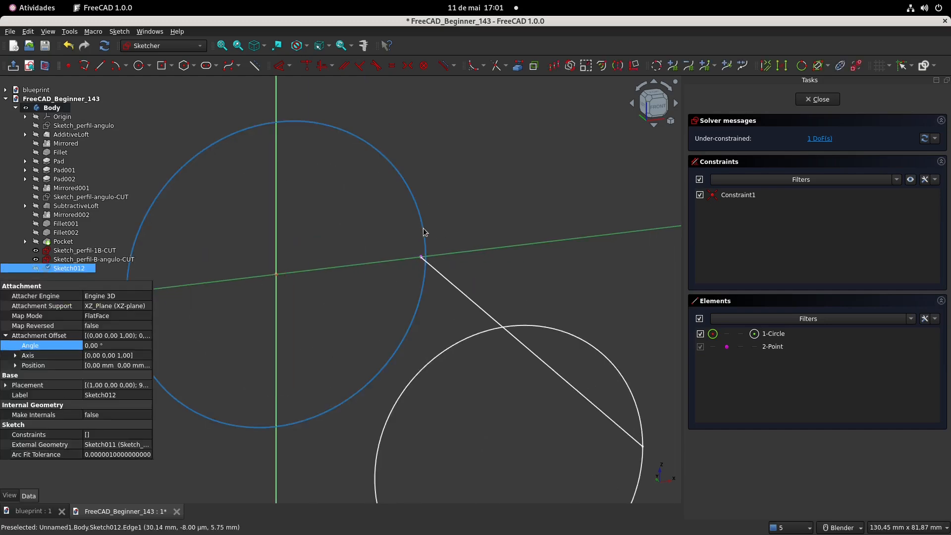
pyautogui.click(421, 259)
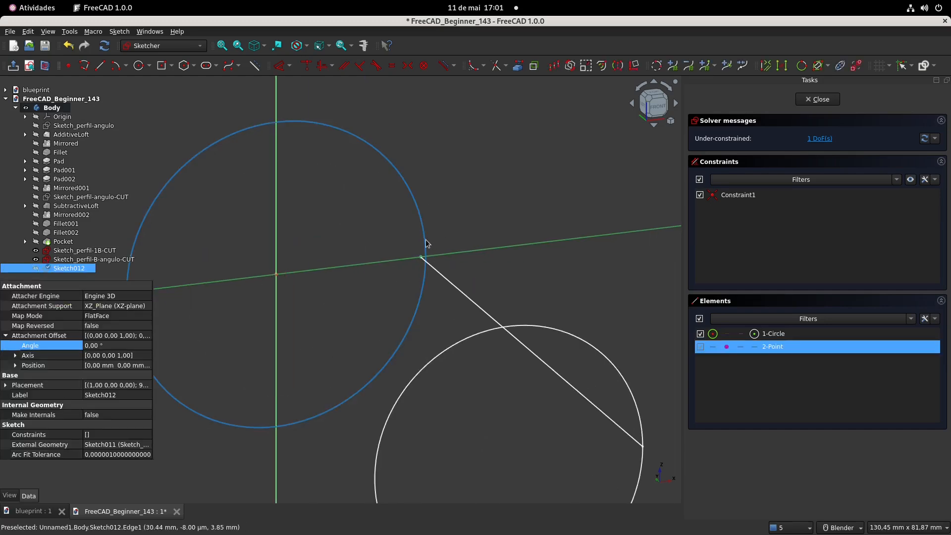
pyautogui.click(427, 243)
pyautogui.click(307, 65)
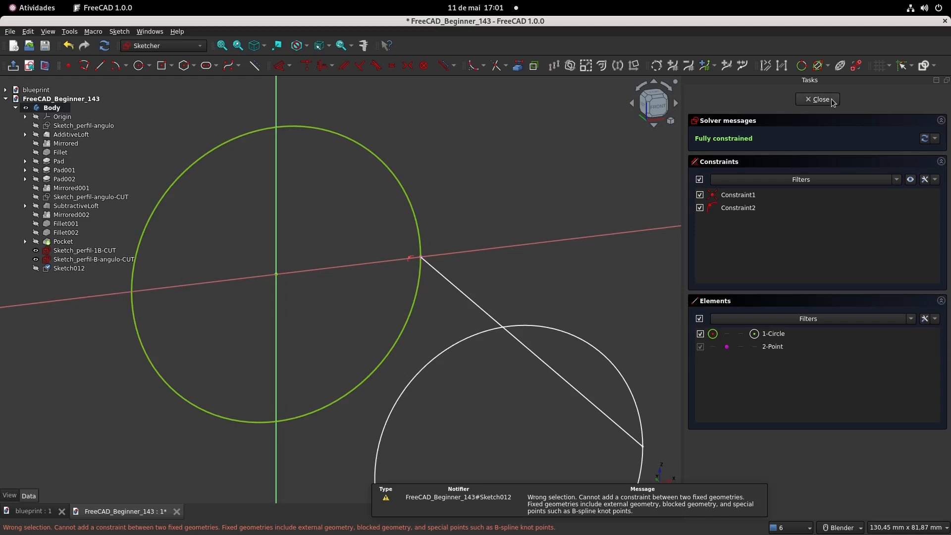
pyautogui.click(819, 99)
# Hide Sketch_perfil-B-angulo-CUT and show the Pocket body again
pyautogui.moveTo(471, 216)
pyautogui.mouseDown(button='middle')
pyautogui.moveTo(318, 228)
pyautogui.moveTo(405, 272)
pyautogui.moveTo(382, 233)
pyautogui.moveTo(486, 299)
pyautogui.moveTo(409, 257)
pyautogui.moveTo(316, 228)
pyautogui.mouseUp(button='middle')
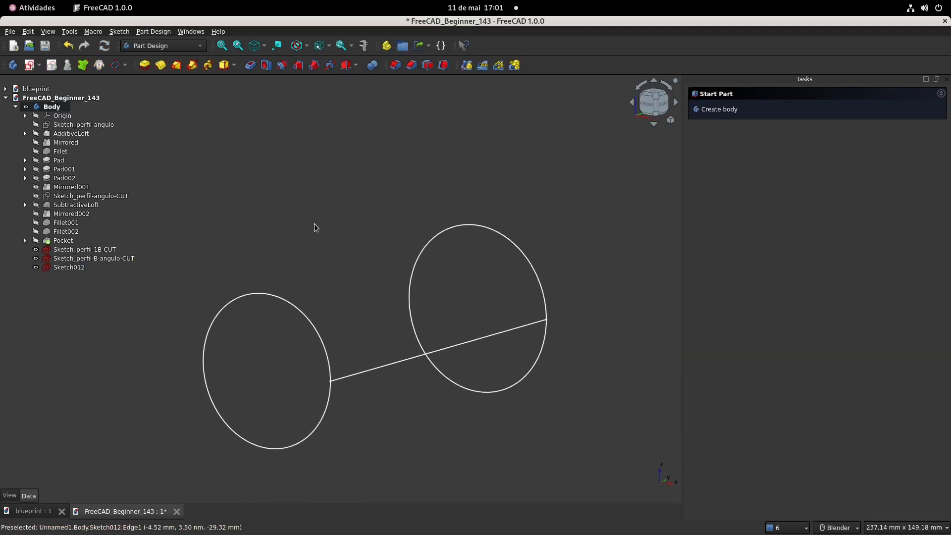
pyautogui.click(94, 258)
pyautogui.press('space')
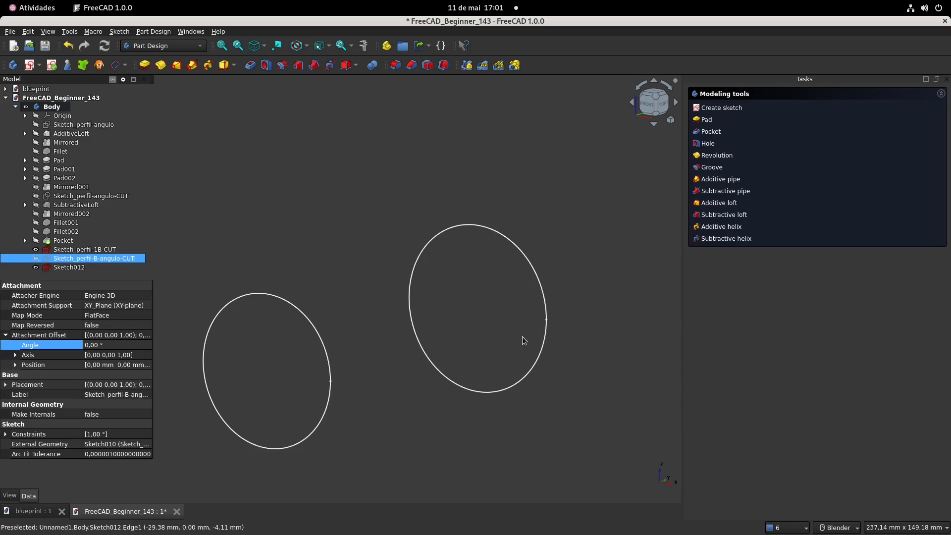
pyautogui.moveTo(545, 324); pyautogui.dragTo(402, 314, button='middle')
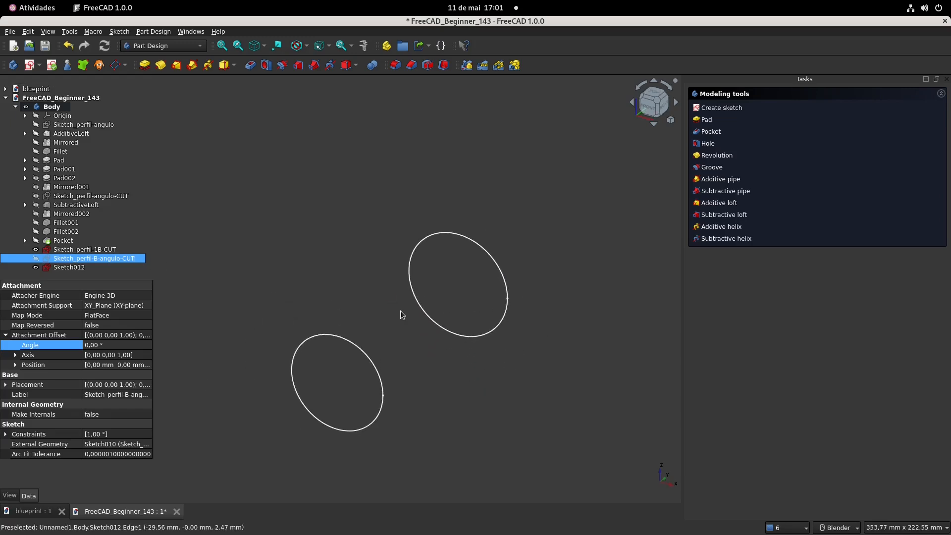
pyautogui.click(63, 240)
pyautogui.press('space')
pyautogui.scroll(-6, 324, 261)
# Cut the branch bore with a subtractive loft from Sketch_perfil-1B-CUT to the Sketch012 circle
pyautogui.click(99, 250)
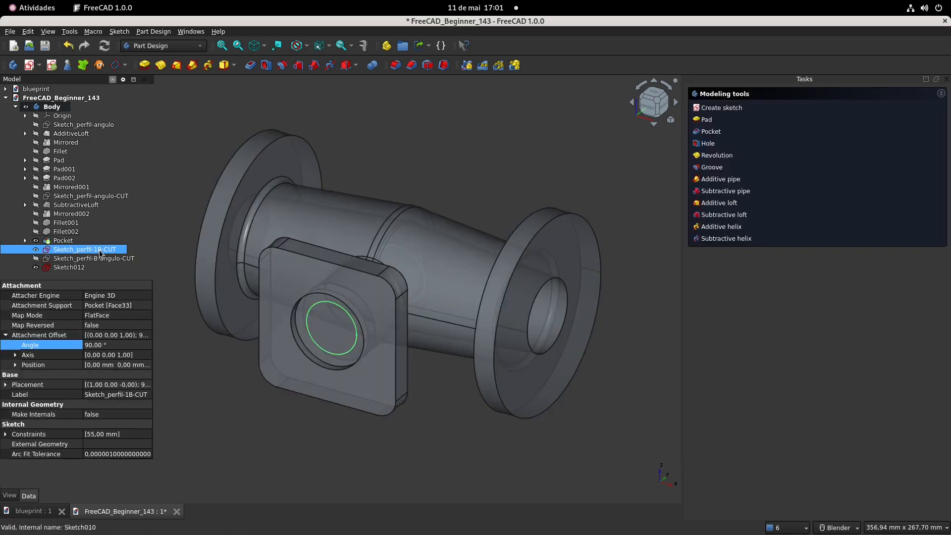
pyautogui.keyDown('ctrl'); pyautogui.click(70, 267); pyautogui.keyUp('ctrl')
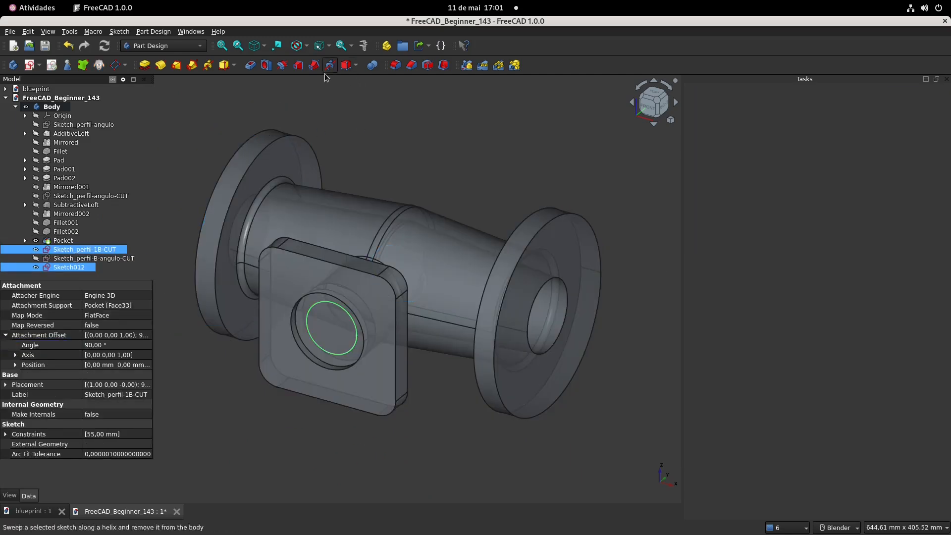
pyautogui.click(299, 66)
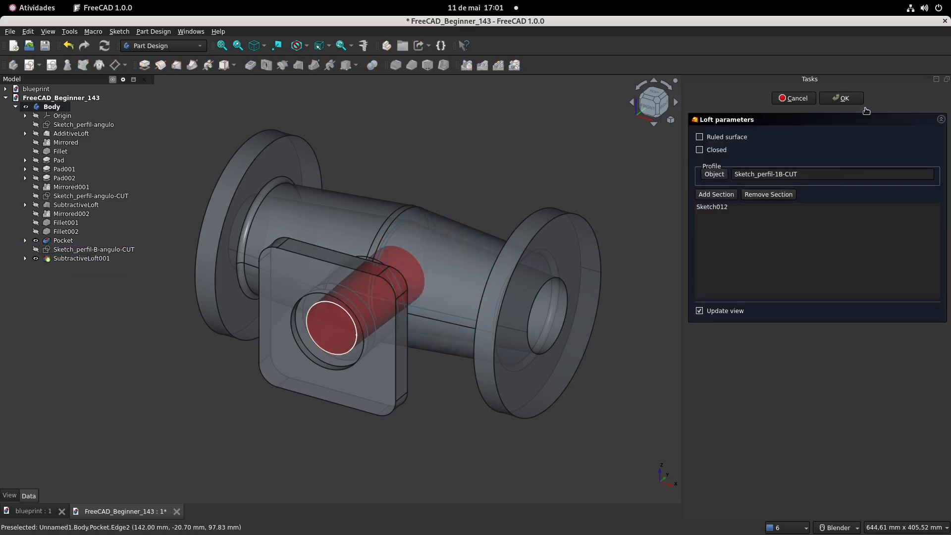
pyautogui.click(842, 98)
# Fillet the inner edge where the branch bore meets the main bore with a 2.5 mm radius
pyautogui.moveTo(497, 198); pyautogui.dragTo(399, 274, button='middle')
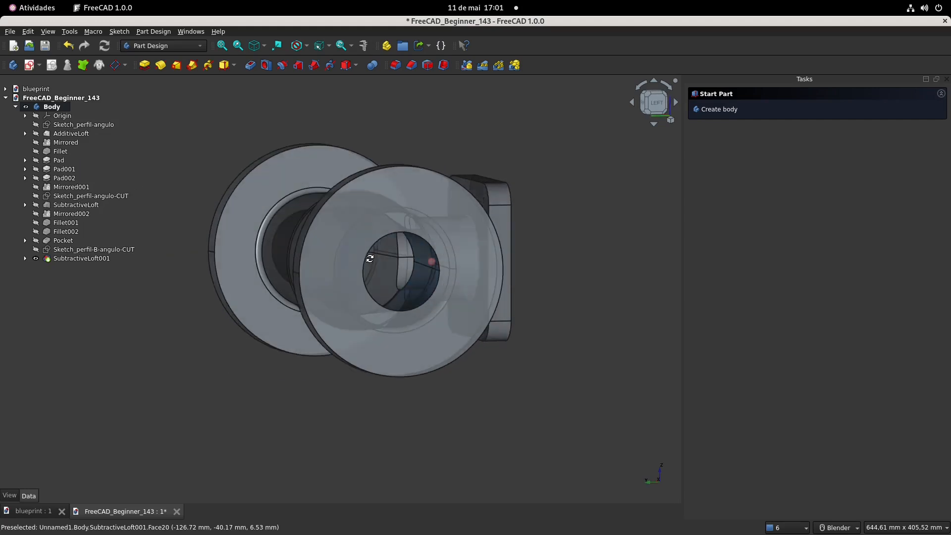
pyautogui.click(399, 276)
pyautogui.click(396, 65)
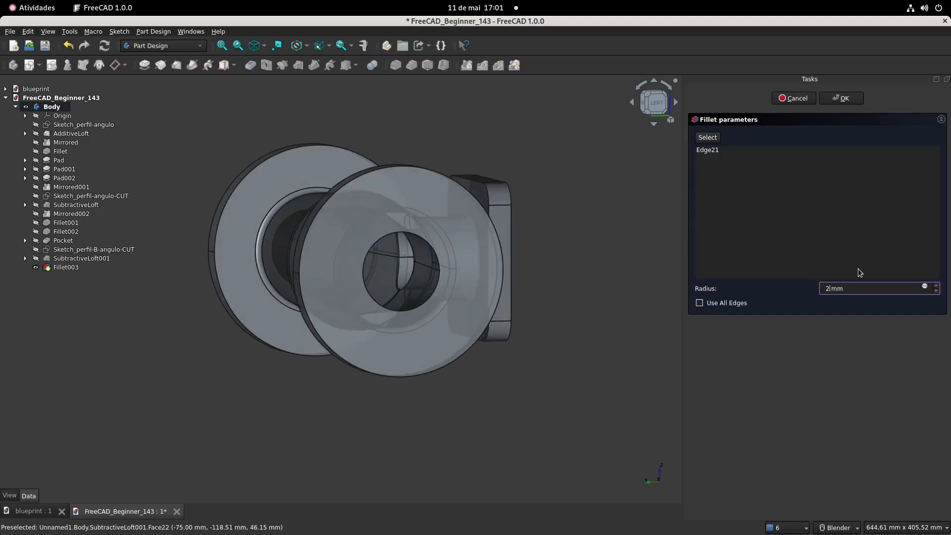
pyautogui.click(842, 98)
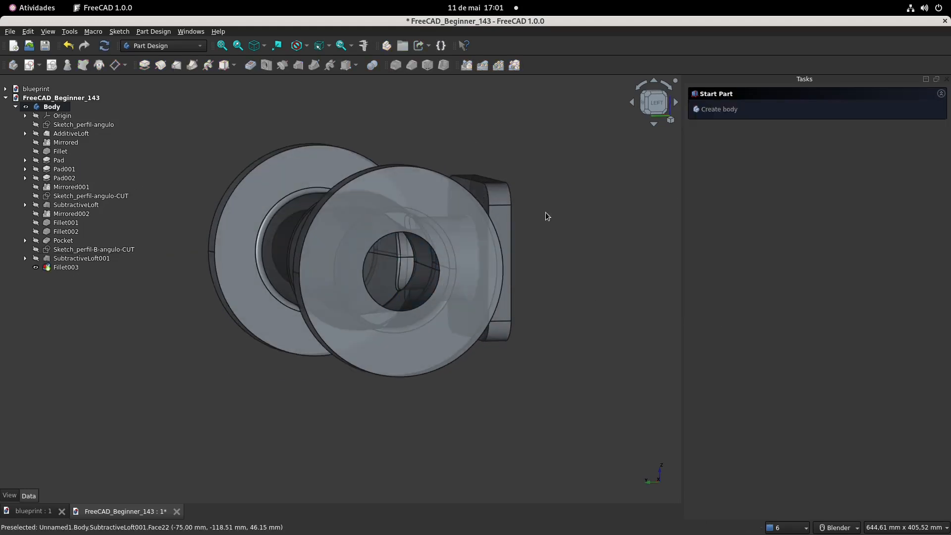
# Compare the model with the blueprint and examine Section A-A for the edge chamfer dimension on the flanges
pyautogui.moveTo(546, 212); pyautogui.dragTo(529, 250, button='middle')
pyautogui.press('0')
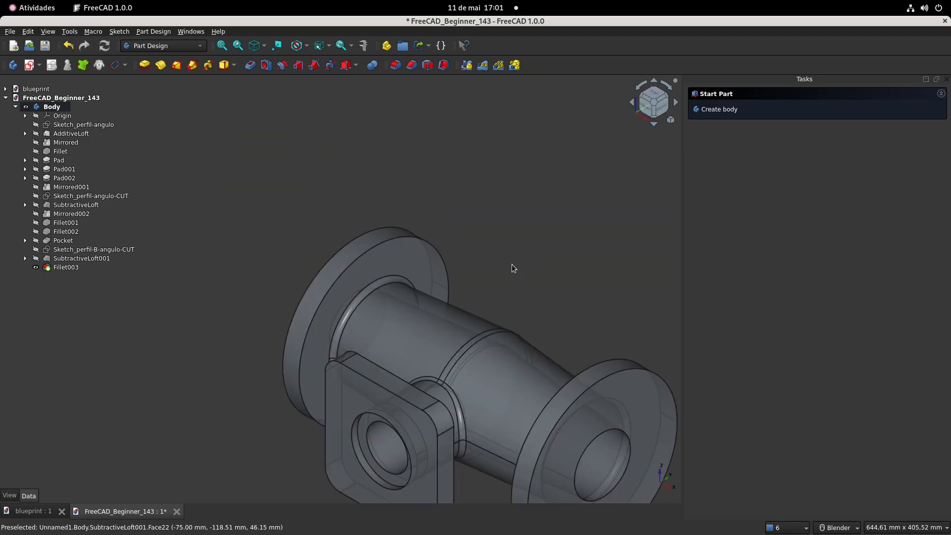
pyautogui.keyDown('shift'); pyautogui.moveTo(511, 287); pyautogui.dragTo(428, 153, button='middle'); pyautogui.keyUp('shift')
pyautogui.click(33, 511)
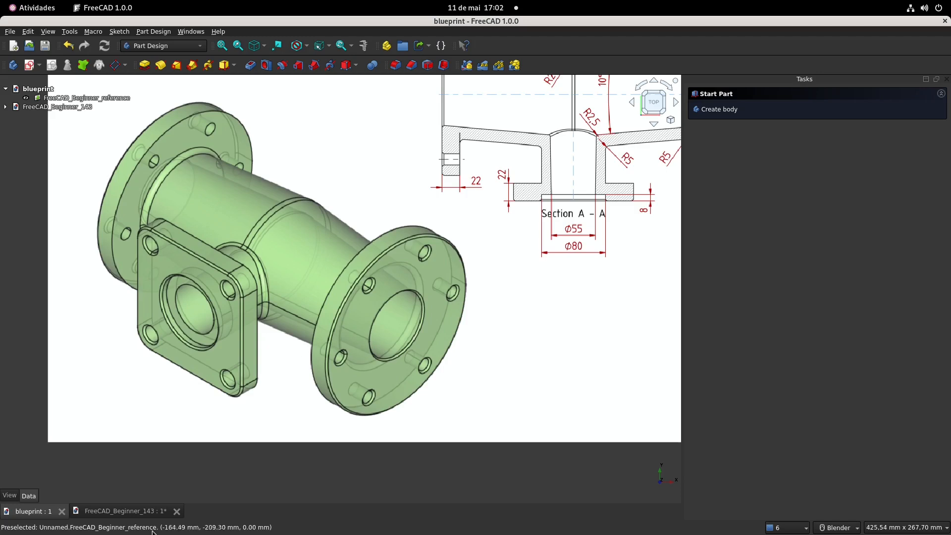
pyautogui.click(106, 509)
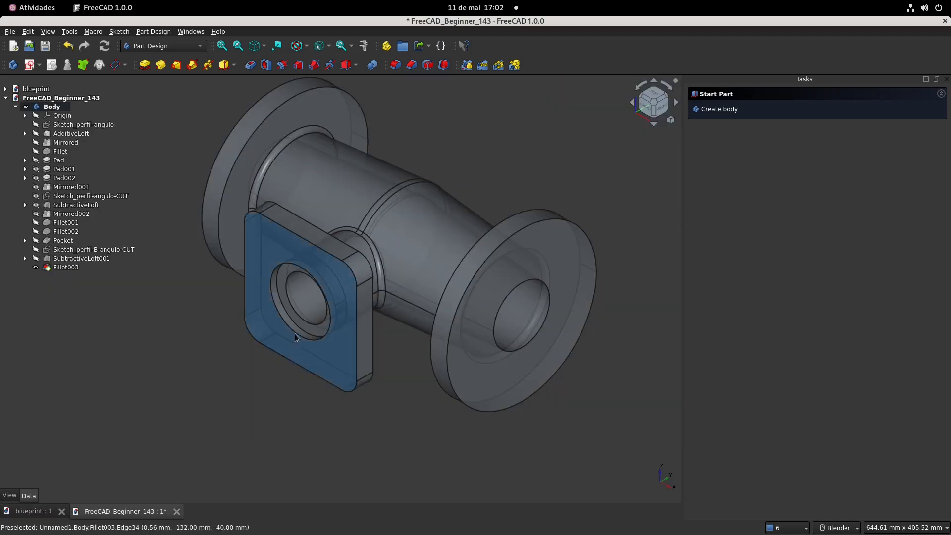
pyautogui.click(333, 305)
pyautogui.click(333, 304)
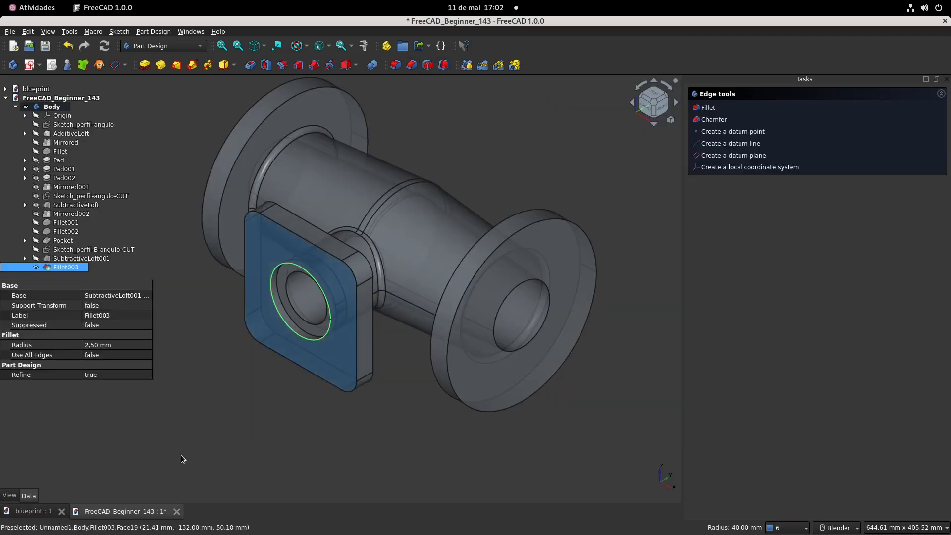
pyautogui.click(31, 511)
pyautogui.moveTo(472, 215)
pyautogui.keyDown('shift'); pyautogui.mouseDown(button='middle')
pyautogui.moveTo(444, 253)
pyautogui.moveTo(383, 294)
pyautogui.mouseUp(button='middle'); pyautogui.keyUp('shift')
pyautogui.moveTo(515, 240)
pyautogui.keyDown('shift'); pyautogui.mouseDown(button='middle')
pyautogui.moveTo(466, 286)
pyautogui.moveTo(460, 345)
pyautogui.mouseUp(button='middle'); pyautogui.keyUp('shift')
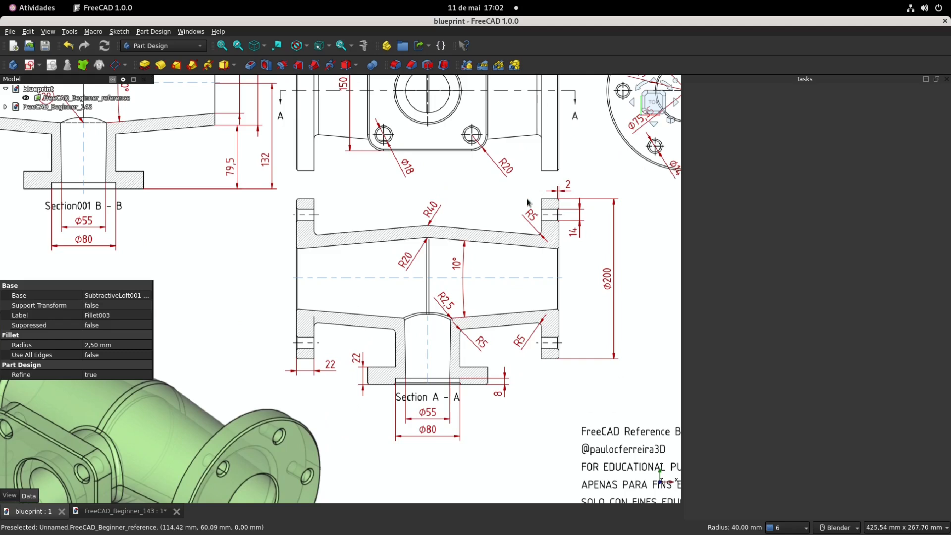
pyautogui.keyDown('shift'); pyautogui.moveTo(336, 186); pyautogui.dragTo(378, 170, button='middle'); pyautogui.keyUp('shift')
pyautogui.keyDown('shift'); pyautogui.moveTo(378, 171); pyautogui.dragTo(356, 162, button='middle'); pyautogui.keyUp('shift')
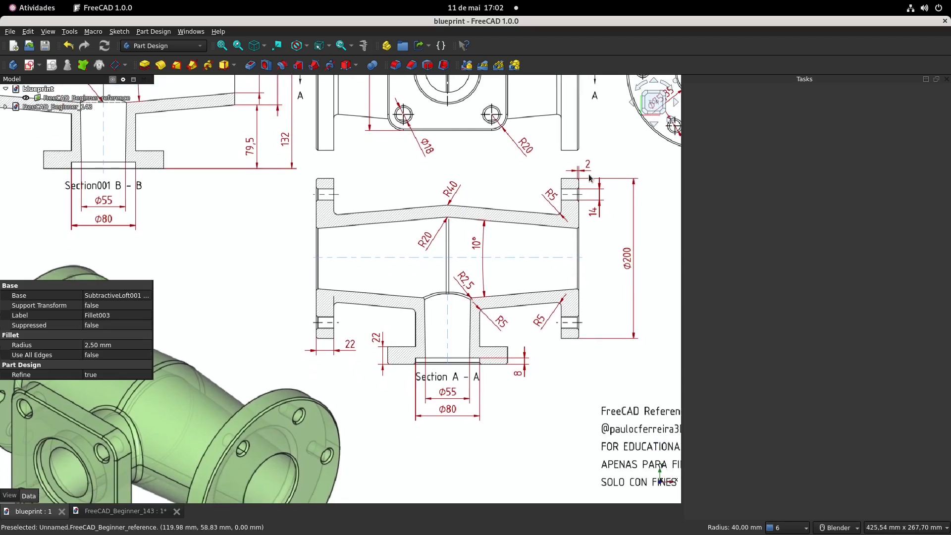
pyautogui.keyDown('shift'); pyautogui.moveTo(477, 292); pyautogui.dragTo(517, 193, button='middle'); pyautogui.keyUp('shift')
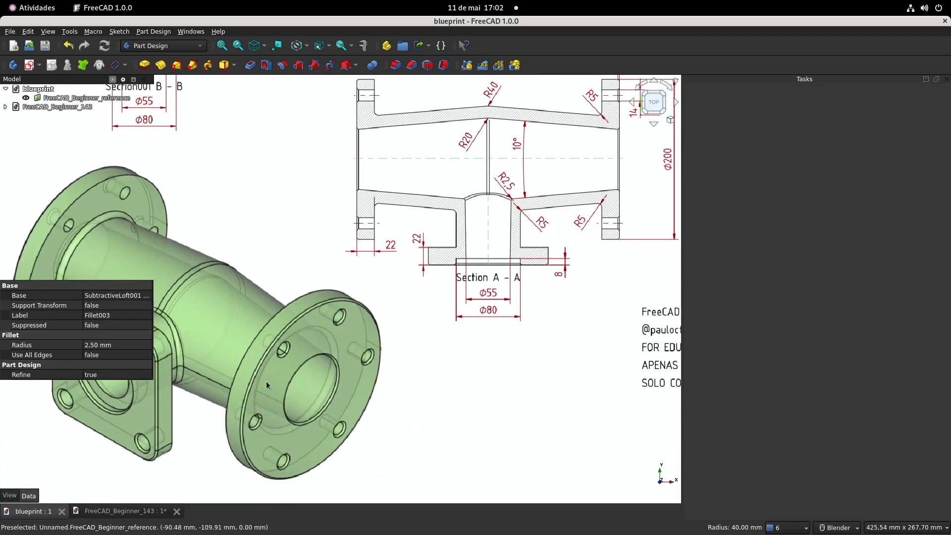
pyautogui.click(113, 516)
pyautogui.click(527, 181)
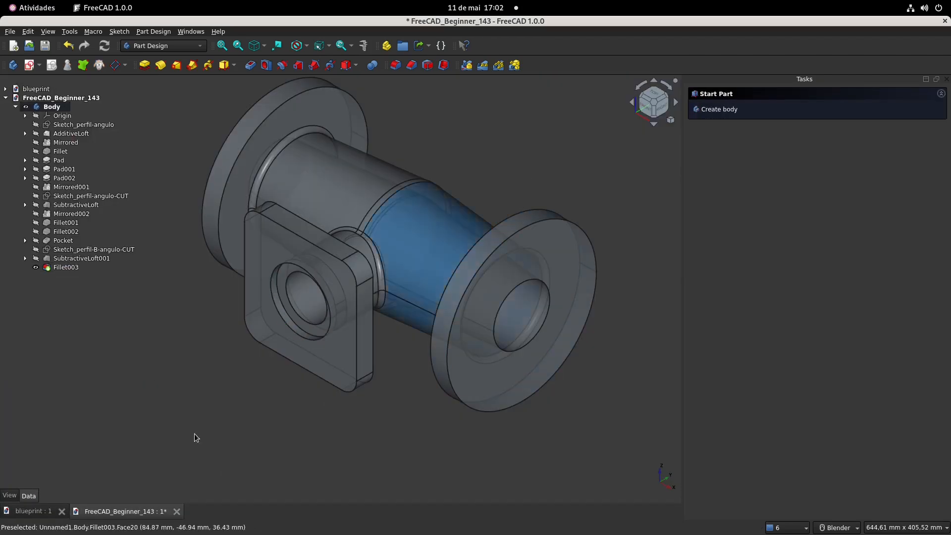
pyautogui.click(30, 512)
pyautogui.scroll(3, 492, 310)
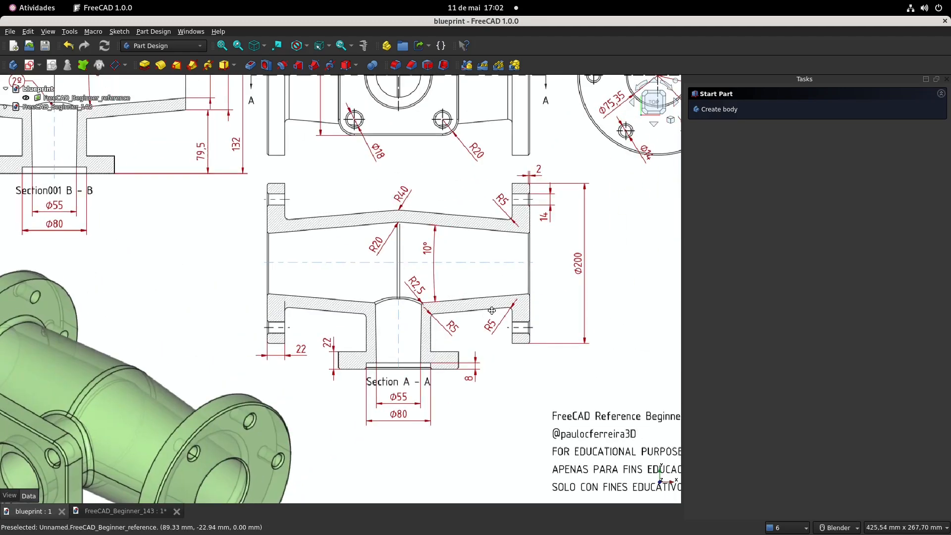
pyautogui.scroll(-3, 492, 311)
pyautogui.click(119, 511)
# Chamfer the outer face edges of both round flanges, the branch recess edge and the square flange's front edge by 2 mm
pyautogui.click(564, 222)
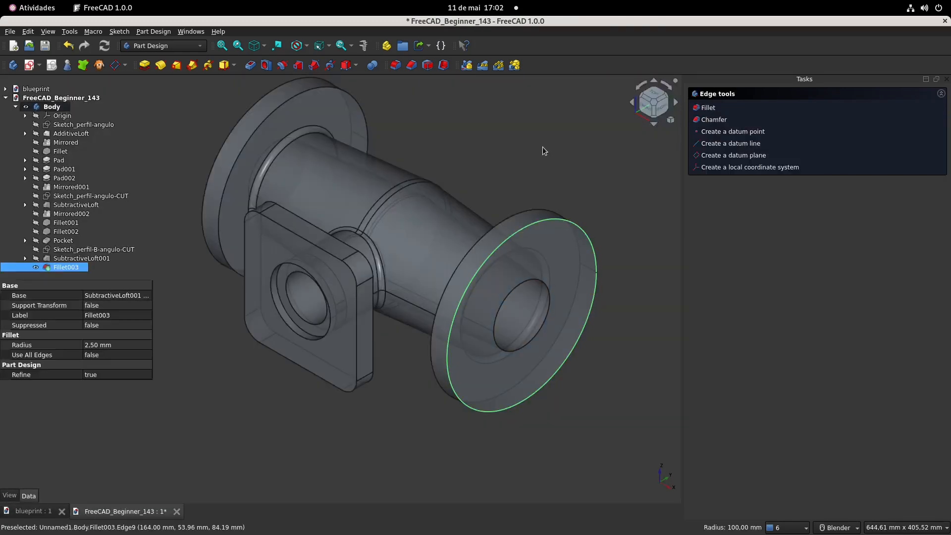
pyautogui.keyDown('shift'); pyautogui.moveTo(544, 112); pyautogui.dragTo(550, 126, button='middle'); pyautogui.keyUp('shift')
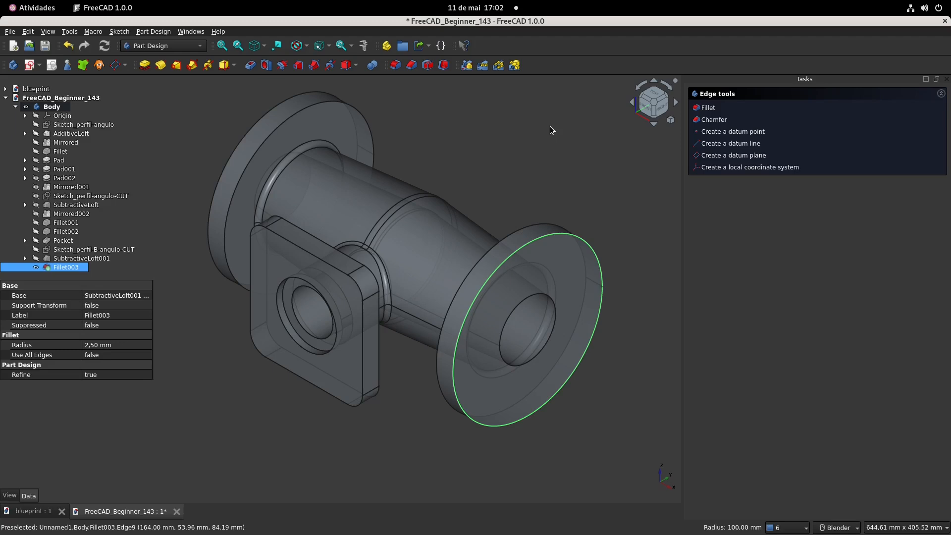
pyautogui.click(411, 65)
pyautogui.write('2')
pyautogui.click(707, 137)
pyautogui.click(210, 213)
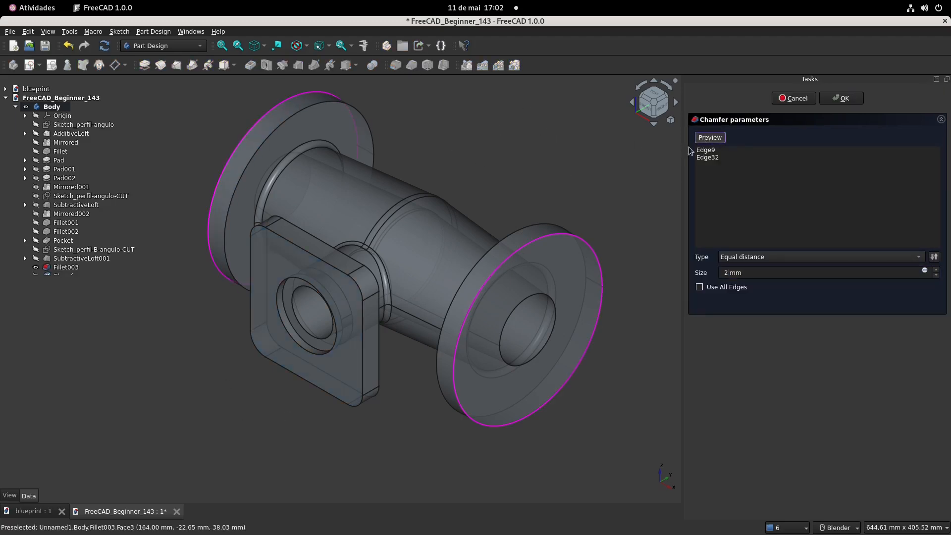
pyautogui.click(313, 353)
pyautogui.click(314, 384)
pyautogui.click(709, 137)
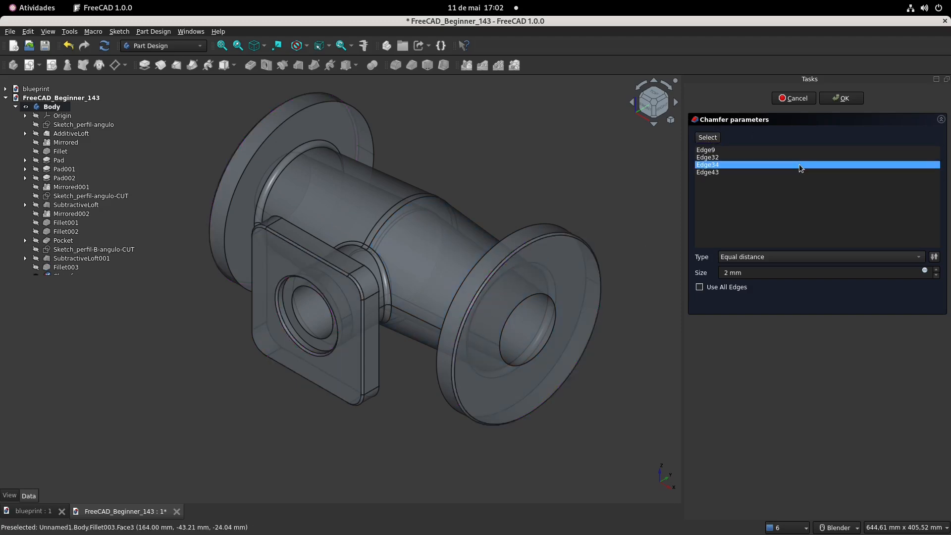
pyautogui.click(843, 98)
pyautogui.scroll(-1, 462, 215)
pyautogui.scroll(-1, 455, 228)
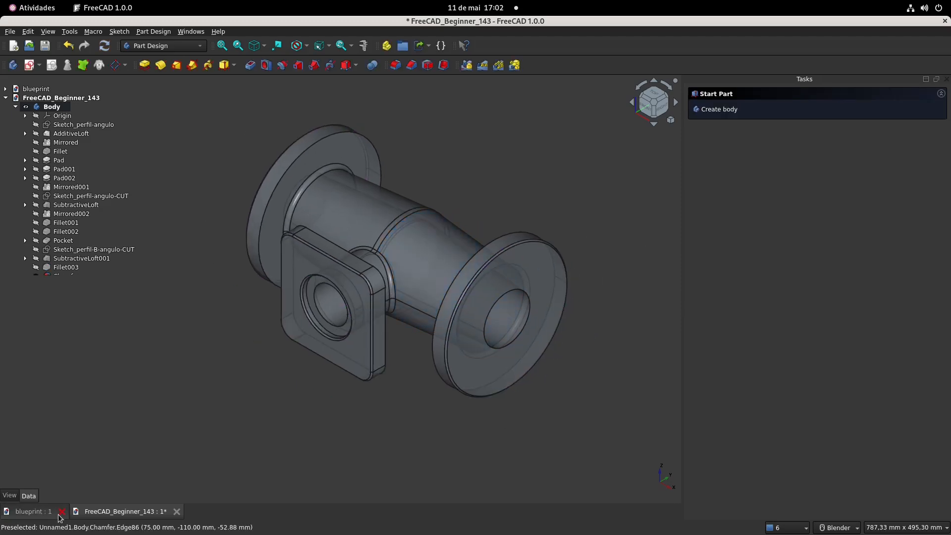
# Edit the 2 mm chamfer to include the bore edges at both round flange faces, checking them against the blueprint
pyautogui.click(32, 511)
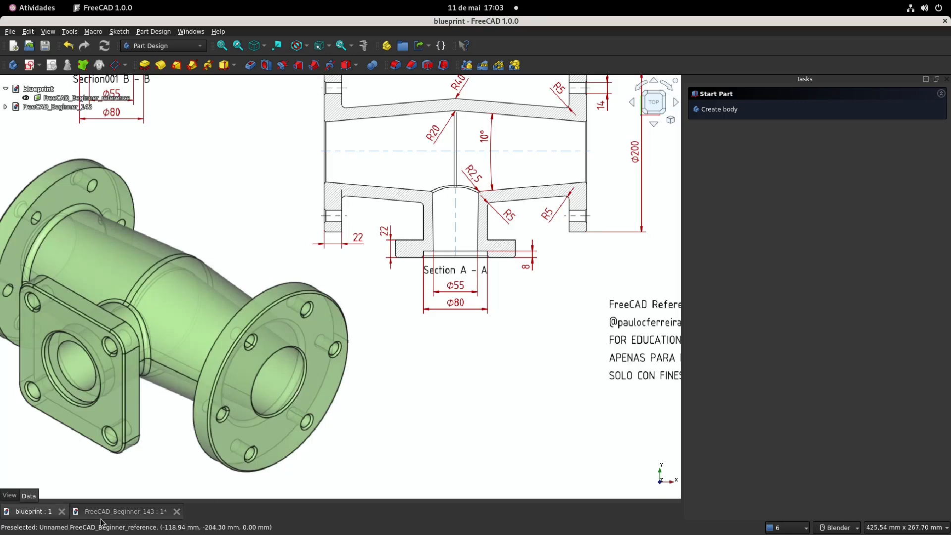
pyautogui.click(124, 511)
pyautogui.click(54, 275)
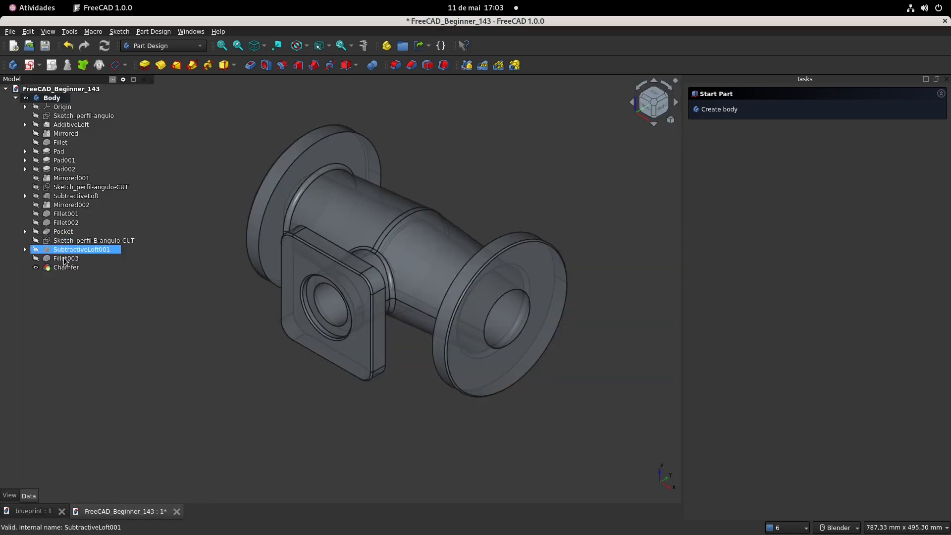
pyautogui.doubleClick(62, 269)
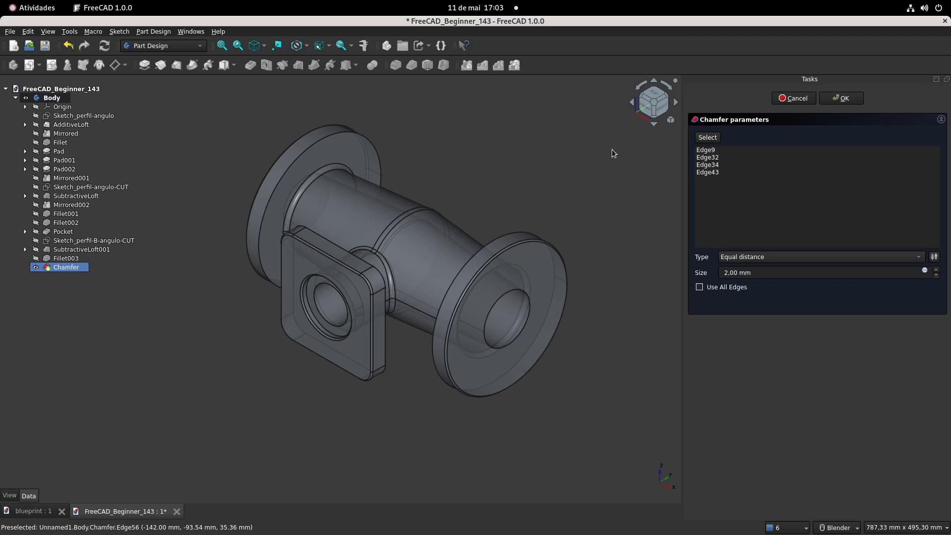
pyautogui.click(707, 137)
pyautogui.click(514, 338)
pyautogui.moveTo(257, 269); pyautogui.dragTo(466, 278, button='middle')
pyautogui.click(186, 258)
pyautogui.click(710, 137)
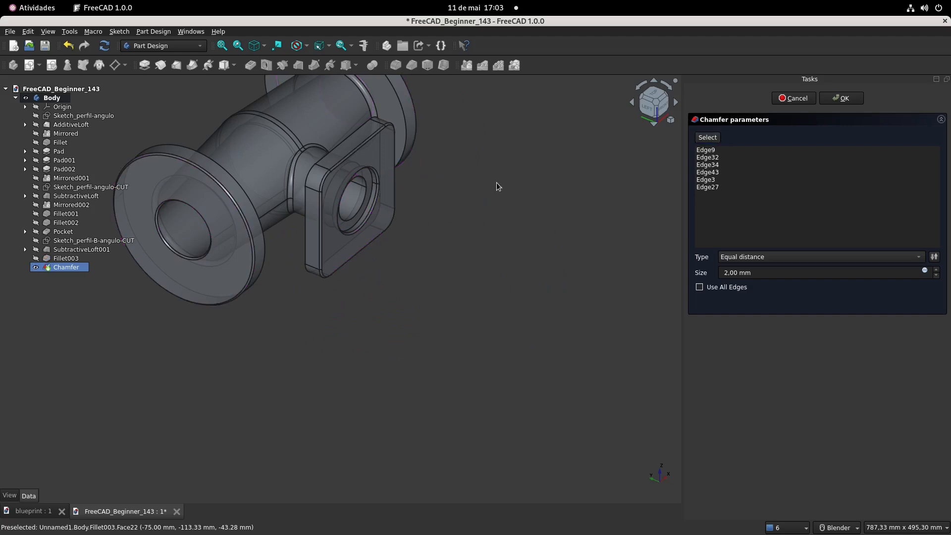
pyautogui.moveTo(497, 184); pyautogui.dragTo(505, 293, button='middle')
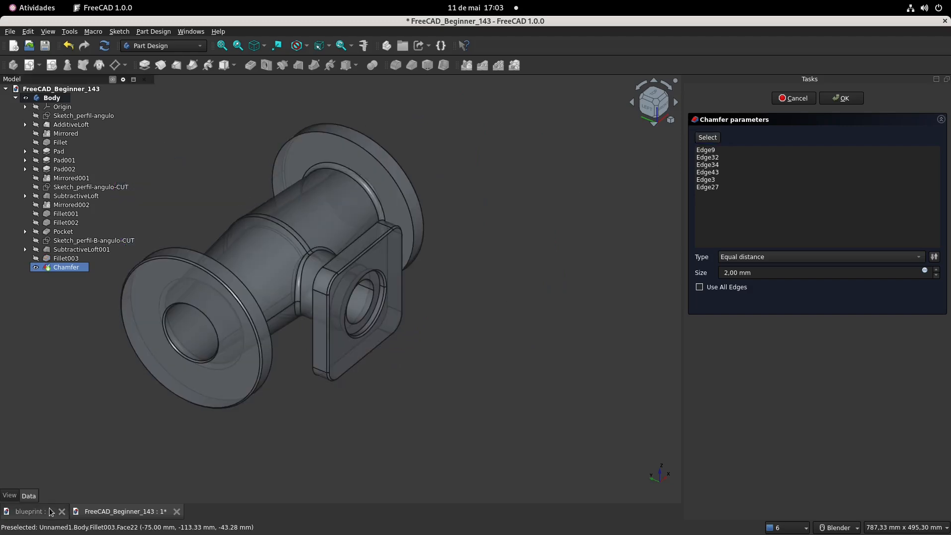
pyautogui.click(32, 511)
pyautogui.keyDown('shift'); pyautogui.moveTo(179, 386); pyautogui.dragTo(293, 363, button='middle'); pyautogui.keyUp('shift')
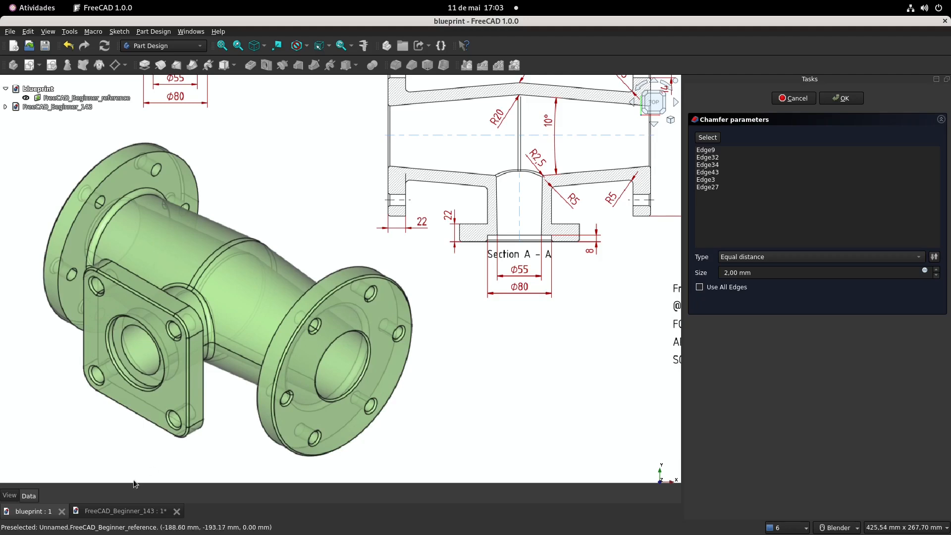
pyautogui.hotkey('ctrl', 'Tab')
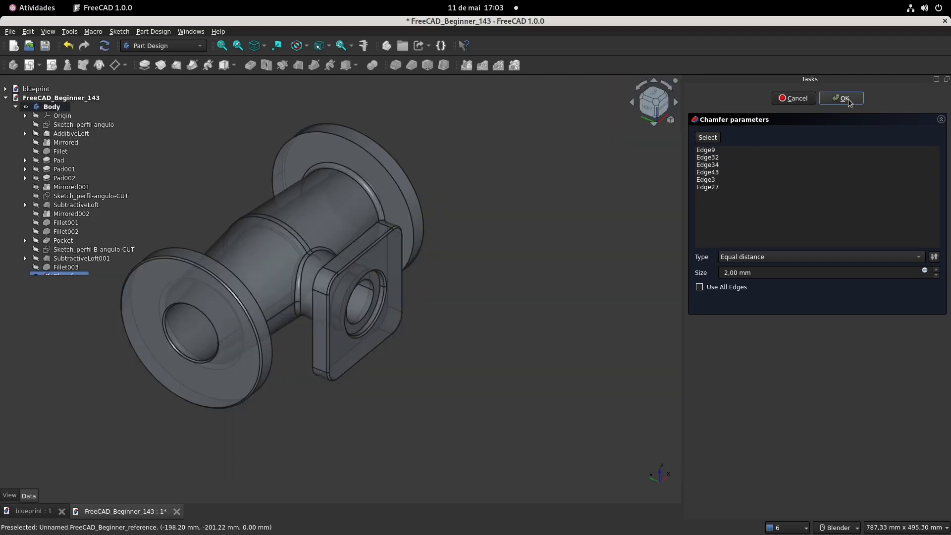
pyautogui.moveTo(479, 201); pyautogui.dragTo(318, 259, button='middle')
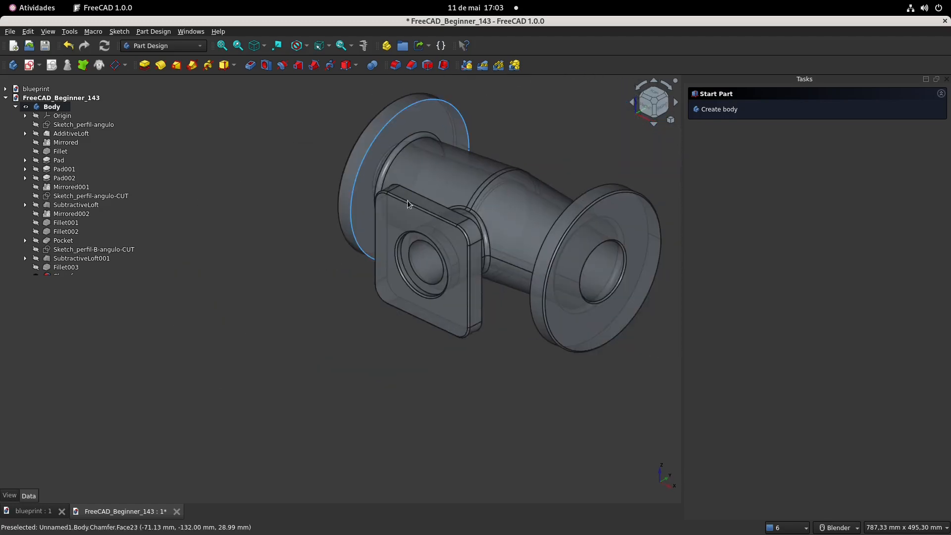
# Check the flange bolt hole layout and diameters on the blueprint, and save the FreeCAD_Beginner_143 document
pyautogui.click(32, 511)
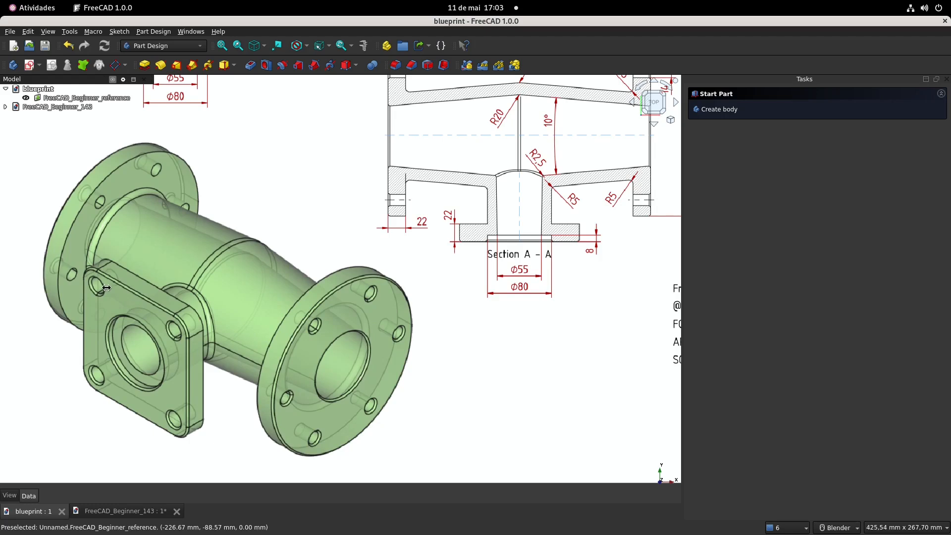
pyautogui.scroll(-5, 106, 292)
pyautogui.scroll(8, 342, 188)
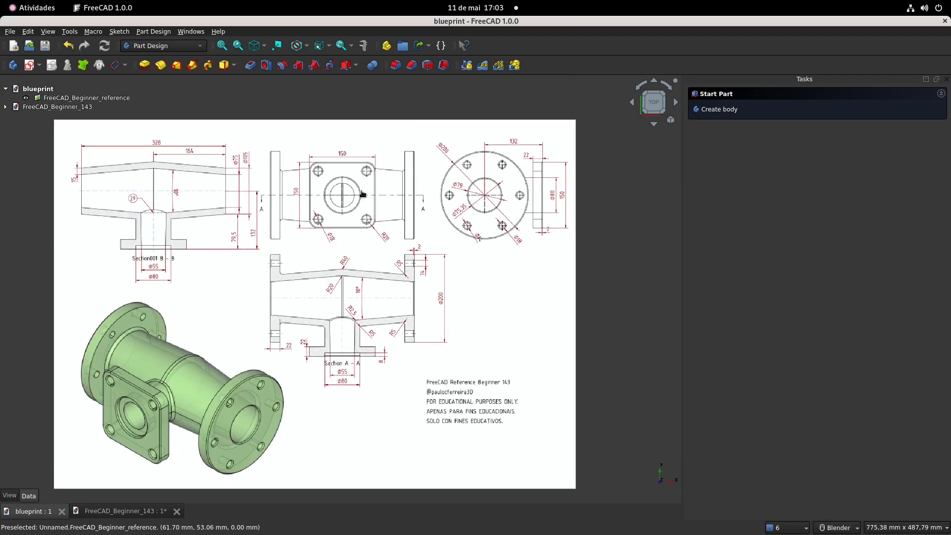
pyautogui.scroll(1, 347, 173)
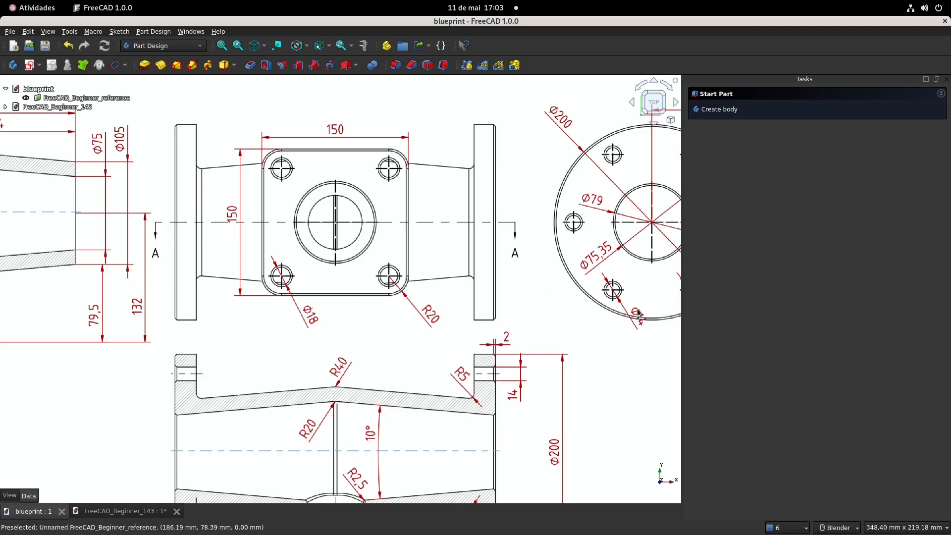
pyautogui.click(140, 511)
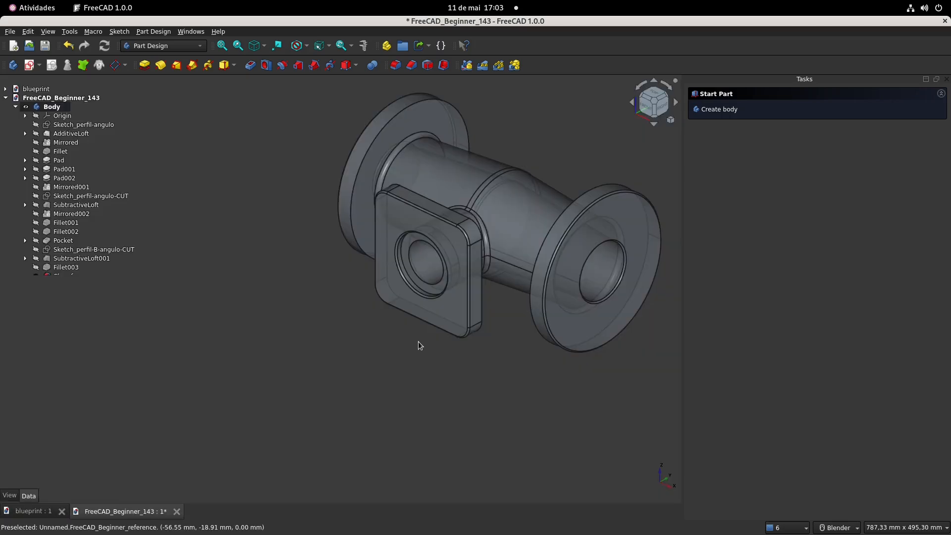
pyautogui.hotkey('ctrl', 's')
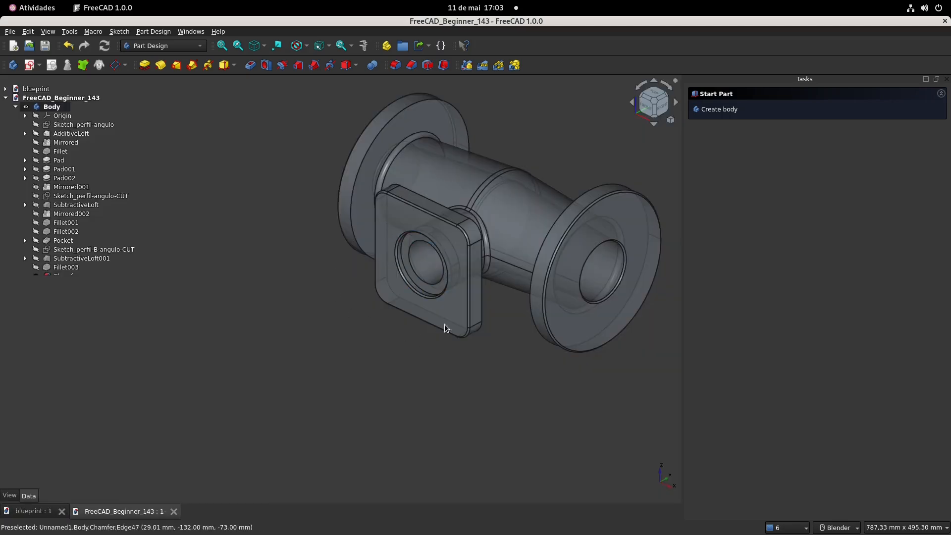
# Create a sketch on the square flange's front face and project one rounded corner arc as external geometry
pyautogui.click(396, 218)
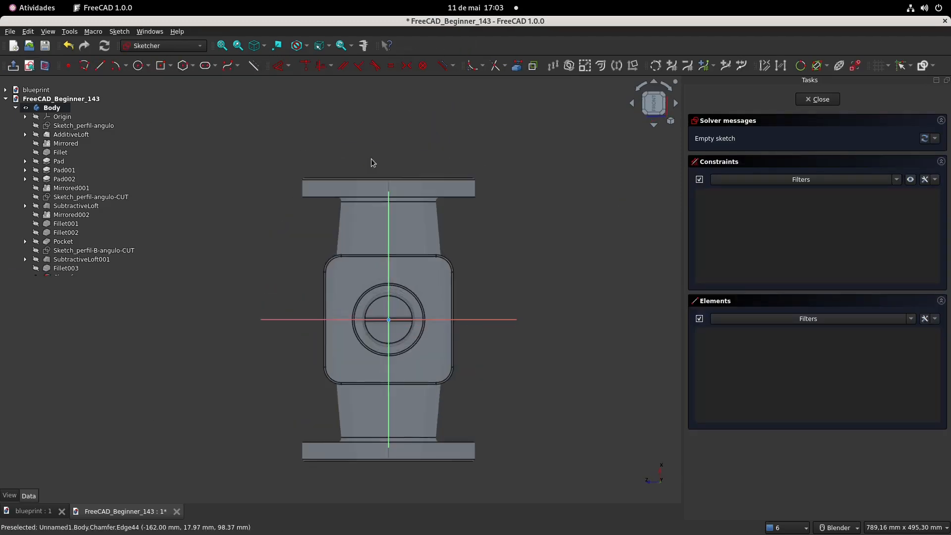
pyautogui.click(517, 66)
pyautogui.scroll(4, 361, 197)
pyautogui.click(371, 237)
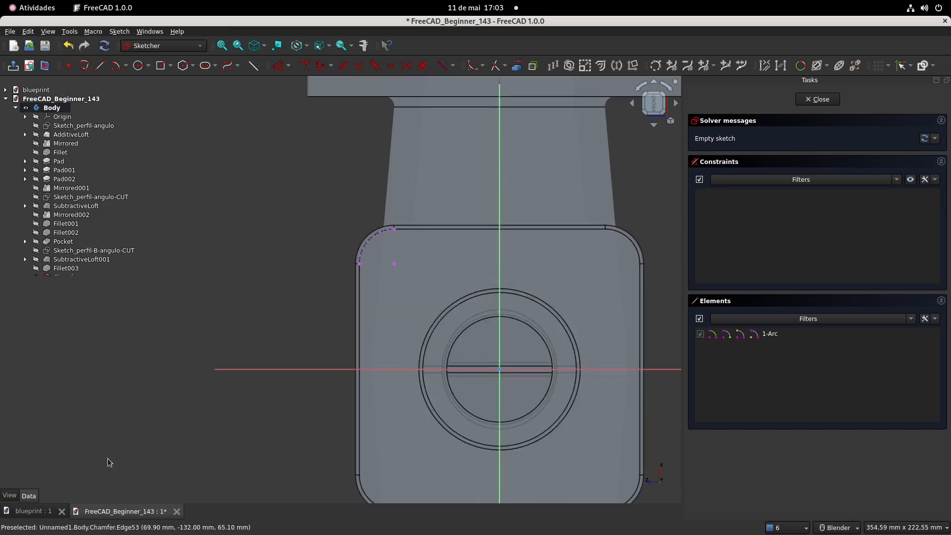
# Draw an 18 mm diameter circle centred on the projected corner arc's centre and close the sketch
pyautogui.click(139, 65)
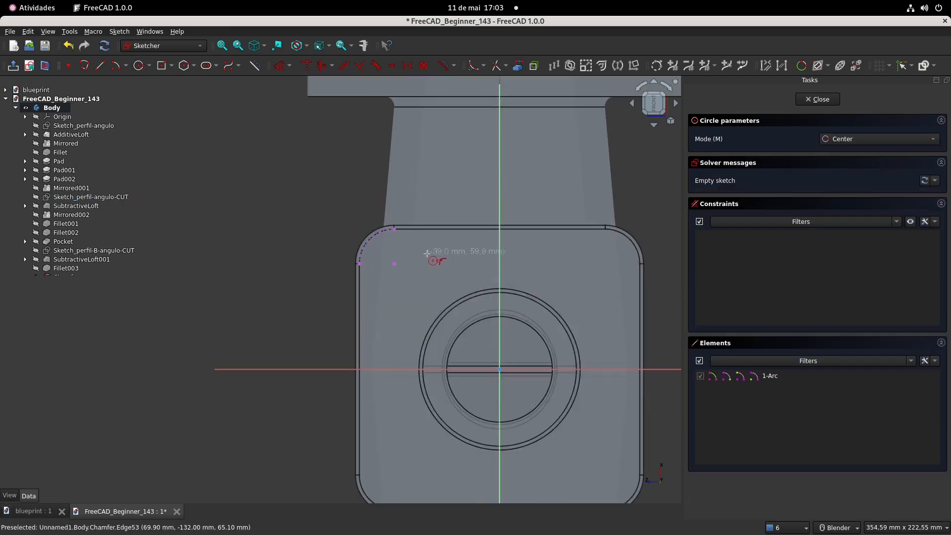
pyautogui.click(394, 264)
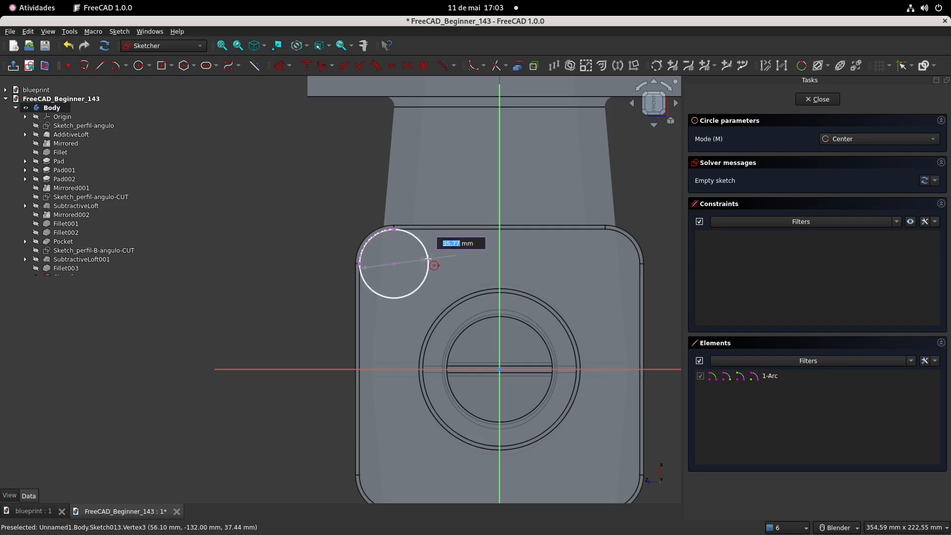
pyautogui.press('Return')
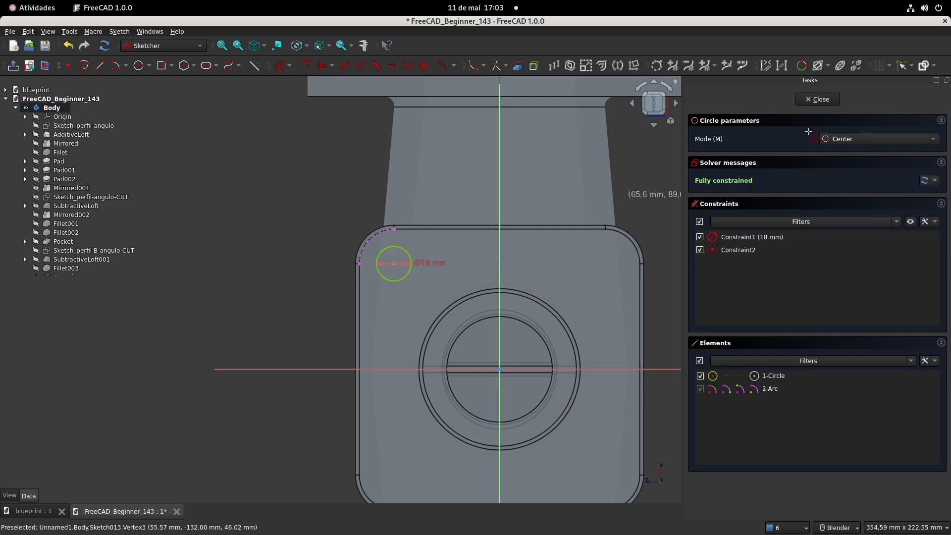
pyautogui.click(819, 99)
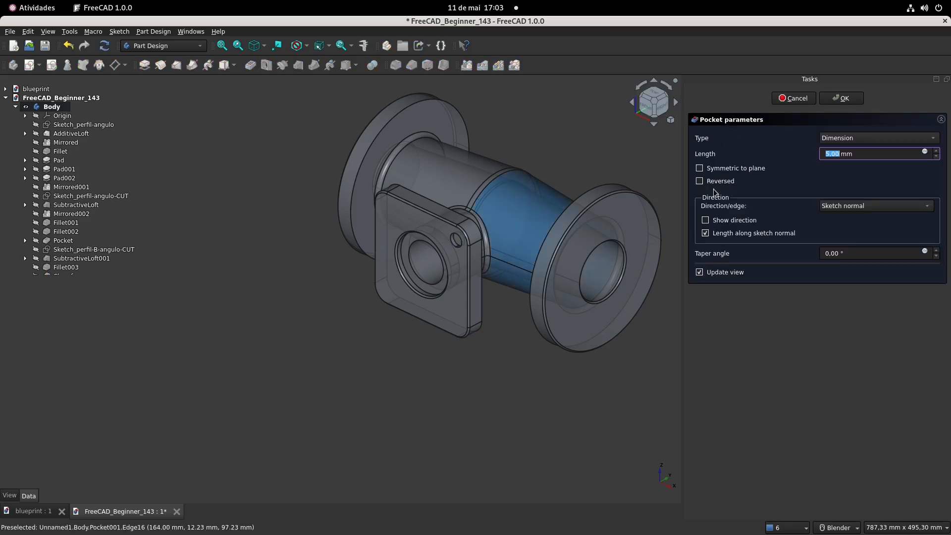
# Pocket the corner circle through the square flange only, with the type set to To first
pyautogui.click(852, 139)
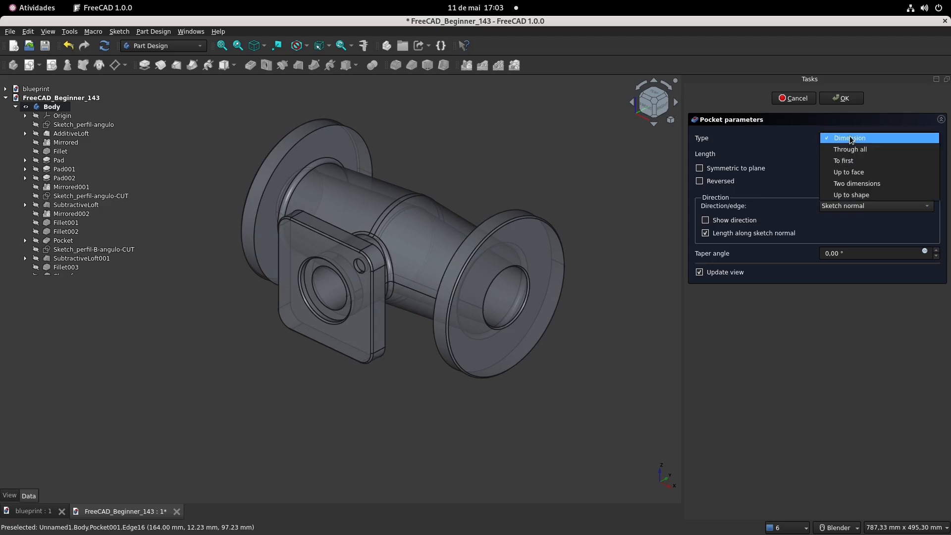
pyautogui.click(858, 149)
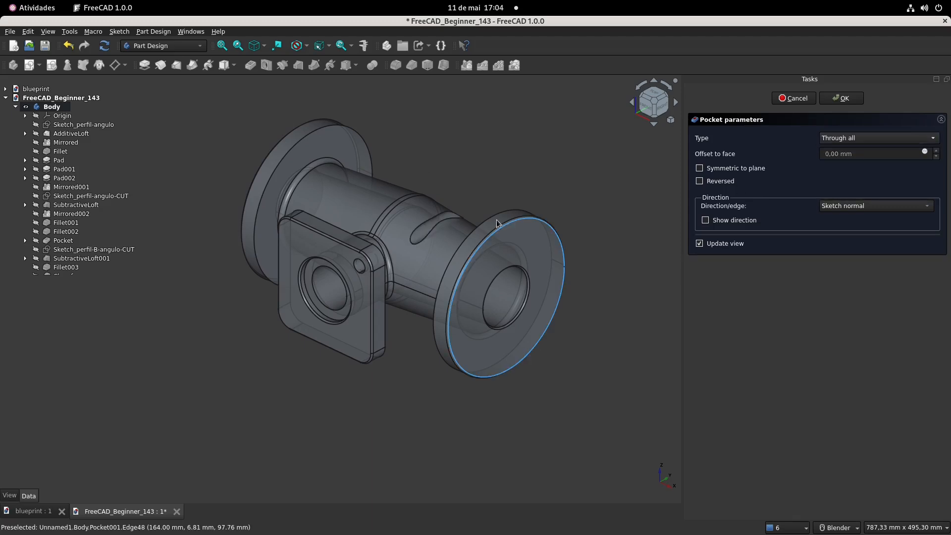
pyautogui.click(852, 140)
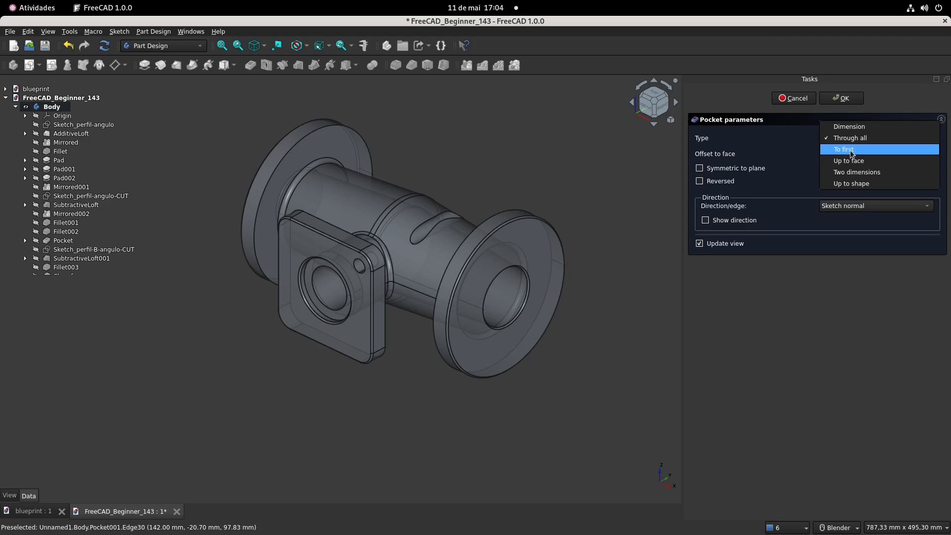
pyautogui.click(850, 150)
pyautogui.moveTo(436, 250); pyautogui.dragTo(332, 231, button='middle')
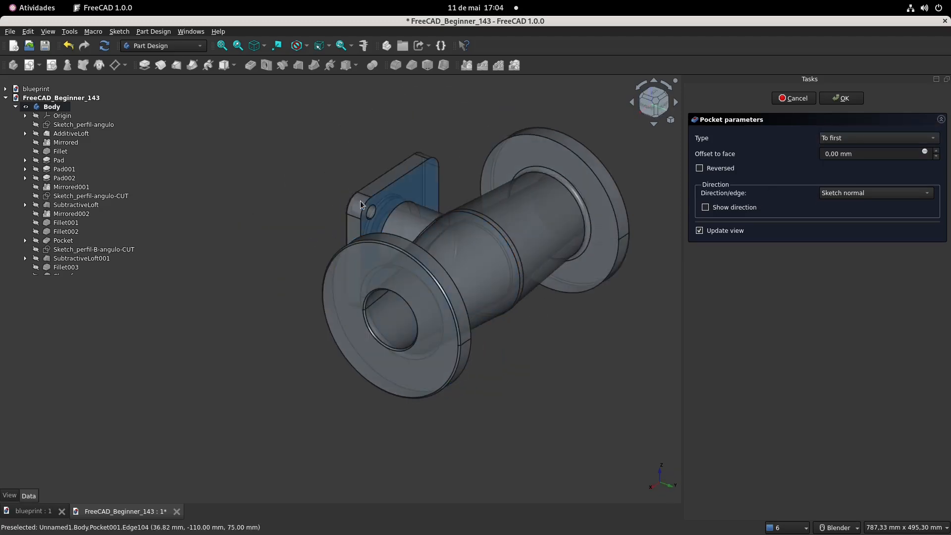
pyautogui.moveTo(414, 195); pyautogui.dragTo(537, 197, button='middle')
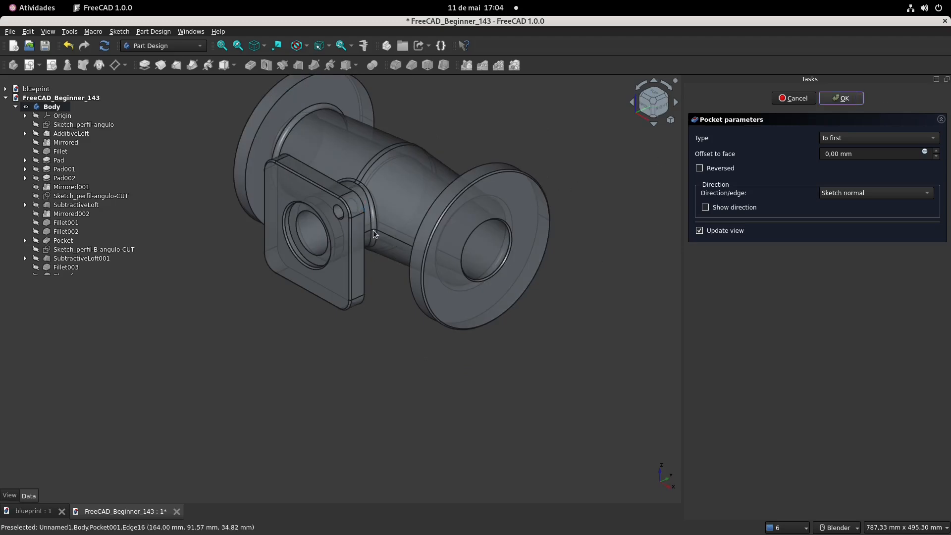
# Chamfer the front edge of the square flange's bolt hole by 2 mm, checking the hole details on the blueprint
pyautogui.scroll(4, 342, 214)
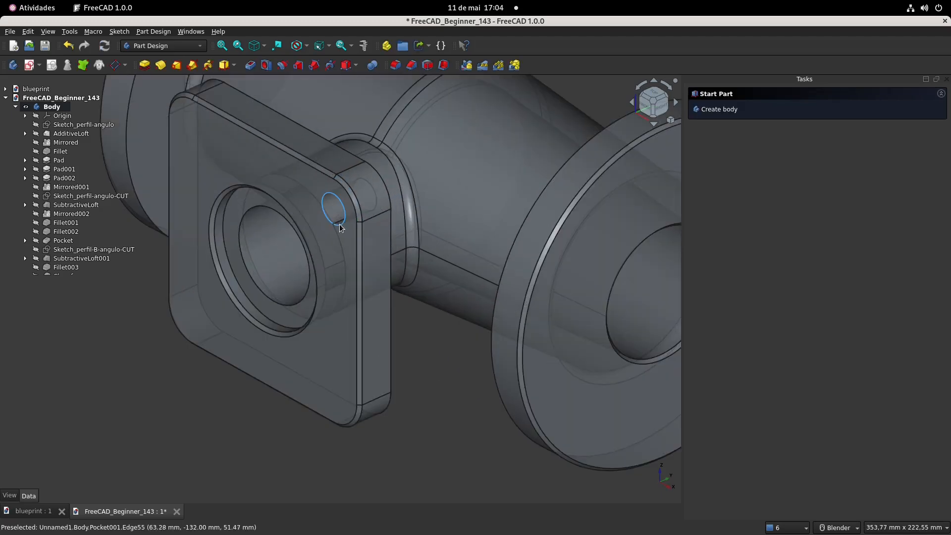
pyautogui.click(342, 214)
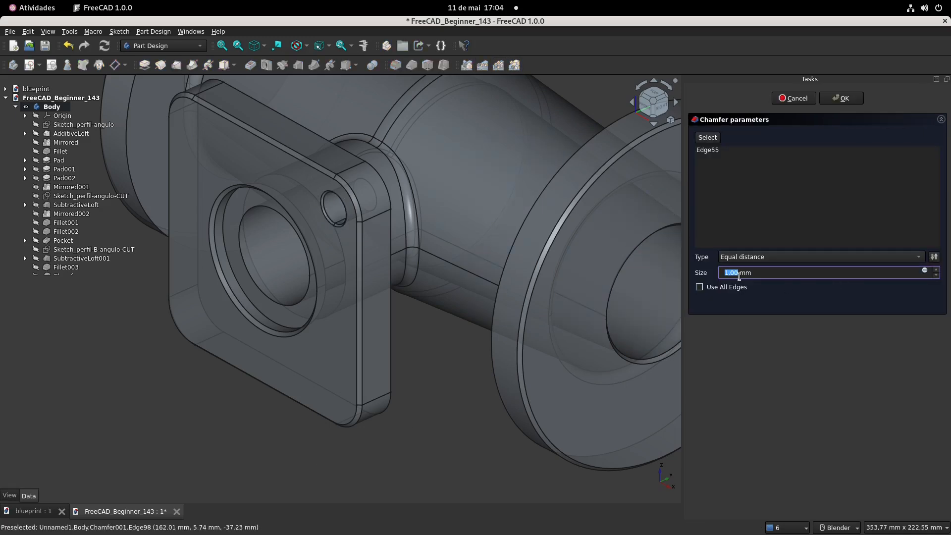
pyautogui.click(30, 511)
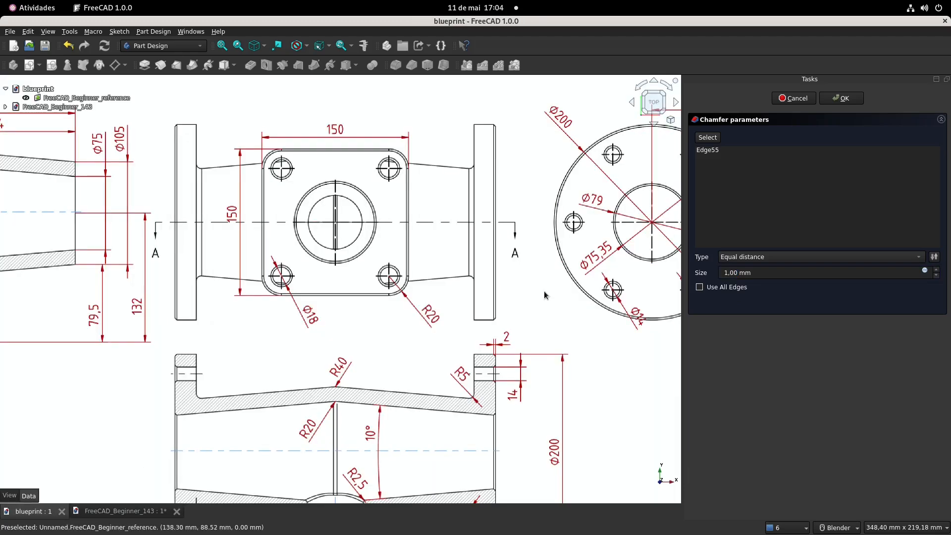
pyautogui.moveTo(583, 297)
pyautogui.keyDown('shift'); pyautogui.mouseDown(button='middle')
pyautogui.moveTo(514, 304)
pyautogui.moveTo(515, 170)
pyautogui.mouseUp(button='middle'); pyautogui.keyUp('shift')
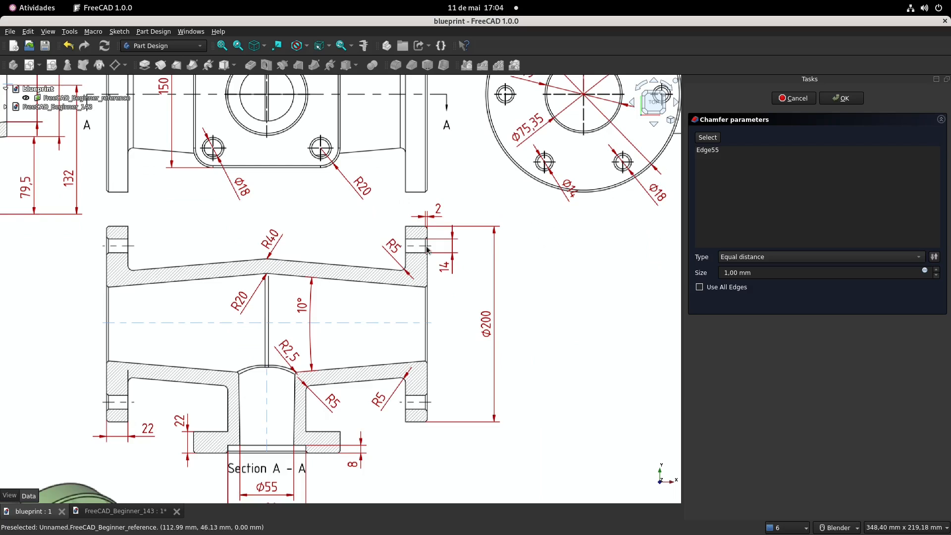
pyautogui.click(99, 511)
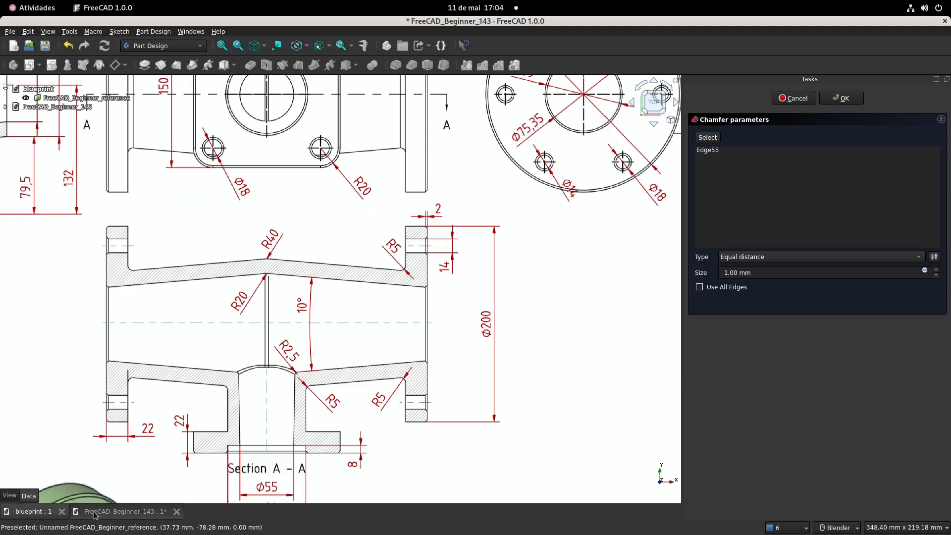
pyautogui.tripleClick(867, 275)
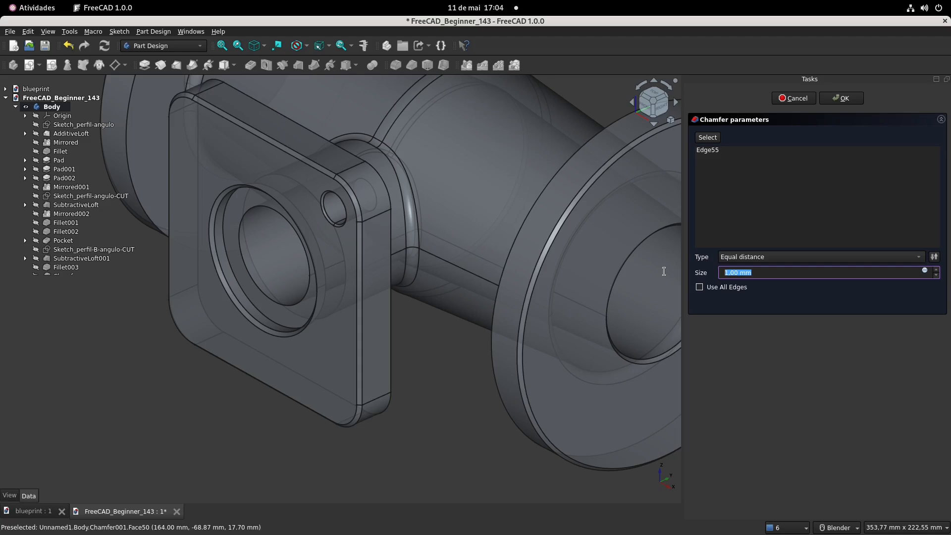
pyautogui.write('2')
pyautogui.click(843, 98)
# Select Pocket001 and Chamfer001 together in the model tree and save the document
pyautogui.scroll(-3, 458, 240)
pyautogui.keyDown('shift'); pyautogui.moveTo(434, 233); pyautogui.dragTo(454, 246, button='middle'); pyautogui.keyUp('shift')
pyautogui.scroll(-1, 66, 262)
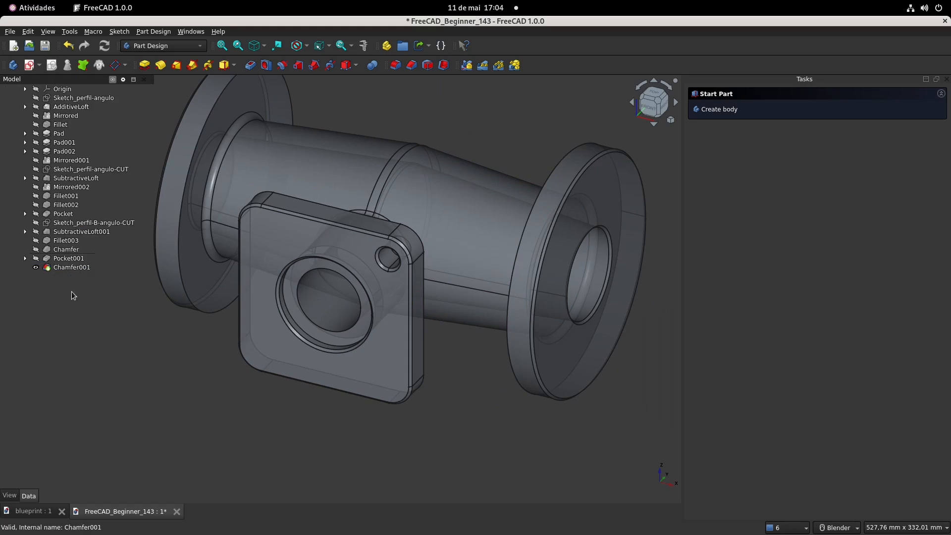
pyautogui.click(67, 259)
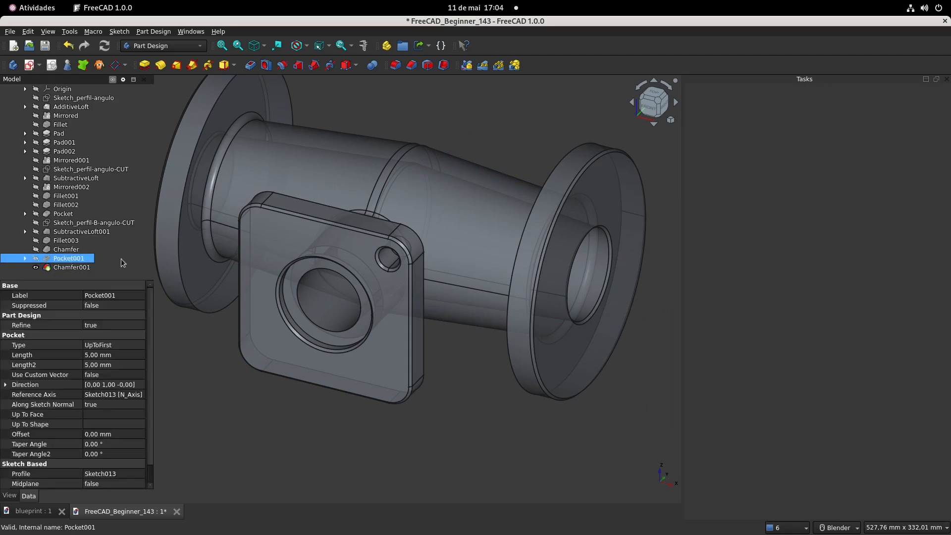
pyautogui.keyDown('ctrl'); pyautogui.click(74, 268); pyautogui.keyUp('ctrl')
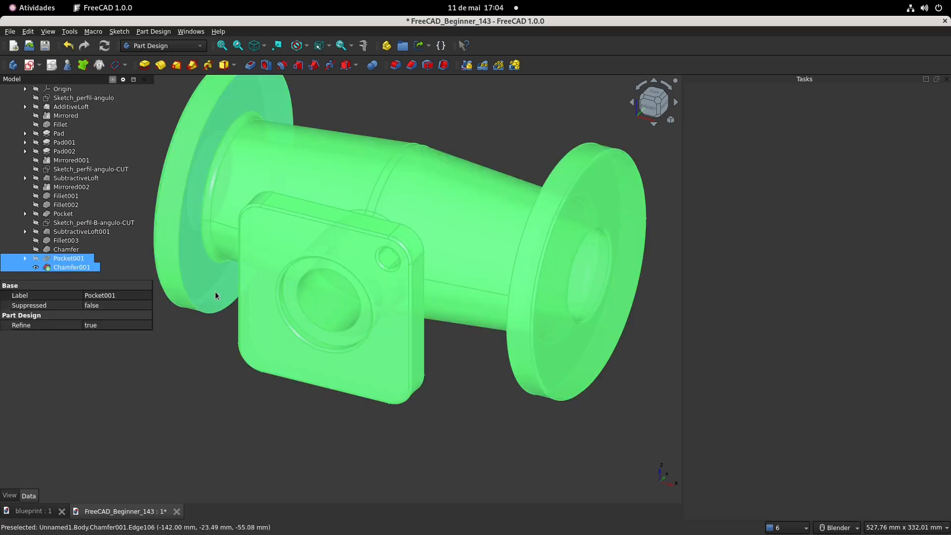
pyautogui.scroll(-2, 347, 290)
pyautogui.keyDown('shift'); pyautogui.moveTo(358, 266); pyautogui.dragTo(402, 251, button='middle'); pyautogui.keyUp('shift')
pyautogui.scroll(2, 389, 258)
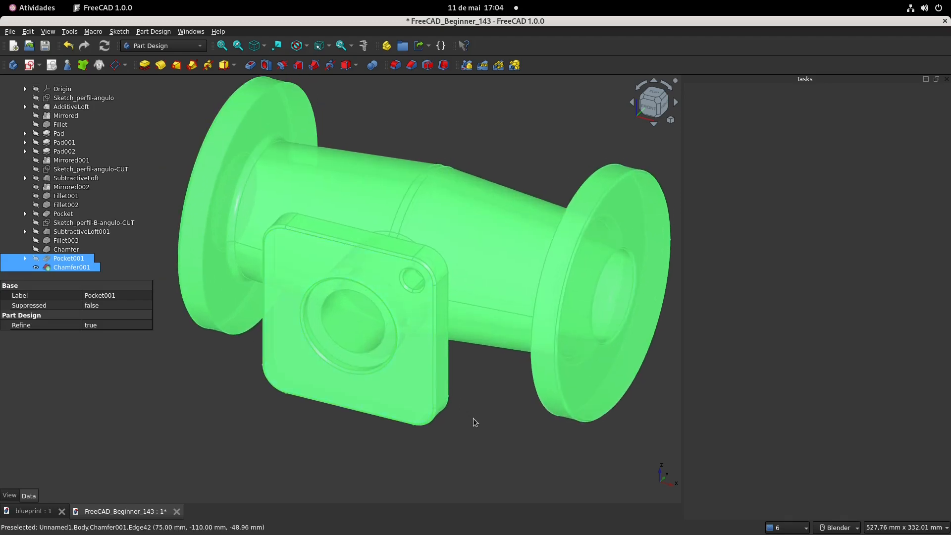
pyautogui.hotkey('ctrl', 's')
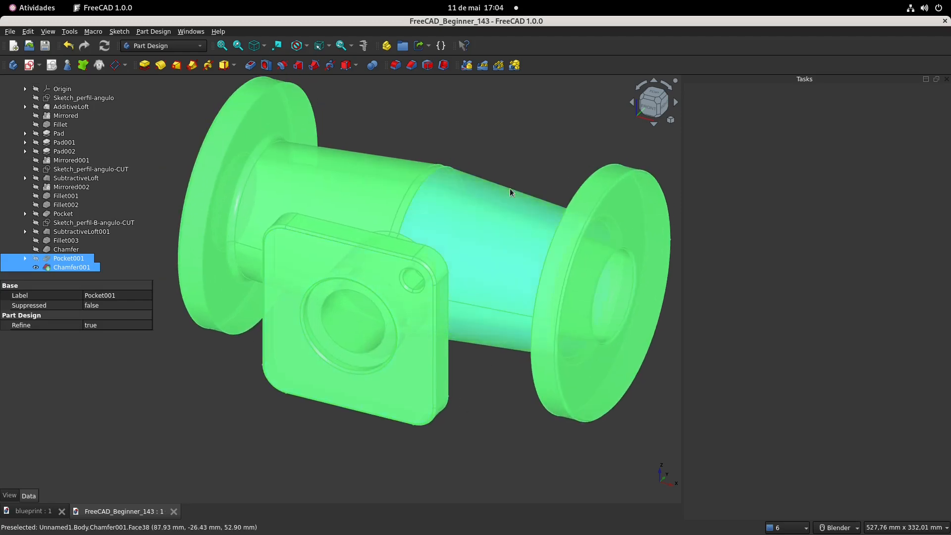
# Create a MultiTransform of Pocket001 and Chamfer001 with a mirrored transformation about the vertical sketch axis
pyautogui.keyDown('shift'); pyautogui.moveTo(505, 127); pyautogui.dragTo(502, 138, button='middle'); pyautogui.keyUp('shift')
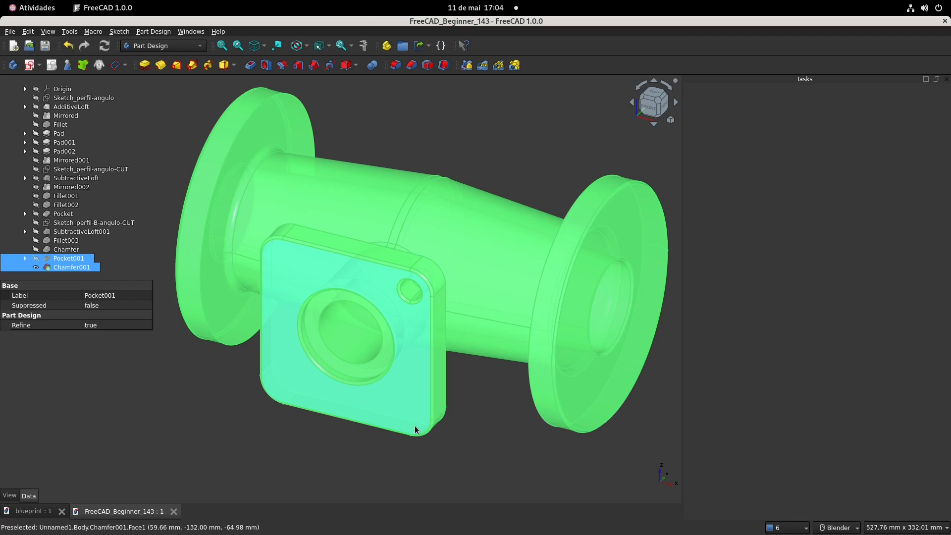
pyautogui.click(515, 66)
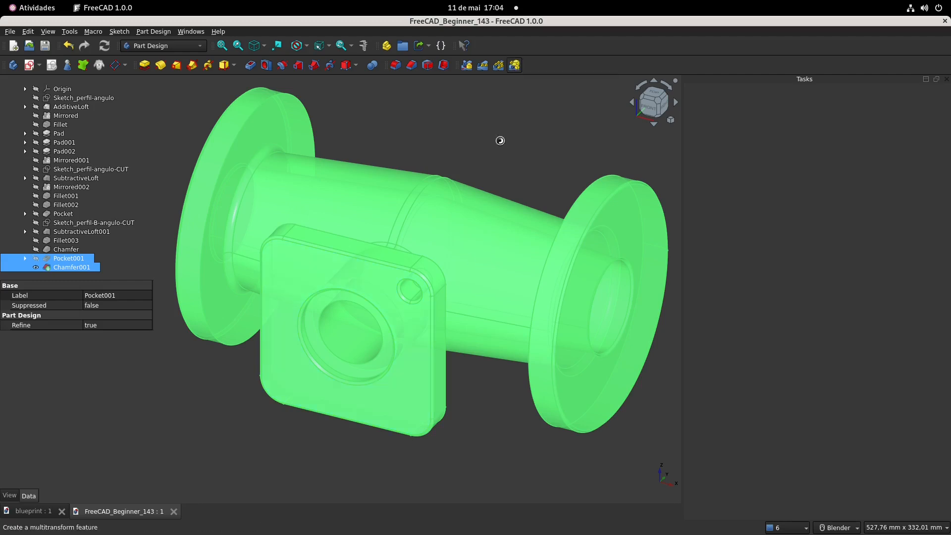
pyautogui.click(712, 229)
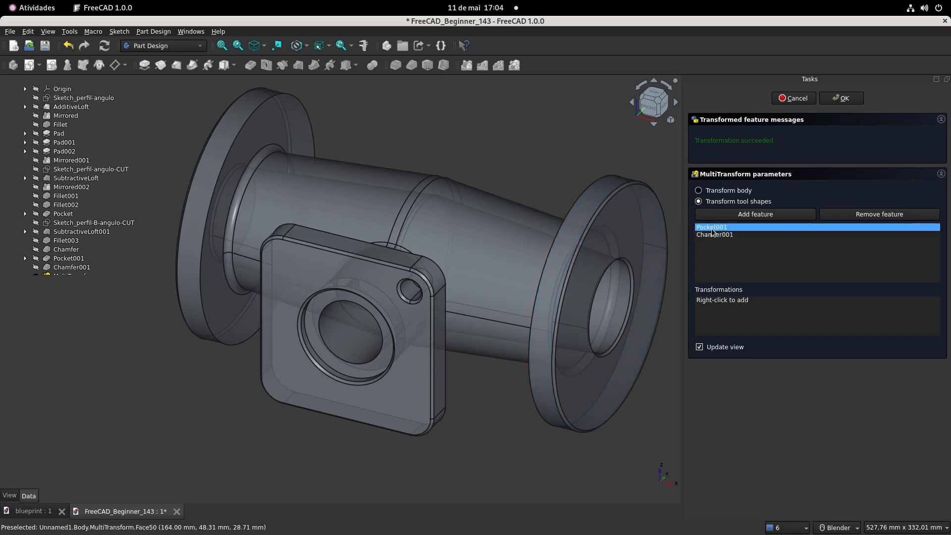
pyautogui.click(719, 235)
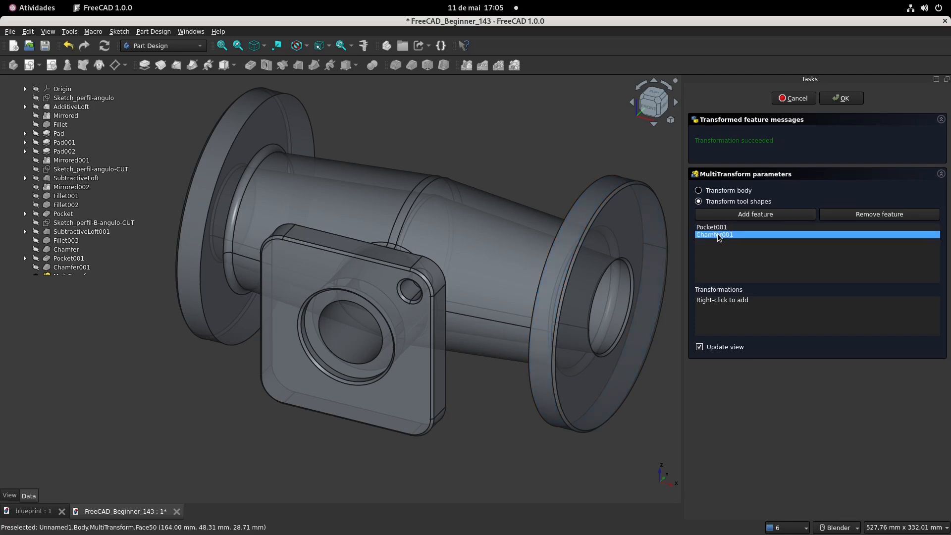
pyautogui.click(735, 301)
pyautogui.rightClick(735, 301)
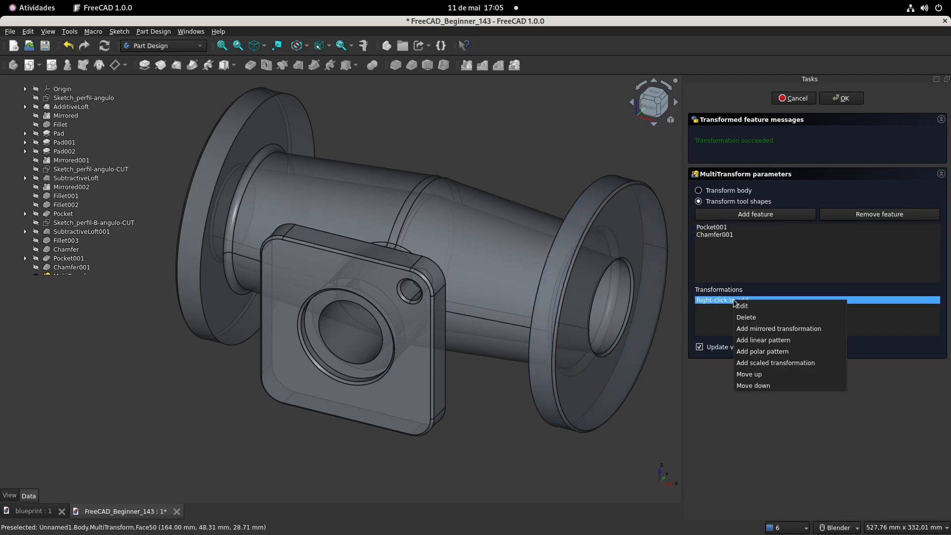
pyautogui.click(791, 329)
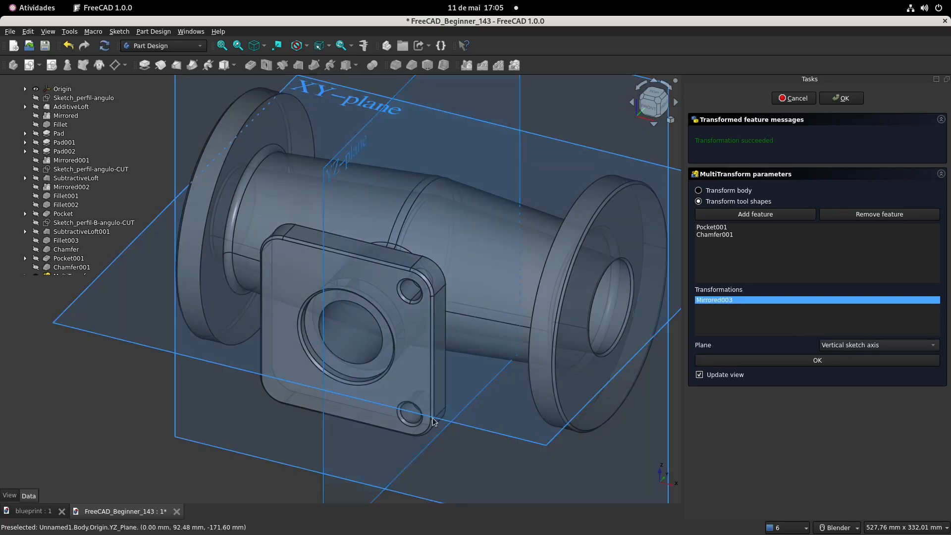
pyautogui.click(817, 364)
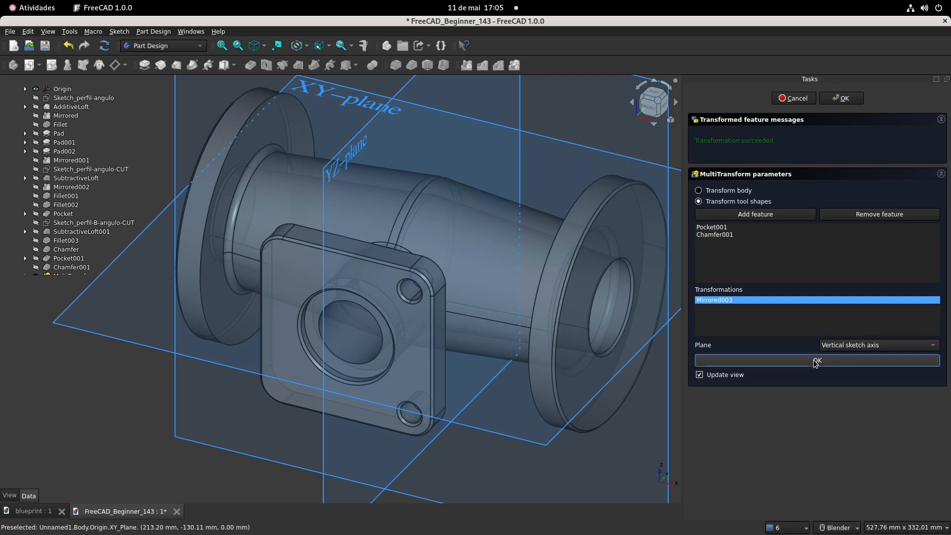
# Add a second mirrored transformation about the sketch's other axis to put holes in all four corners, and finish the MultiTransform
pyautogui.rightClick(720, 303)
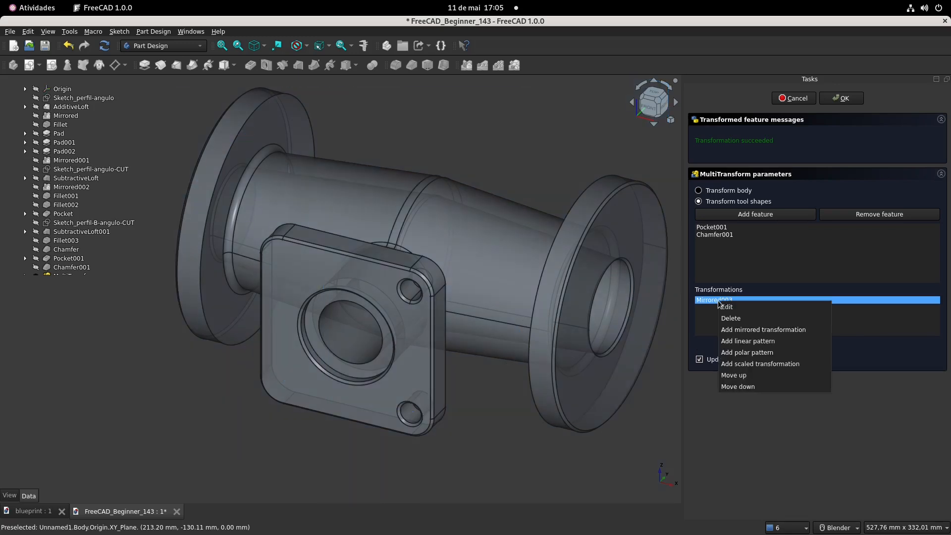
pyautogui.click(788, 331)
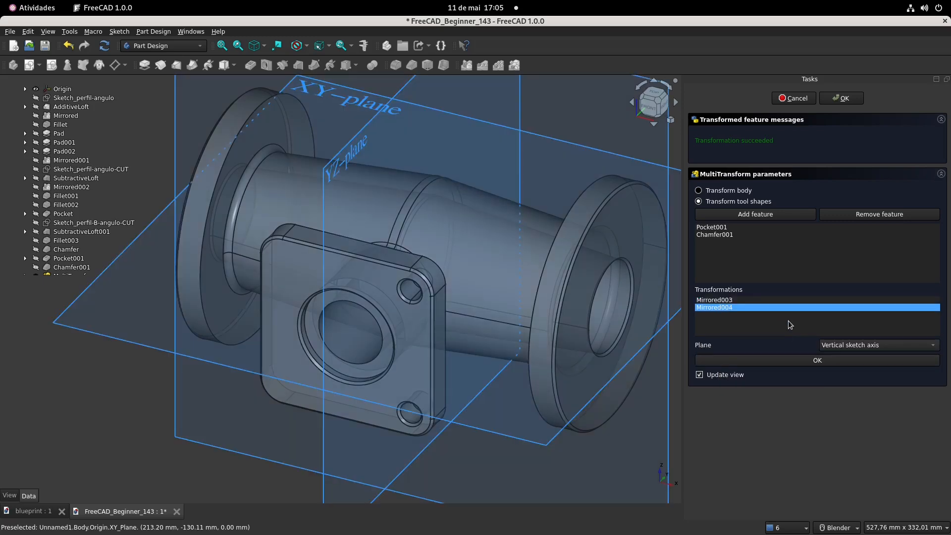
pyautogui.click(875, 346)
pyautogui.click(875, 356)
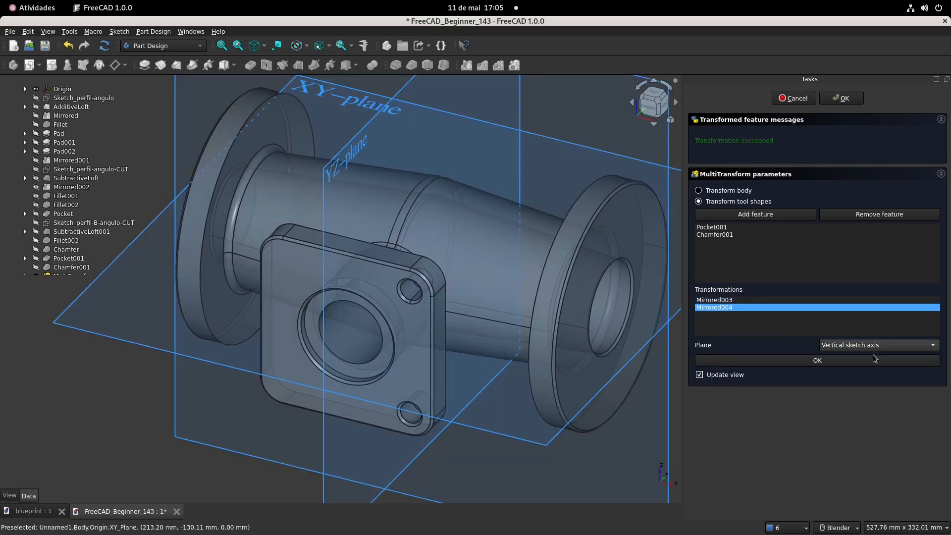
pyautogui.click(842, 98)
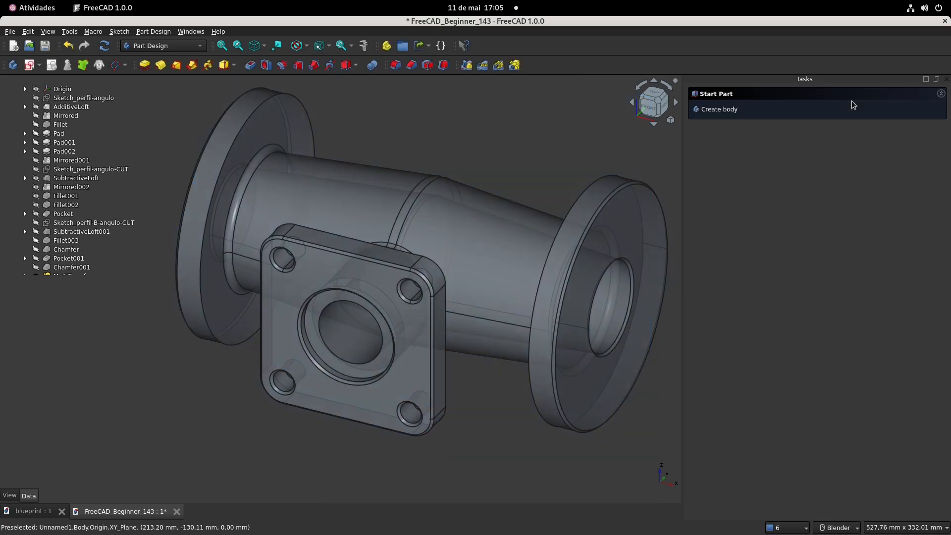
# Create a sketch on the outer face of the round flange at the positive X end
pyautogui.scroll(-3, 439, 277)
pyautogui.scroll(2, 431, 247)
pyautogui.moveTo(423, 223); pyautogui.dragTo(360, 177, button='middle')
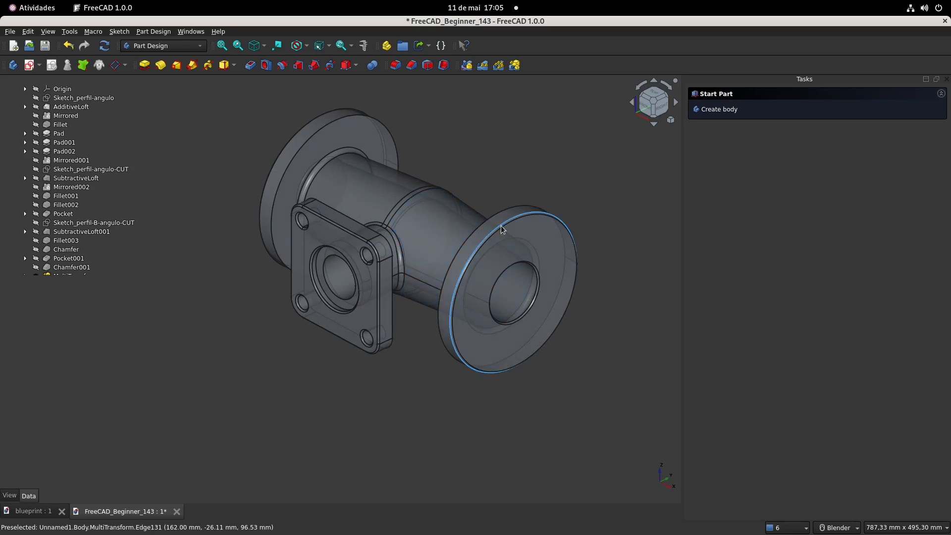
pyautogui.click(549, 241)
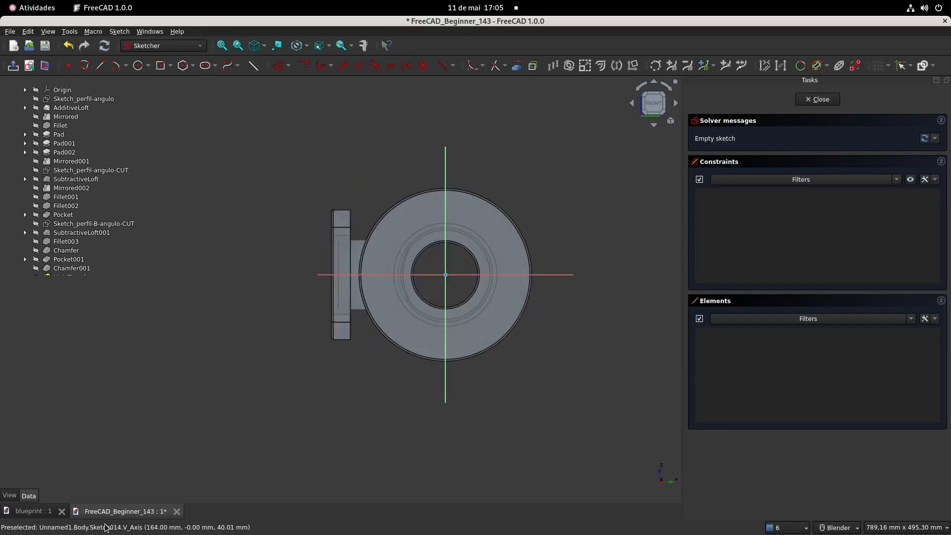
# Check the round flange's bolt hole pattern and hole diameters on the blueprint
pyautogui.click(32, 516)
pyautogui.keyDown('shift'); pyautogui.moveTo(568, 180); pyautogui.dragTo(535, 301, button='middle'); pyautogui.keyUp('shift')
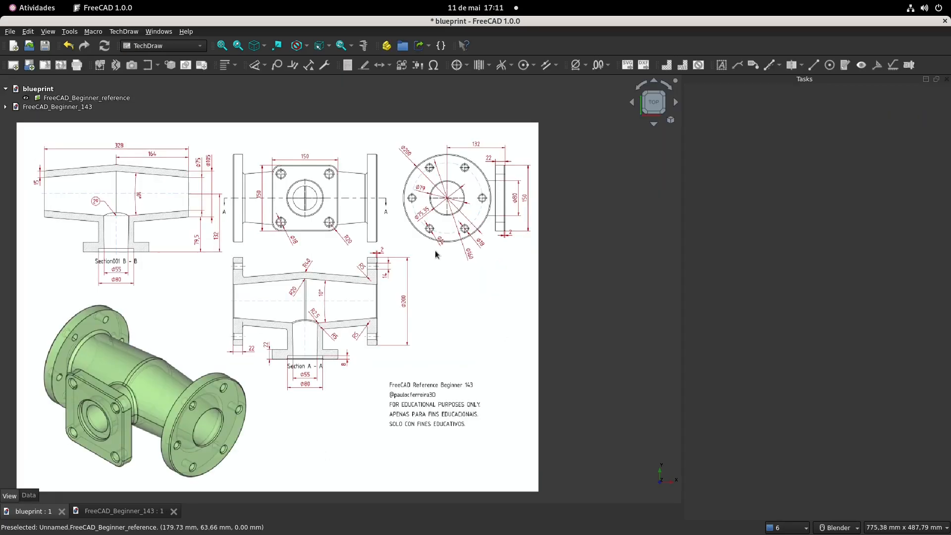
pyautogui.scroll(5, 474, 216)
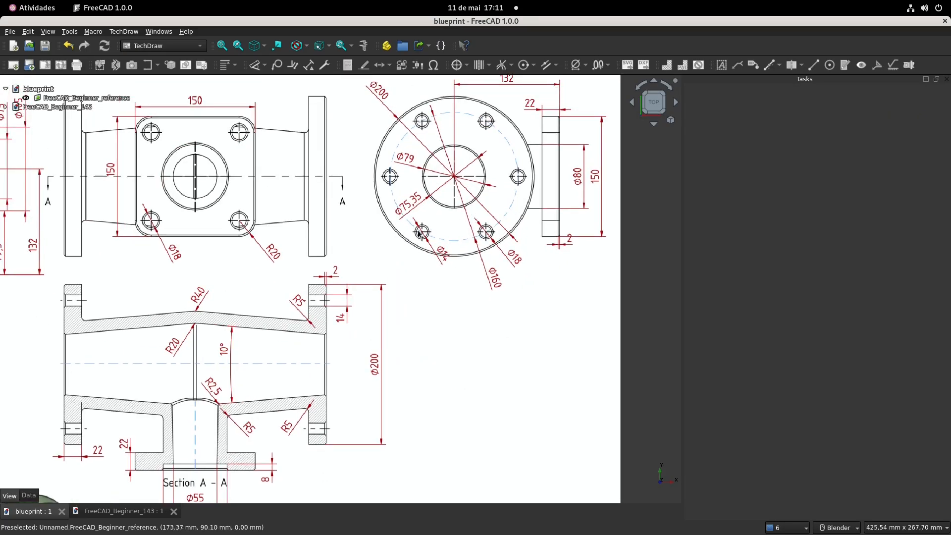
# Check the round flange's bolt circle on the blueprint, and reopen the model's bolt hole sketch for editing in Part Design
pyautogui.scroll(2, 417, 234)
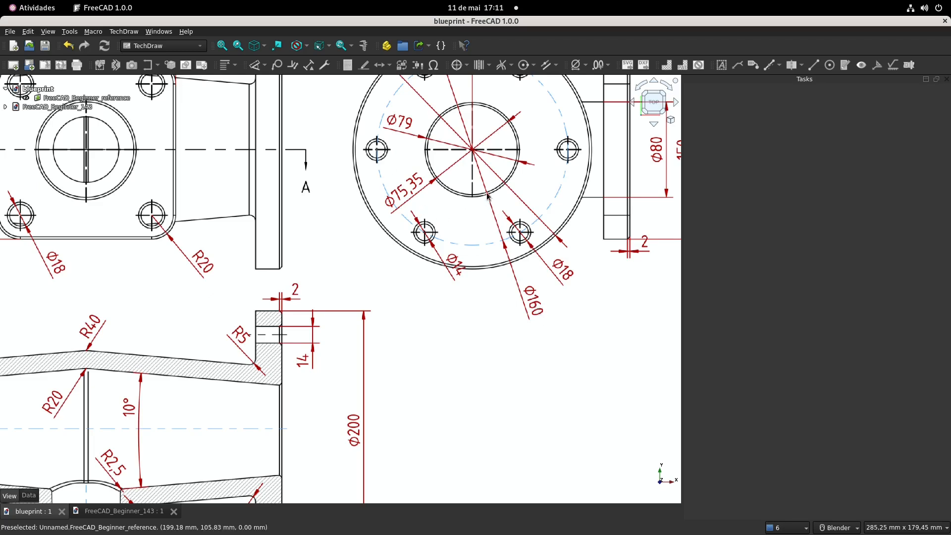
pyautogui.keyDown('shift'); pyautogui.moveTo(487, 197); pyautogui.dragTo(512, 265, button='middle'); pyautogui.keyUp('shift')
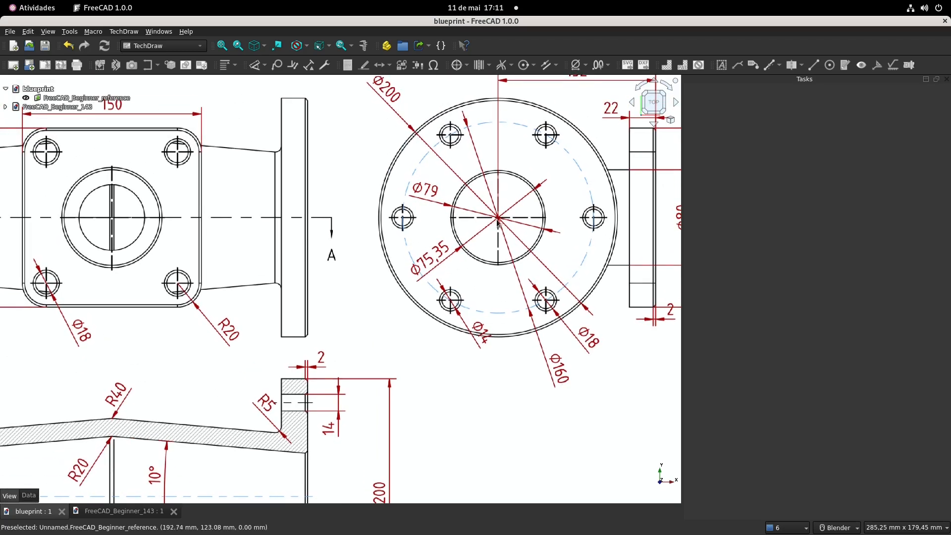
pyautogui.click(123, 511)
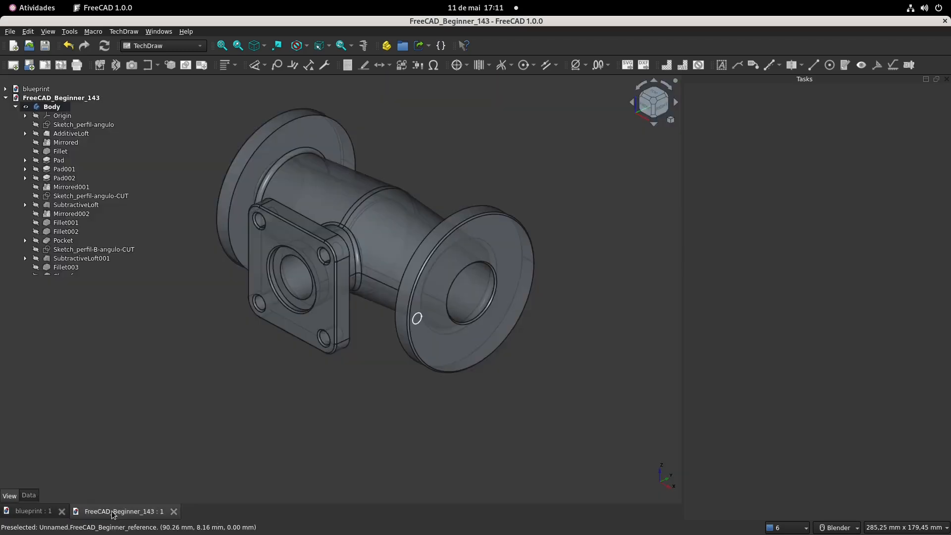
pyautogui.scroll(-2, 73, 245)
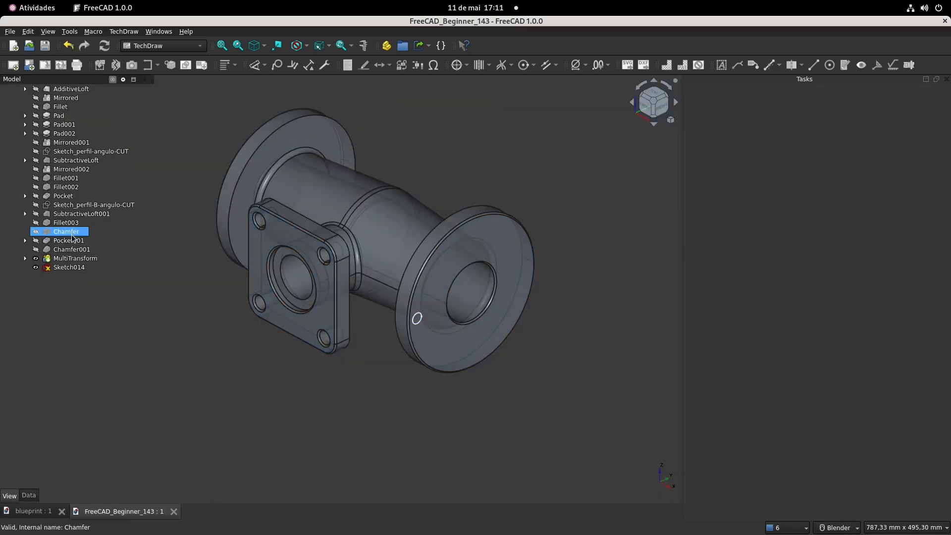
pyautogui.click(163, 48)
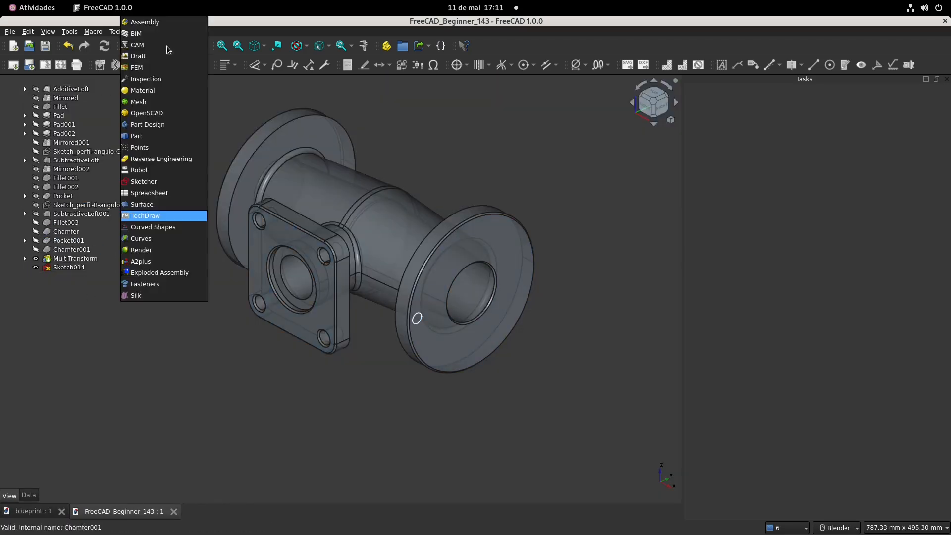
pyautogui.click(160, 126)
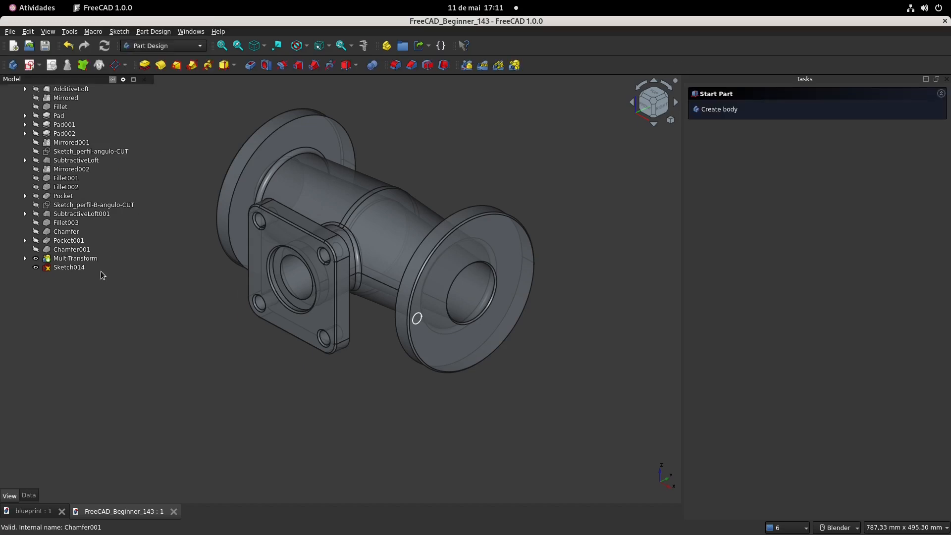
pyautogui.doubleClick(74, 268)
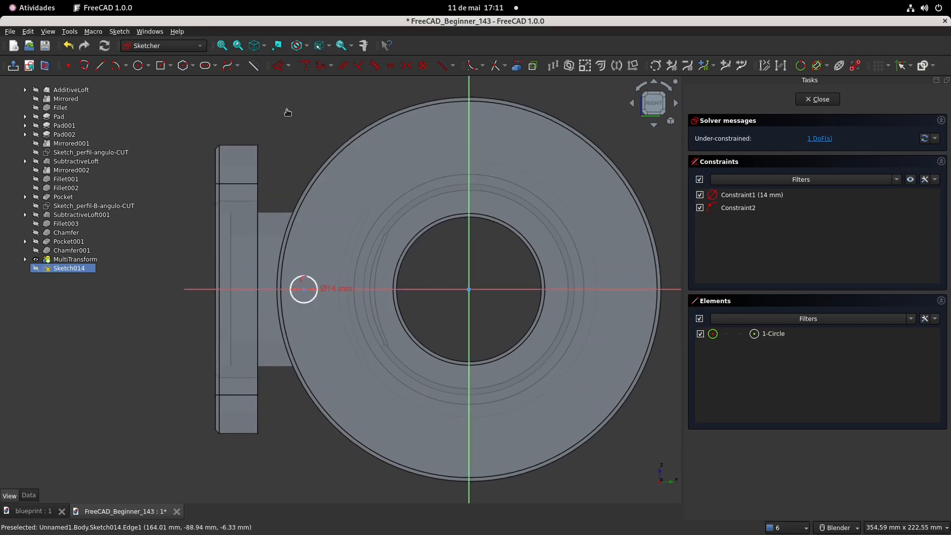
# Constrain the 14 mm circle's centre to a horizontal distance of 80 mm from the sketch origin
pyautogui.click(279, 71)
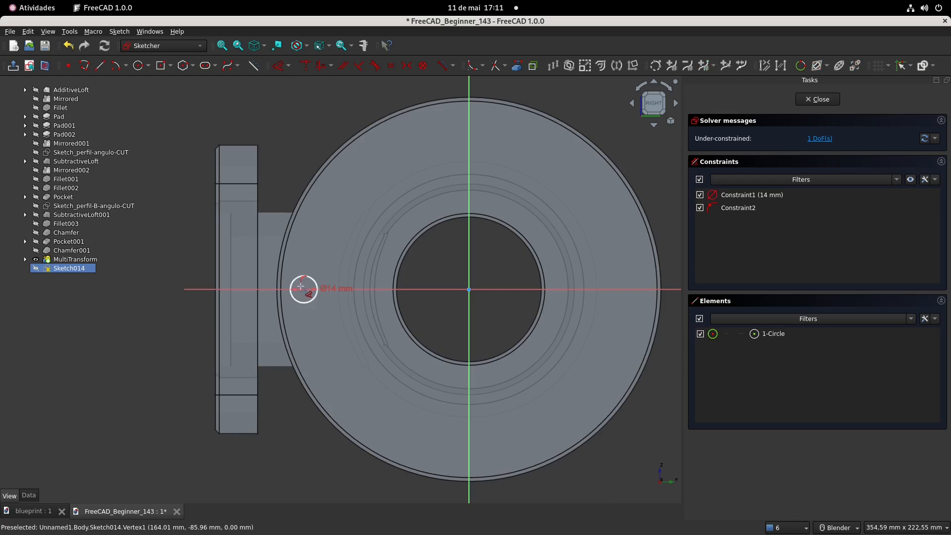
pyautogui.click(303, 289)
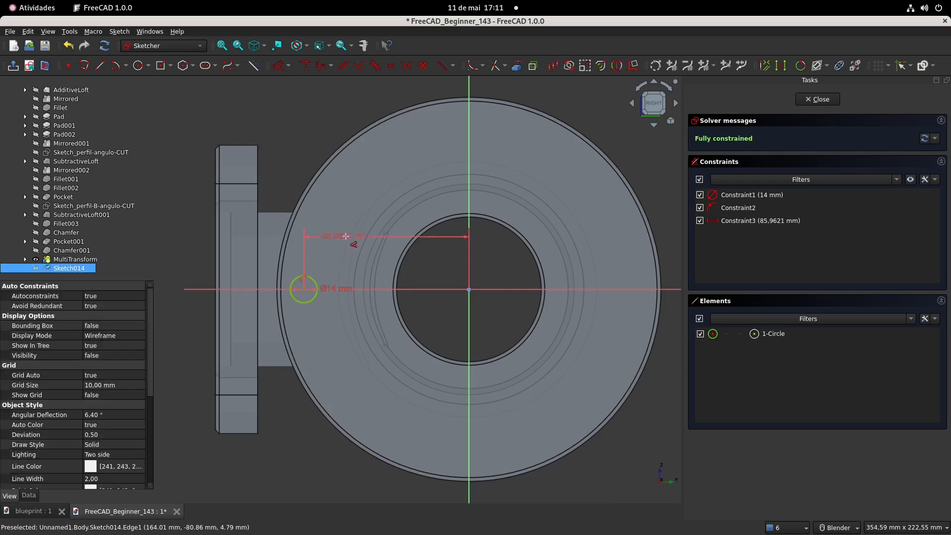
pyautogui.click(345, 235)
pyautogui.write('80')
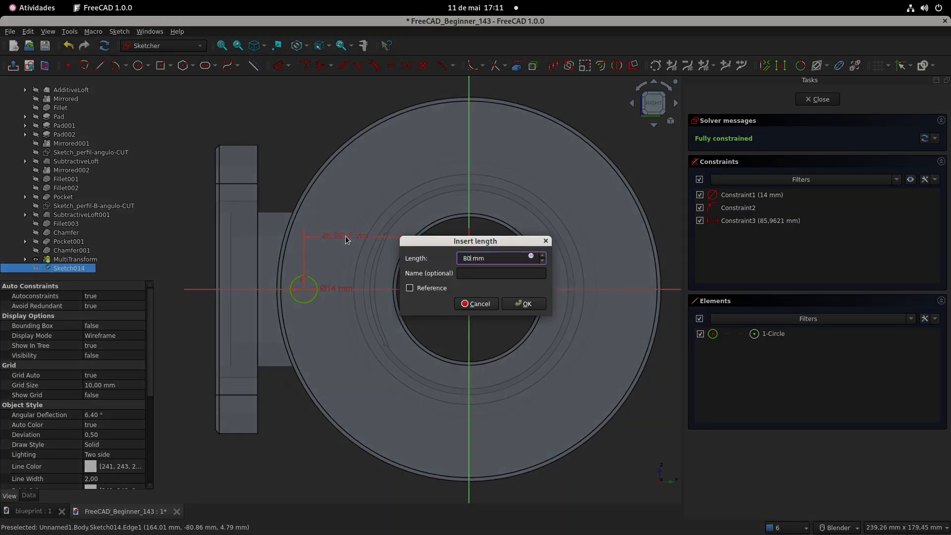
pyautogui.press('Return')
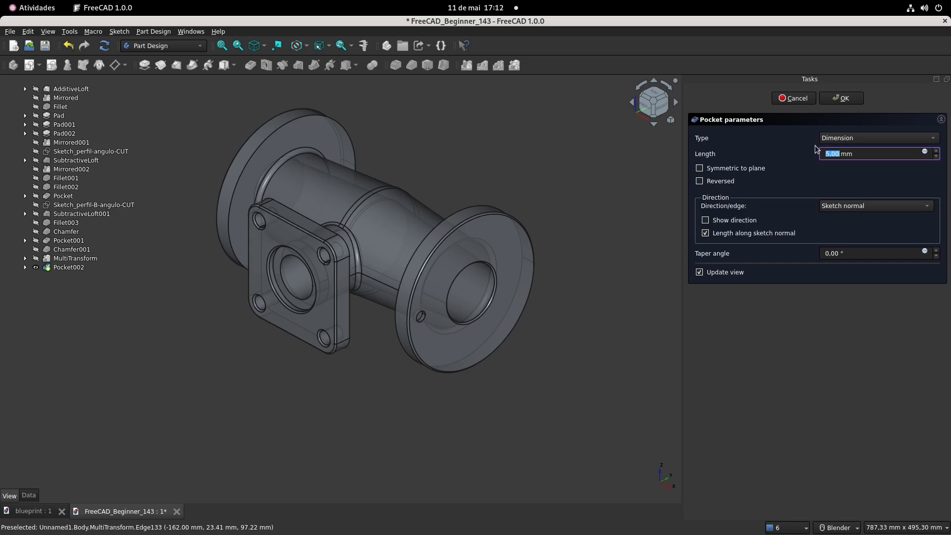
# Pocket the circle sketch with type To first, and chamfer the new hole's outer edge by 2 mm
pyautogui.click(865, 138)
pyautogui.click(864, 161)
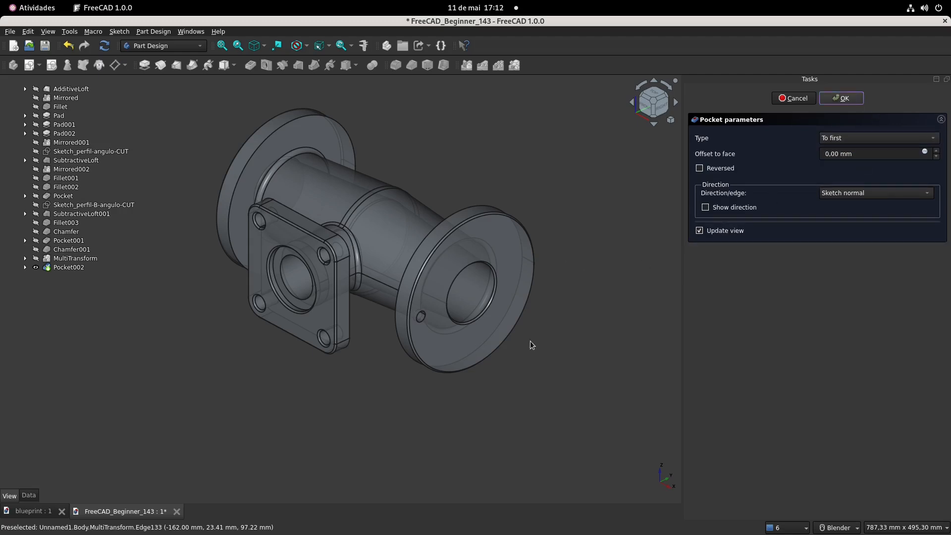
pyautogui.scroll(5, 430, 323)
pyautogui.click(413, 310)
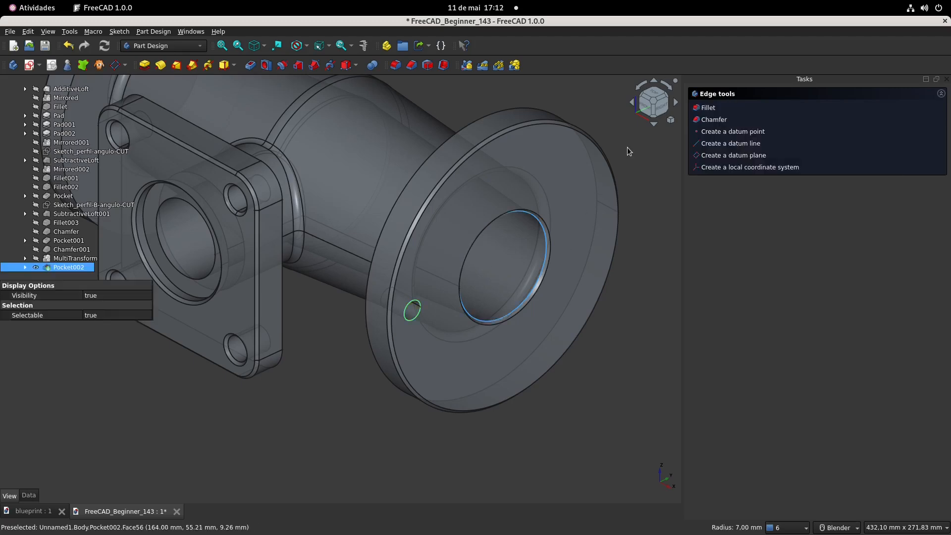
pyautogui.write('2')
pyautogui.press('Return')
# Create a MultiTransform of Pocket002 and Chamfer002 with a polar pattern about the normal sketch axis
pyautogui.scroll(-2, 474, 264)
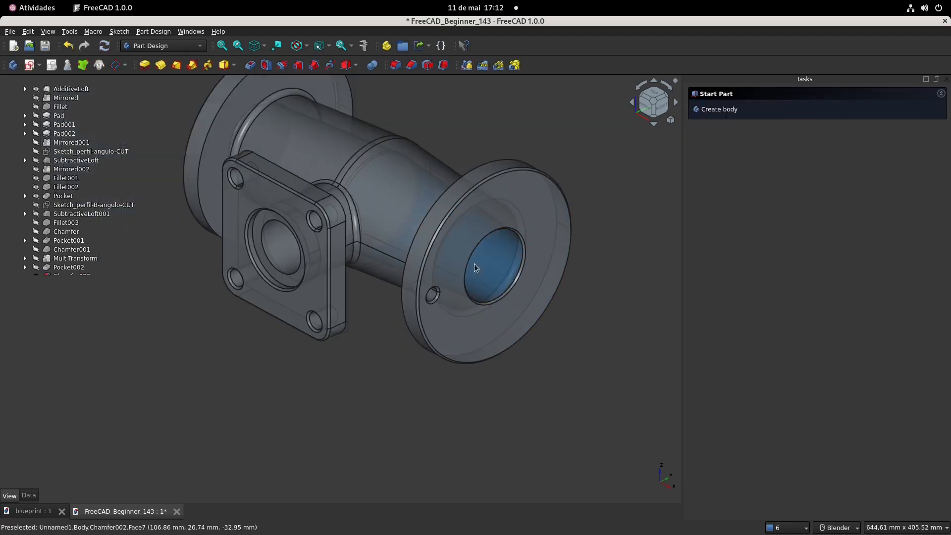
pyautogui.keyDown('shift'); pyautogui.moveTo(474, 263); pyautogui.dragTo(458, 286, button='middle'); pyautogui.keyUp('shift')
pyautogui.moveTo(519, 406); pyautogui.dragTo(491, 413, button='middle')
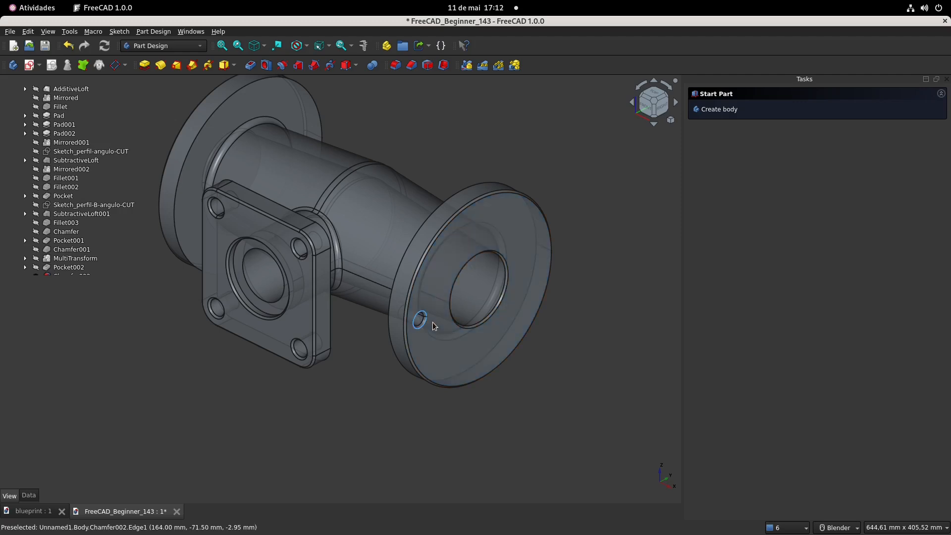
pyautogui.moveTo(426, 325)
pyautogui.mouseDown(button='middle')
pyautogui.moveTo(413, 322)
pyautogui.moveTo(431, 330)
pyautogui.mouseUp(button='middle')
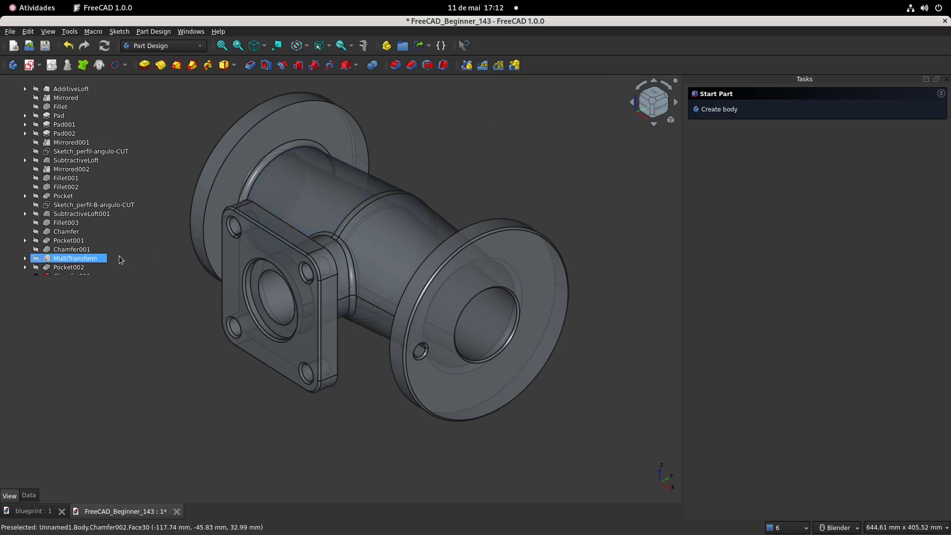
pyautogui.click(85, 268)
pyautogui.keyDown('ctrl'); pyautogui.click(67, 261); pyautogui.keyUp('ctrl')
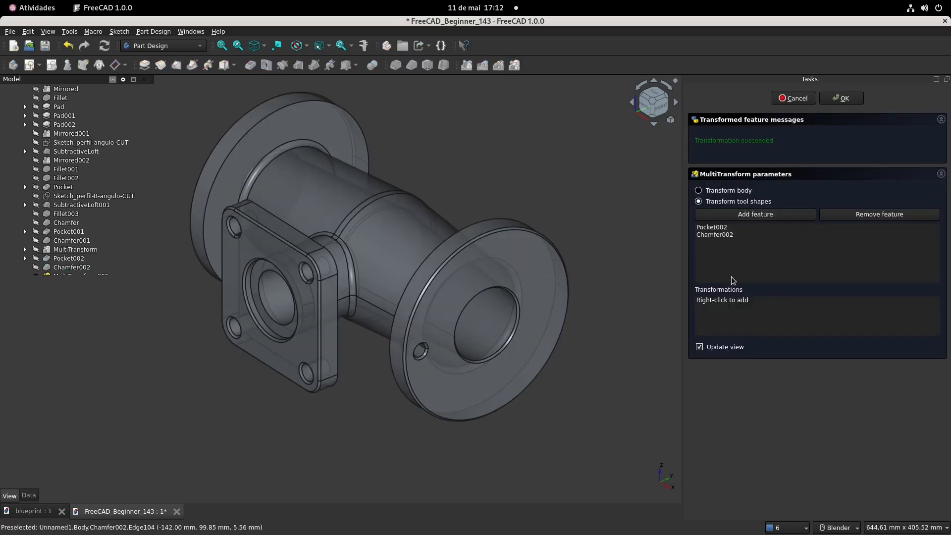
pyautogui.rightClick(727, 301)
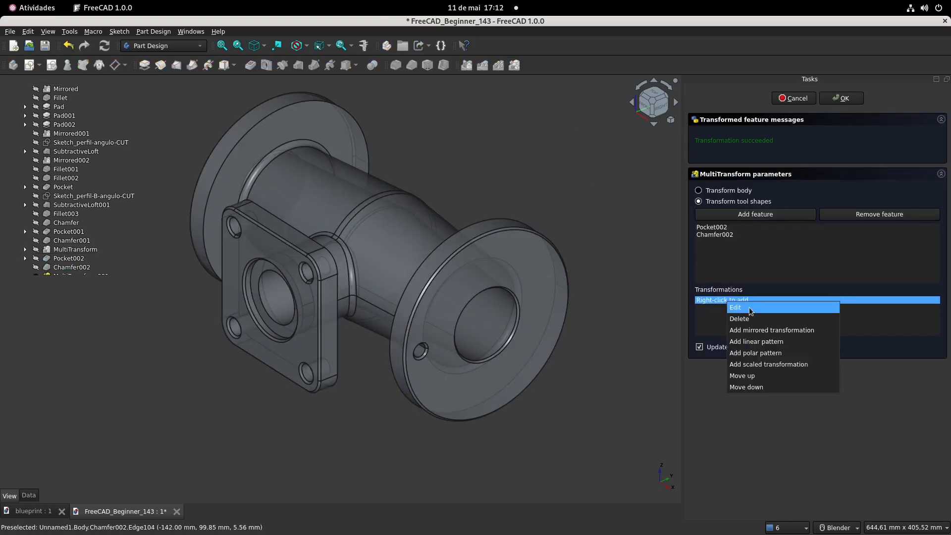
pyautogui.click(775, 357)
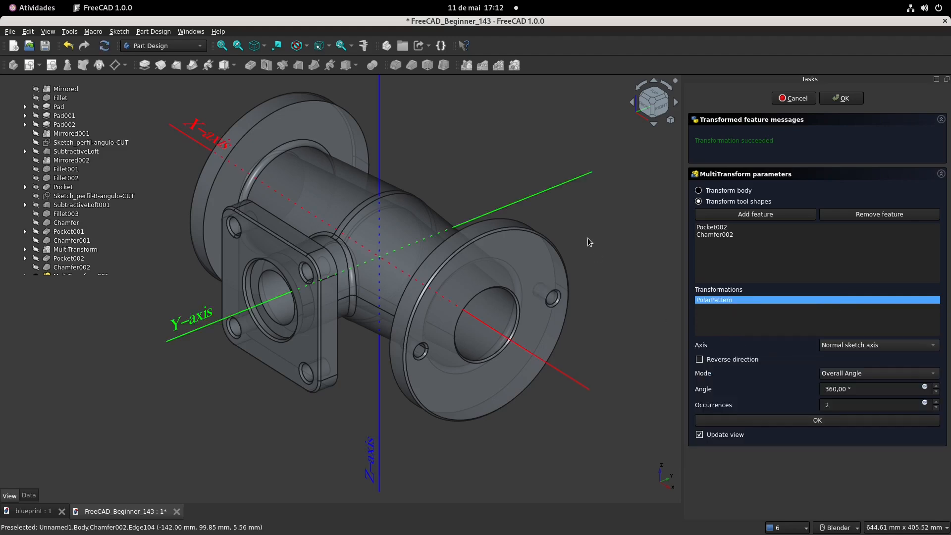
# Check the round flange's bolt hole pattern on the blueprint, and set the polar pattern to 6 occurrences over 360°
pyautogui.click(48, 513)
pyautogui.scroll(-5, 513, 224)
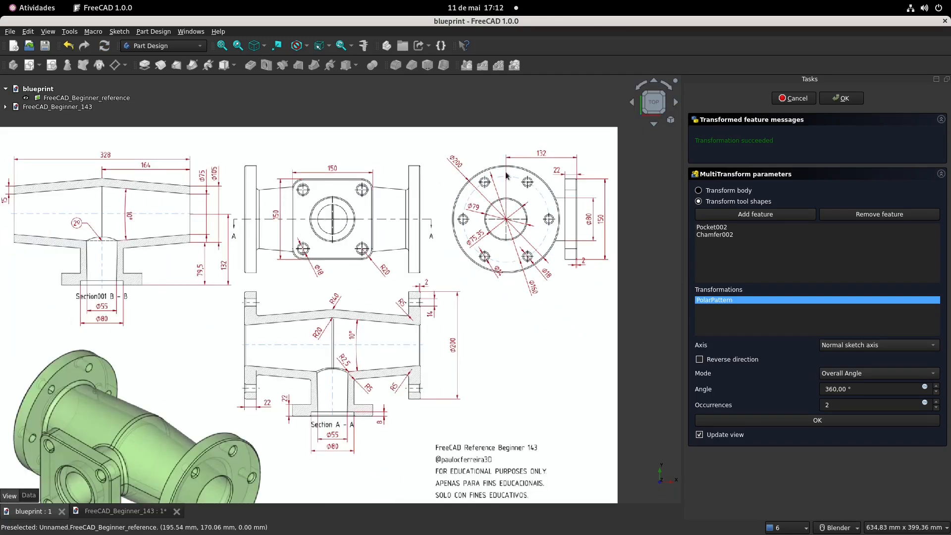
pyautogui.click(130, 511)
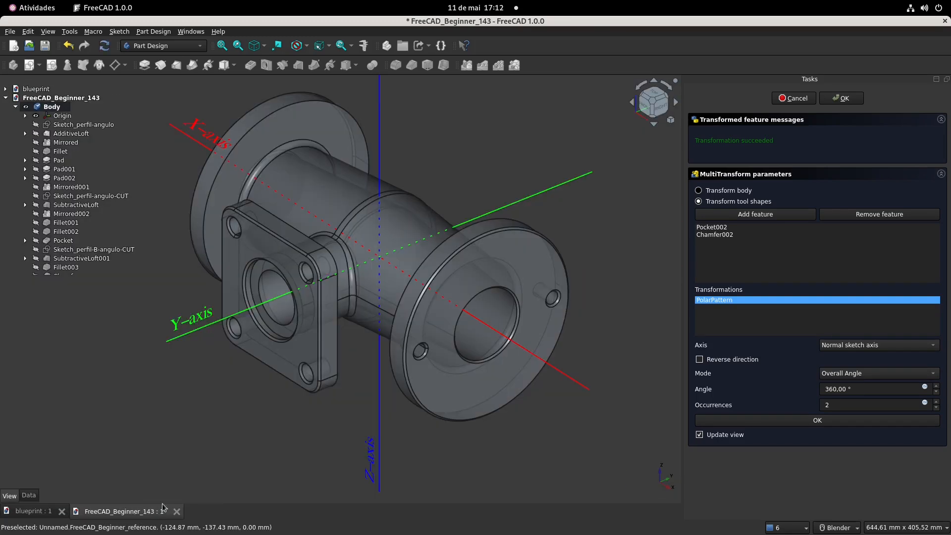
pyautogui.click(828, 406)
pyautogui.write('6')
pyautogui.press('Return')
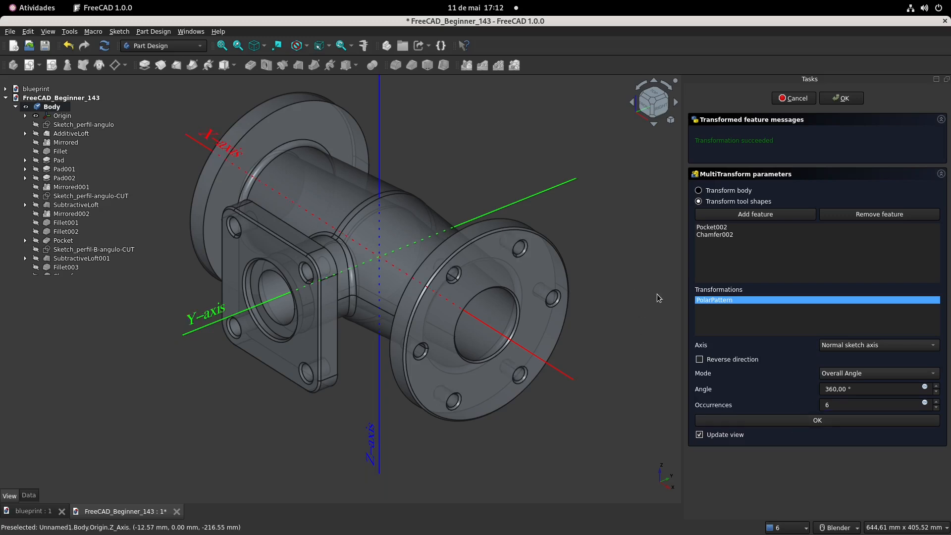
pyautogui.click(828, 420)
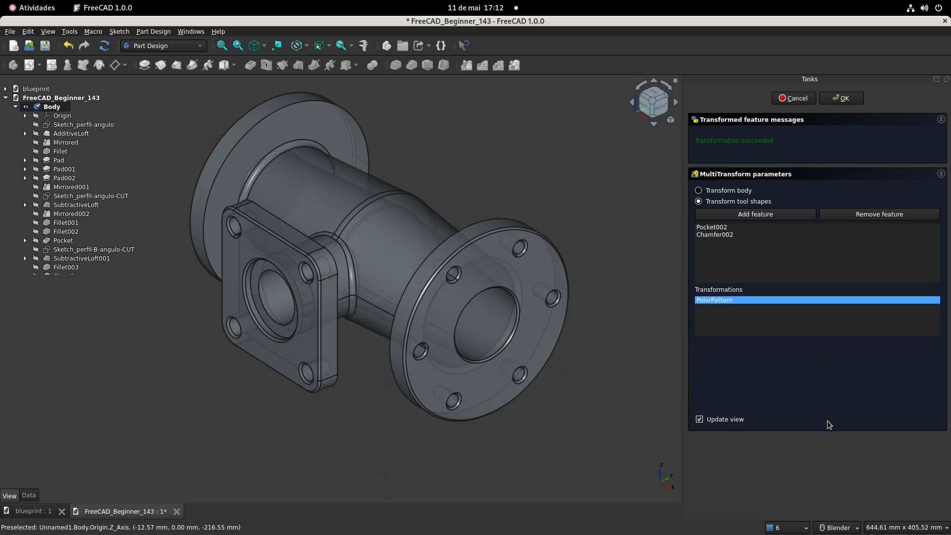
# Add a mirrored transformation about the base YZ plane to put the holes in the opposite round flange, and finish the MultiTransform
pyautogui.rightClick(729, 305)
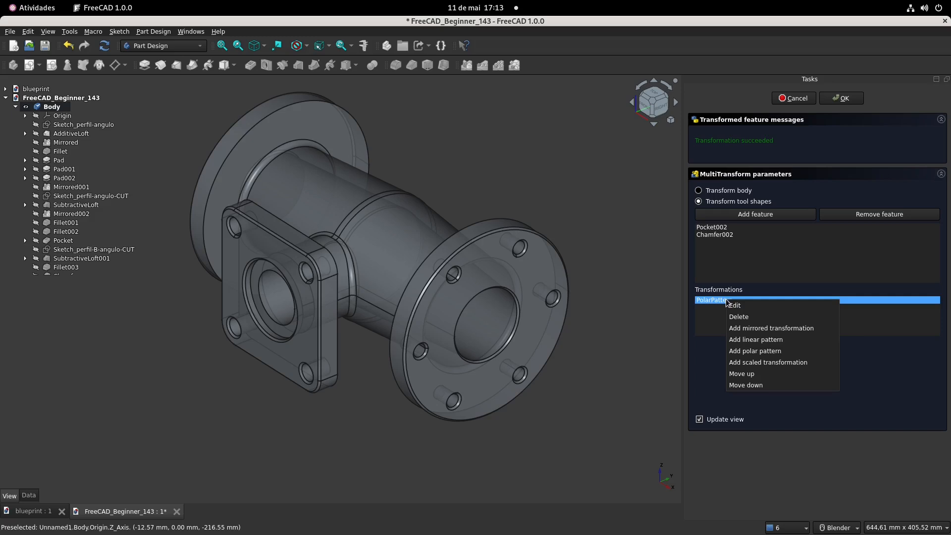
pyautogui.click(787, 329)
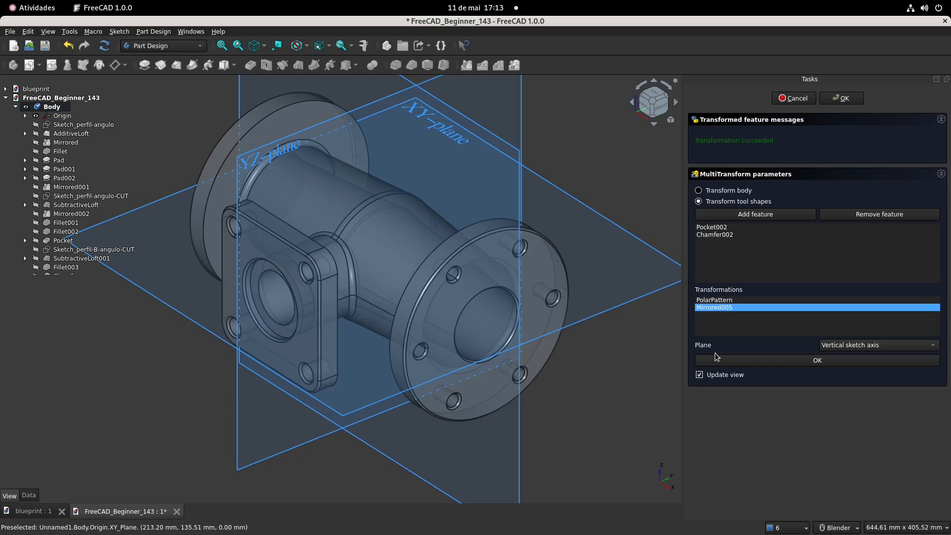
pyautogui.click(877, 344)
pyautogui.click(878, 386)
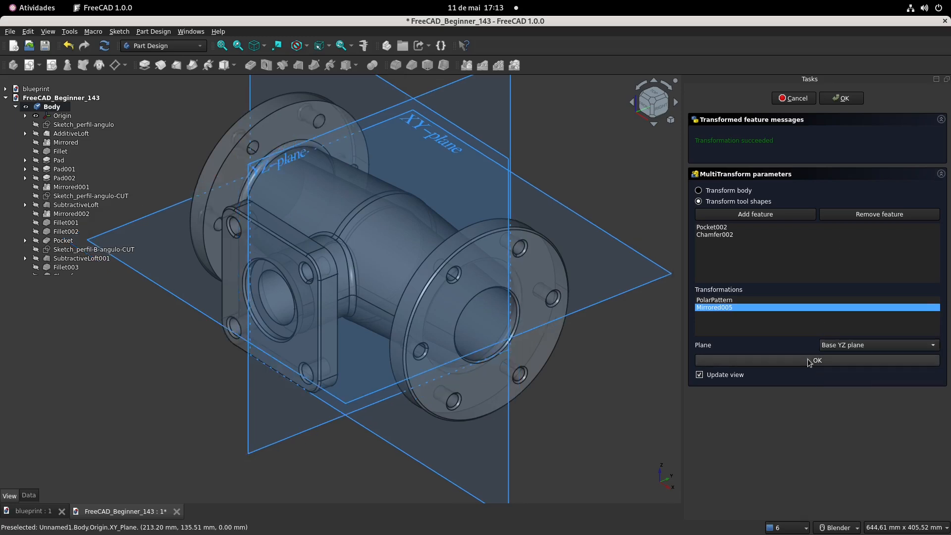
pyautogui.click(810, 360)
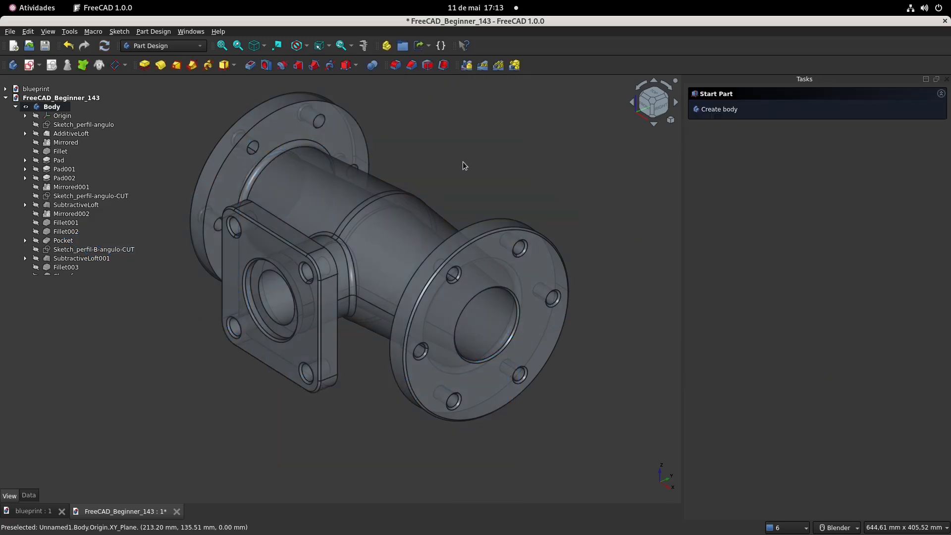
pyautogui.press('0')
pyautogui.keyDown('shift'); pyautogui.moveTo(464, 161); pyautogui.dragTo(504, 186, button='middle'); pyautogui.keyUp('shift')
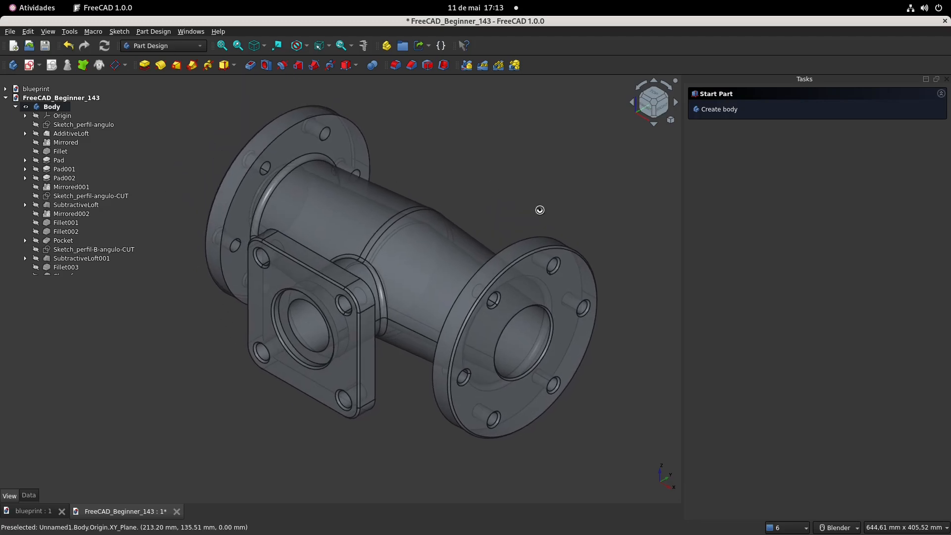
# Change the body's shape appearance colour to light green and save the document
pyautogui.click(52, 106)
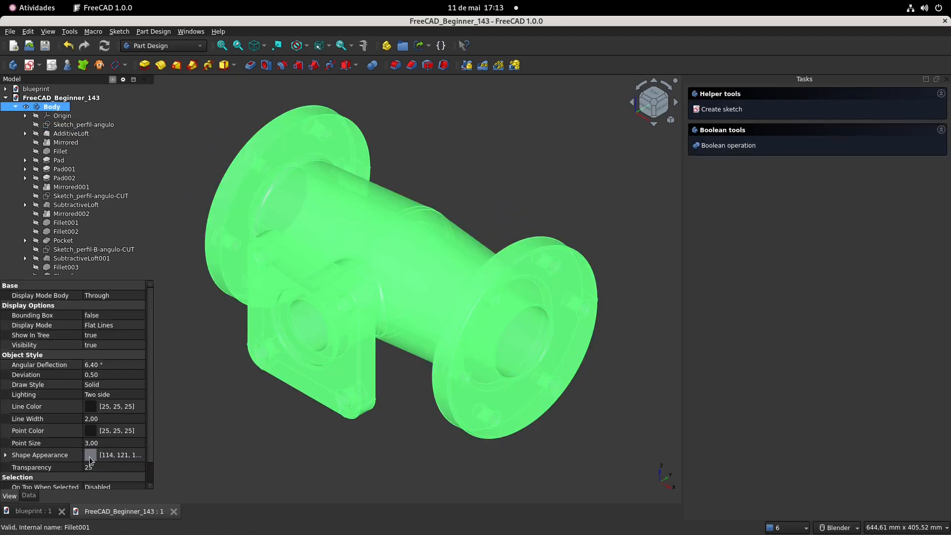
pyautogui.click(91, 456)
pyautogui.click(545, 237)
pyautogui.click(587, 371)
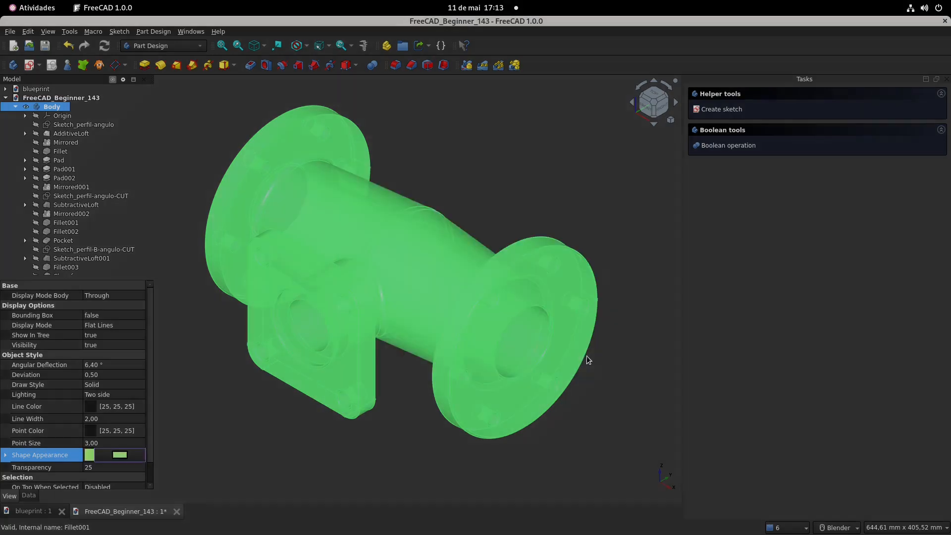
pyautogui.click(505, 157)
pyautogui.keyDown('shift'); pyautogui.moveTo(505, 156); pyautogui.dragTo(513, 160, button='middle'); pyautogui.keyUp('shift')
pyautogui.hotkey('ctrl', 's')
# Export the body as a Collada DAE file and as an IGES file
pyautogui.click(52, 107)
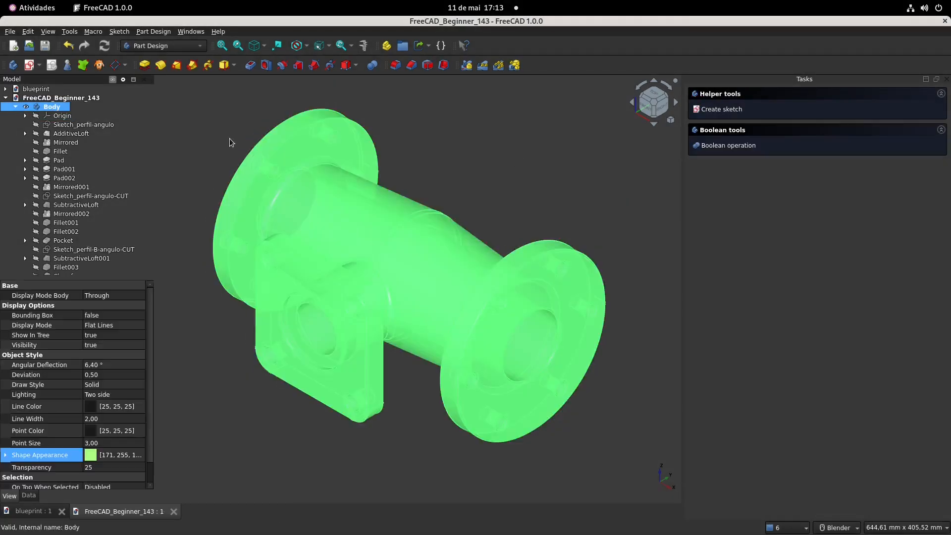
pyautogui.hotkey('ctrl', 'e')
pyautogui.click(622, 358)
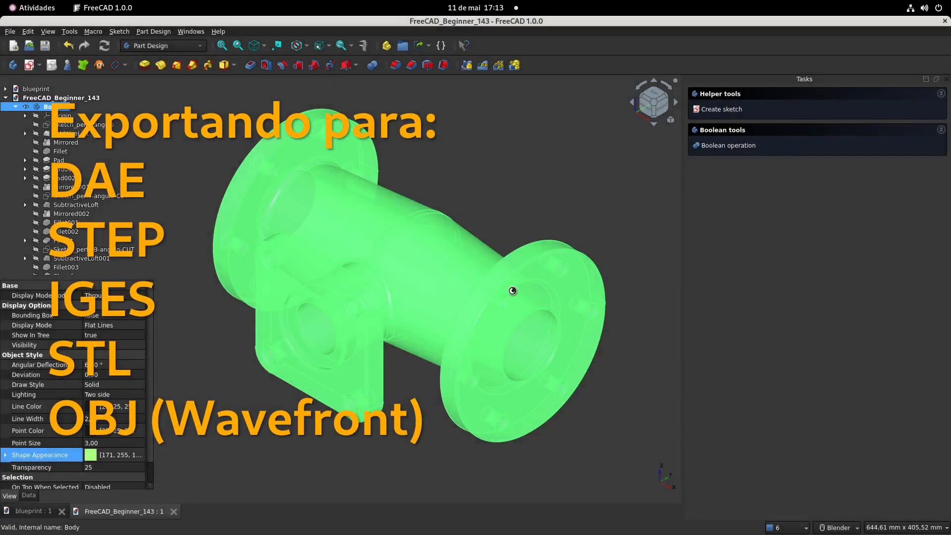
pyautogui.hotkey('ctrl', 'e')
pyautogui.click(471, 372)
pyautogui.click(439, 279)
pyautogui.click(616, 357)
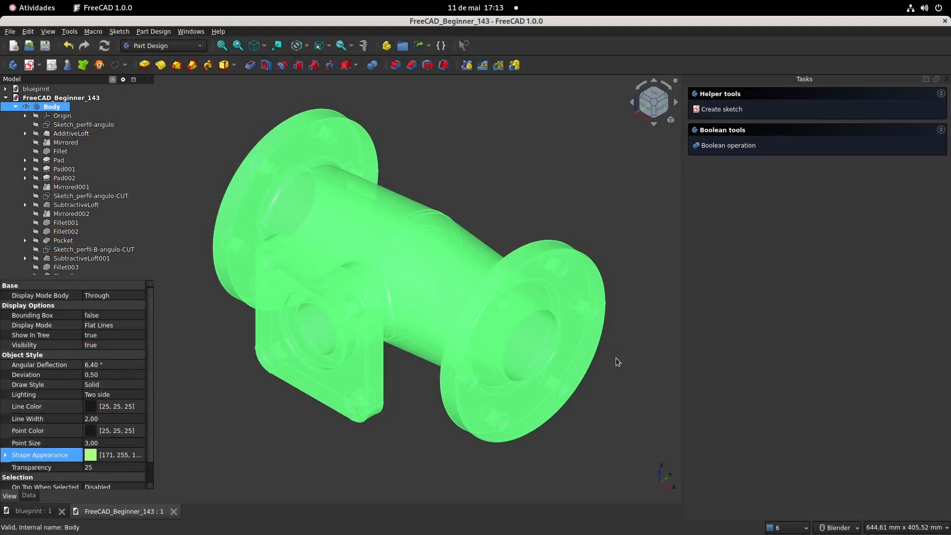
# Export the body to the CAD_3D folder as FreeCAD_Beginner_143-Body.step in the STEP with colors format
pyautogui.hotkey('ctrl', 'e')
pyautogui.click(471, 371)
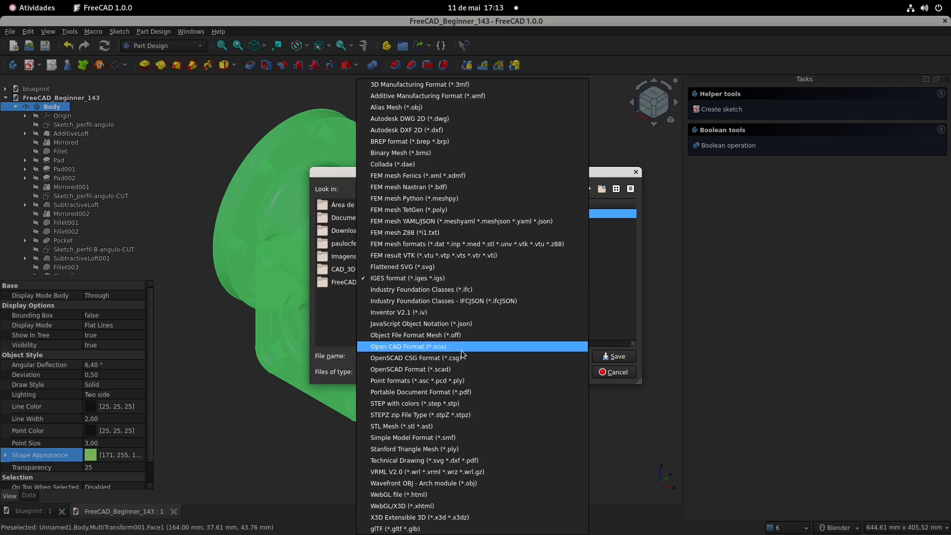
pyautogui.click(455, 403)
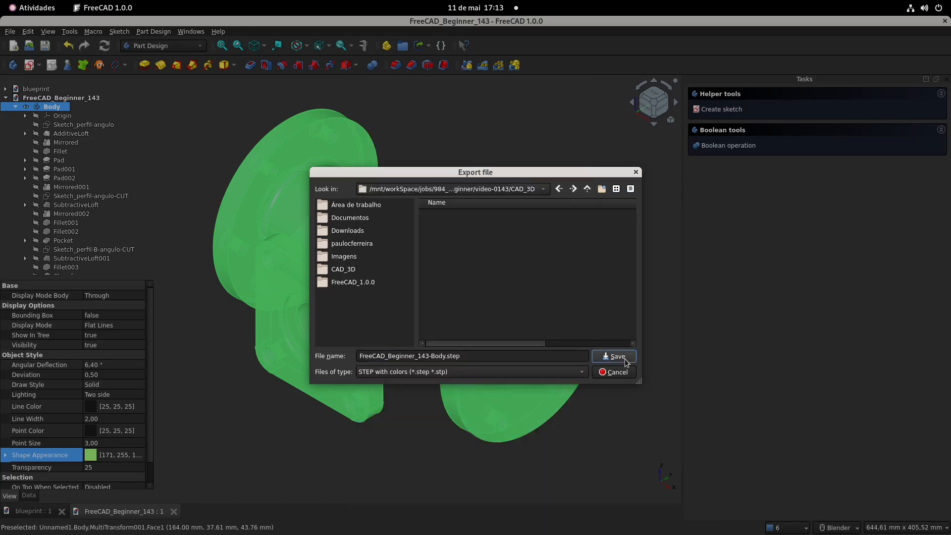
pyautogui.click(614, 356)
pyautogui.click(577, 336)
# Export the body to the CAD_3D folder in the STL Mesh format
pyautogui.hotkey('ctrl', 'e')
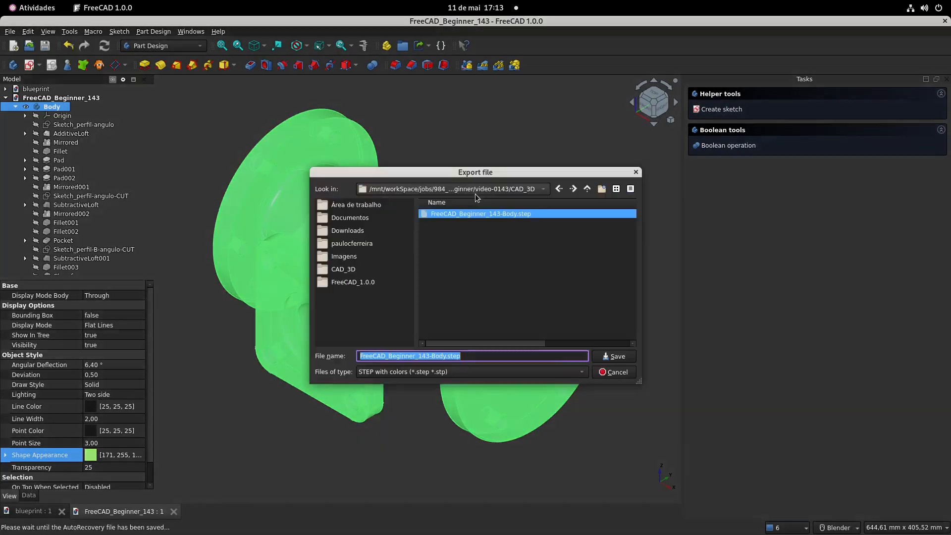
pyautogui.click(471, 371)
pyautogui.click(458, 391)
pyautogui.click(614, 357)
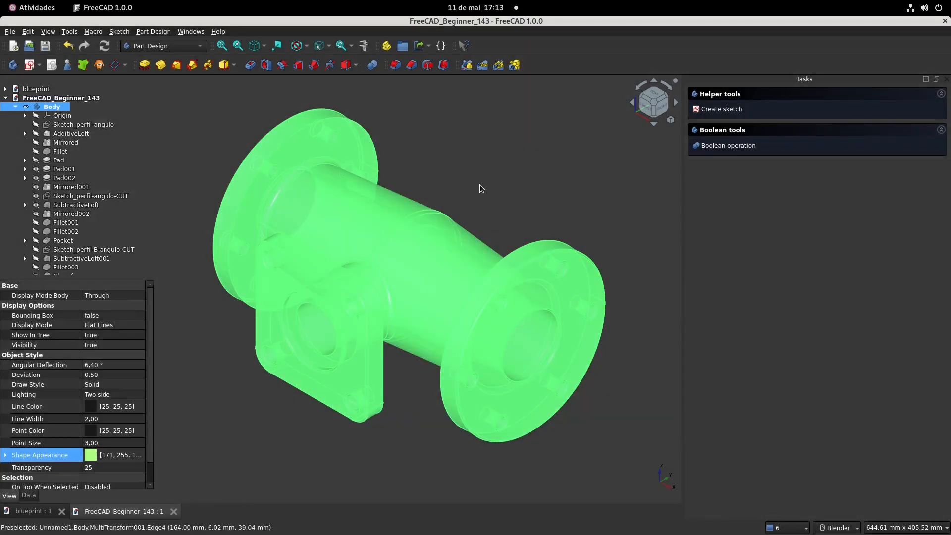
# Export the body in the Wavefront OBJ - Arch module format, and clear the selection
pyautogui.hotkey('ctrl', 'e')
pyautogui.click(471, 371)
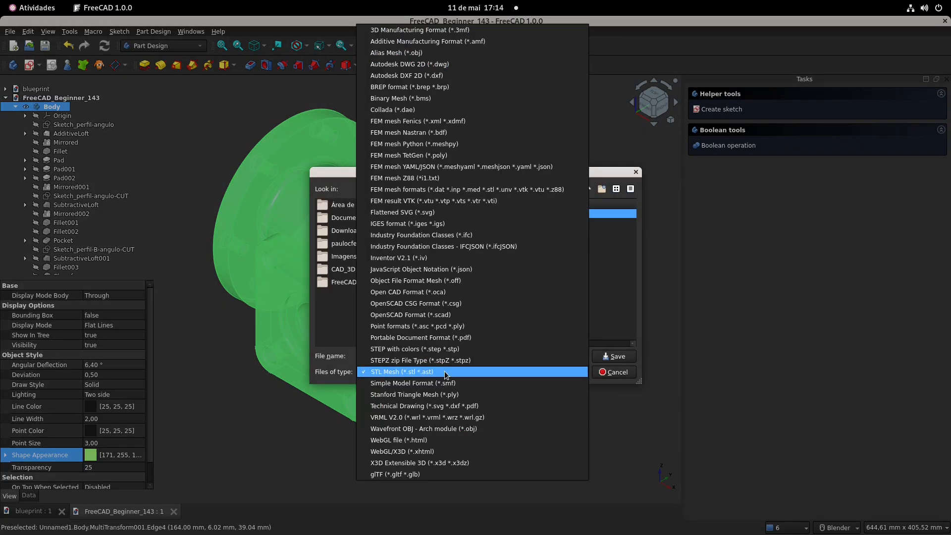
pyautogui.click(456, 431)
pyautogui.click(613, 357)
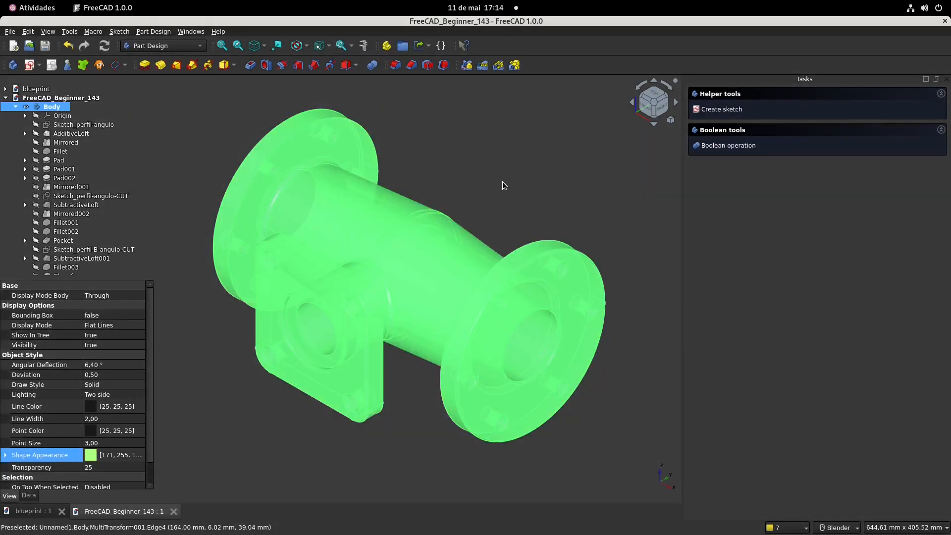
pyautogui.click(503, 181)
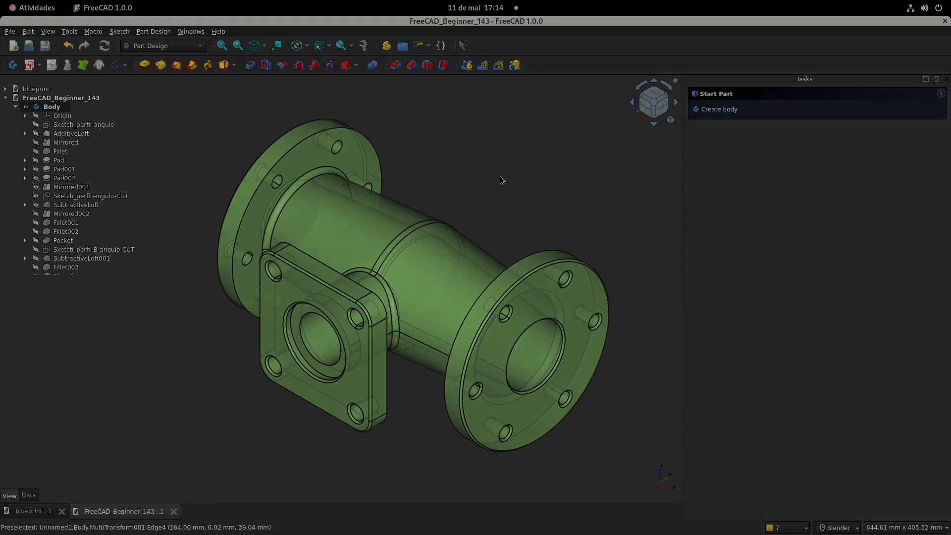